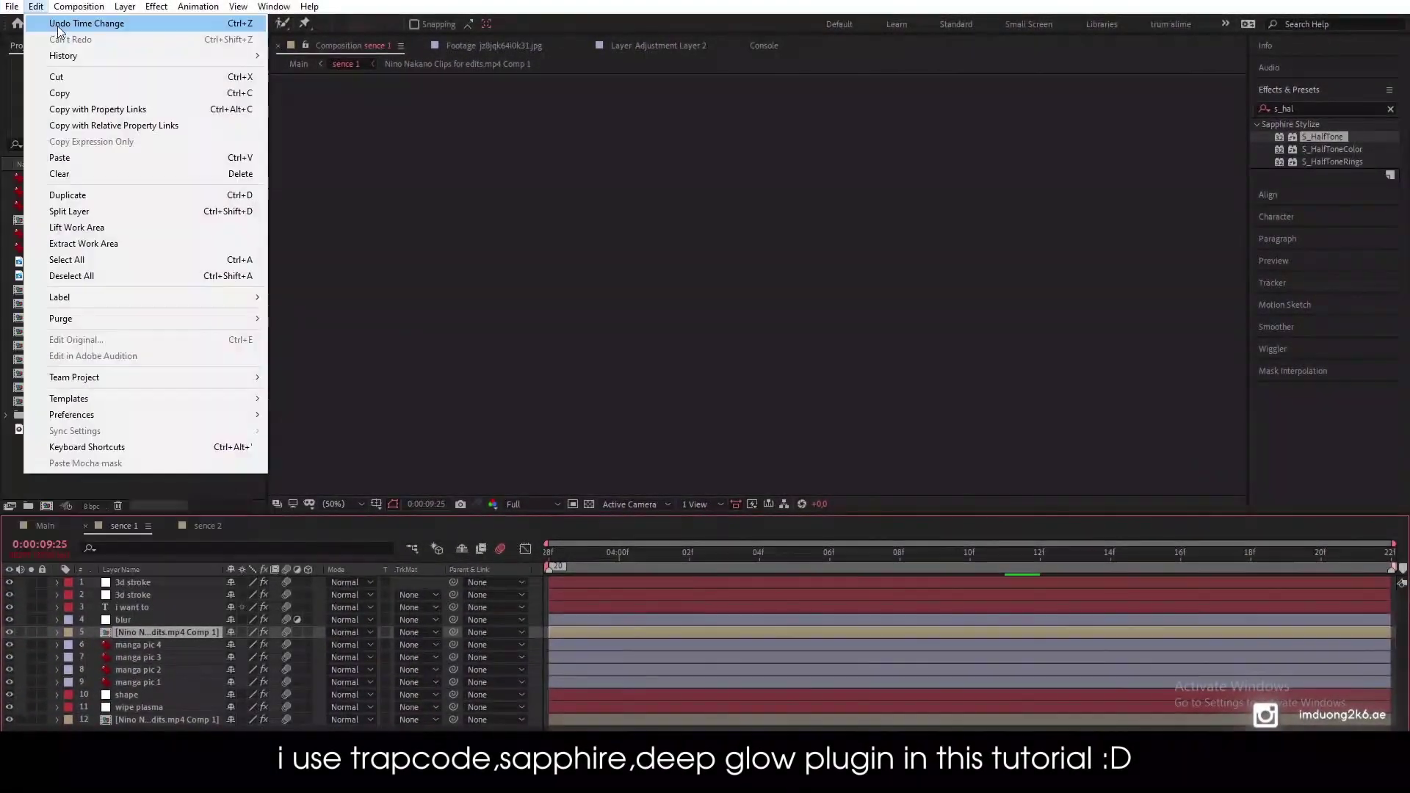
# Step: Create a new composition 'Comp 1', keeping the default 1920×1080 at 30 fps
pyautogui.moveTo(78, 7)
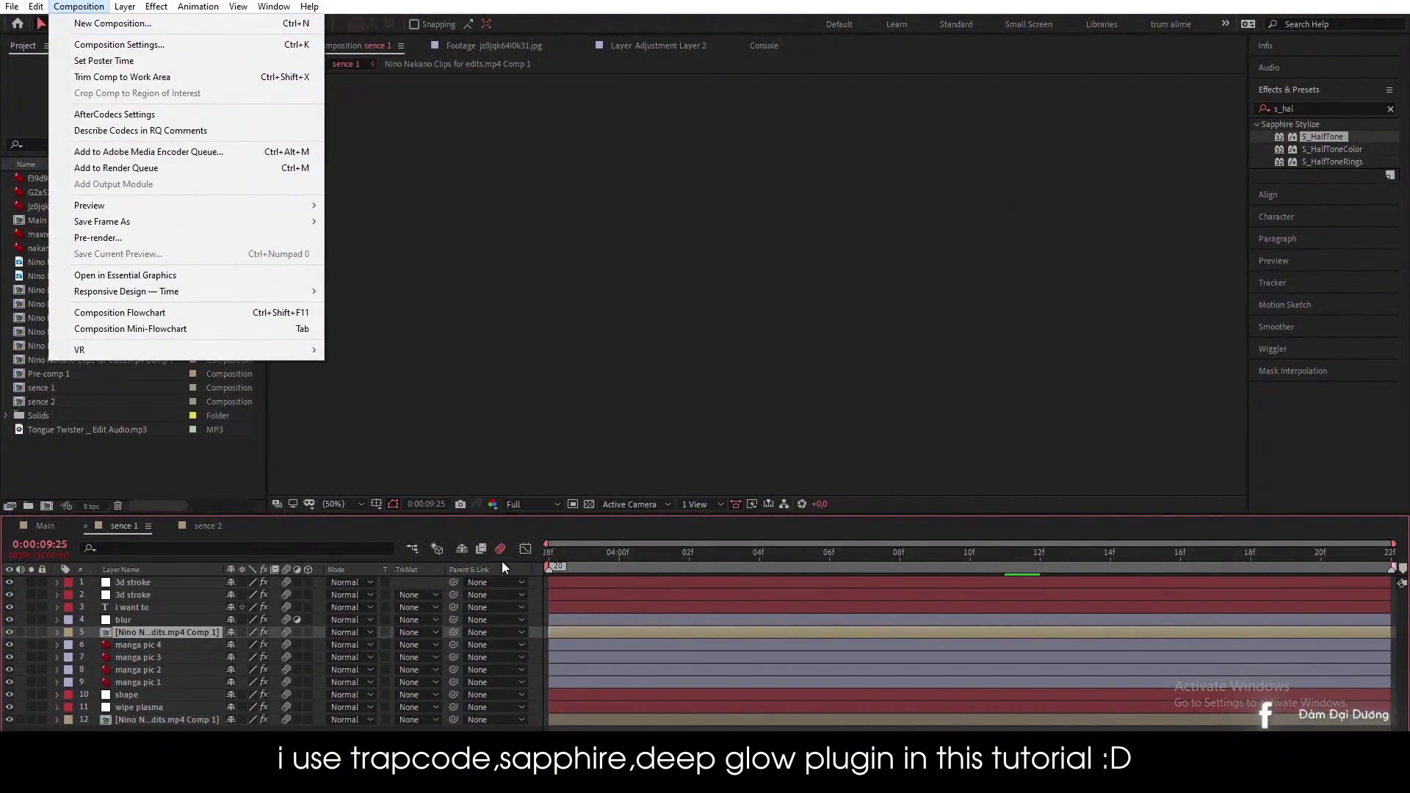
pyautogui.click(362, 530)
pyautogui.click(79, 6)
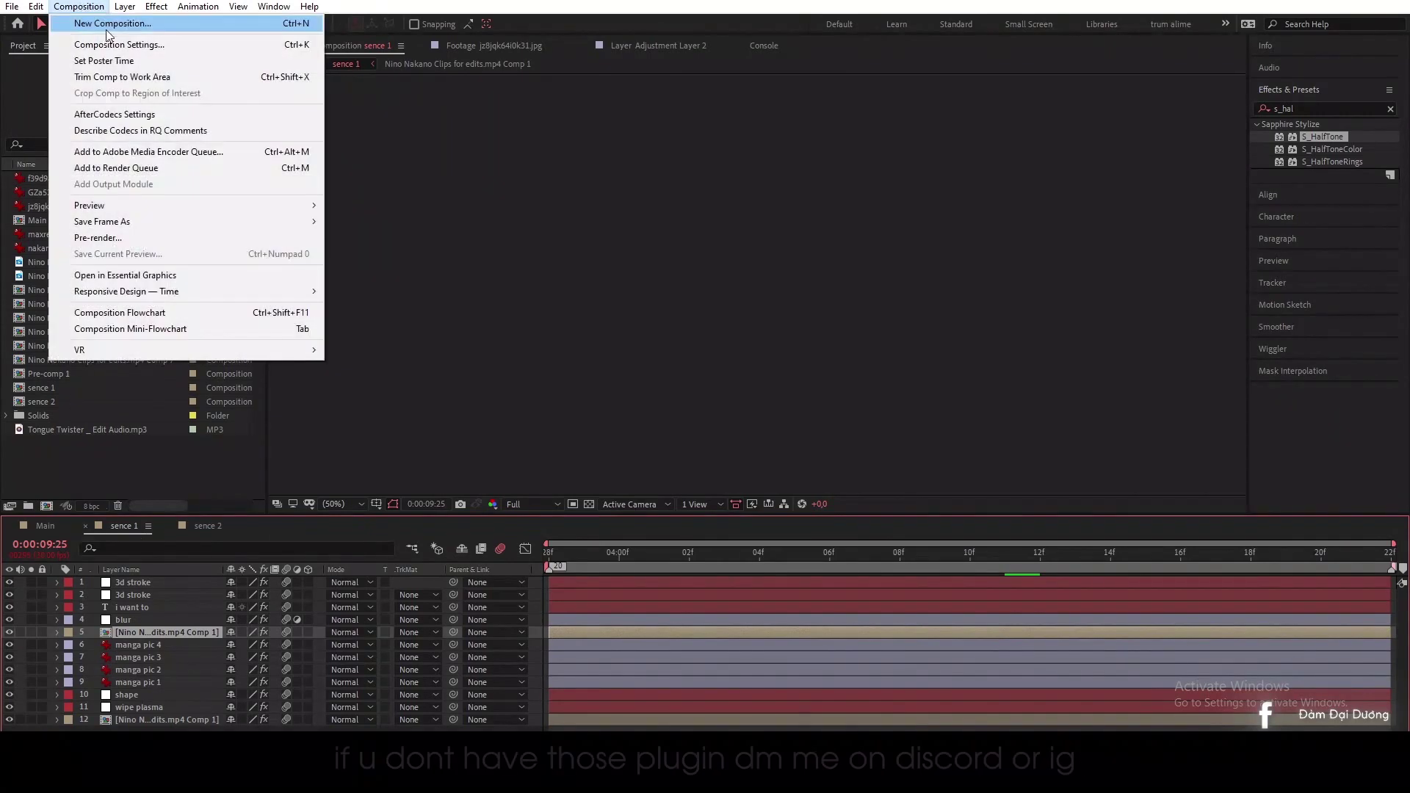
pyautogui.click(96, 39)
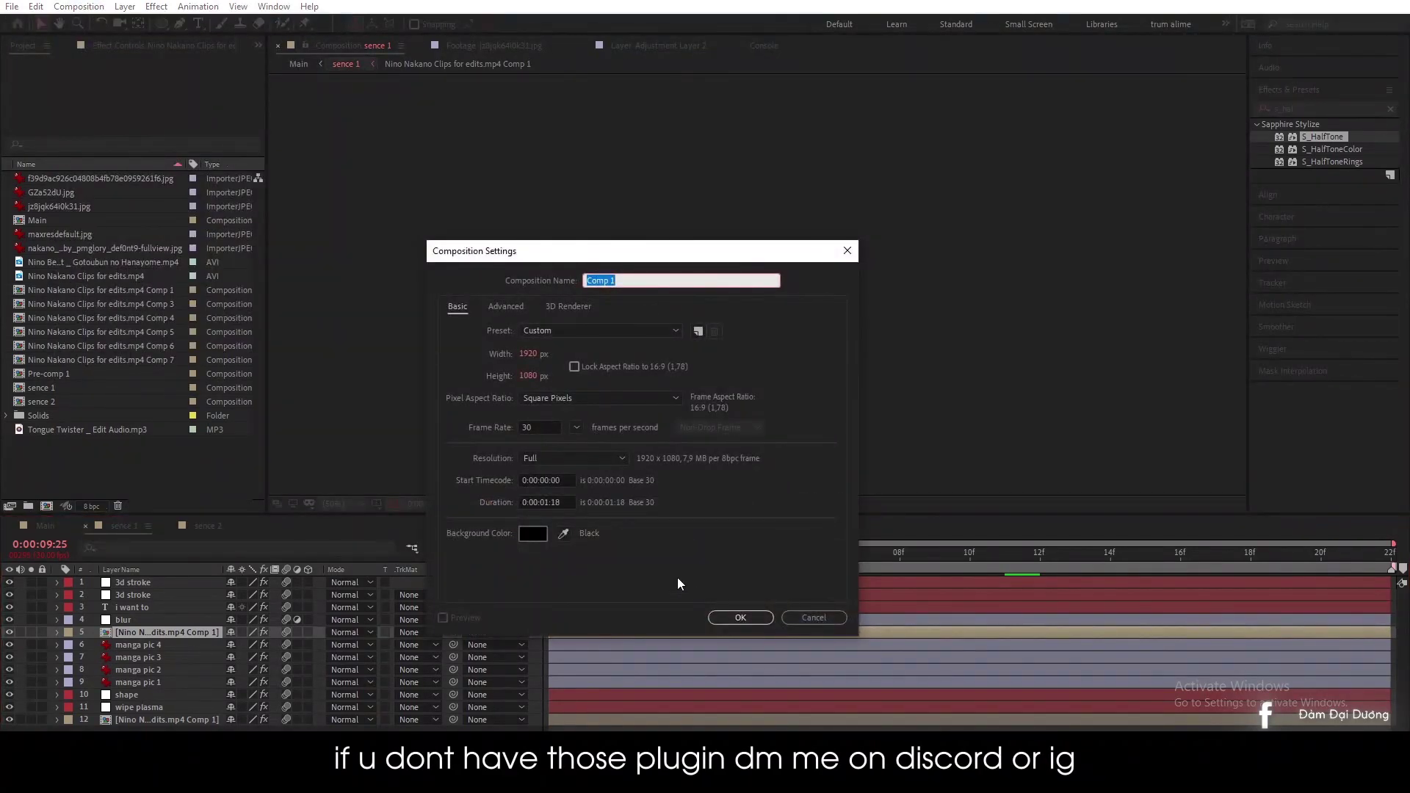
pyautogui.press('Tab')
pyautogui.press('Tab')
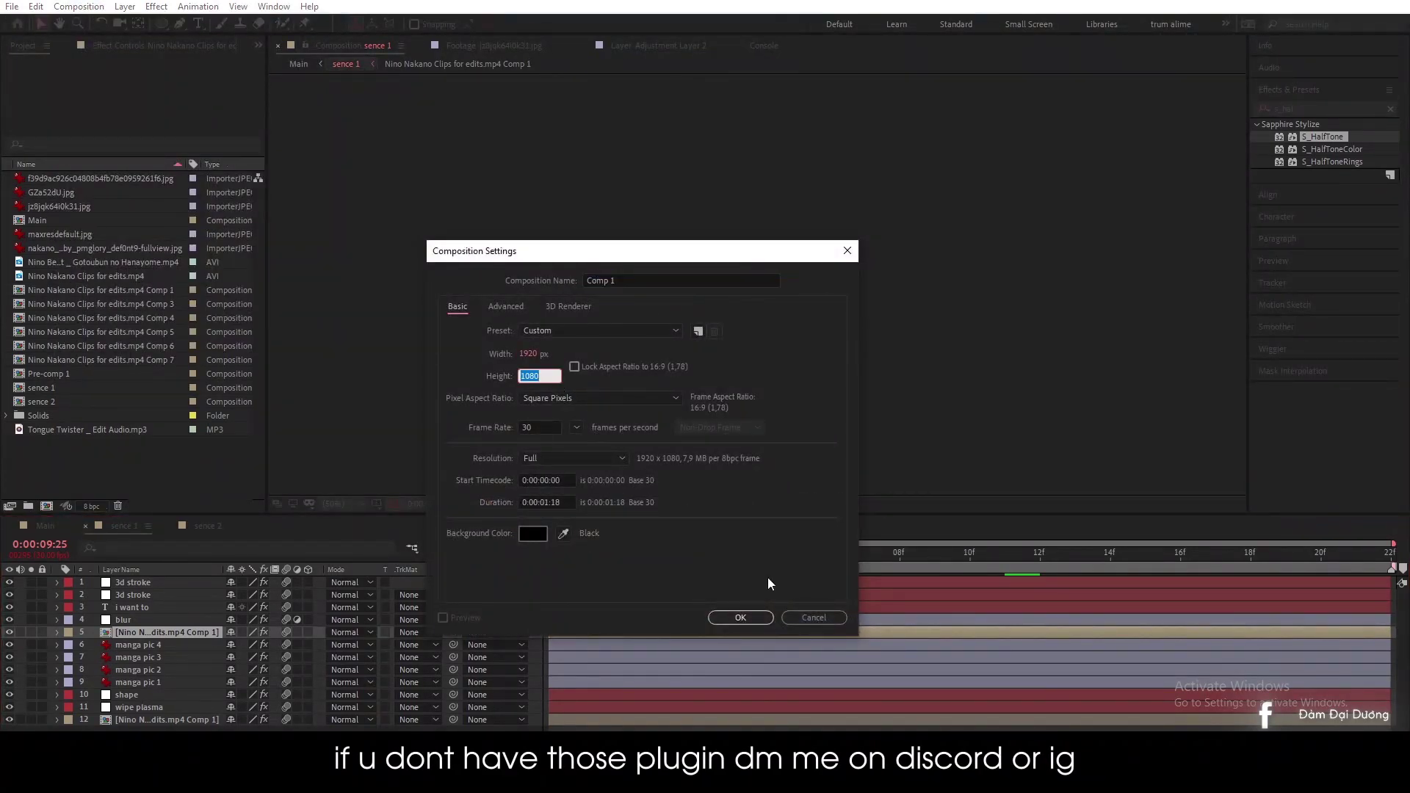
pyautogui.click(759, 621)
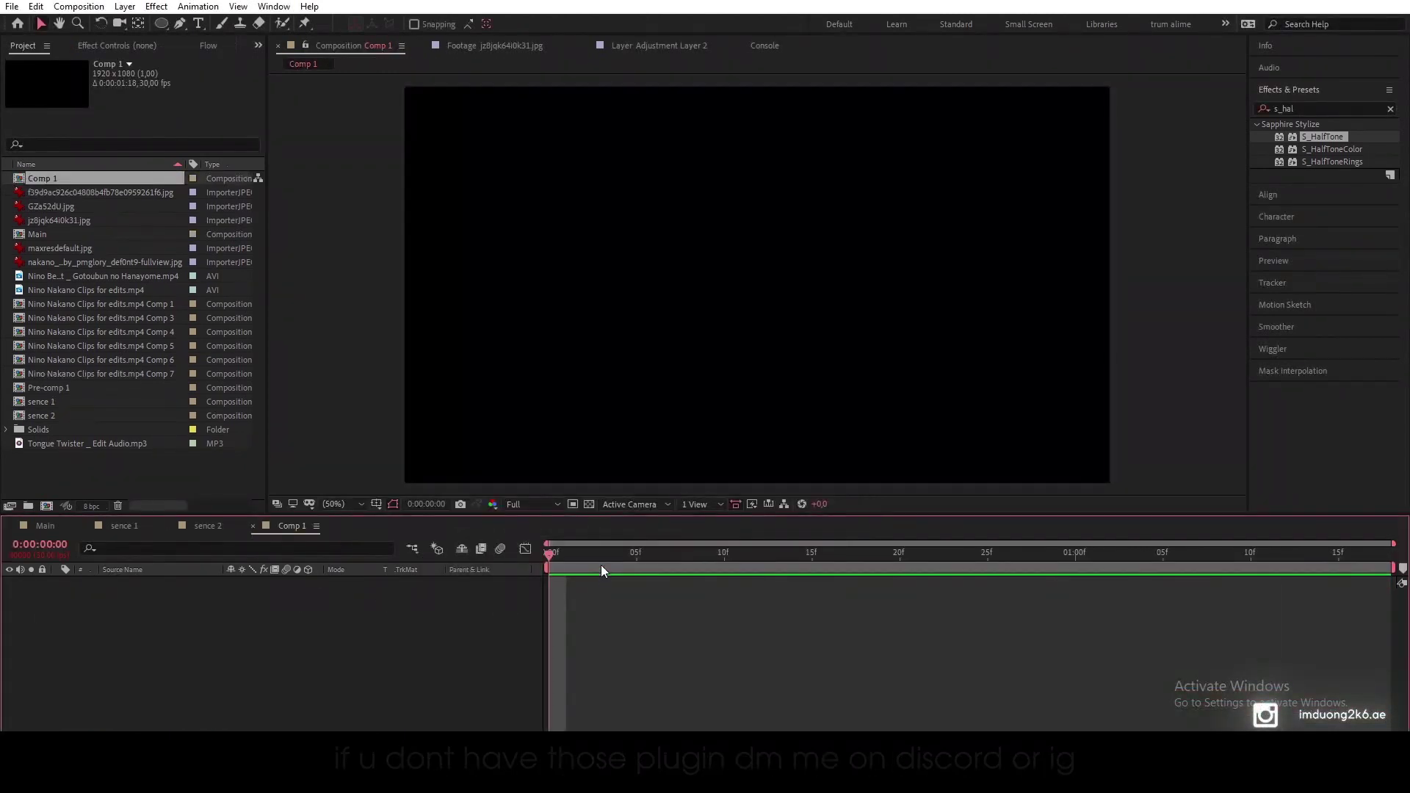
# Step: Preview 'Nino Nakano Clips for edits.mp4' and add it to Comp 1 as a layer
pyautogui.doubleClick(50, 292)
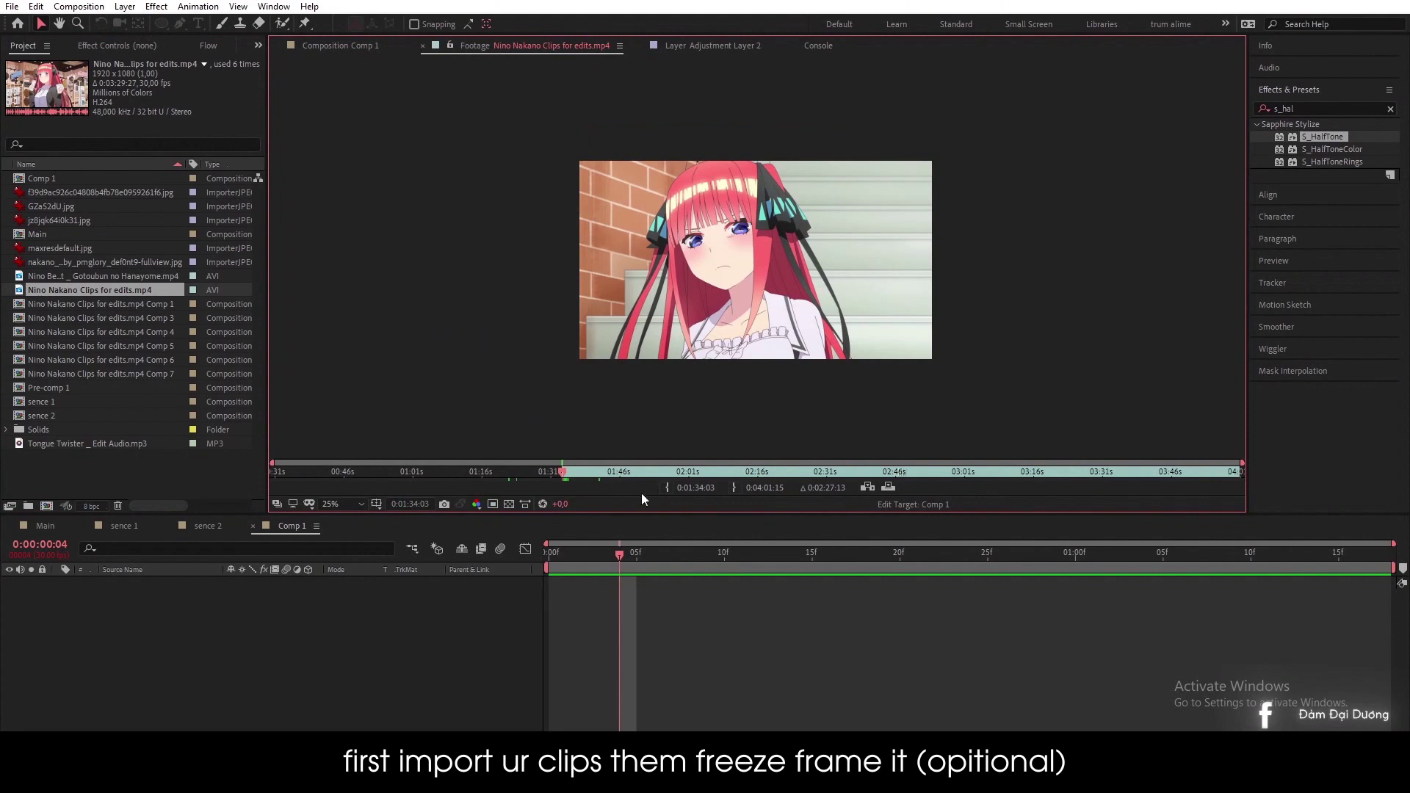
pyautogui.click(368, 49)
pyautogui.moveTo(99, 290); pyautogui.dragTo(186, 632)
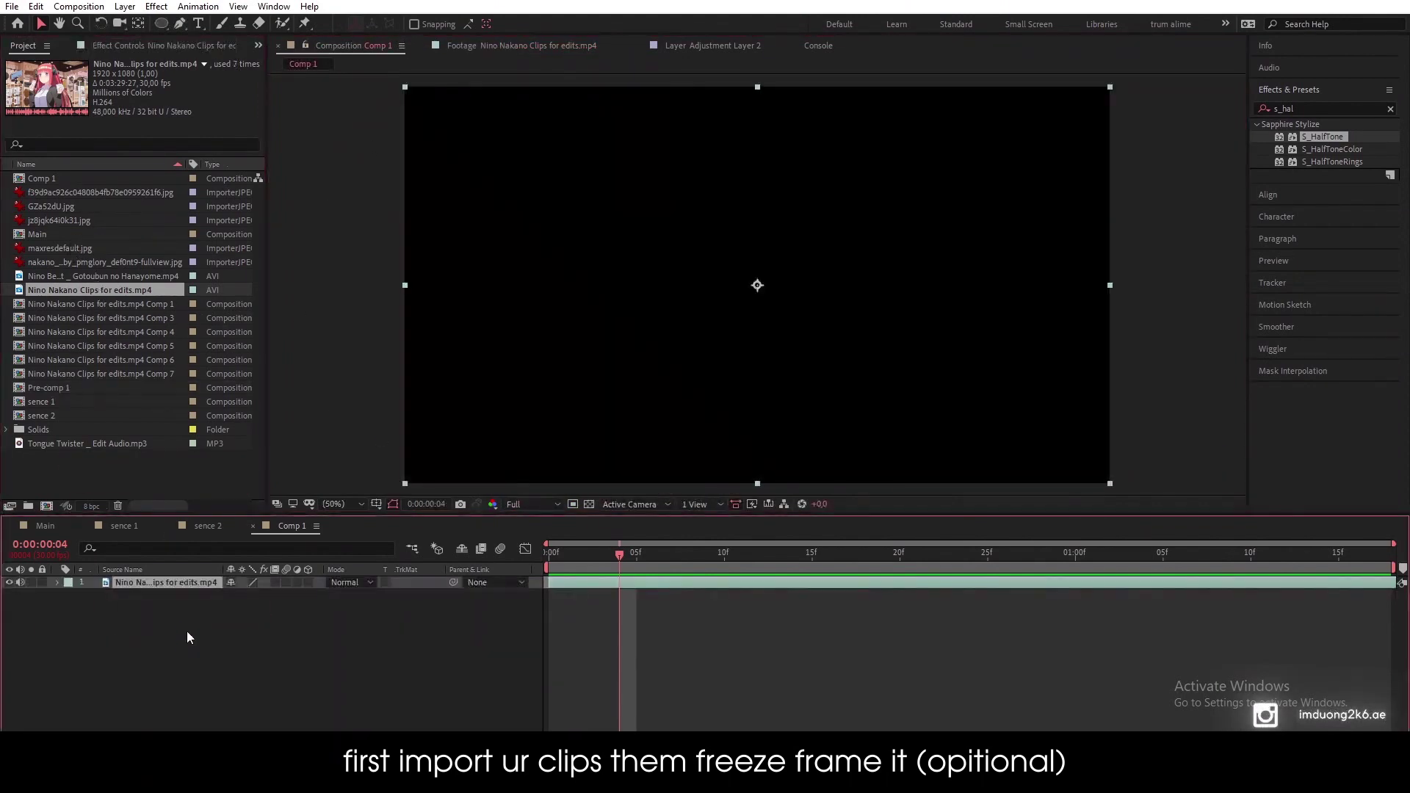
# Step: Freeze the clip layer on one frame with Time > Freeze Frame, then return to the start
pyautogui.rightClick(584, 309)
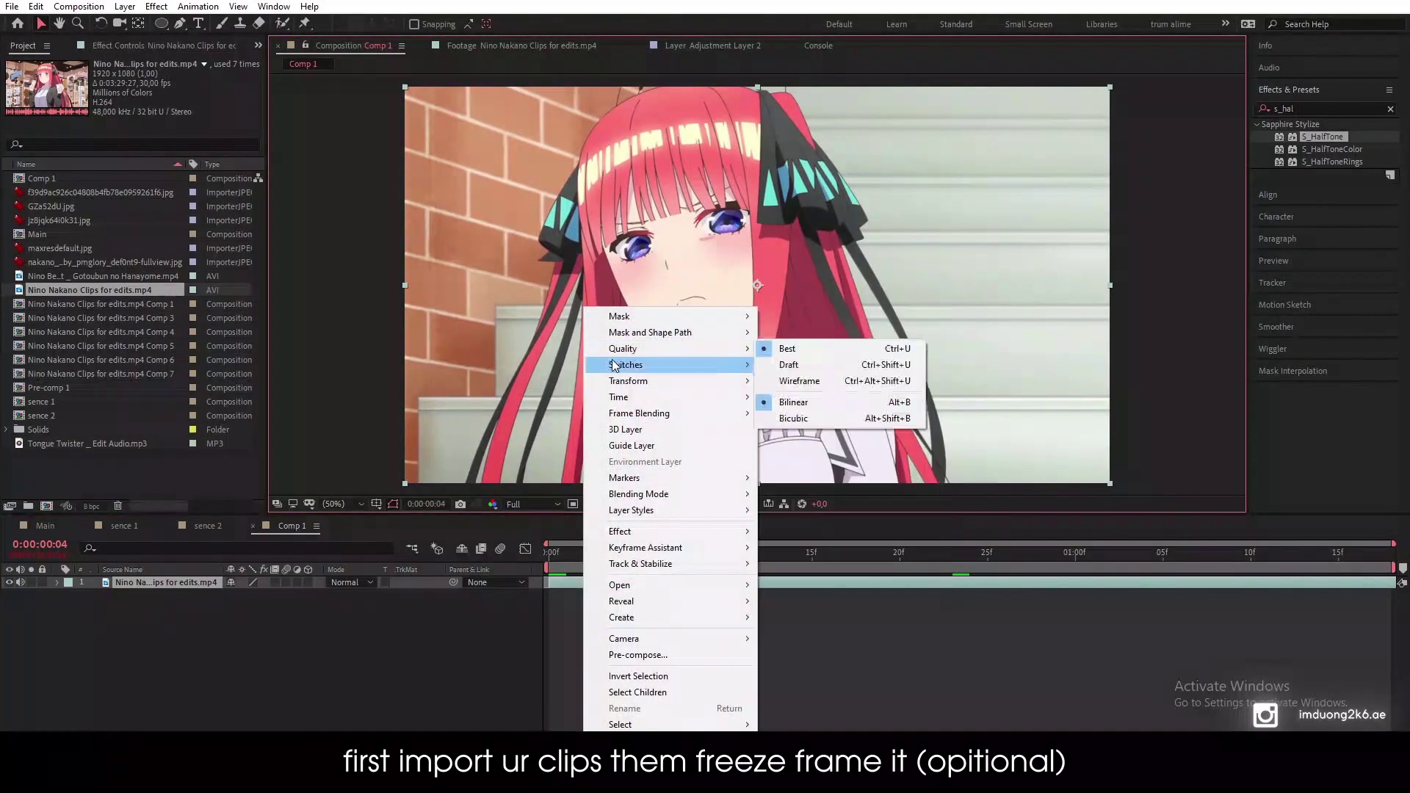
pyautogui.moveTo(658, 397)
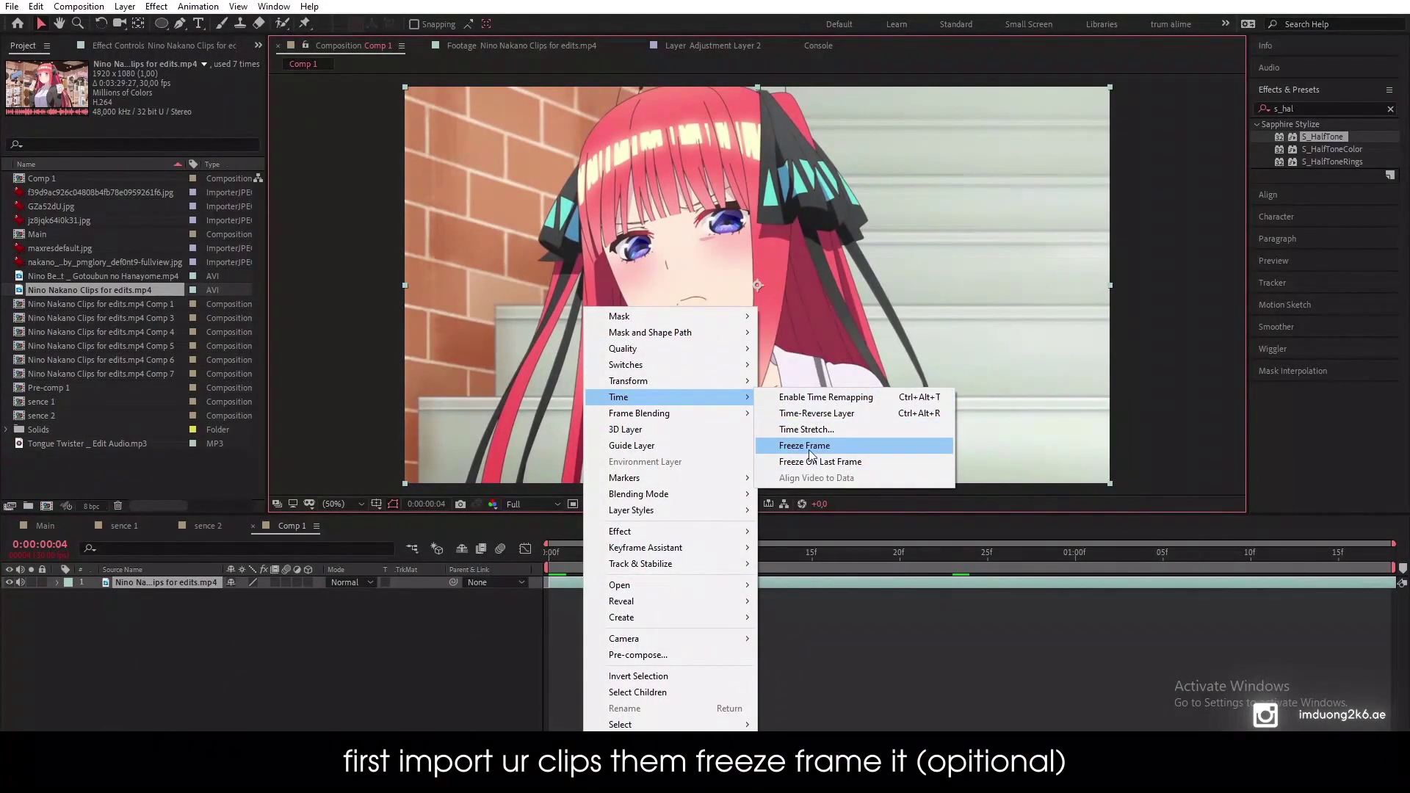
pyautogui.click(825, 450)
pyautogui.click(814, 580)
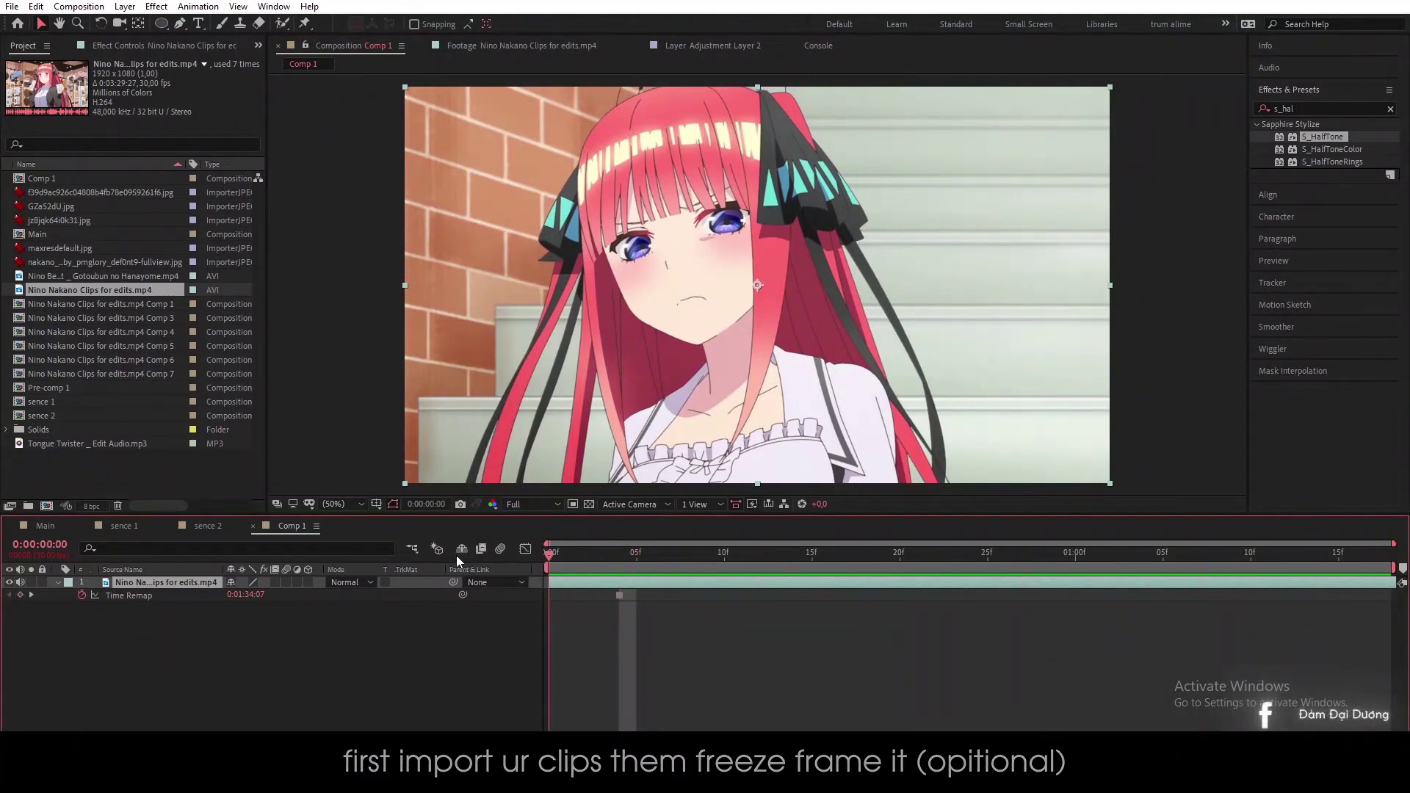
pyautogui.press('Home')
pyautogui.click(359, 654)
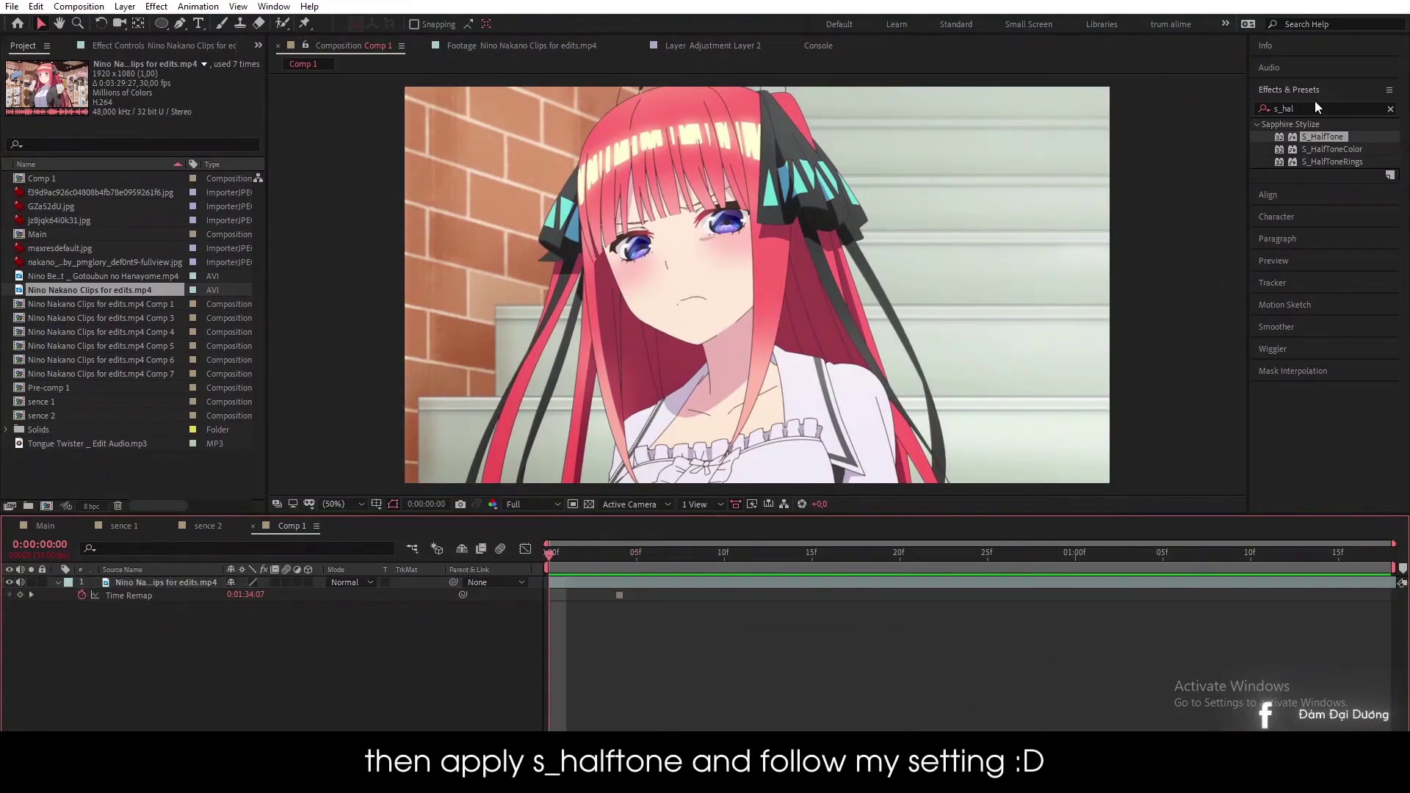
# Step: Apply S_HalfTone to the clip and switch its dots to white
pyautogui.moveTo(1317, 134); pyautogui.dragTo(713, 245)
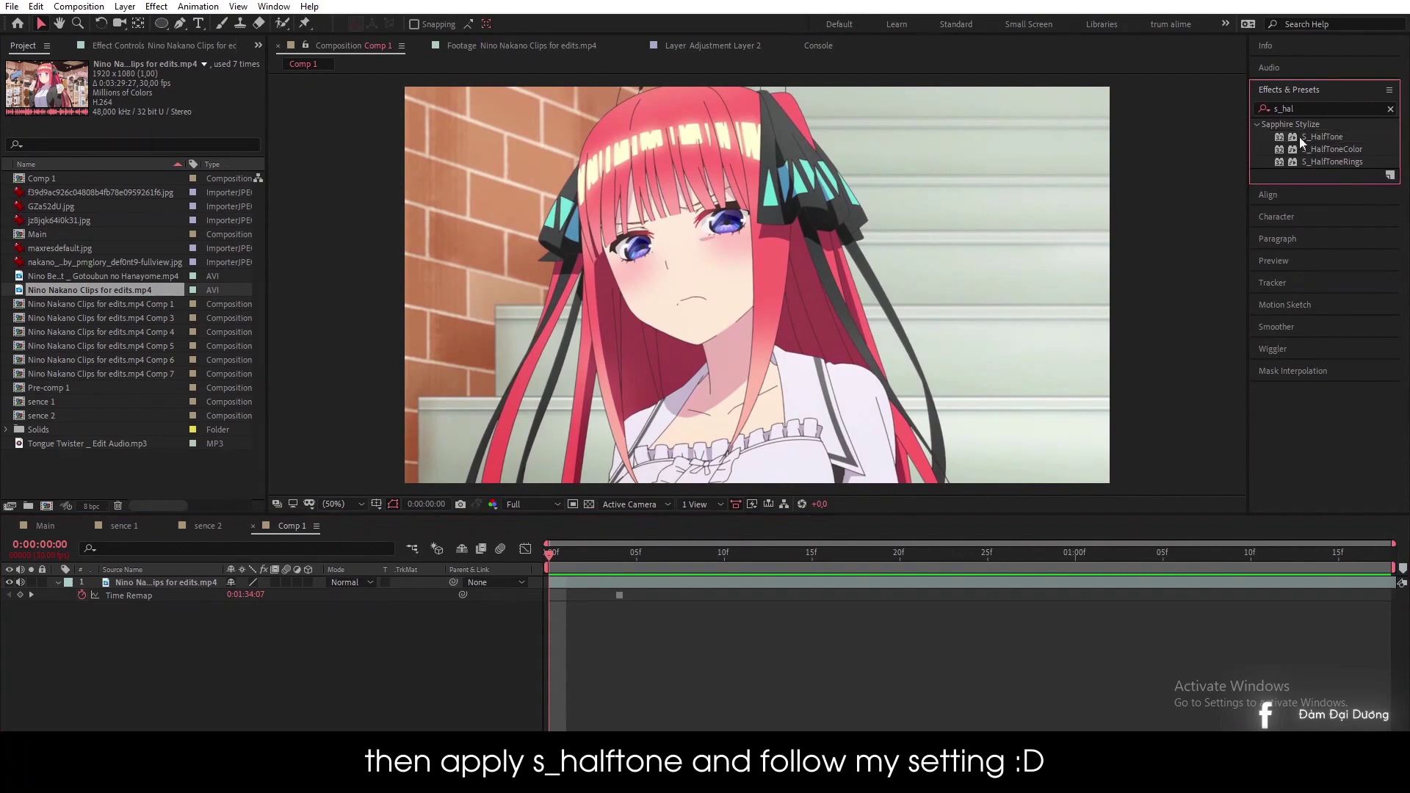
pyautogui.click(1327, 136)
pyautogui.moveTo(1325, 139); pyautogui.dragTo(801, 240)
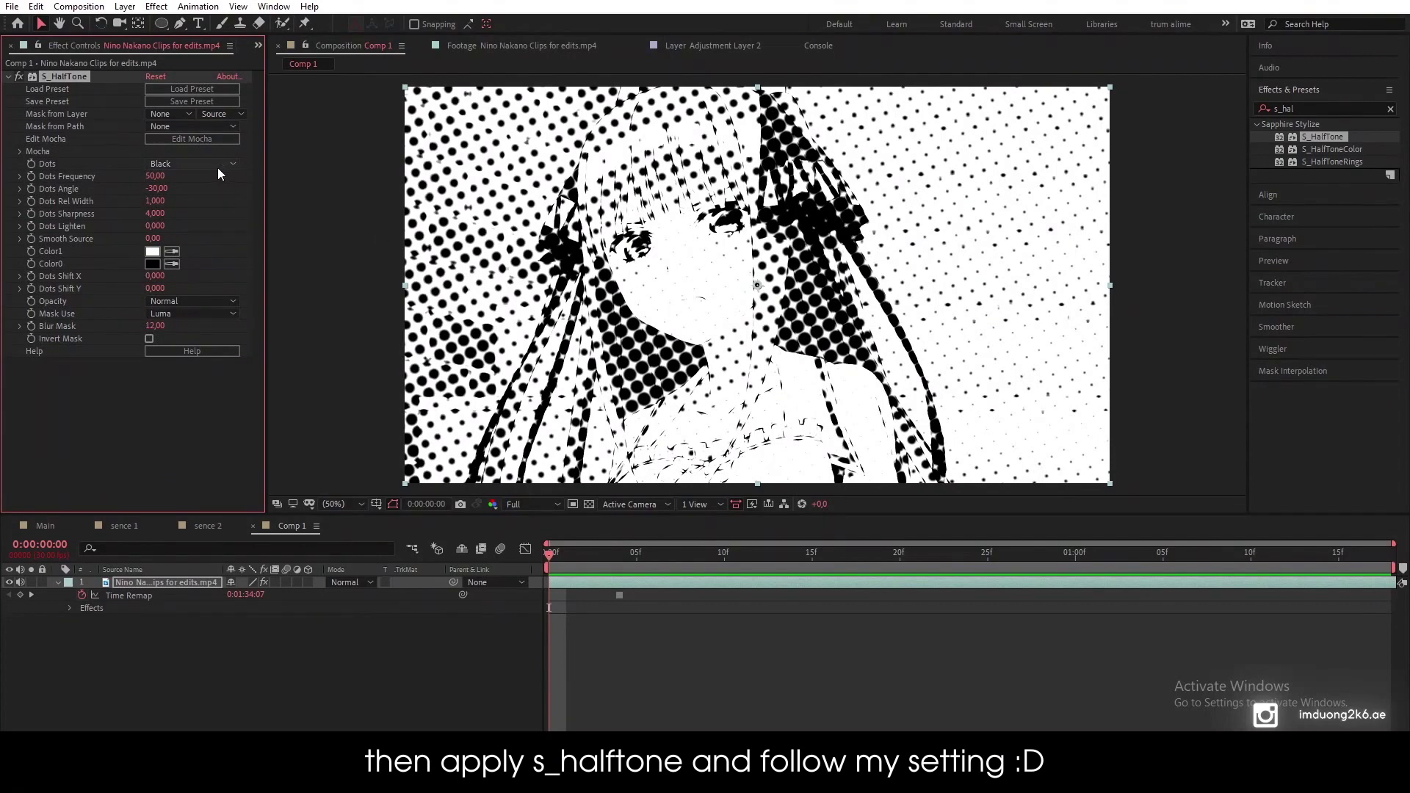
pyautogui.click(218, 166)
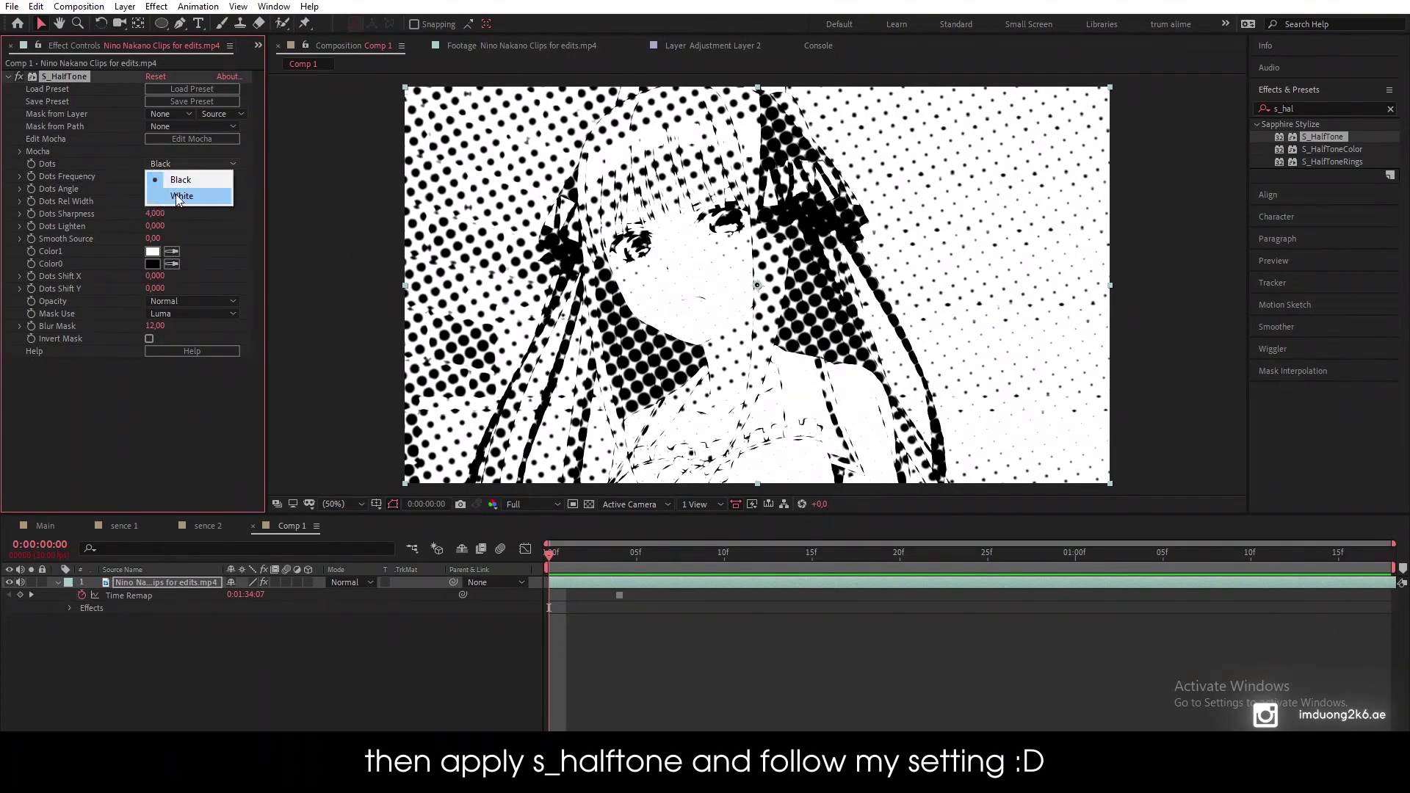
pyautogui.click(175, 194)
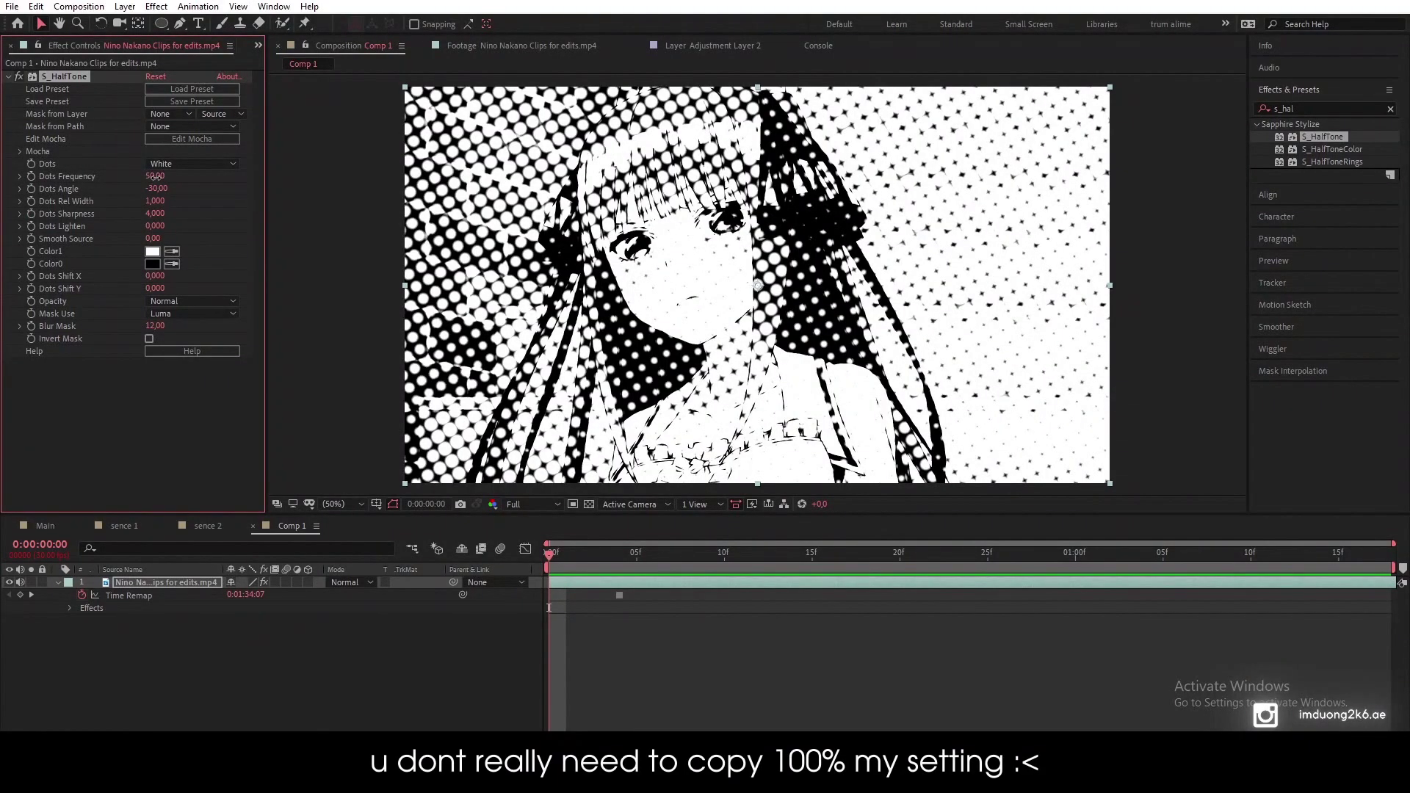
# Step: Set the halftone Dots Frequency to 130, Angle to 13 and Sharpness to 30
pyautogui.write('130')
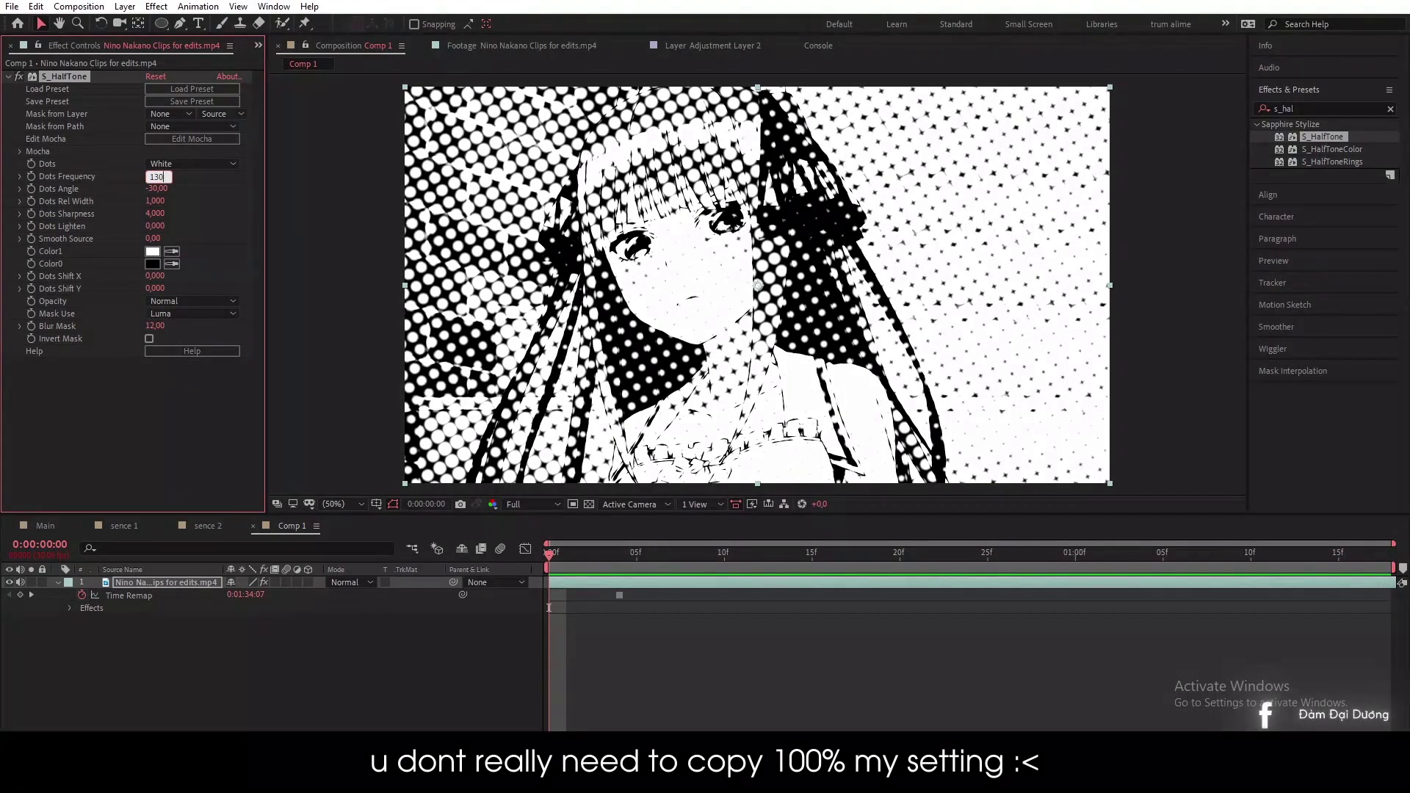
pyautogui.press('Return')
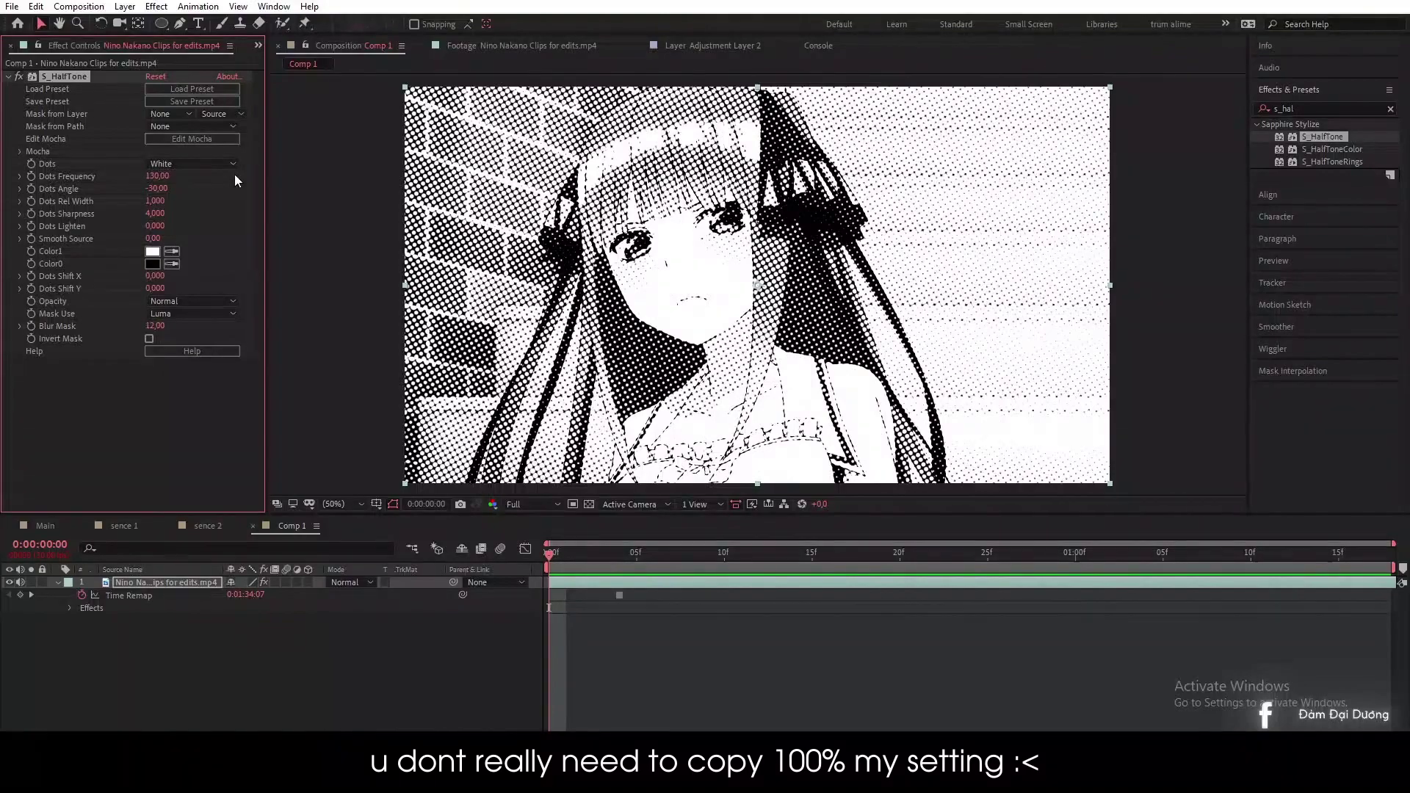
pyautogui.moveTo(172, 192); pyautogui.dragTo(192, 192)
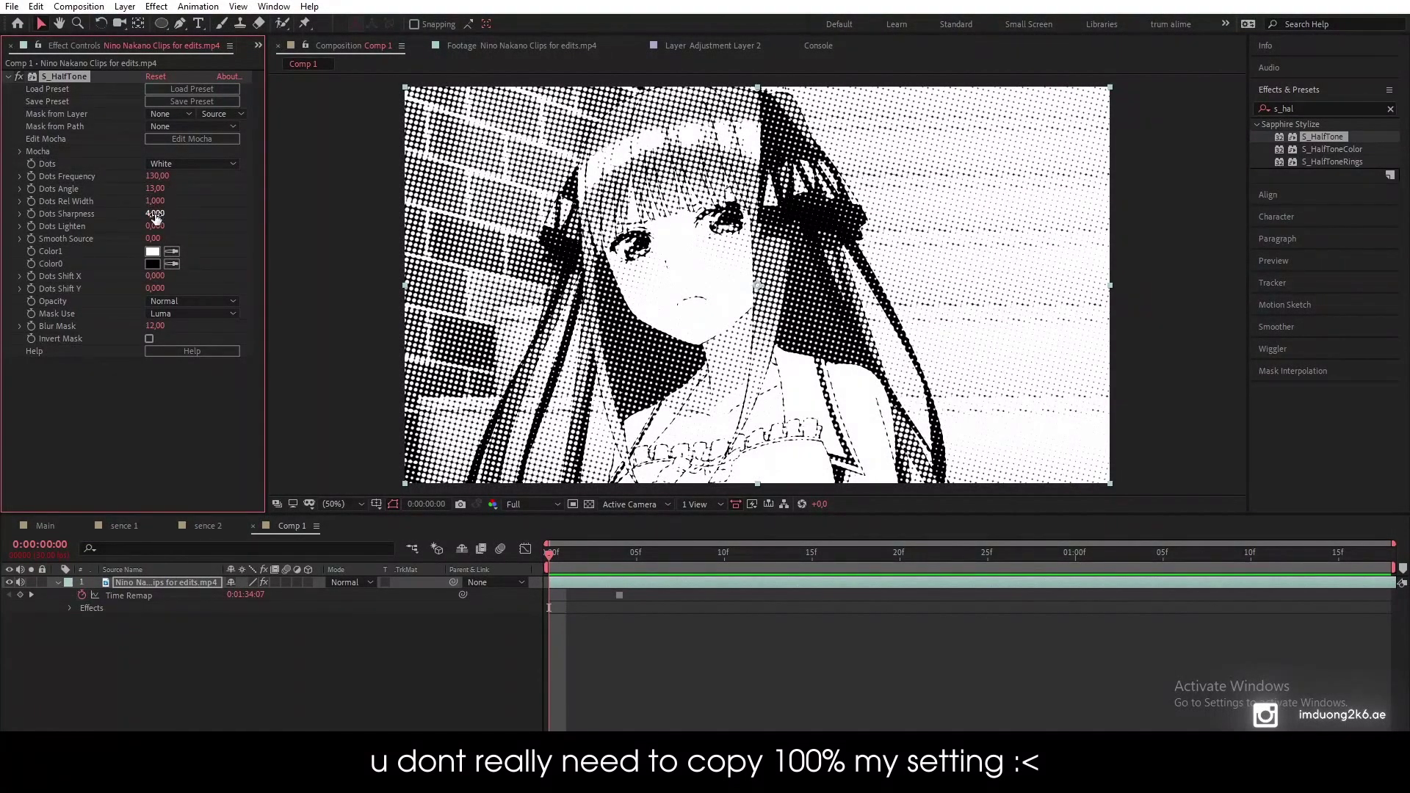
pyautogui.moveTo(155, 213); pyautogui.dragTo(649, 226)
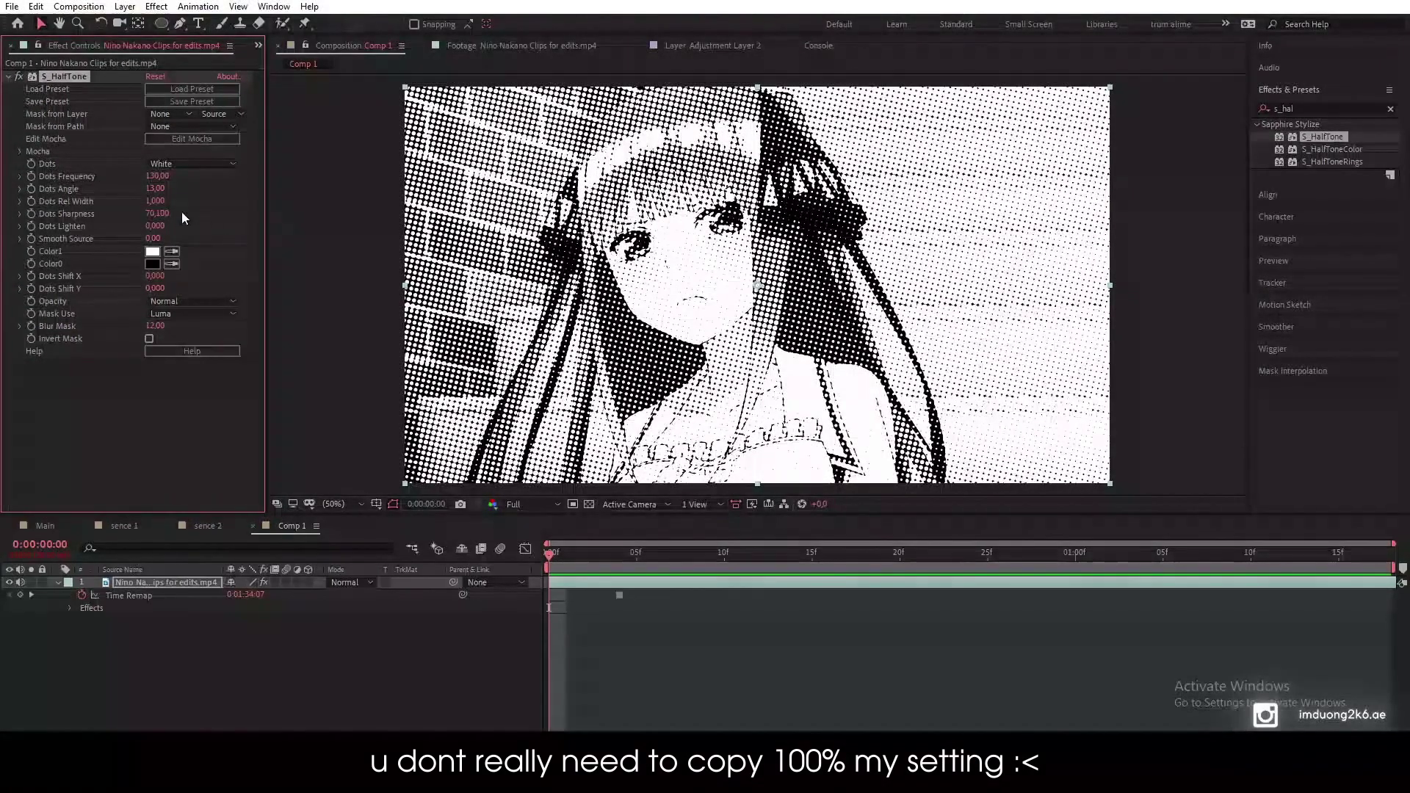
pyautogui.click(155, 214)
pyautogui.write('3')
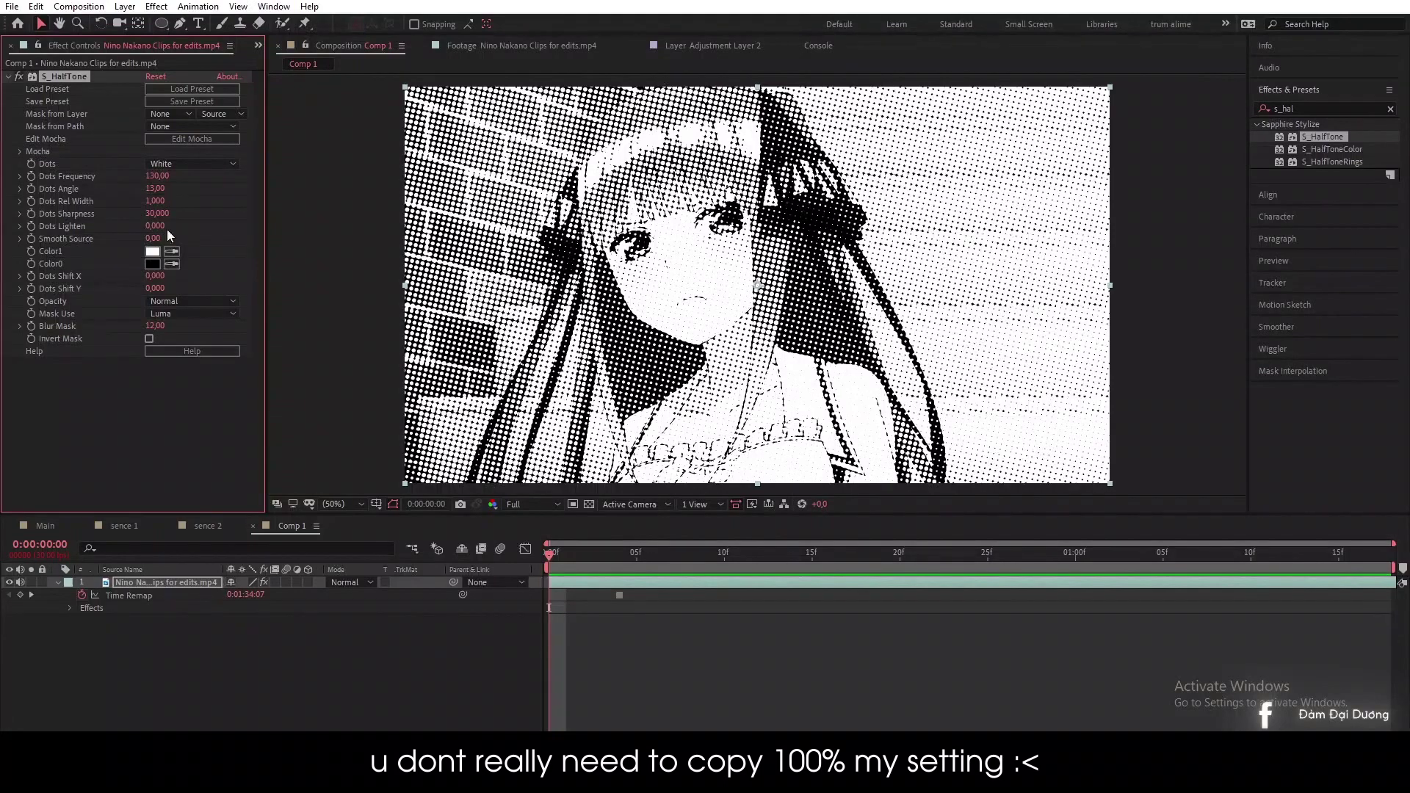
# Step: Set the halftone Lighten to -0,300 and Smooth Source to 1,40
pyautogui.moveTo(160, 228); pyautogui.dragTo(141, 231)
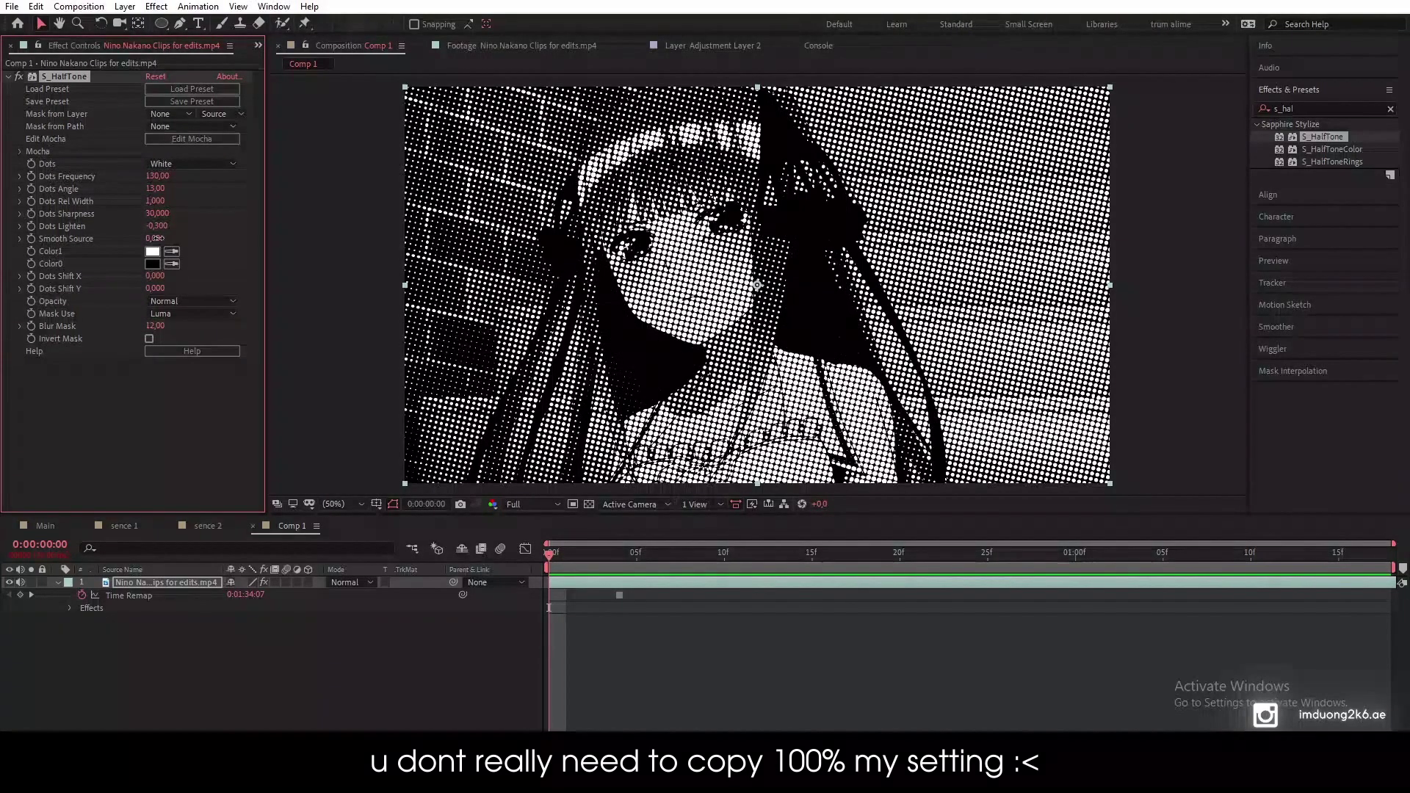
pyautogui.moveTo(153, 239)
pyautogui.mouseDown()
pyautogui.moveTo(179, 236)
pyautogui.moveTo(158, 239)
pyautogui.mouseUp()
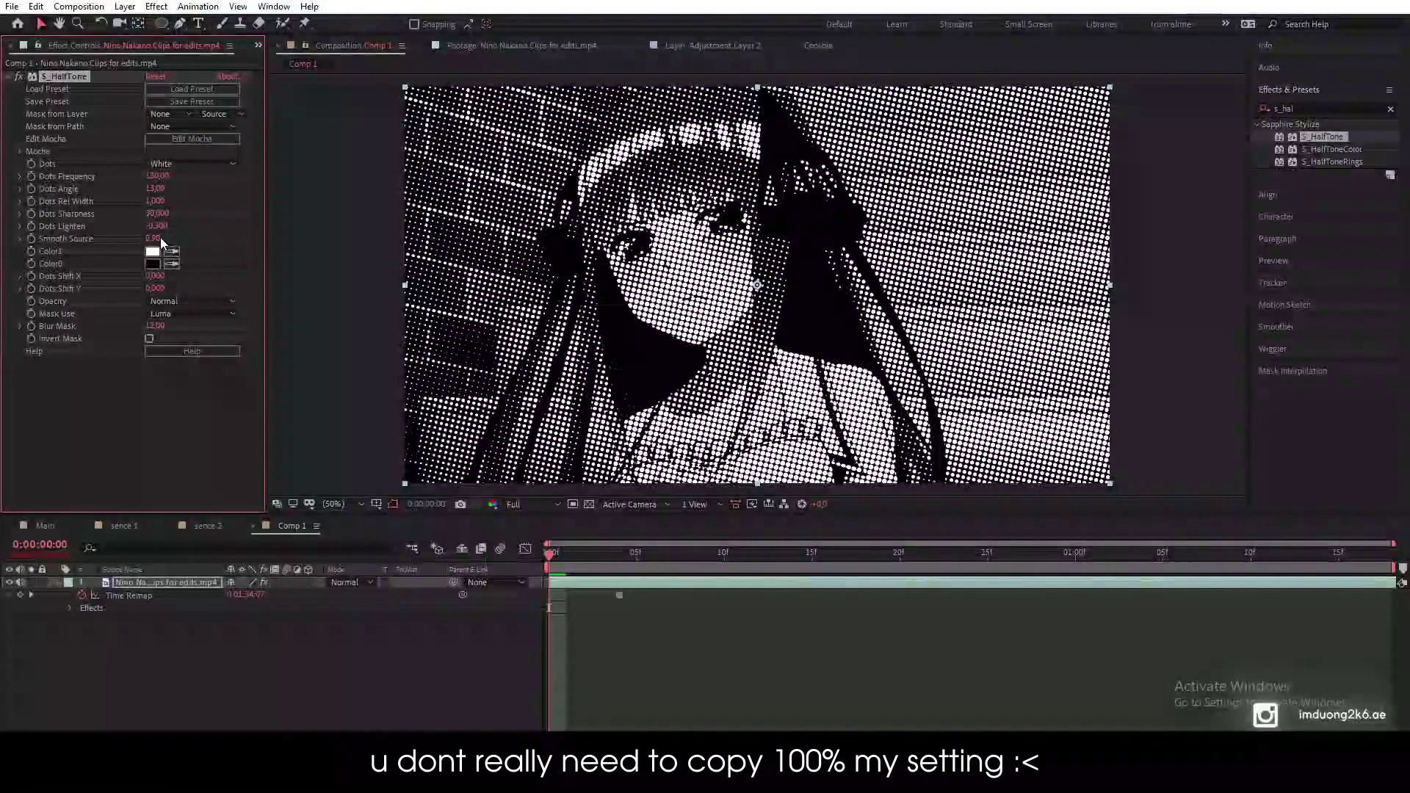
pyautogui.click(156, 239)
pyautogui.press('BackSpace')
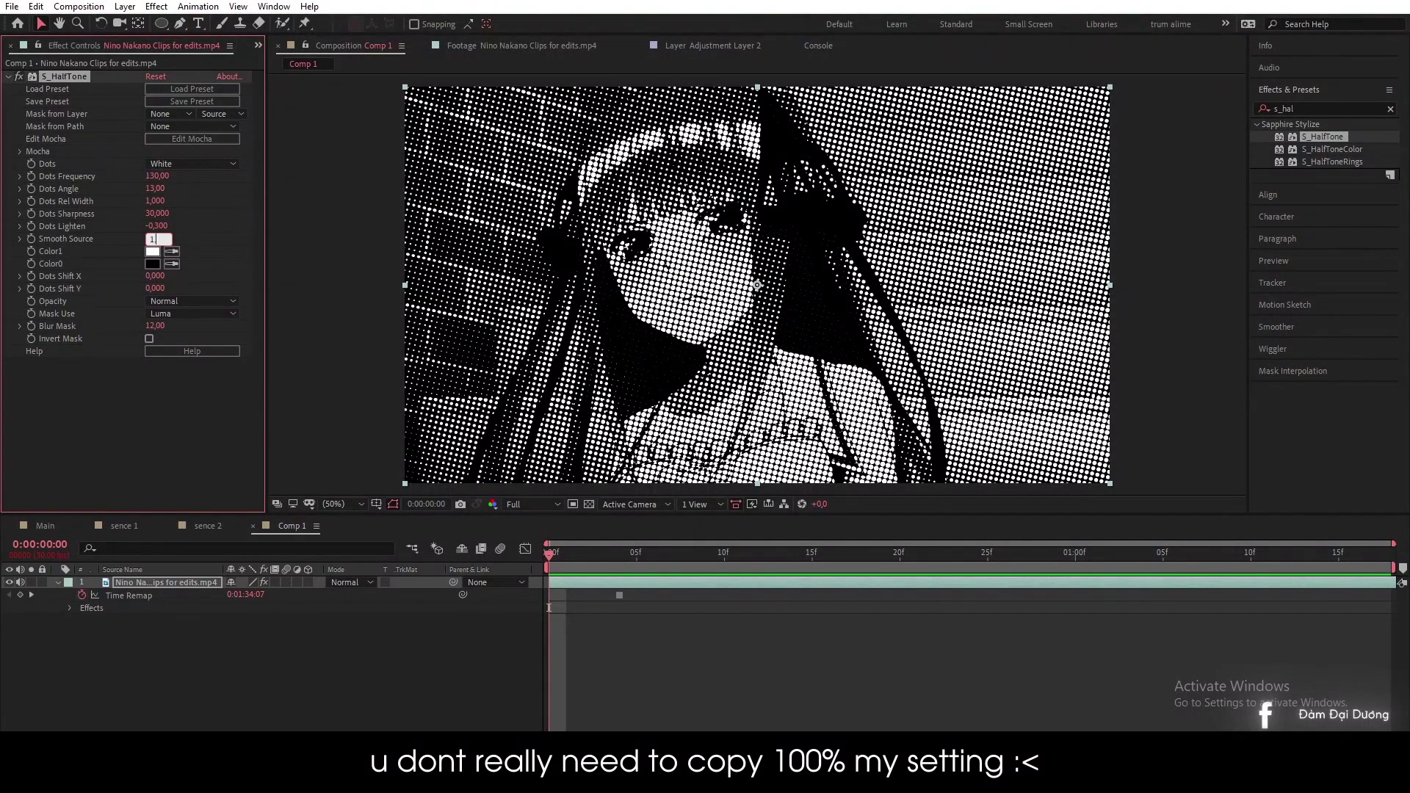
pyautogui.write(',4')
pyautogui.press('Return')
# Step: Set the halftone Color0 to muted red 7E4444, then return to the sence 1 composition
pyautogui.click(153, 263)
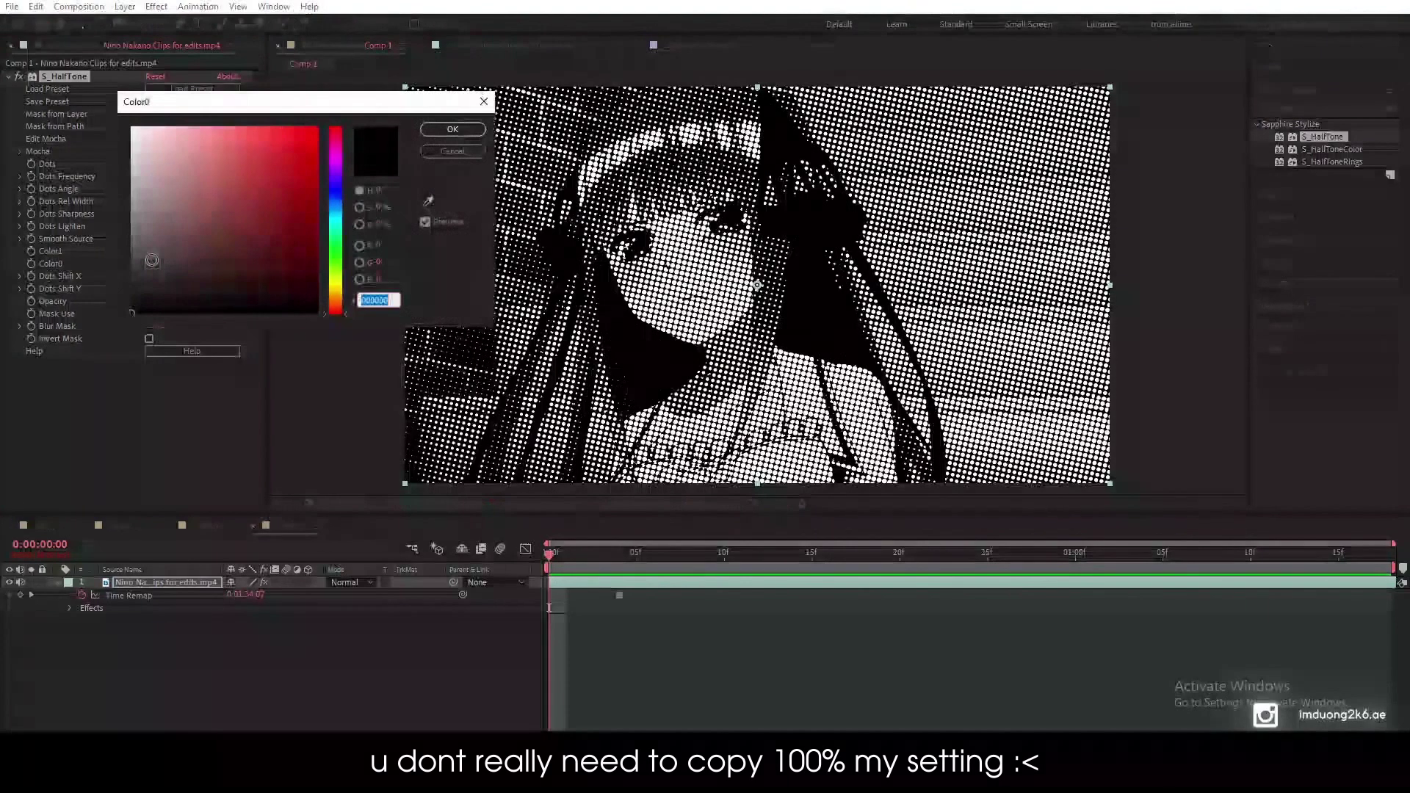
pyautogui.moveTo(308, 105); pyautogui.dragTo(823, 184)
pyautogui.moveTo(769, 285)
pyautogui.mouseDown()
pyautogui.moveTo(770, 326)
pyautogui.moveTo(742, 244)
pyautogui.moveTo(767, 303)
pyautogui.mouseUp()
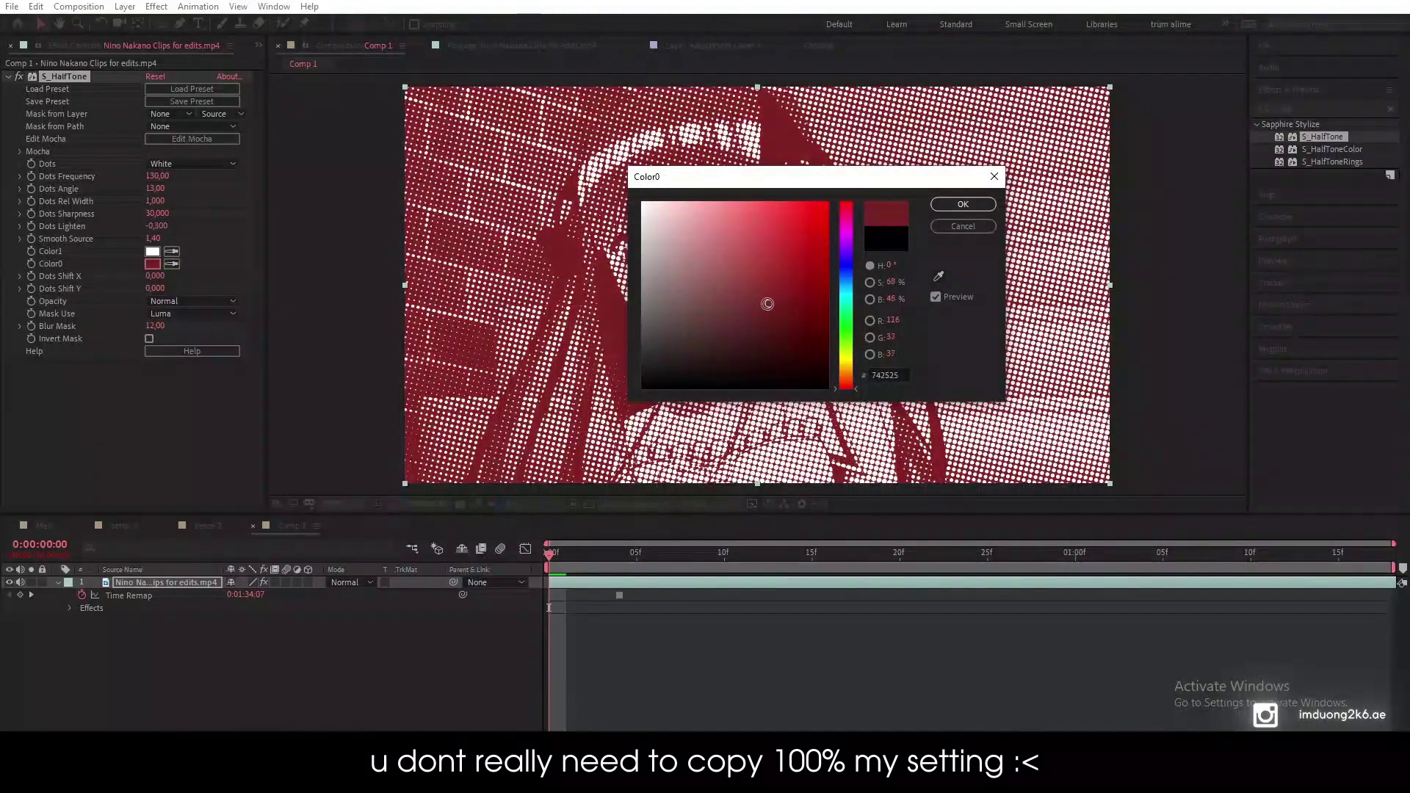
pyautogui.click(713, 284)
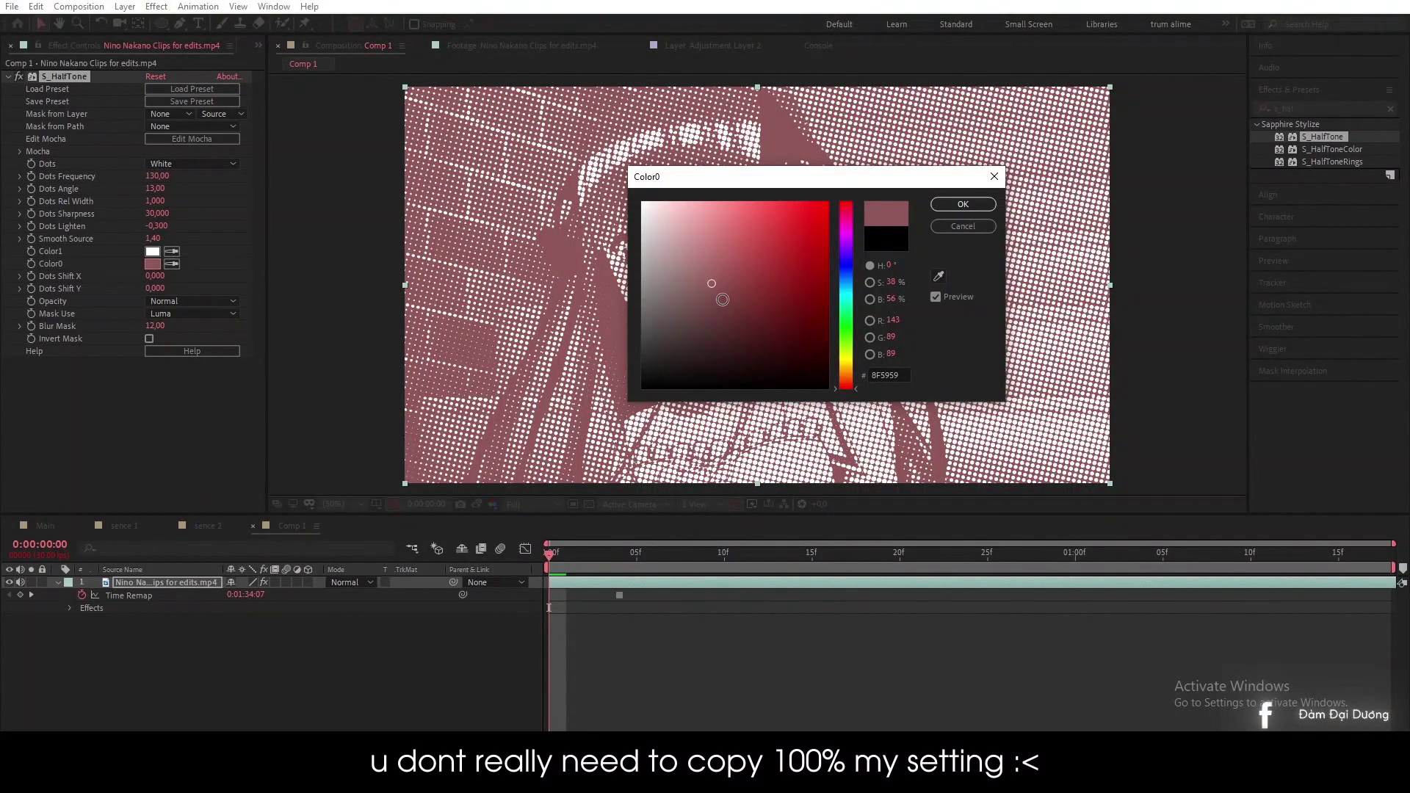
pyautogui.click(702, 283)
pyautogui.click(758, 297)
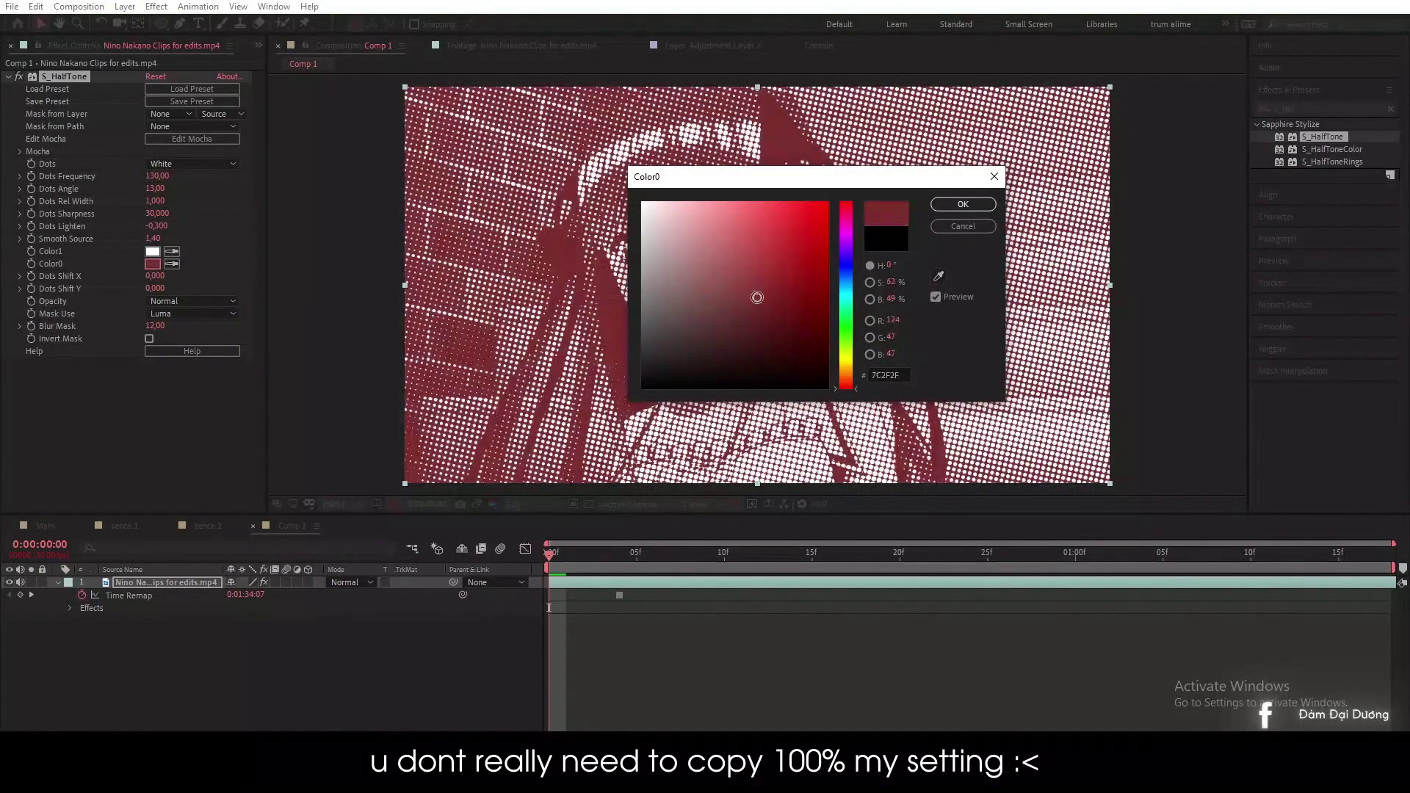
pyautogui.click(717, 285)
pyautogui.click(727, 294)
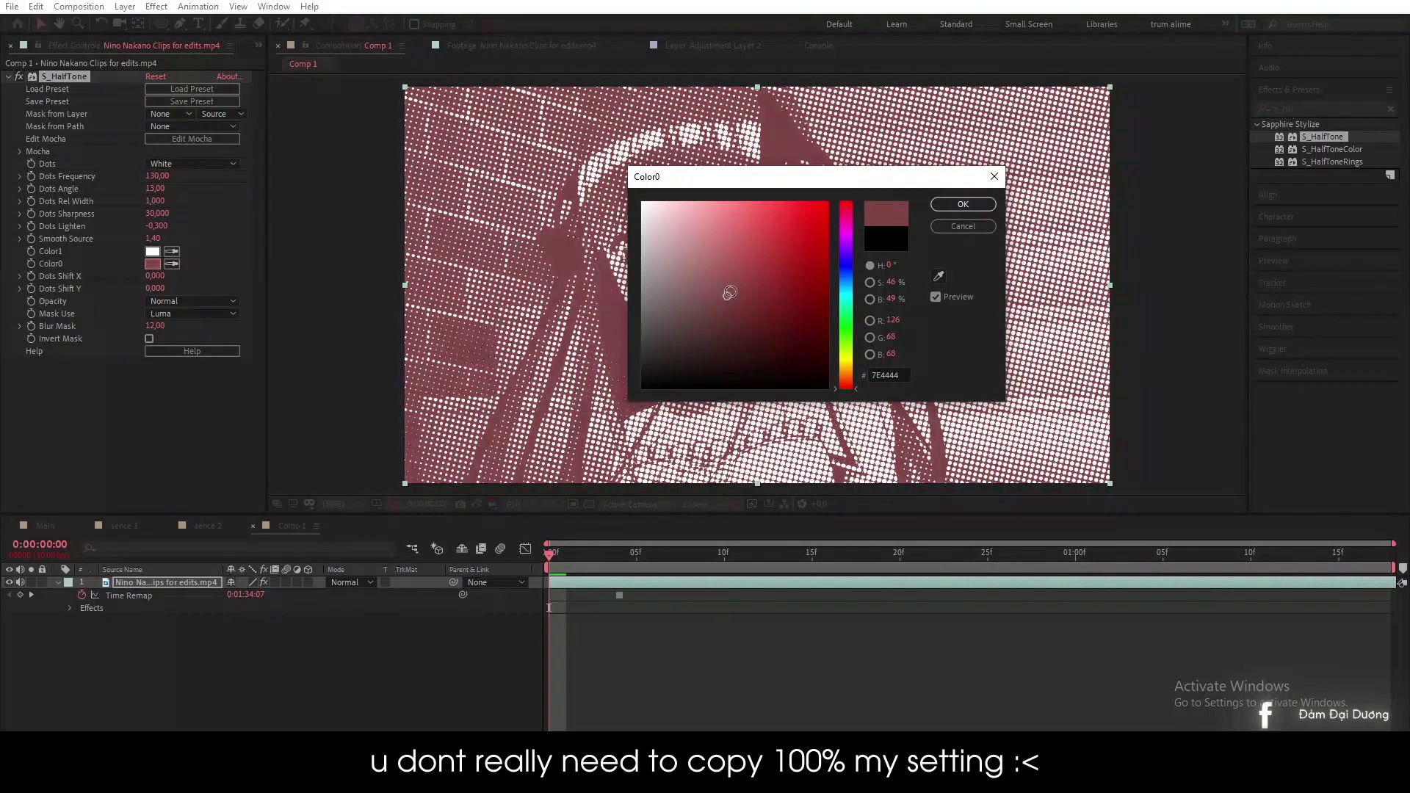
pyautogui.click(963, 204)
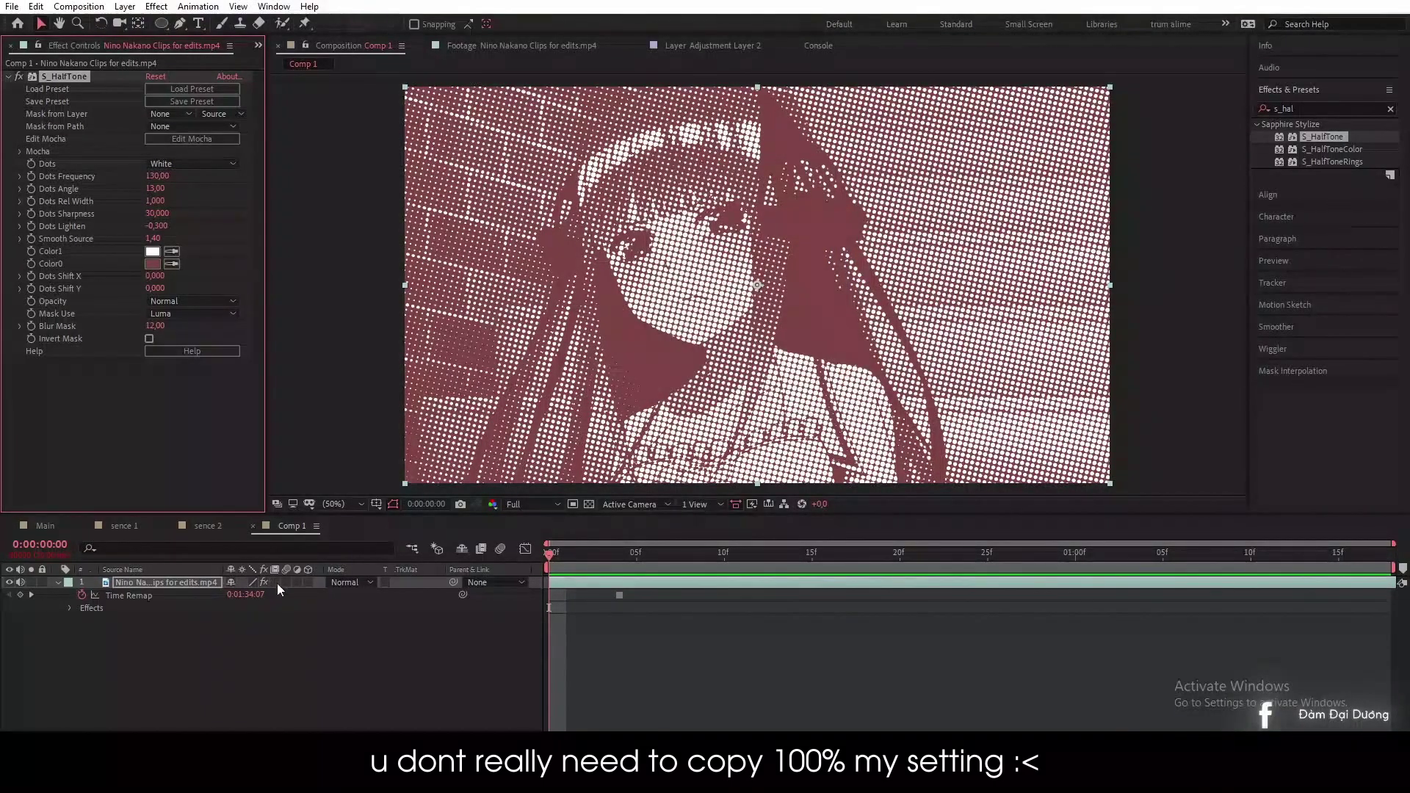
pyautogui.click(135, 526)
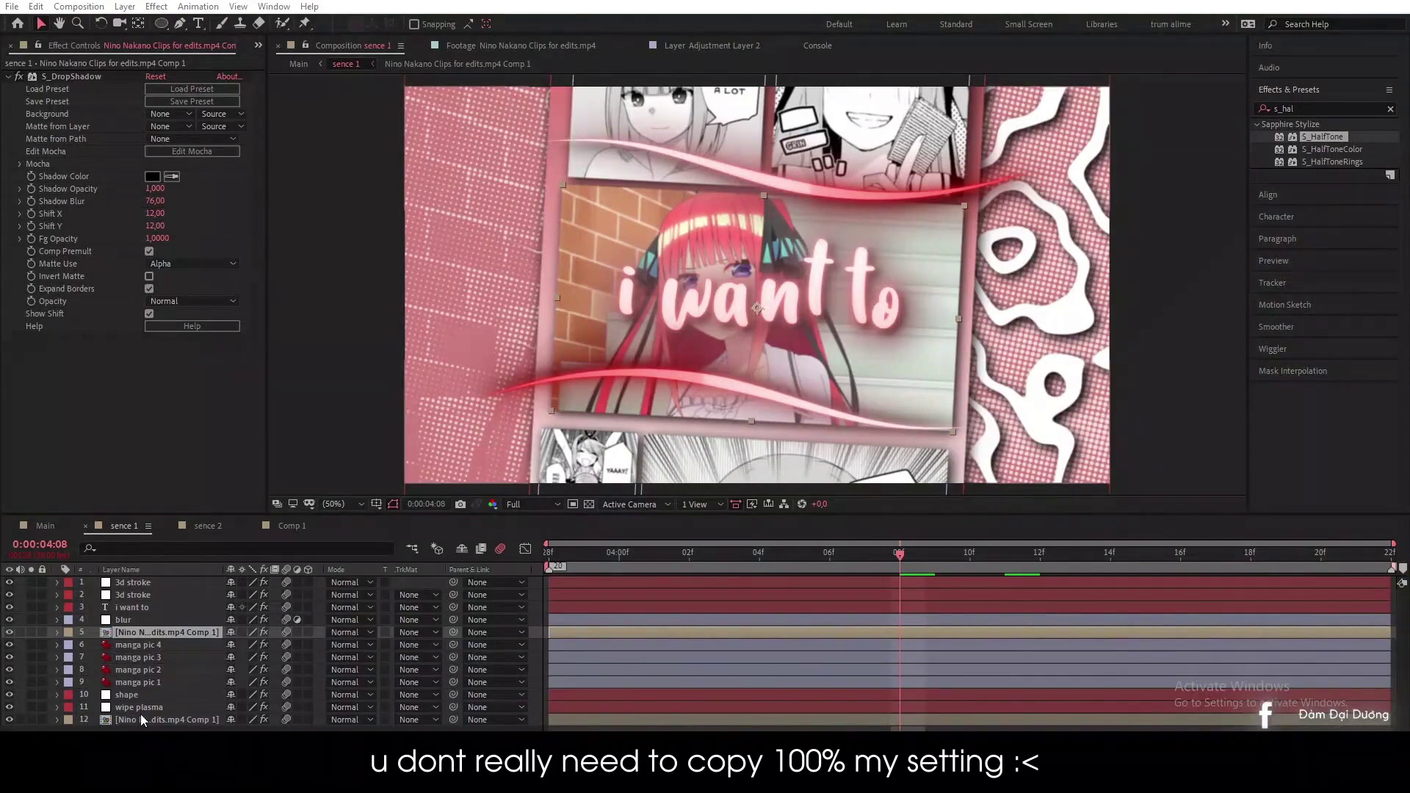
# Step: Add a new solid layer named 'wipe plasma' to Comp 1
pyautogui.click(292, 526)
pyautogui.rightClick(382, 655)
pyautogui.moveTo(471, 496)
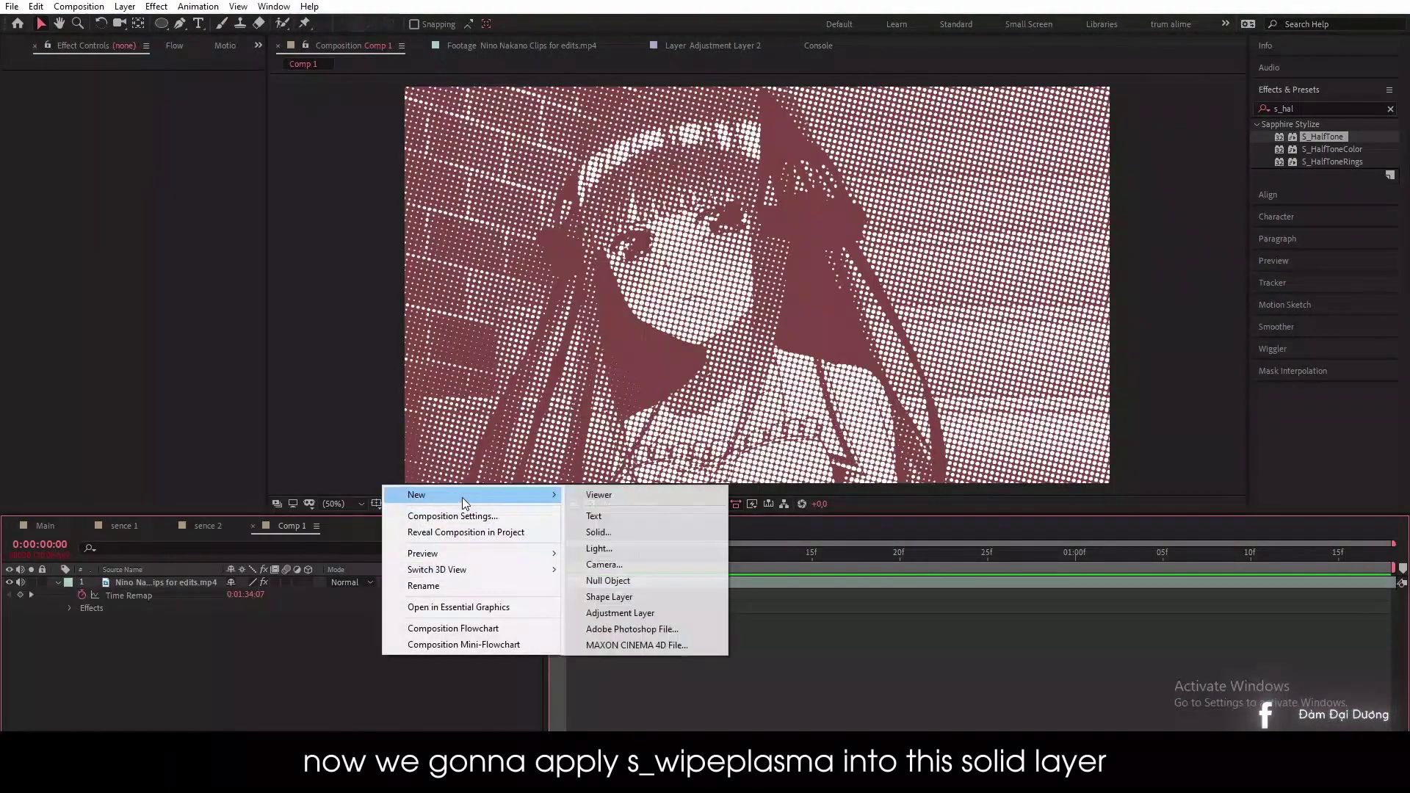
pyautogui.click(623, 532)
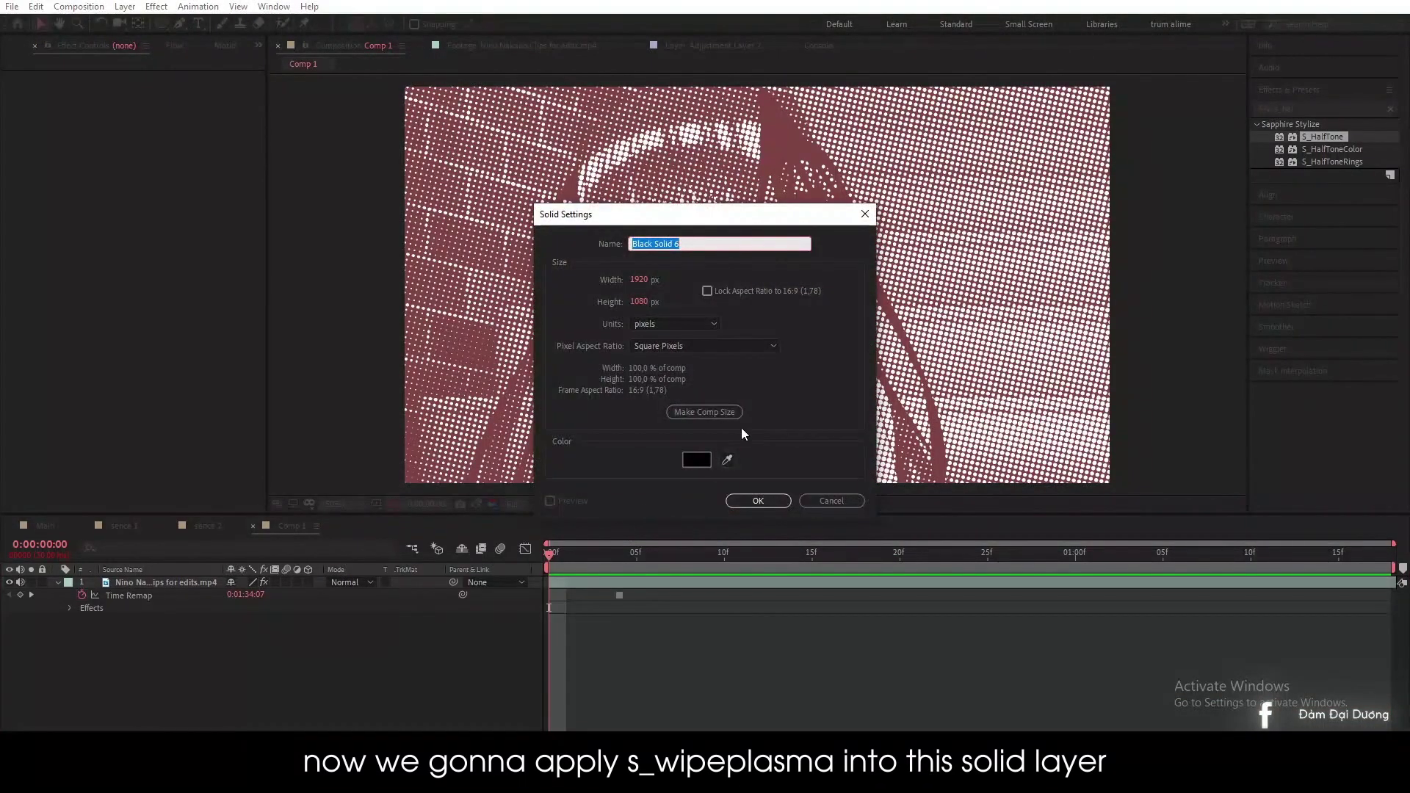
pyautogui.write('wipe plasm')
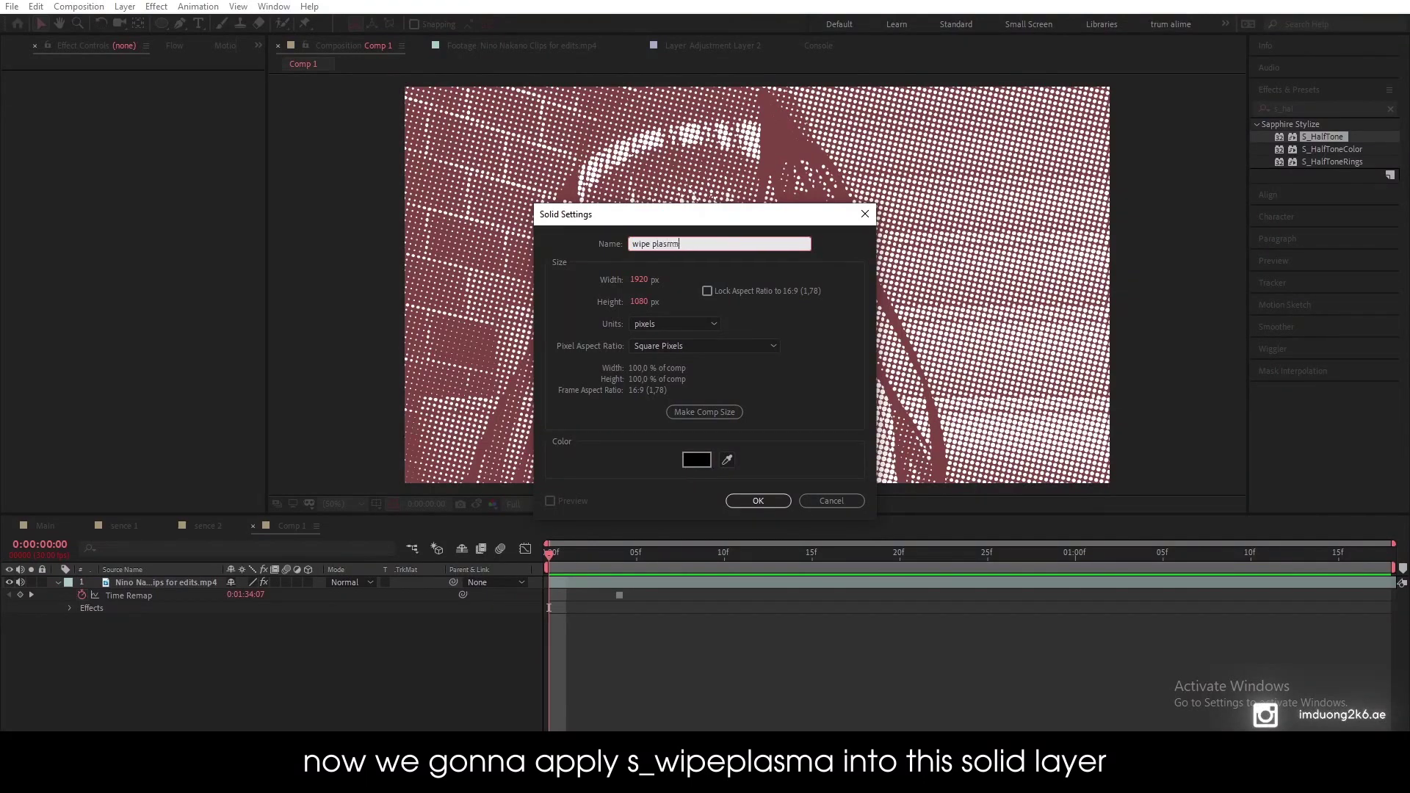
pyautogui.press('BackSpace')
pyautogui.press('BackSpace')
pyautogui.write('ma')
pyautogui.press('Return')
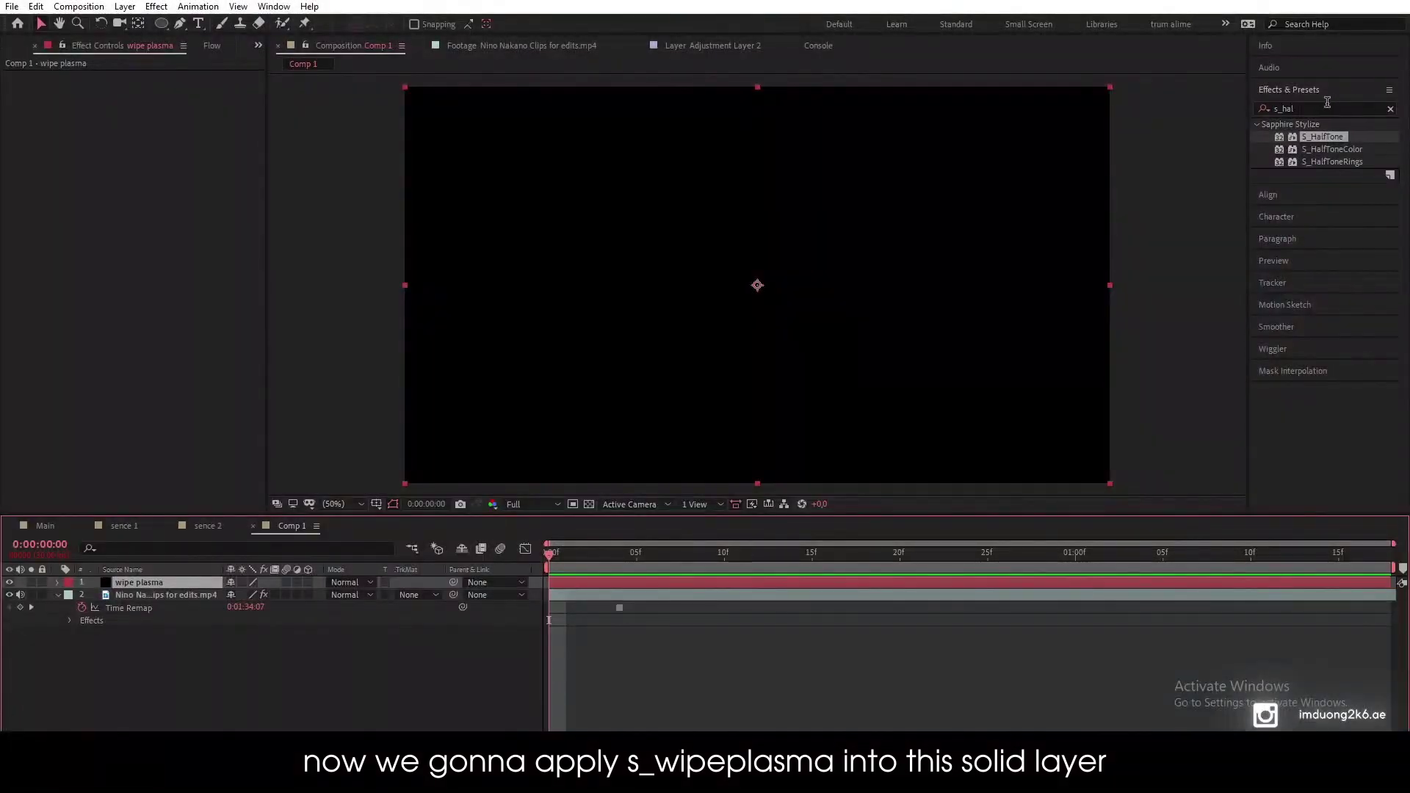
# Step: Search effects for 's_wipep' and apply S_WipePlasma to the wipe plasma layer
pyautogui.click(1328, 106)
pyautogui.write('wi')
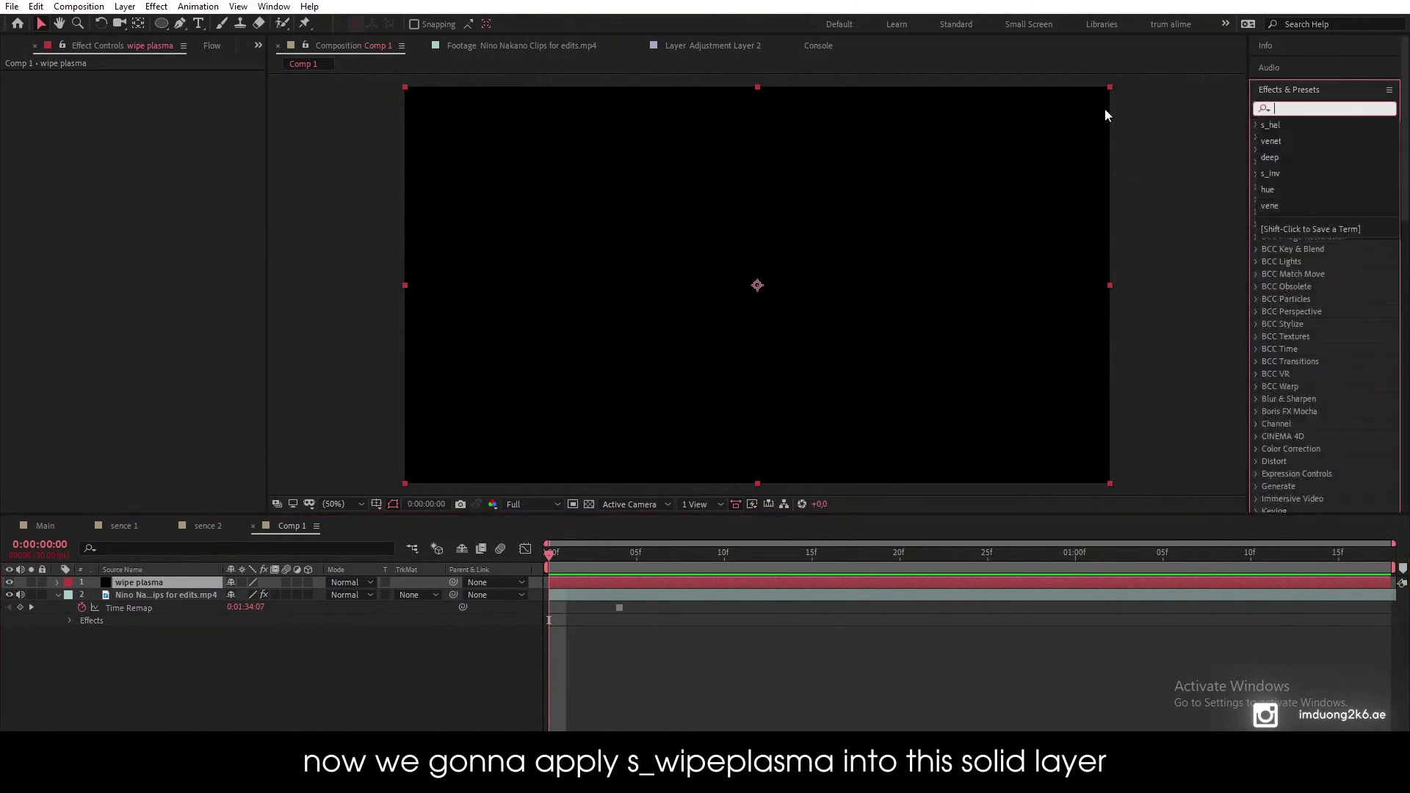
pyautogui.write('pe')
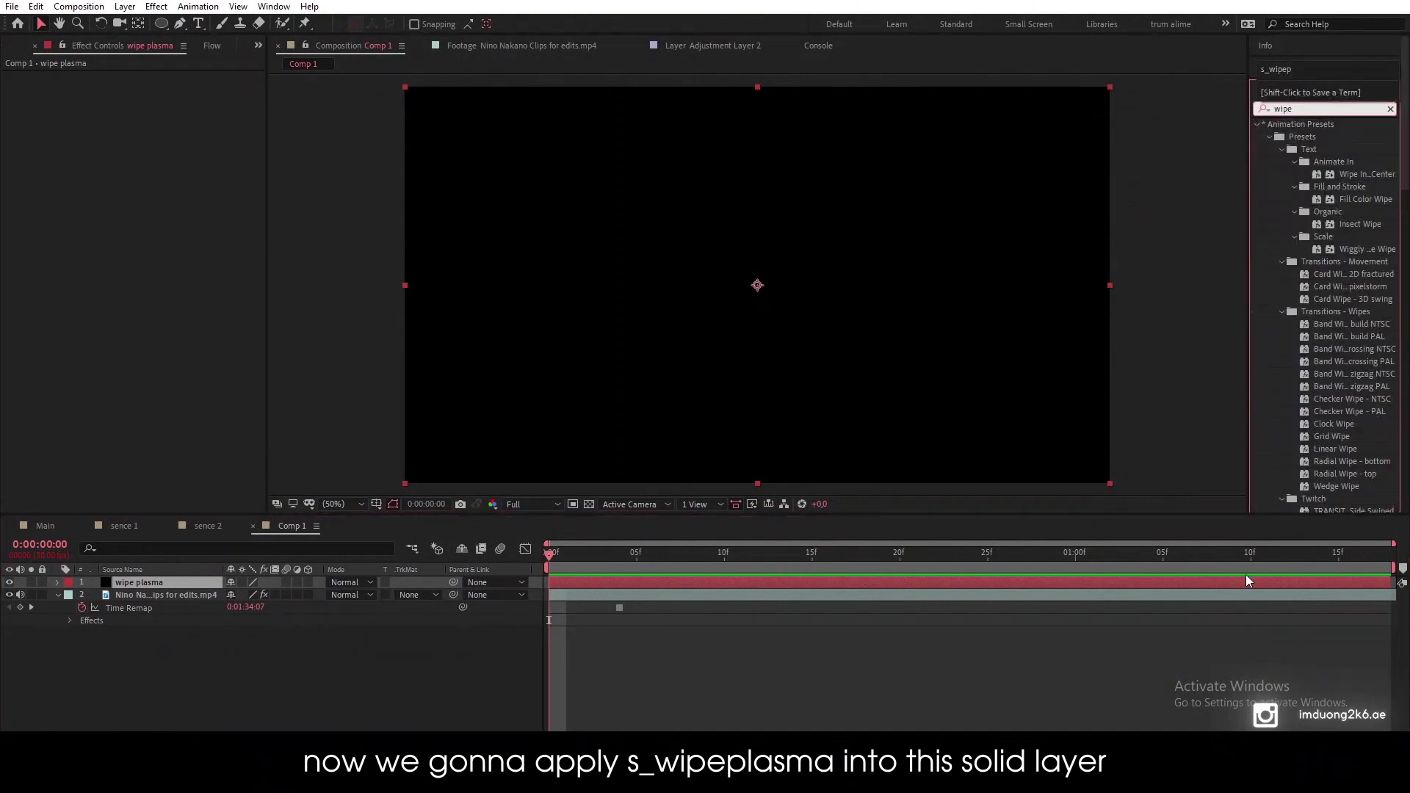
pyautogui.press('BackSpace')
pyautogui.press('BackSpace')
pyautogui.press('BackSpace')
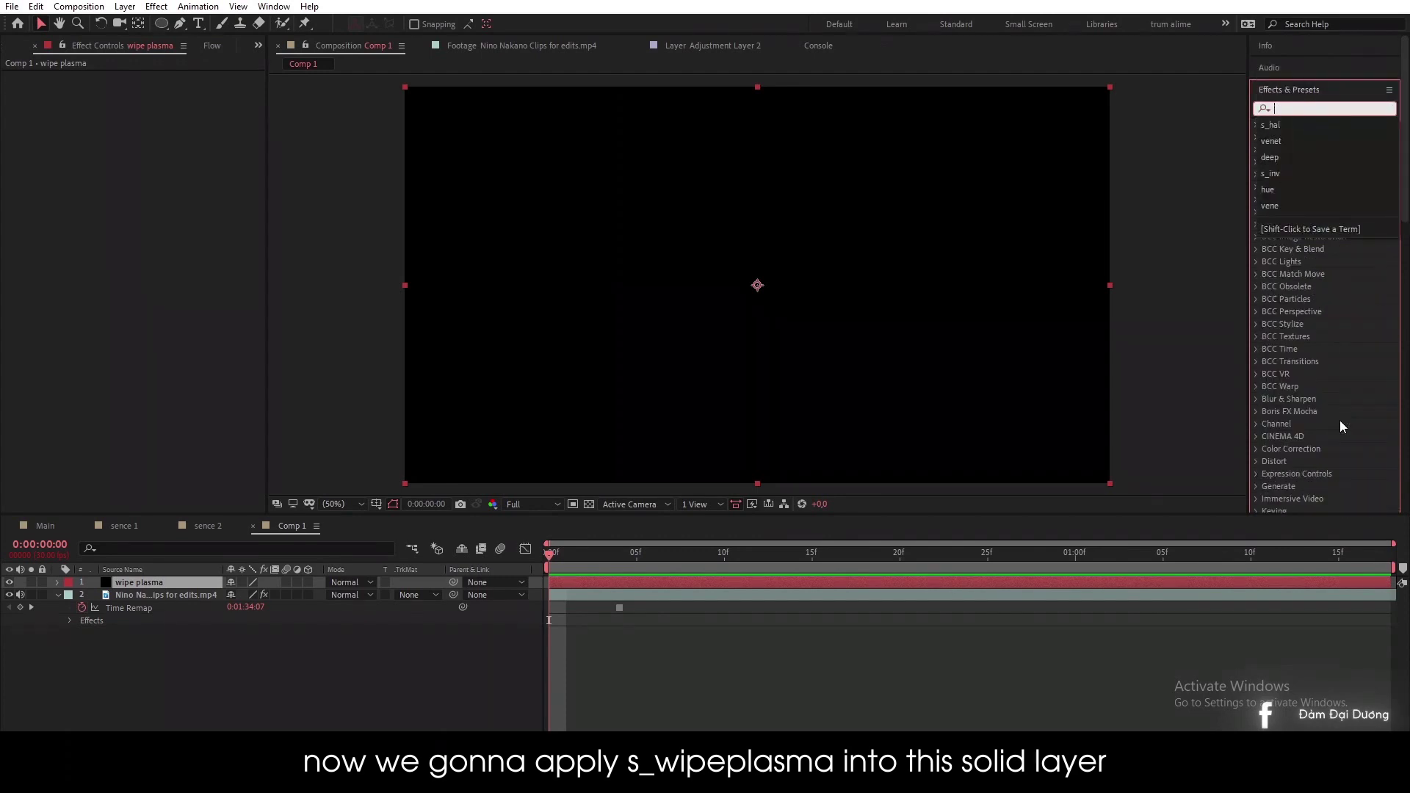
pyautogui.write('s_wi')
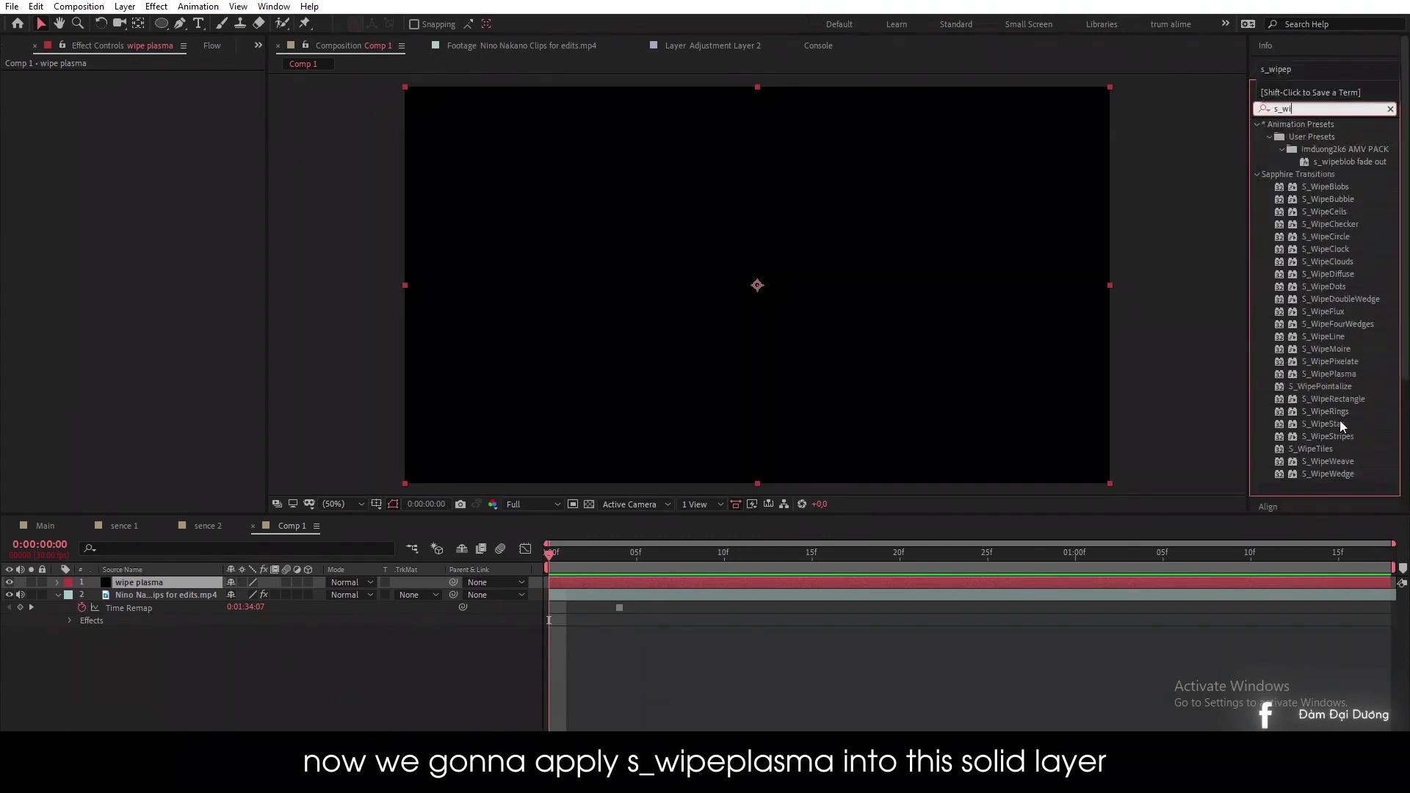
pyautogui.write('pe')
pyautogui.scroll(-3, 1293, 268)
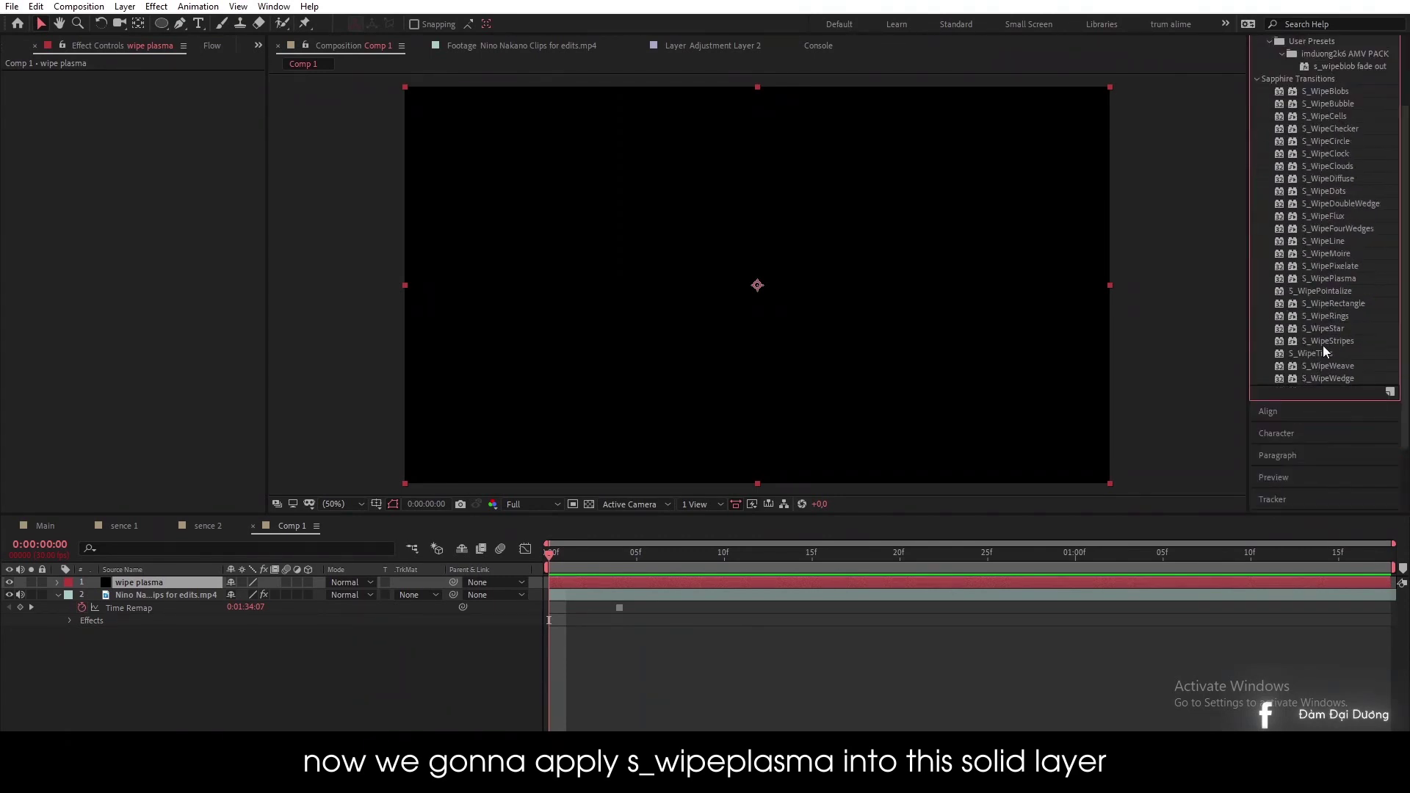
pyautogui.scroll(2, 1330, 279)
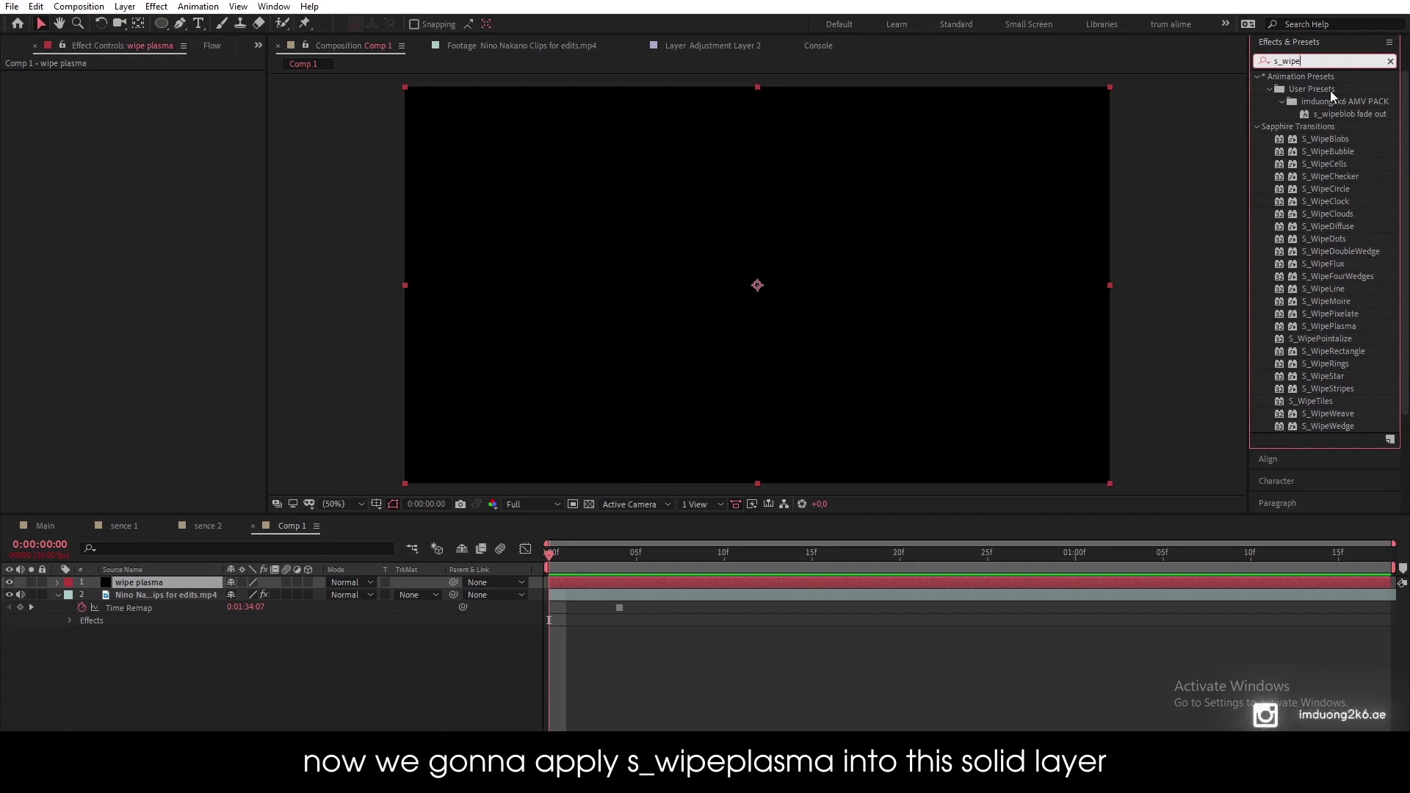
pyautogui.write('p')
pyautogui.moveTo(1330, 148); pyautogui.dragTo(665, 321)
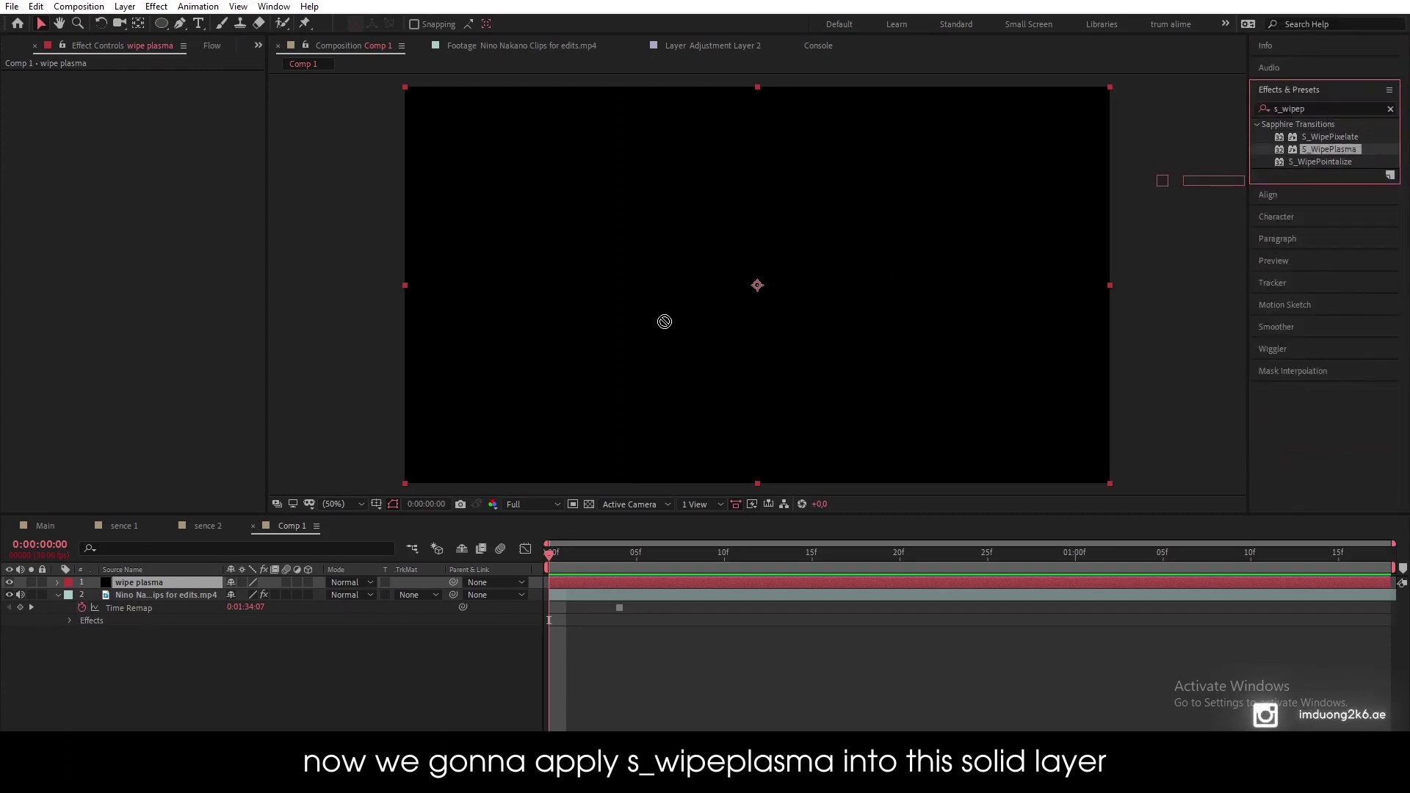
pyautogui.moveTo(256, 551); pyautogui.dragTo(182, 584)
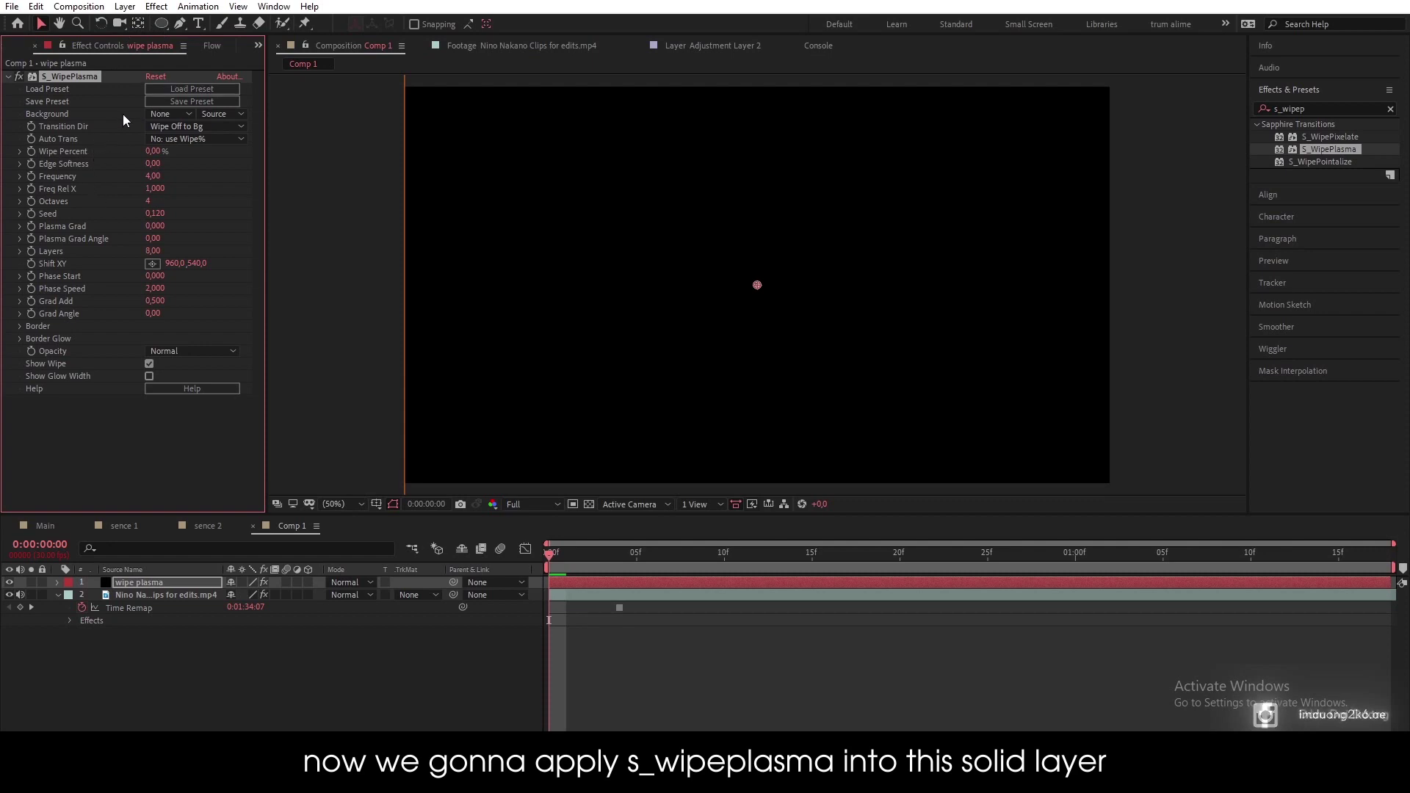
# Step: Change the wipe plasma solid to white (FFFFFF) and raise Wipe Percent to about 71%
pyautogui.click(122, 10)
pyautogui.click(147, 36)
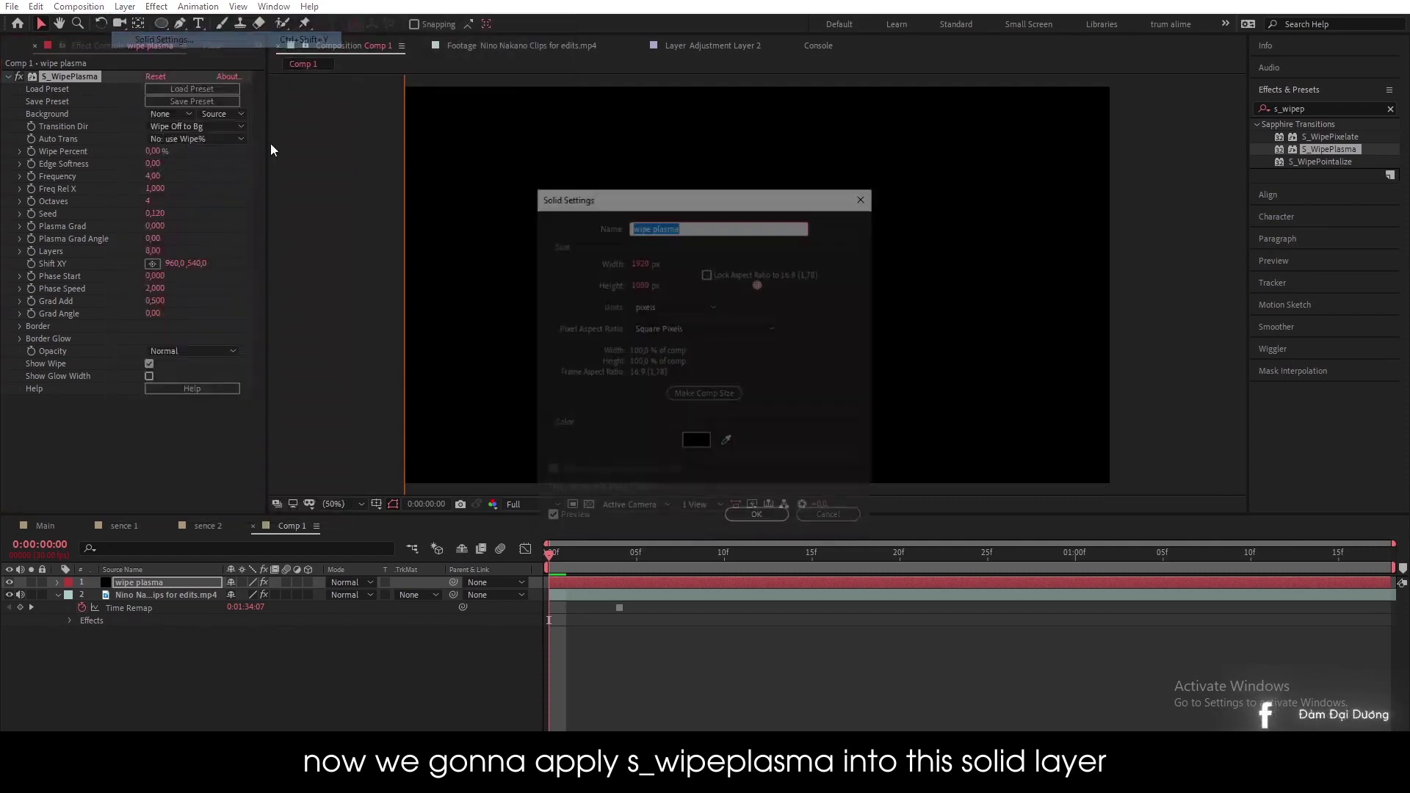
pyautogui.click(697, 441)
pyautogui.write('ffffff')
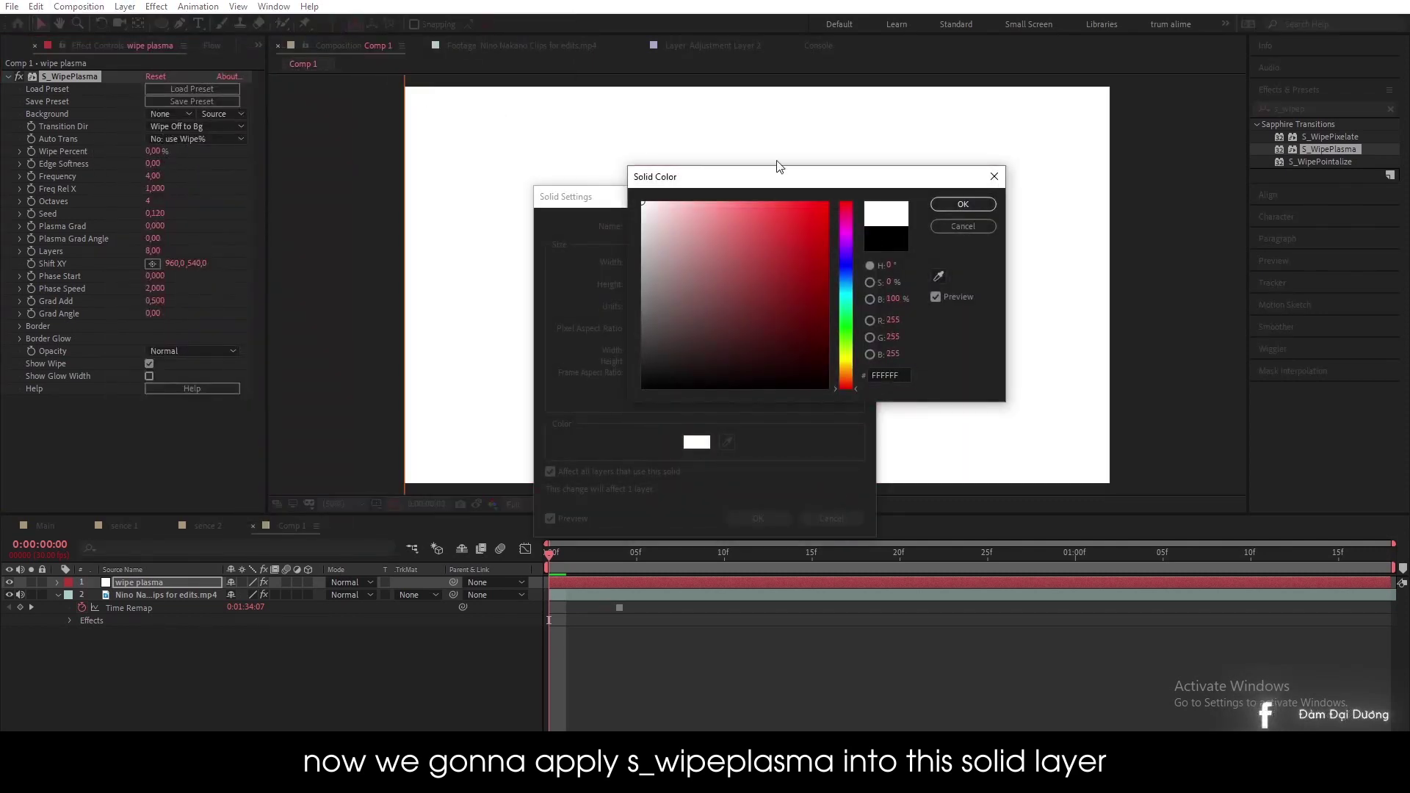
pyautogui.click(962, 205)
pyautogui.click(768, 518)
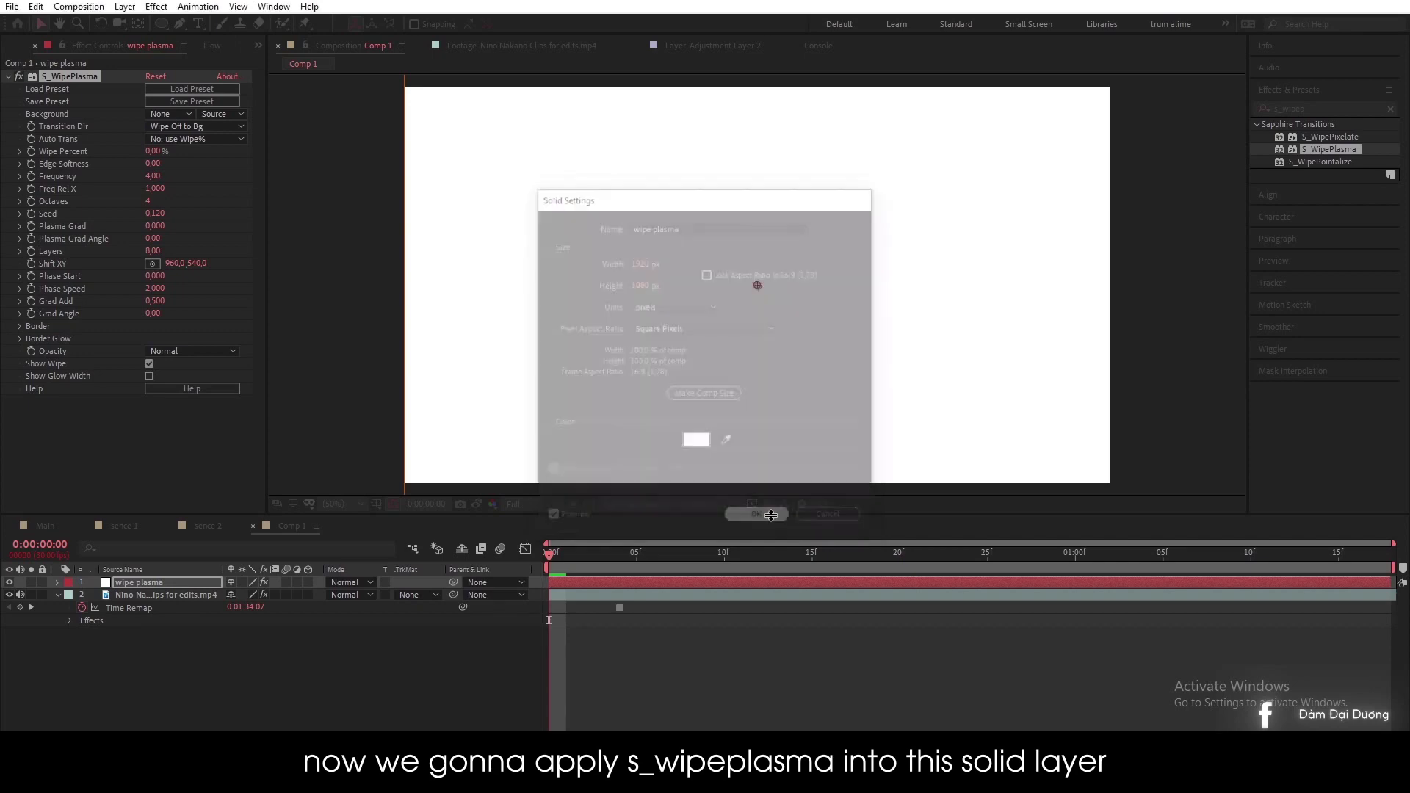
pyautogui.moveTo(168, 150); pyautogui.dragTo(213, 157)
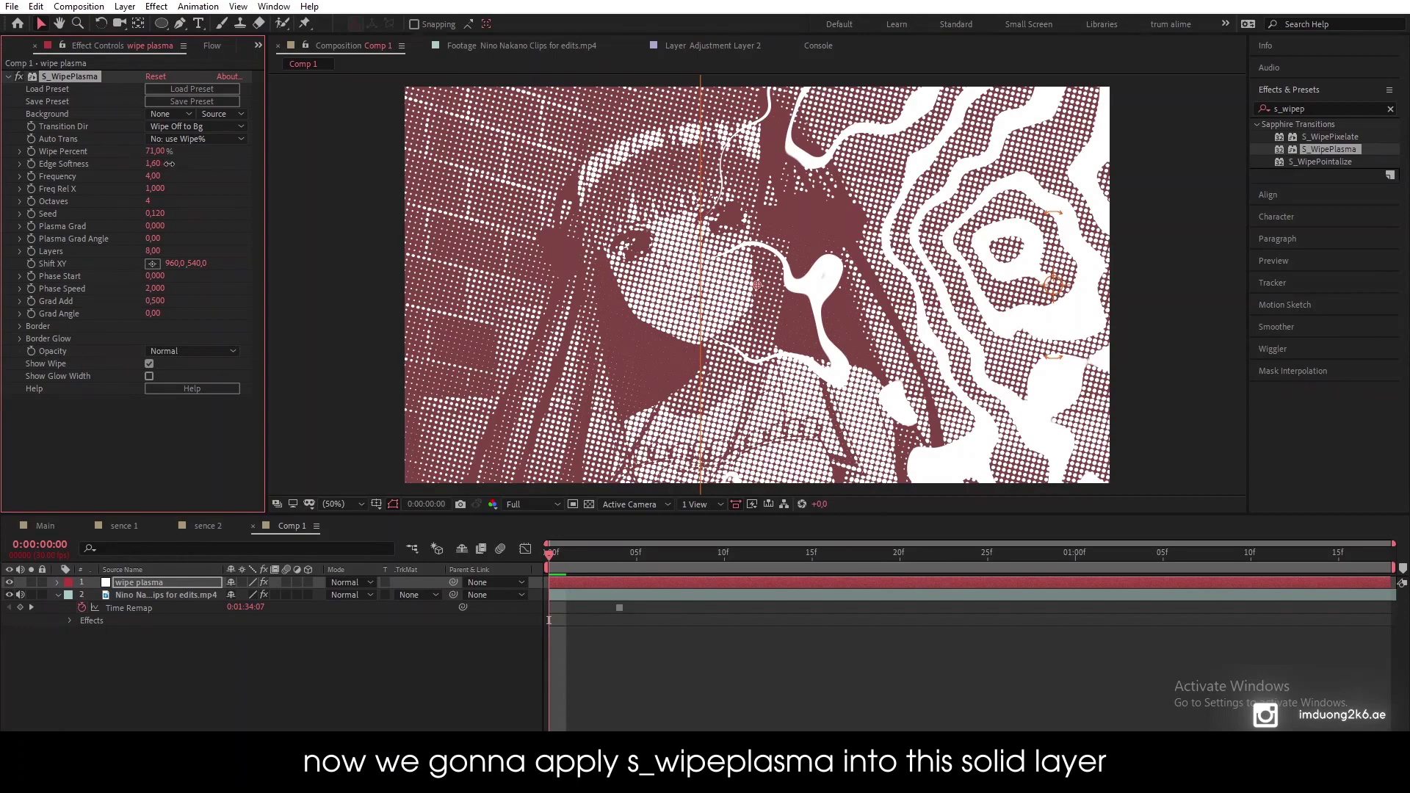
# Step: Set Edge Softness to 0,70 and adjust Wipe Percent, settling at 84%
pyautogui.moveTo(162, 164); pyautogui.dragTo(166, 164)
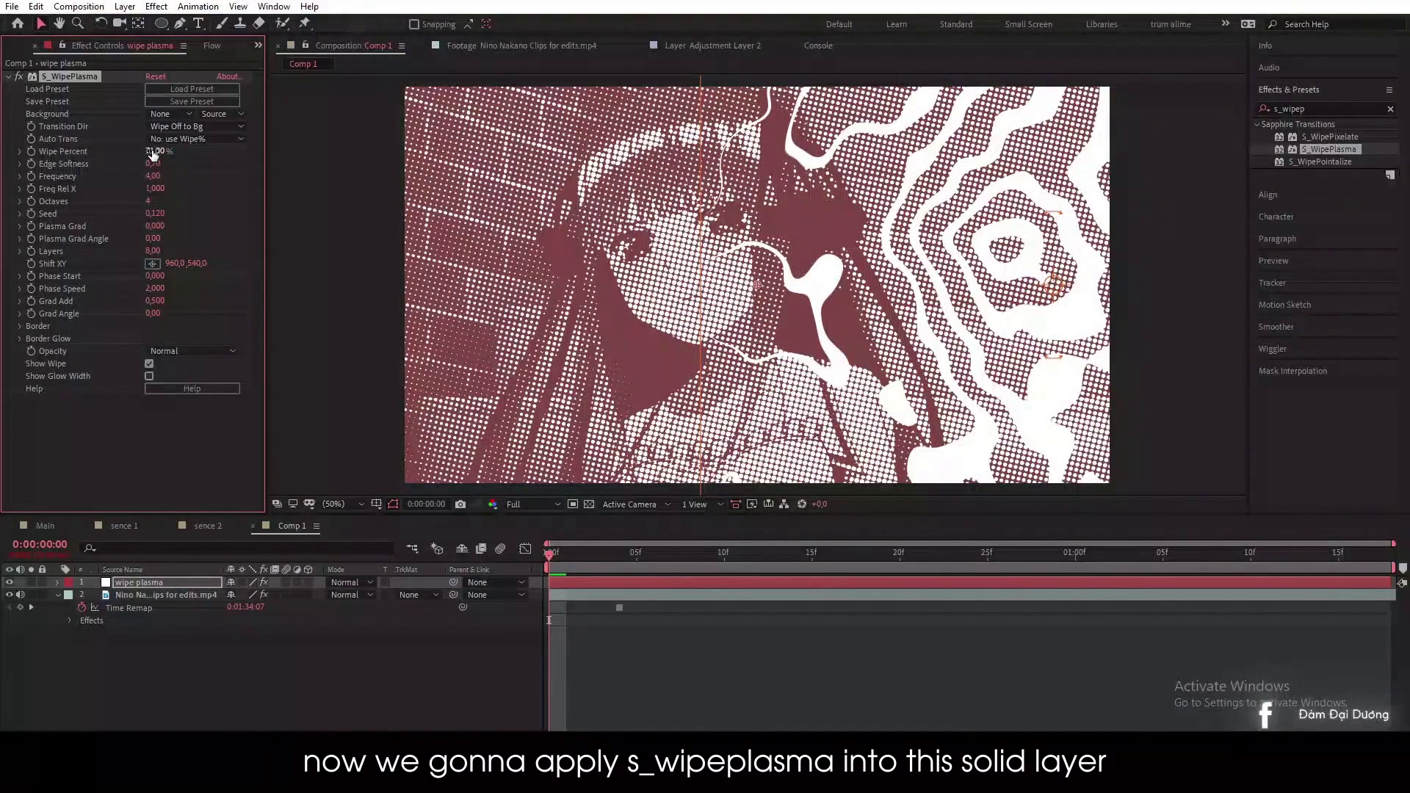
pyautogui.moveTo(153, 152); pyautogui.dragTo(166, 150)
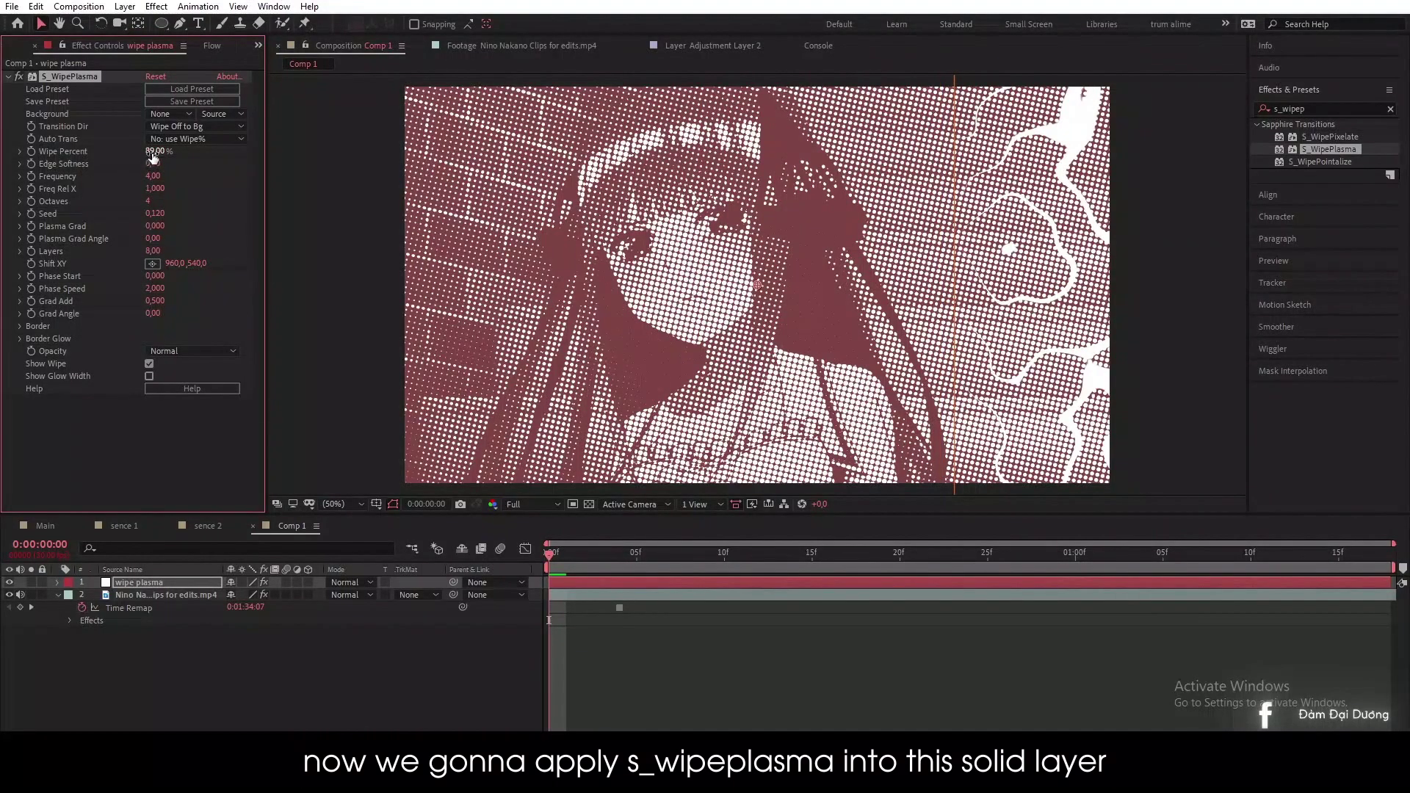
pyautogui.moveTo(139, 155); pyautogui.dragTo(146, 158)
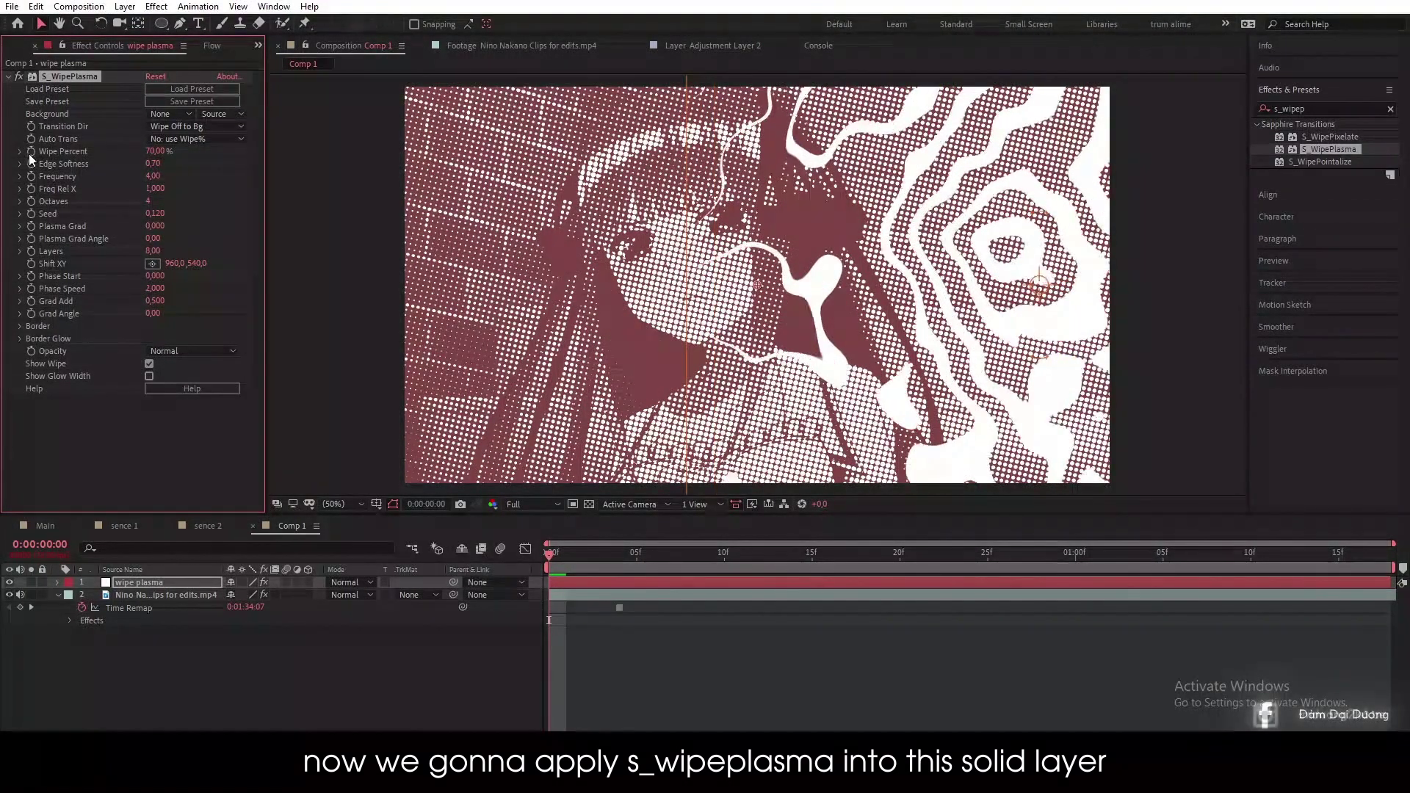
pyautogui.moveTo(151, 154); pyautogui.dragTo(69, 157)
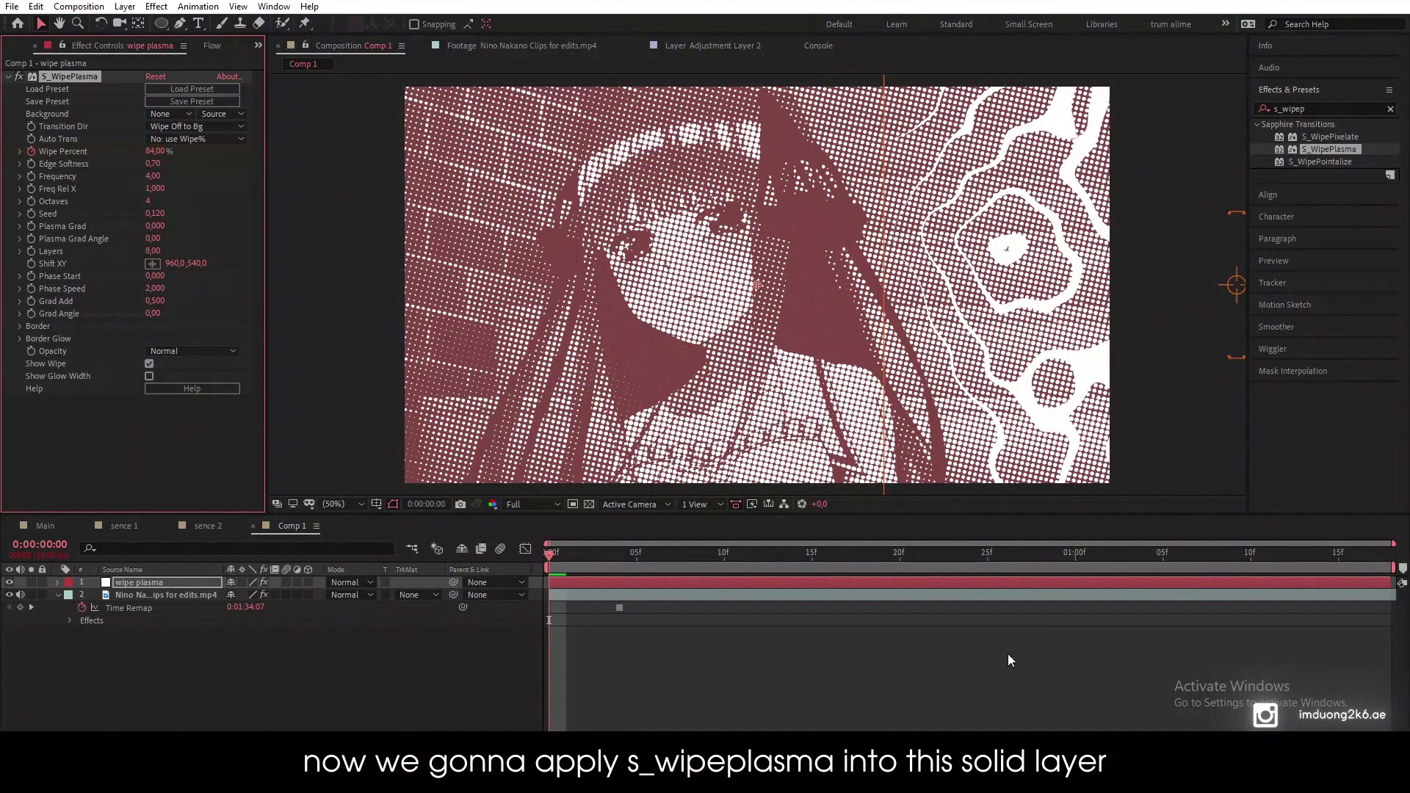
# Step: Keyframe Wipe Percent at 56% at 0:00:01:17 and set preview resolution to Quarter
pyautogui.press('space')
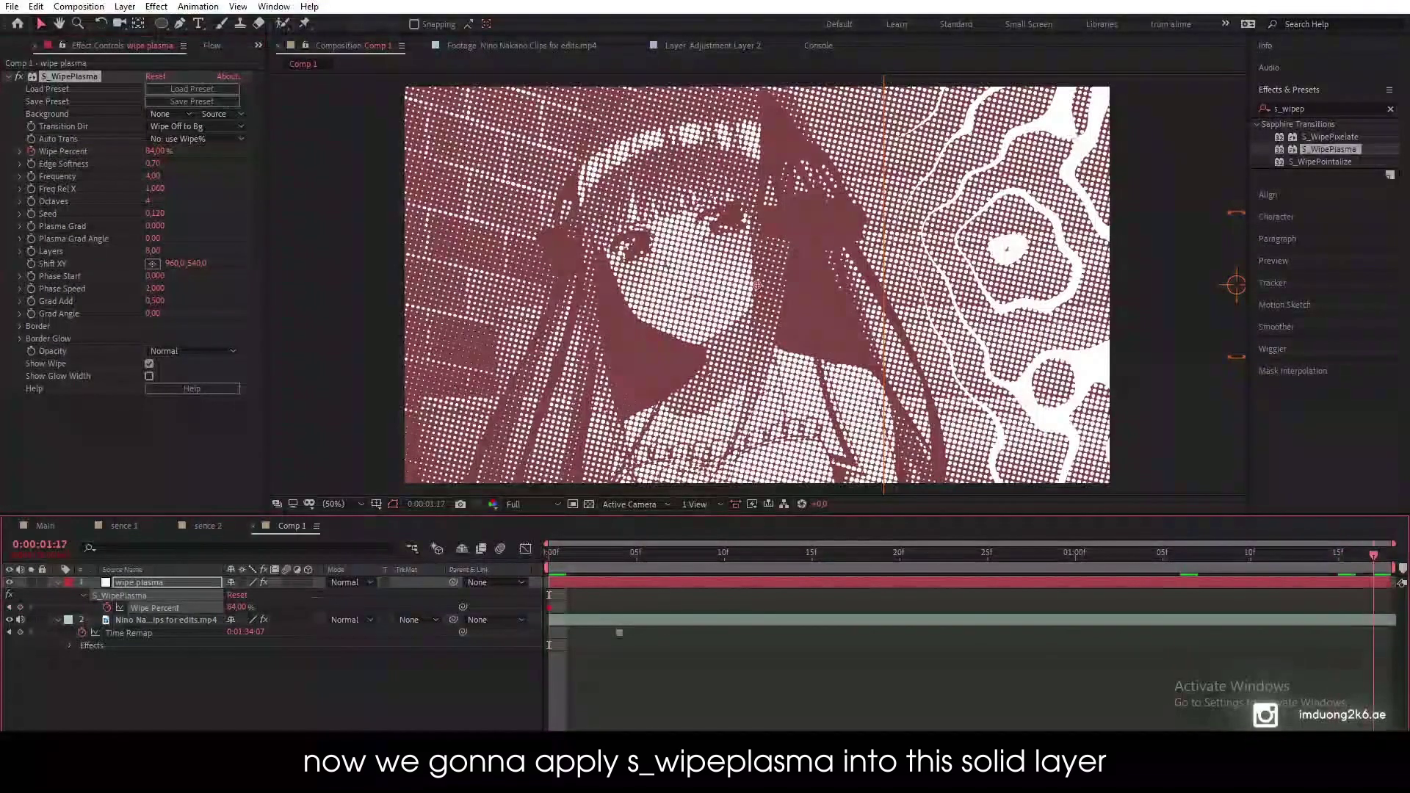
pyautogui.press('u')
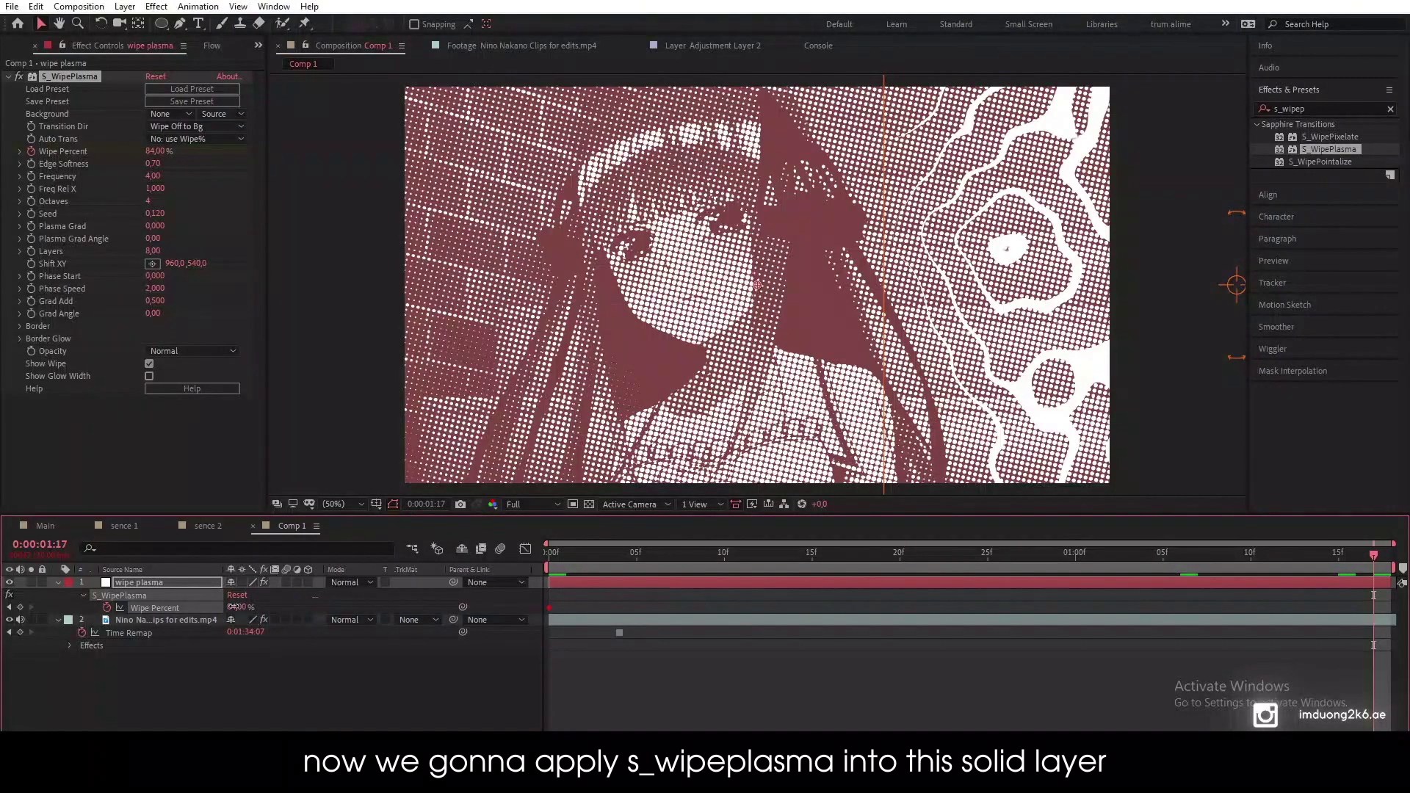
pyautogui.moveTo(233, 607); pyautogui.dragTo(205, 606)
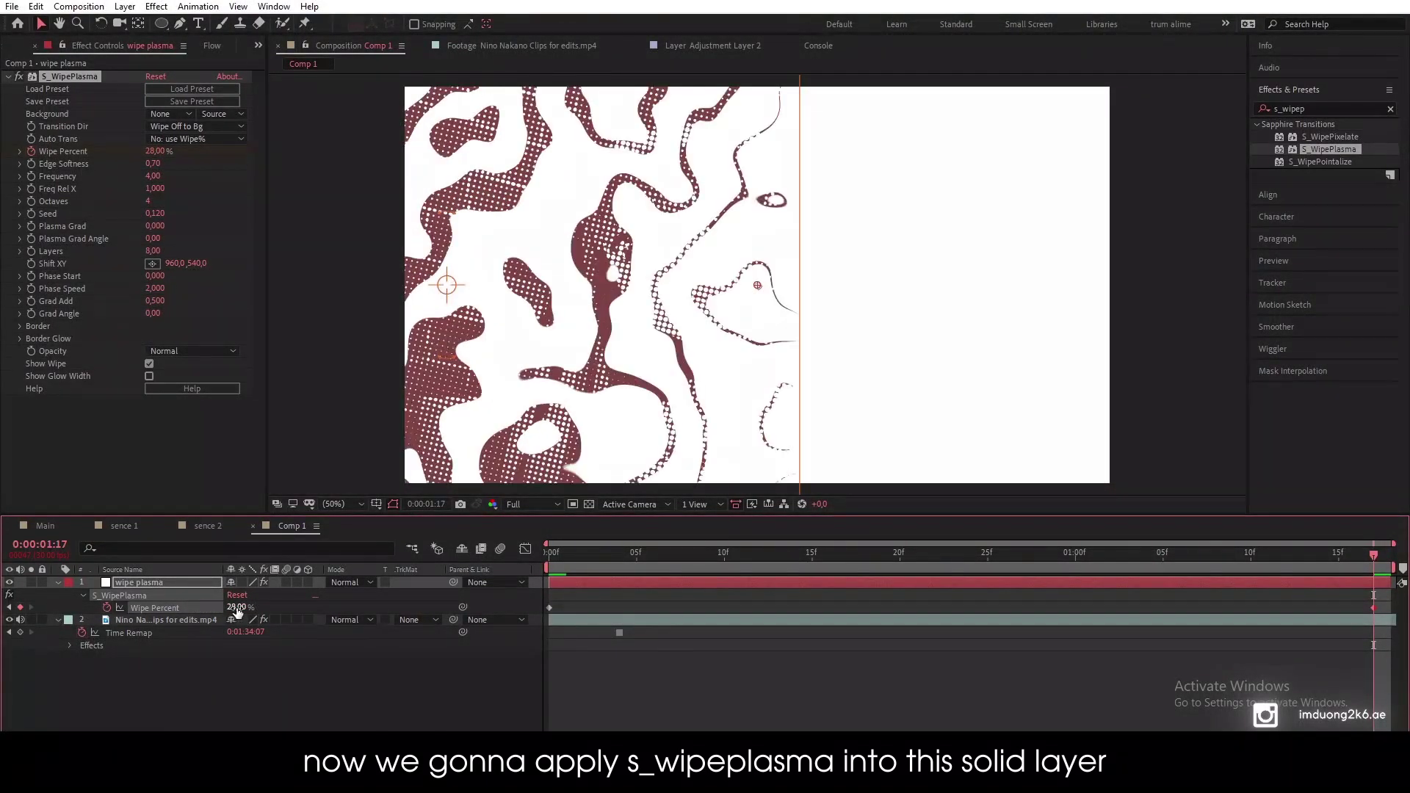
pyautogui.click(236, 607)
pyautogui.write('56')
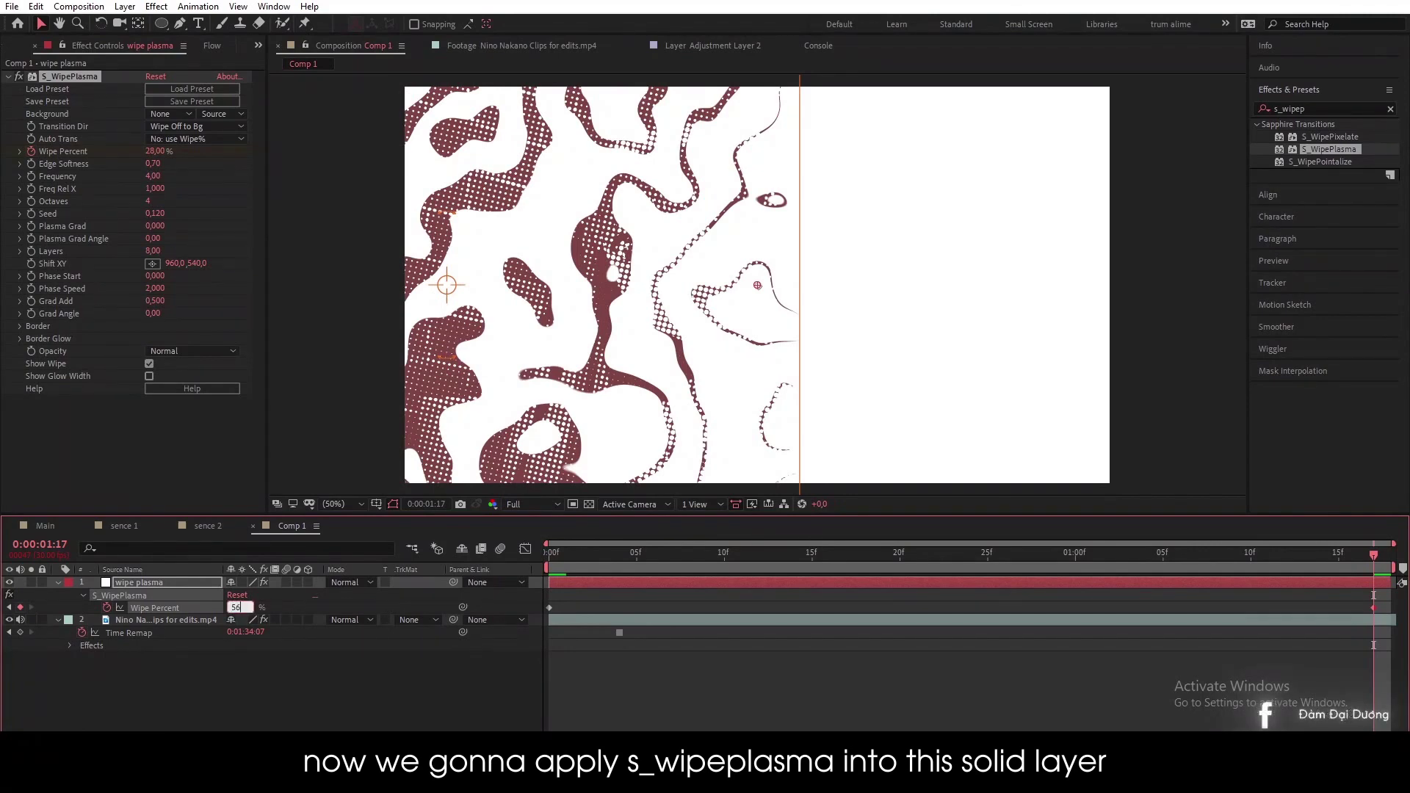
pyautogui.press('Return')
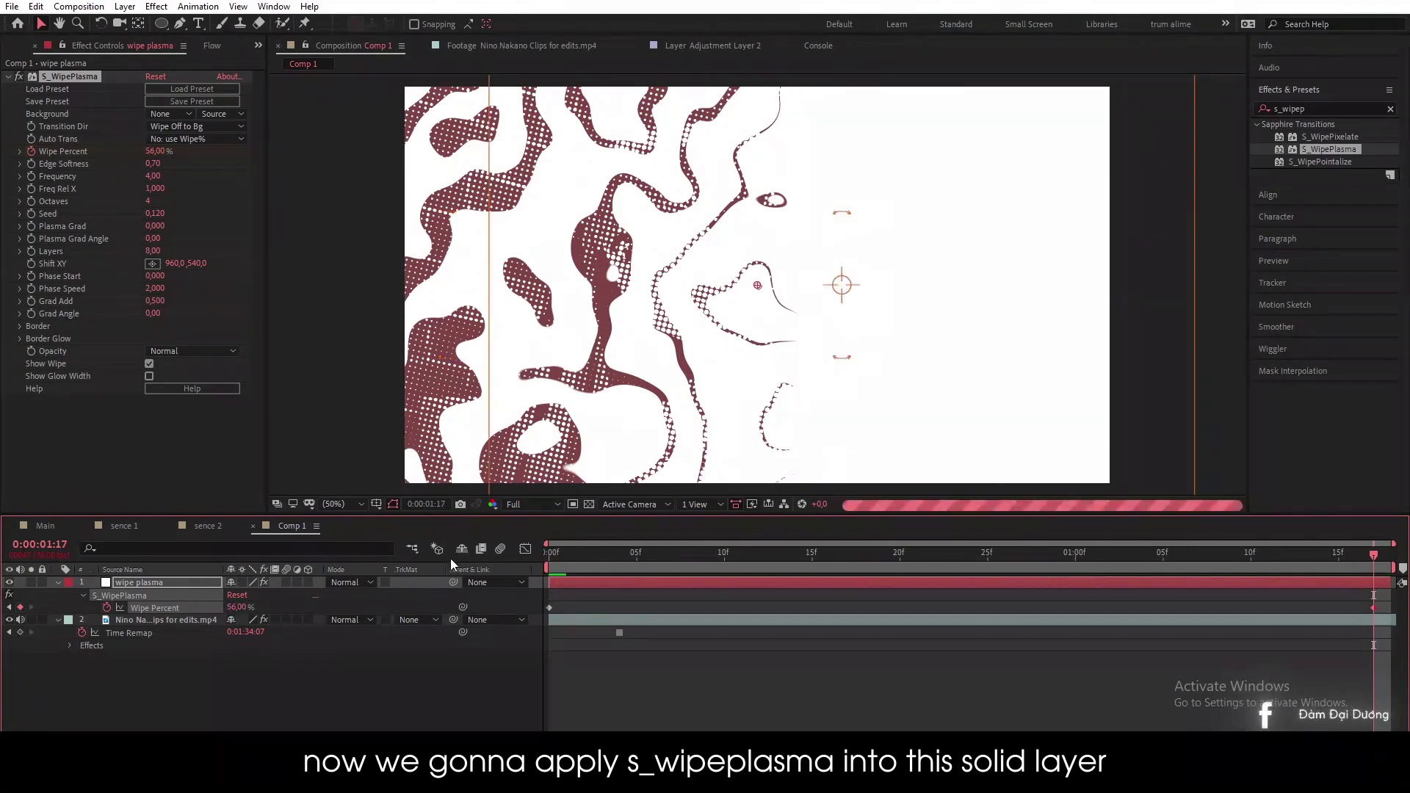
pyautogui.click(531, 505)
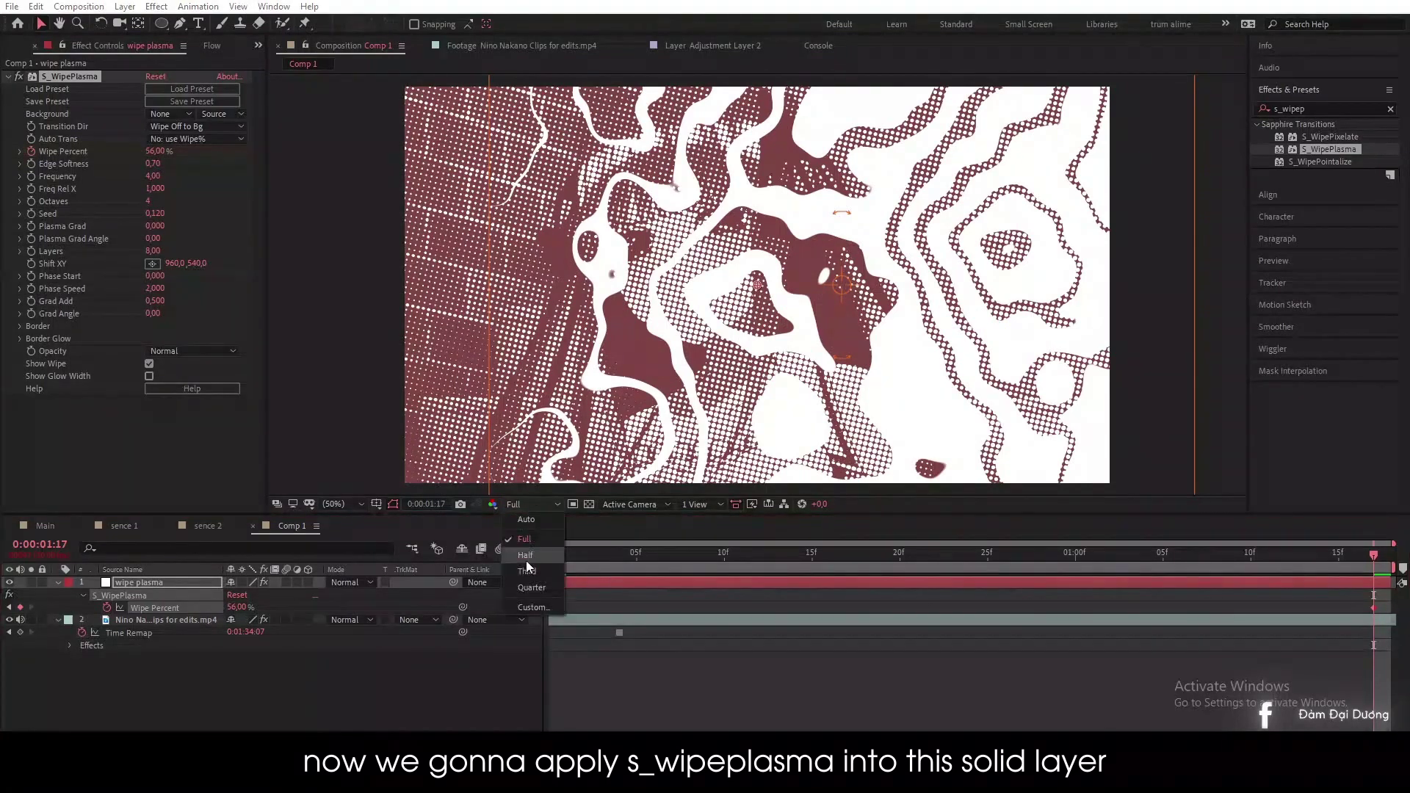
pyautogui.click(526, 583)
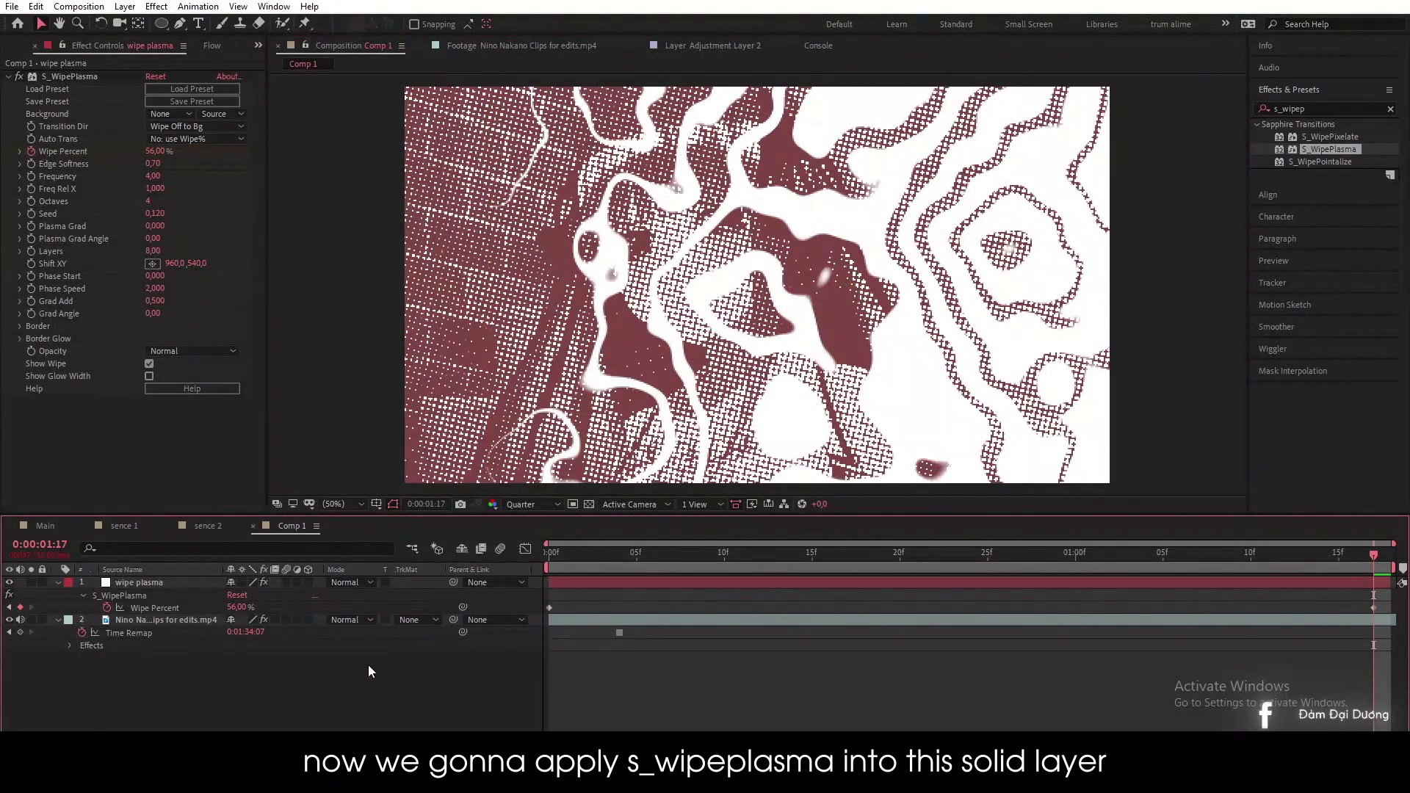
# Step: Add White Solid 4, squeeze it into a narrow vertical centre strip, and show its Rotation
pyautogui.rightClick(345, 690)
pyautogui.moveTo(434, 527)
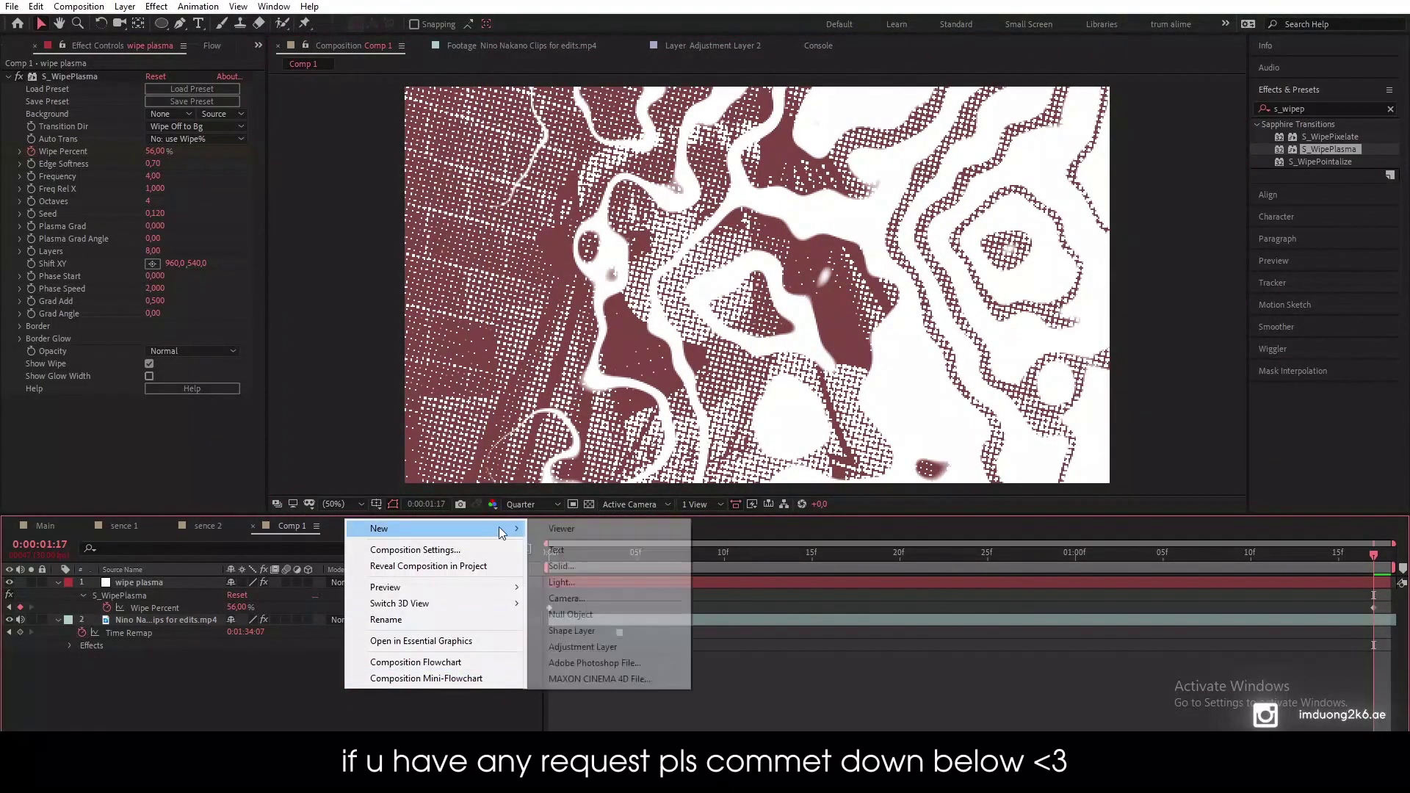
pyautogui.click(580, 569)
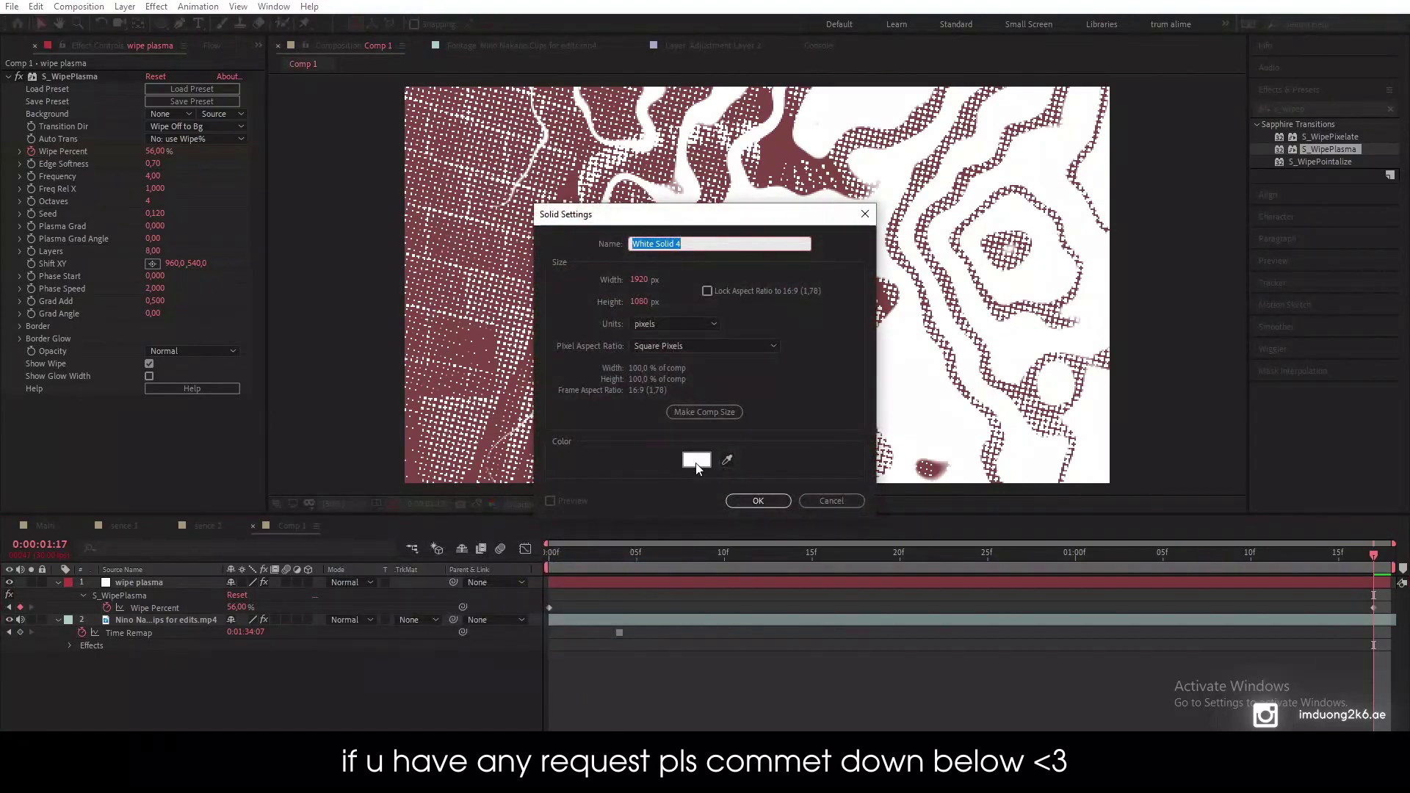
pyautogui.click(757, 501)
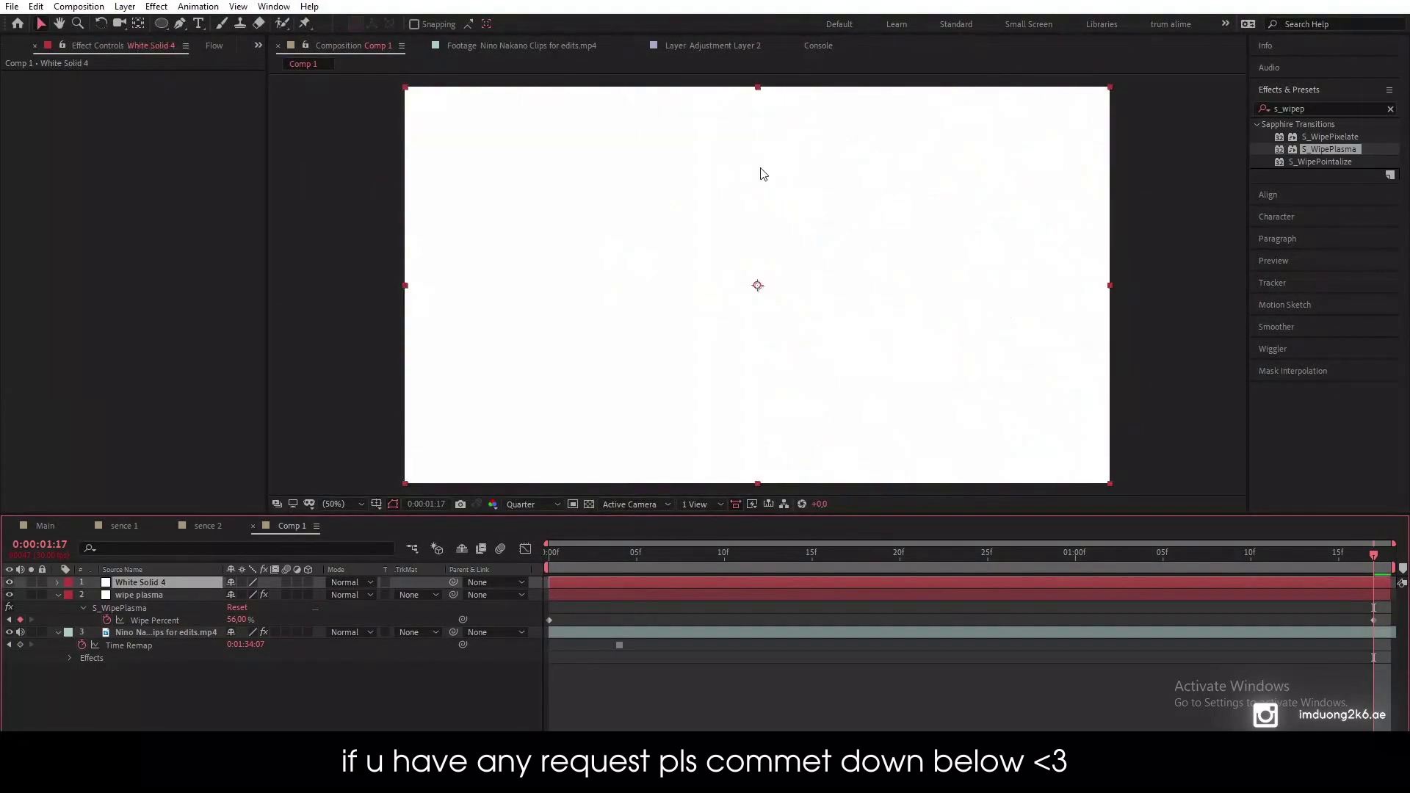
pyautogui.moveTo(1110, 285); pyautogui.dragTo(918, 317)
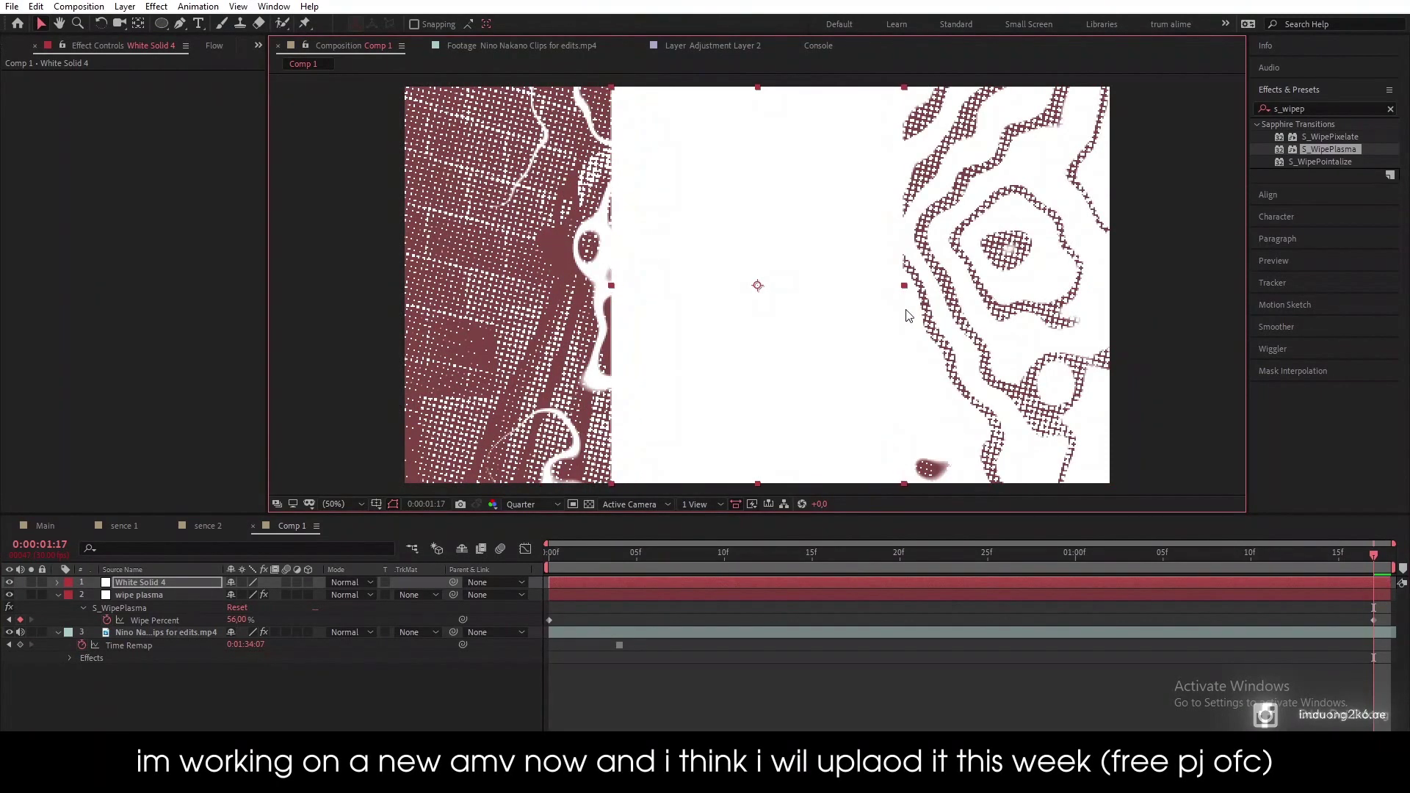
pyautogui.moveTo(918, 317); pyautogui.dragTo(898, 318)
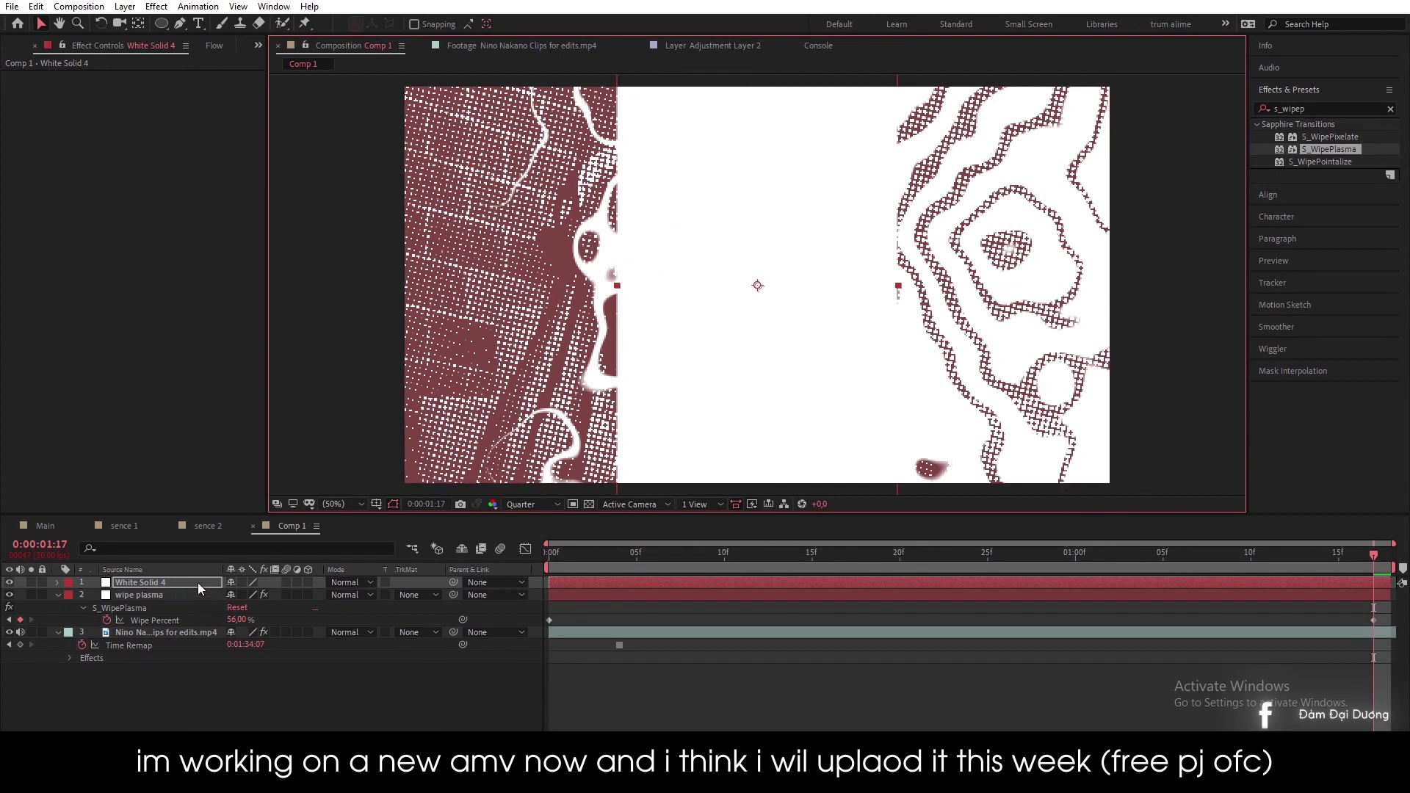
pyautogui.click(197, 583)
pyautogui.press('r')
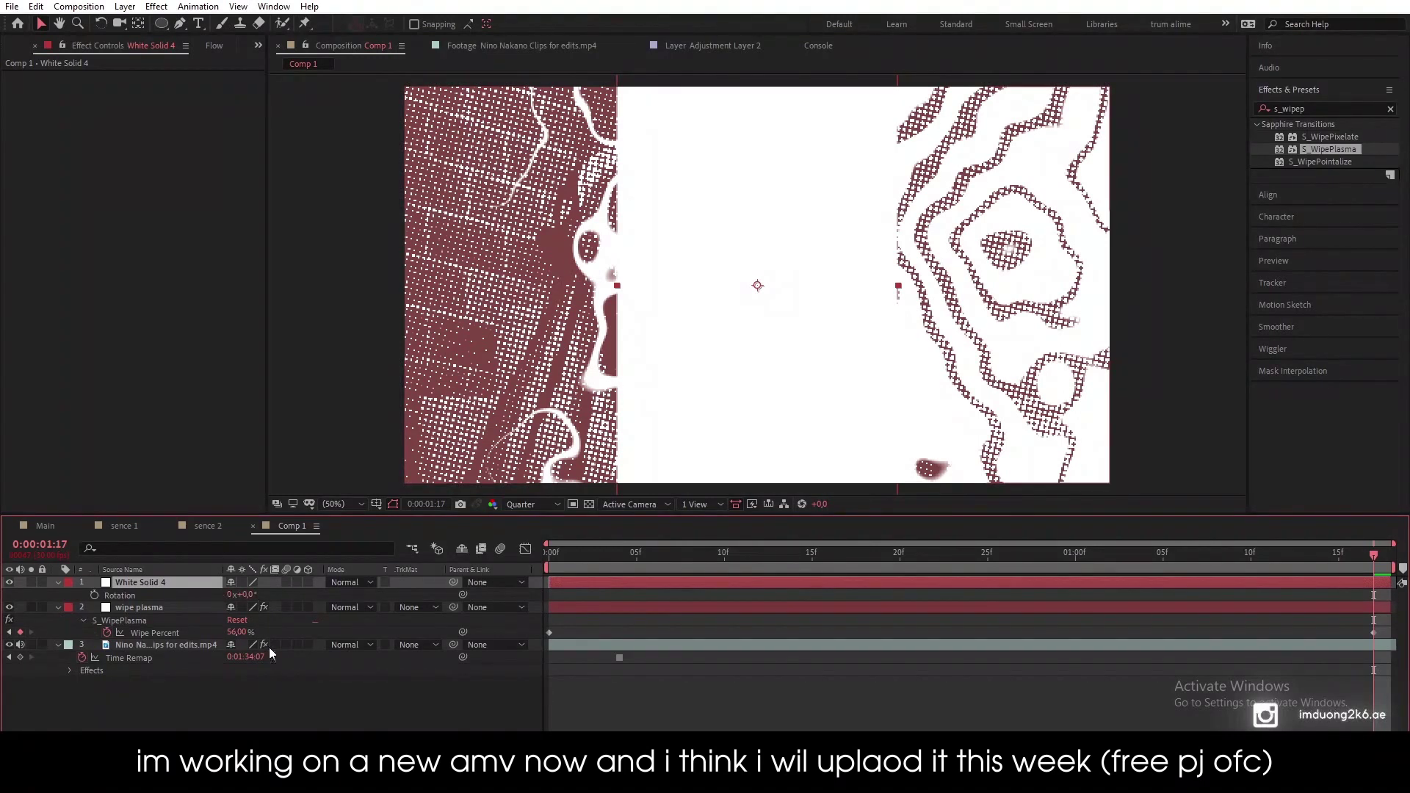
# Step: Search effects for 's_grad' and apply S_Gradient to White Solid 4
pyautogui.click(1324, 98)
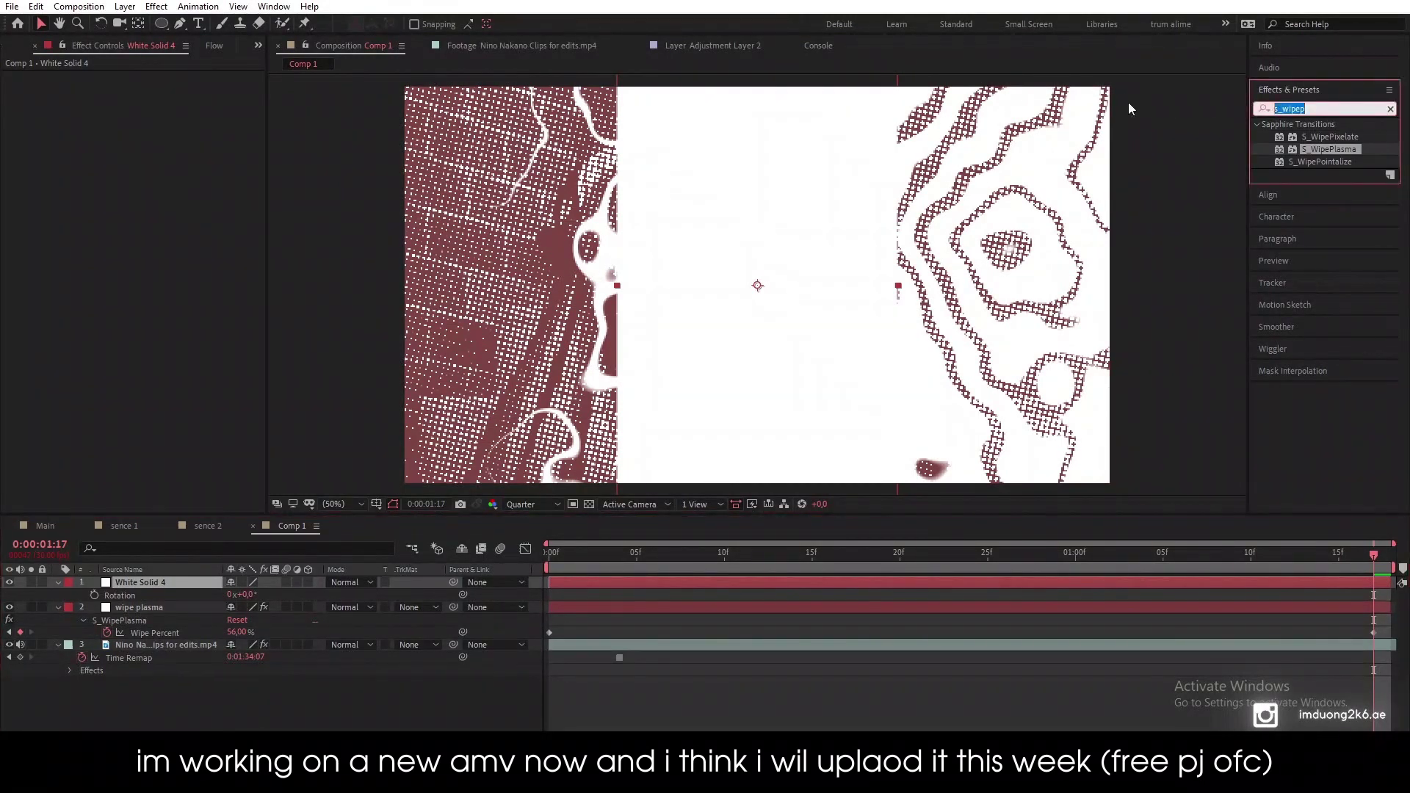
pyautogui.write('s')
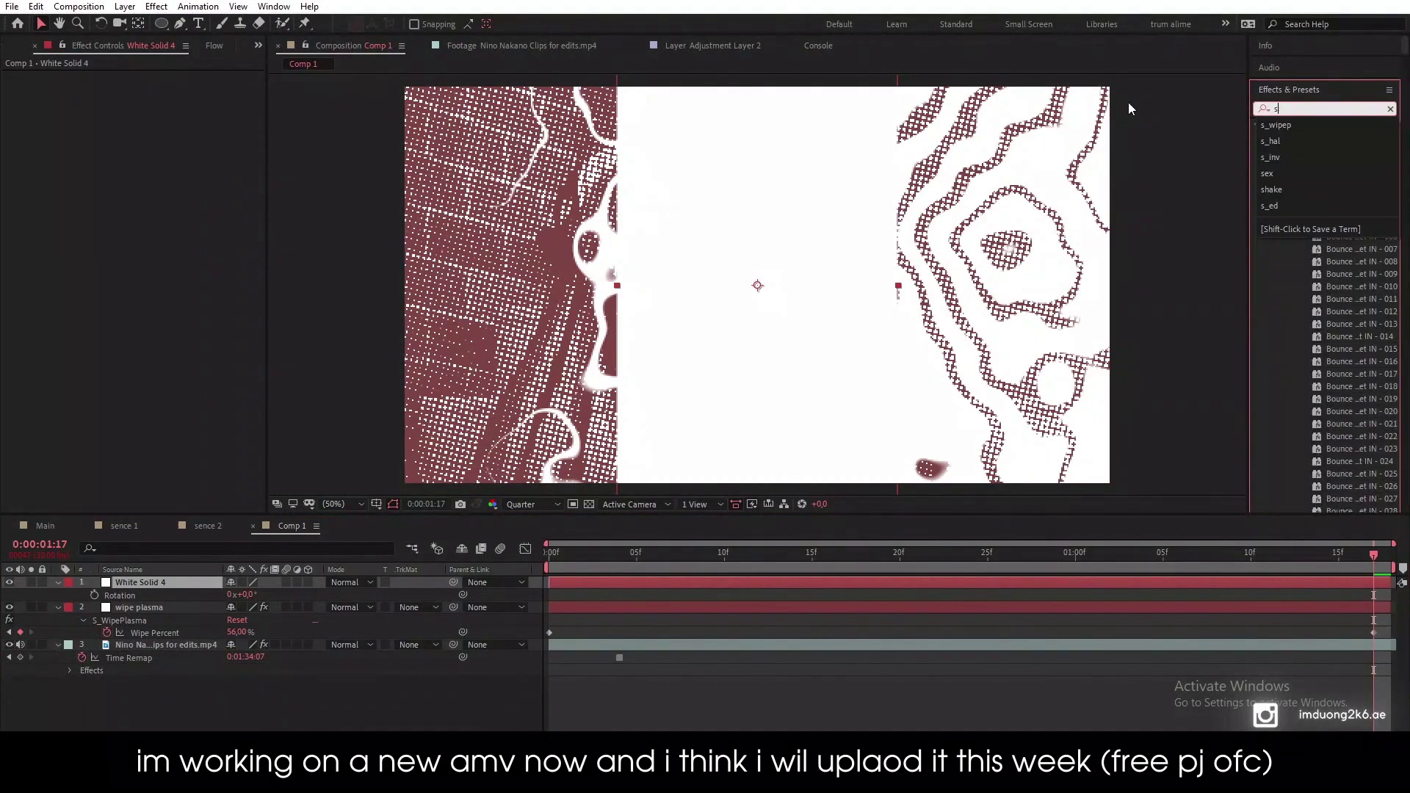
pyautogui.write('+grad')
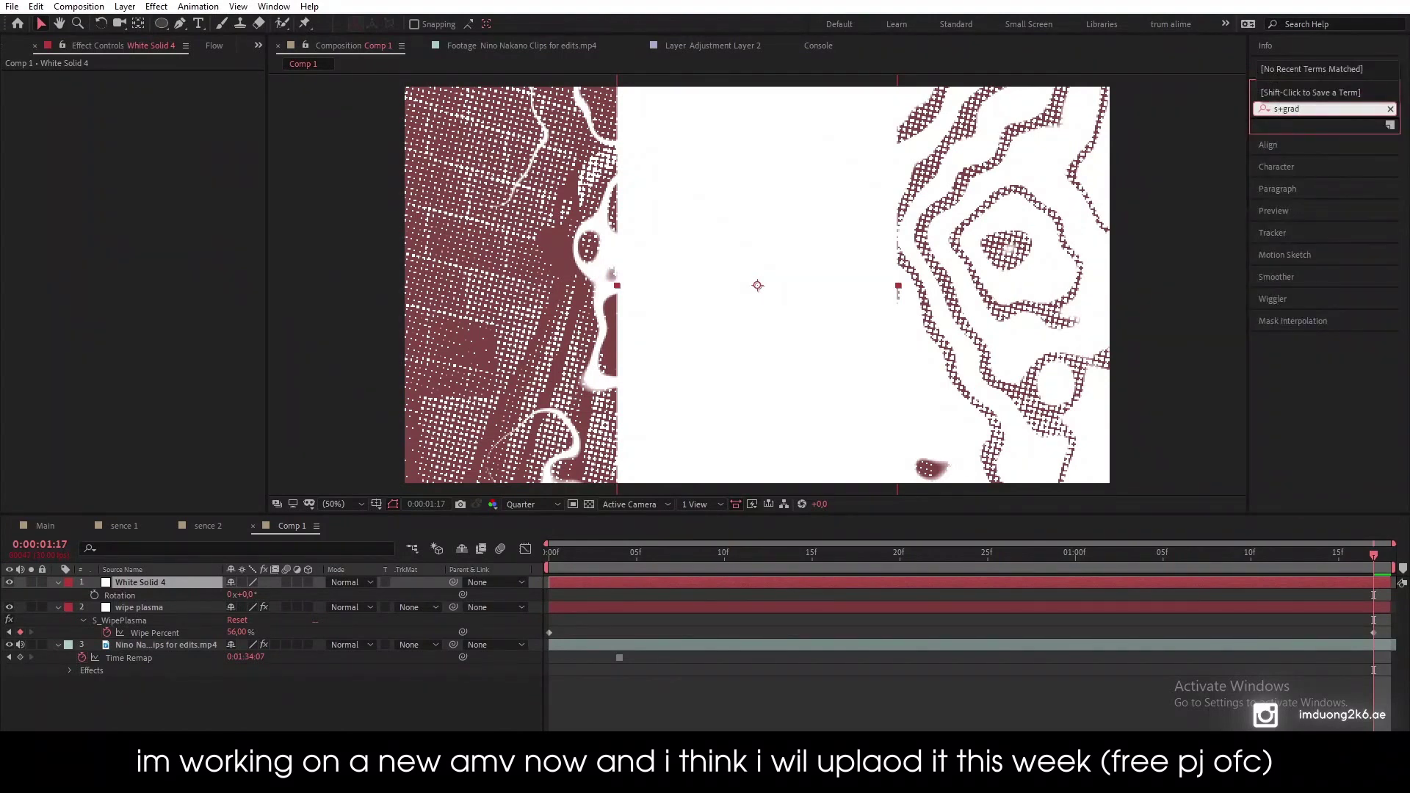
pyautogui.press('BackSpace')
pyautogui.press('BackSpace')
pyautogui.press('BackSpace')
pyautogui.write('_')
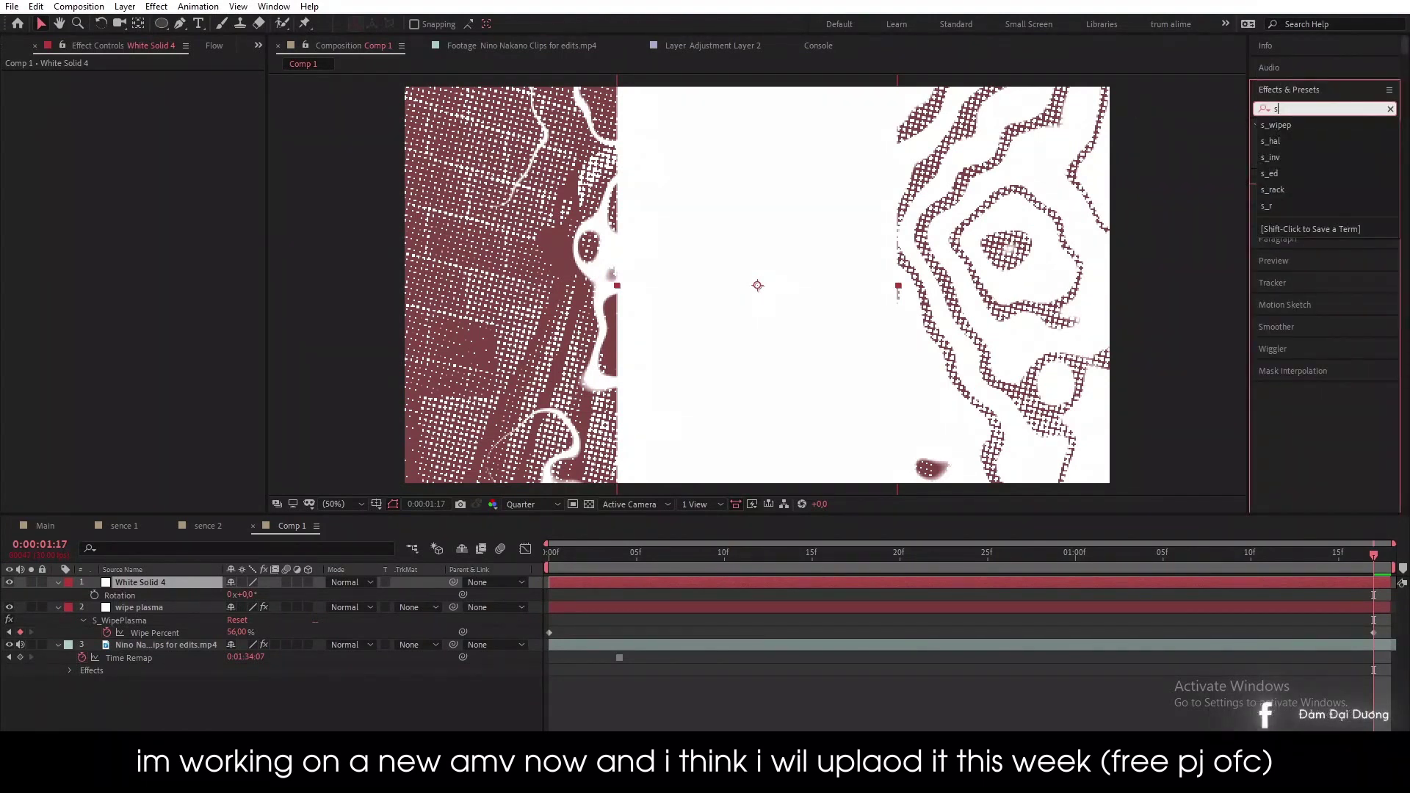
pyautogui.write('grad')
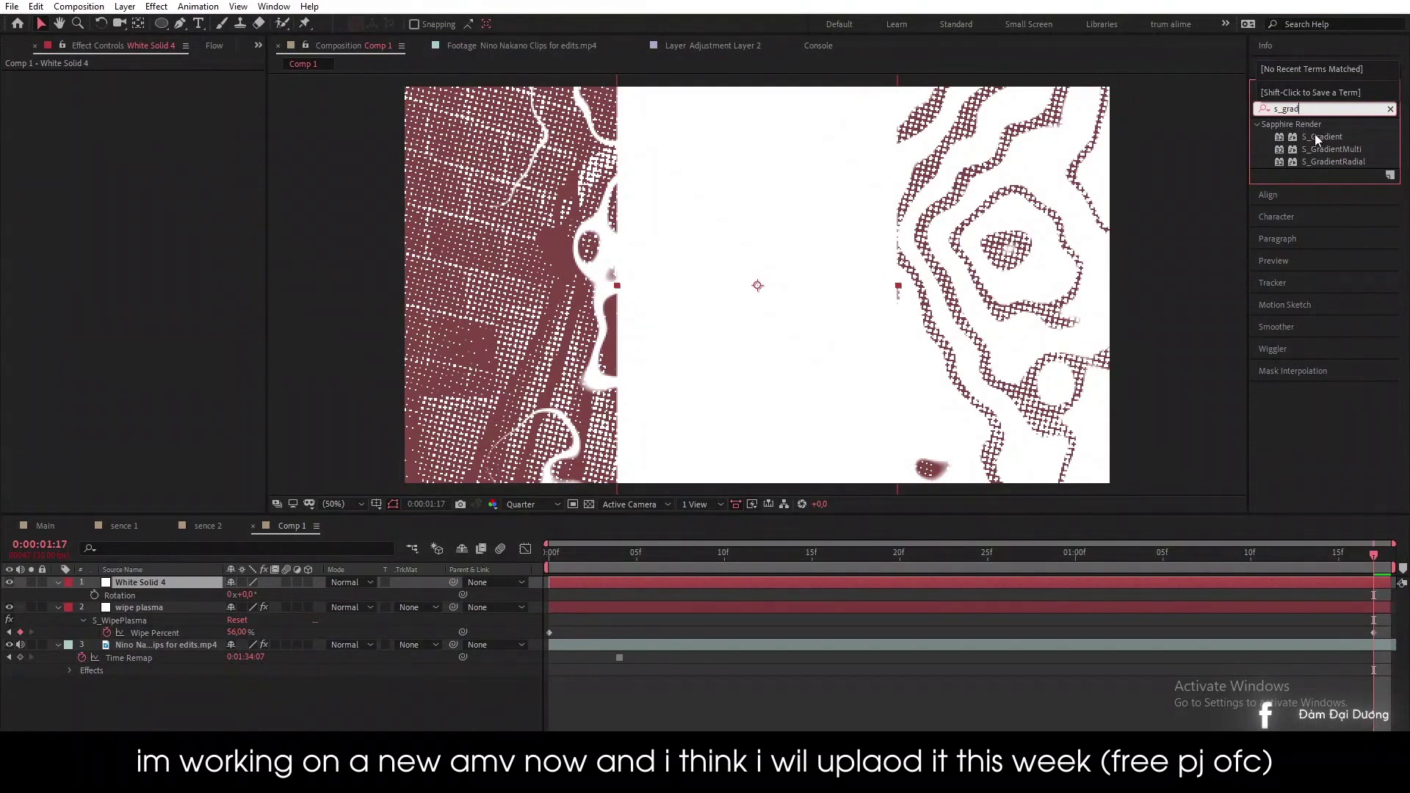
pyautogui.doubleClick(1318, 137)
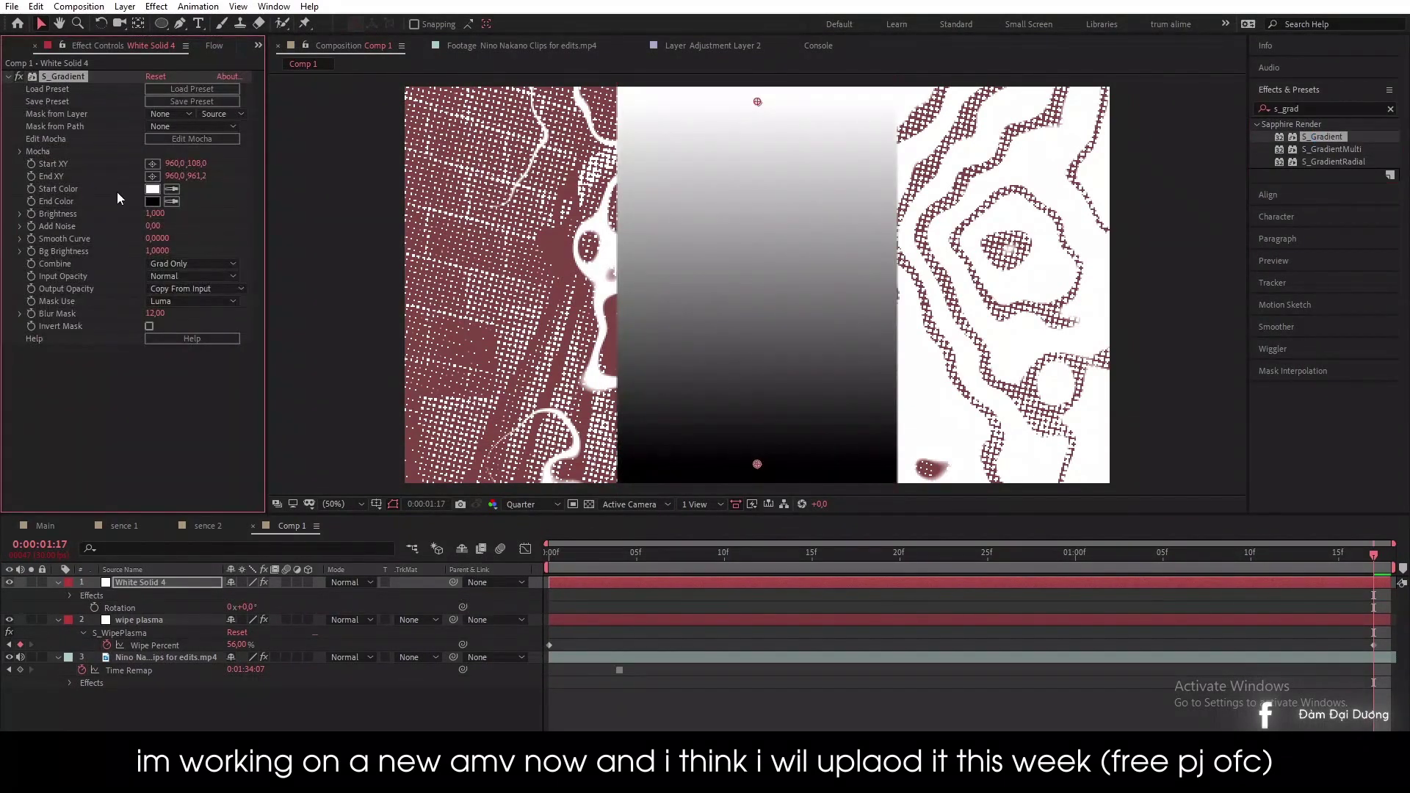
# Step: Set the S_Gradient end colour to pink
pyautogui.click(153, 201)
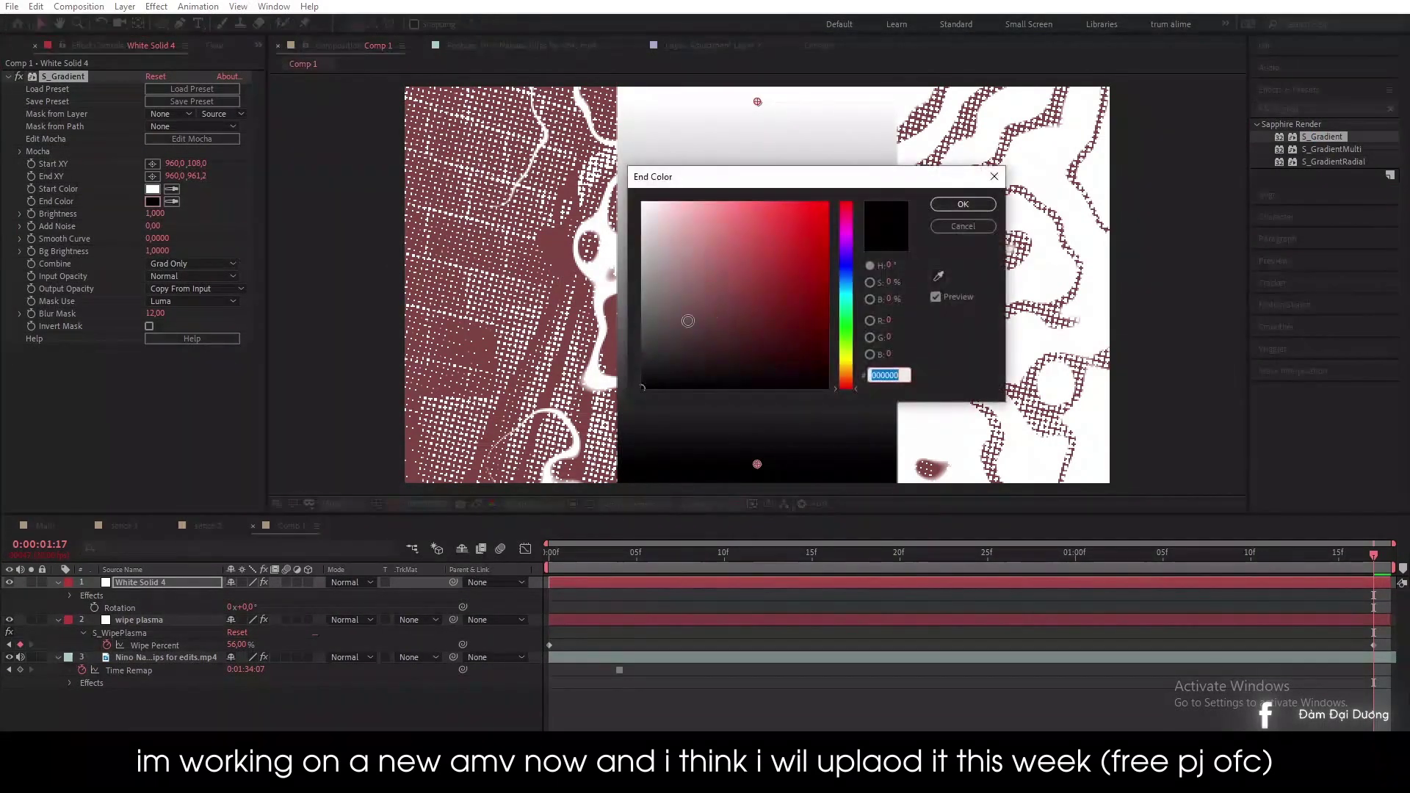
pyautogui.click(720, 308)
pyautogui.moveTo(739, 292); pyautogui.dragTo(734, 217)
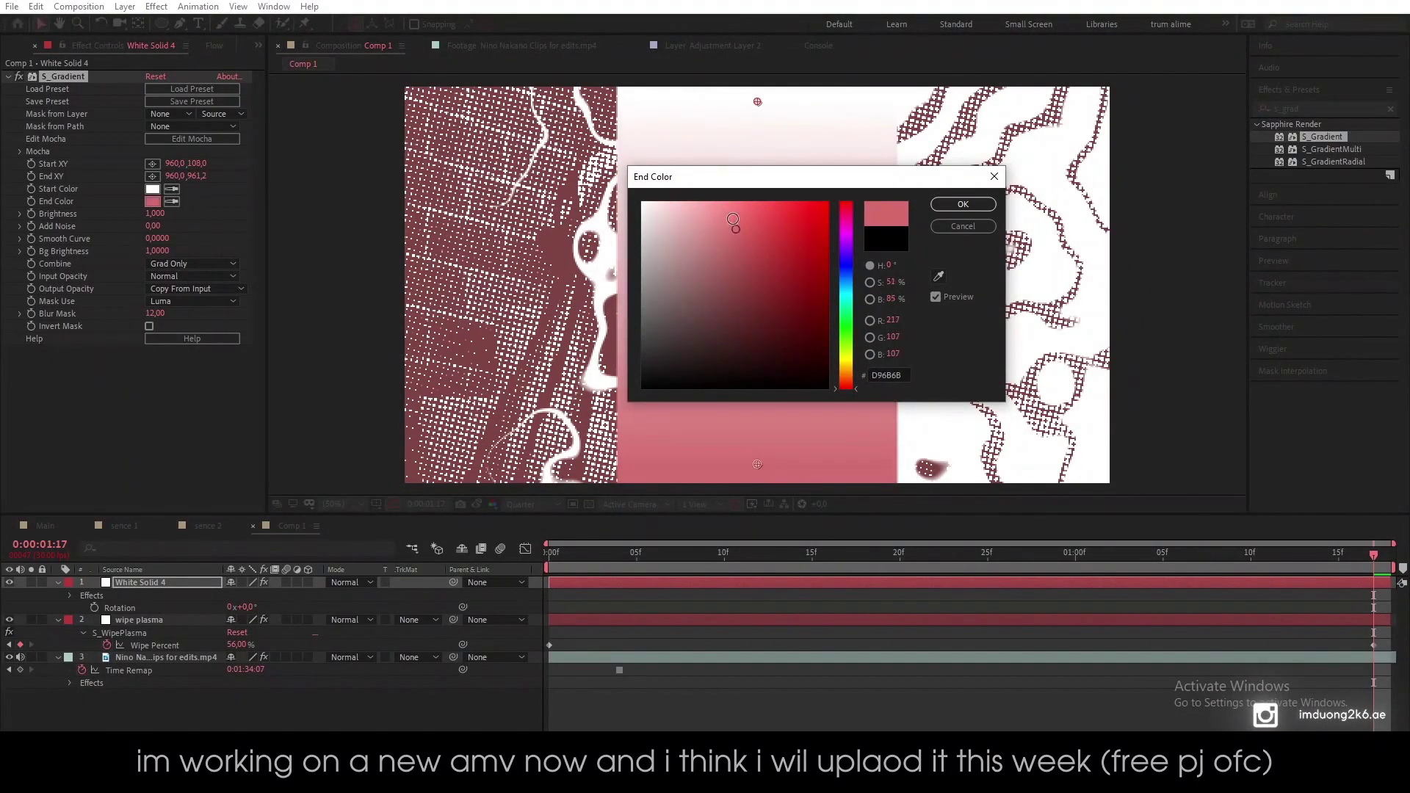
pyautogui.click(963, 204)
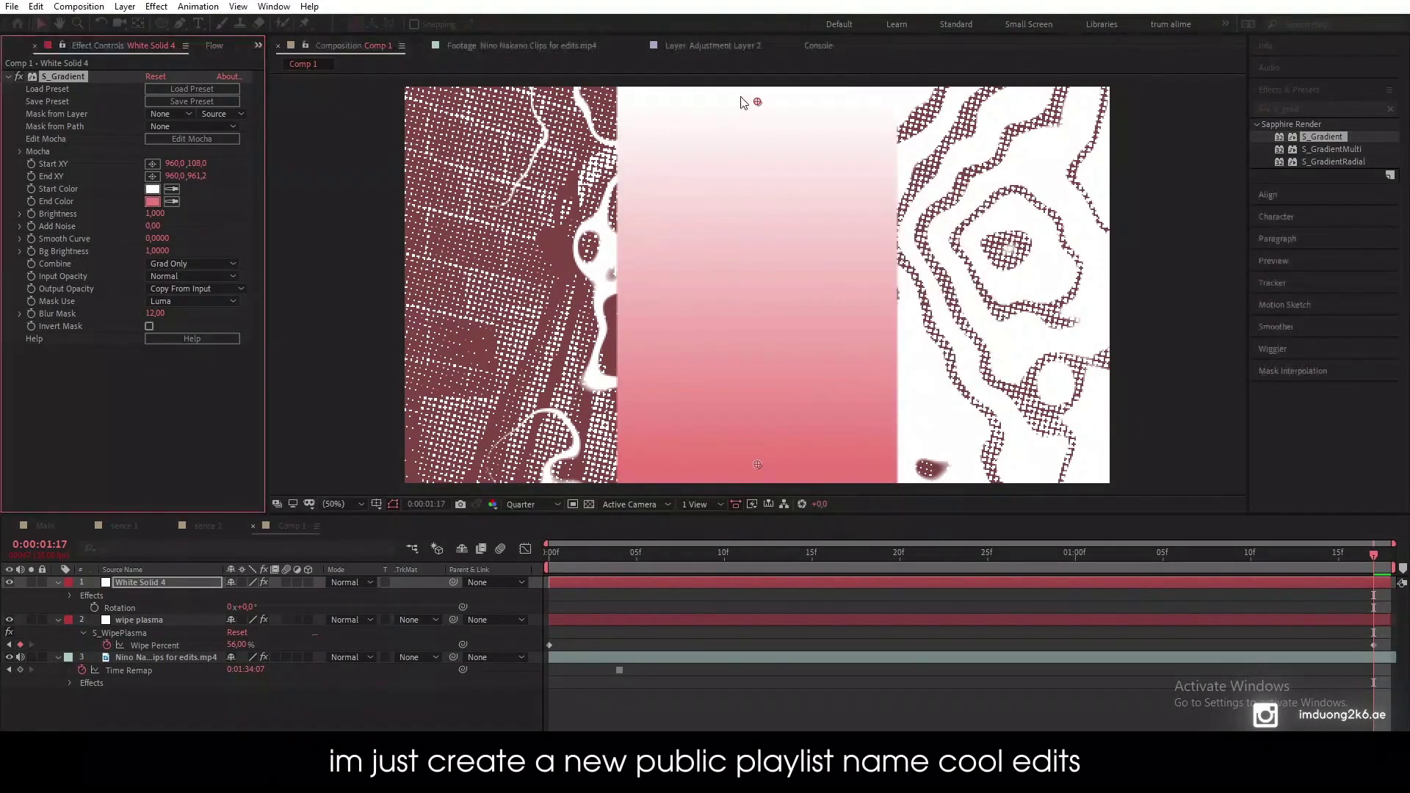
# Step: Raise the gradient's Start XY to 960,0,-19,7 and widen the gradient strip
pyautogui.moveTo(758, 101); pyautogui.dragTo(759, 59)
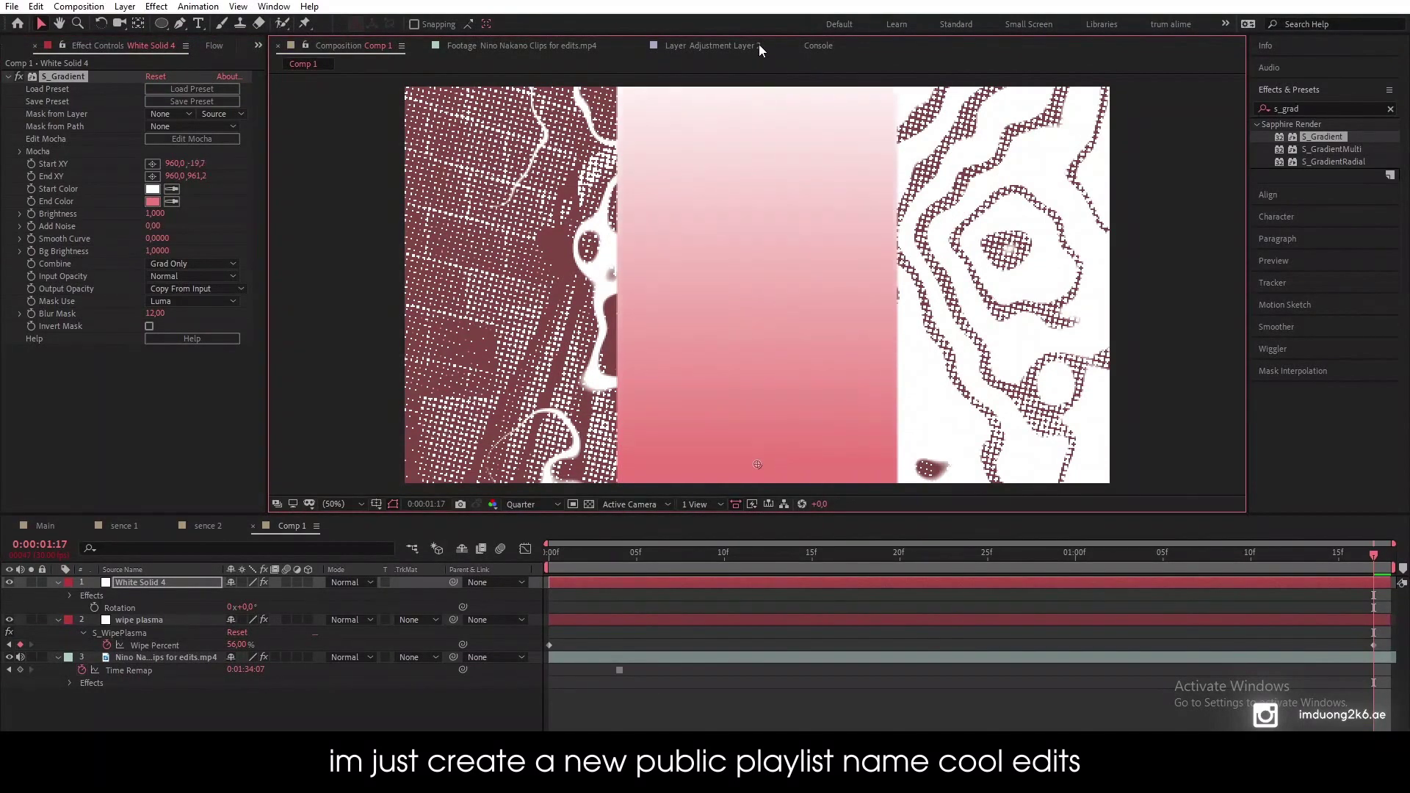
pyautogui.click(737, 712)
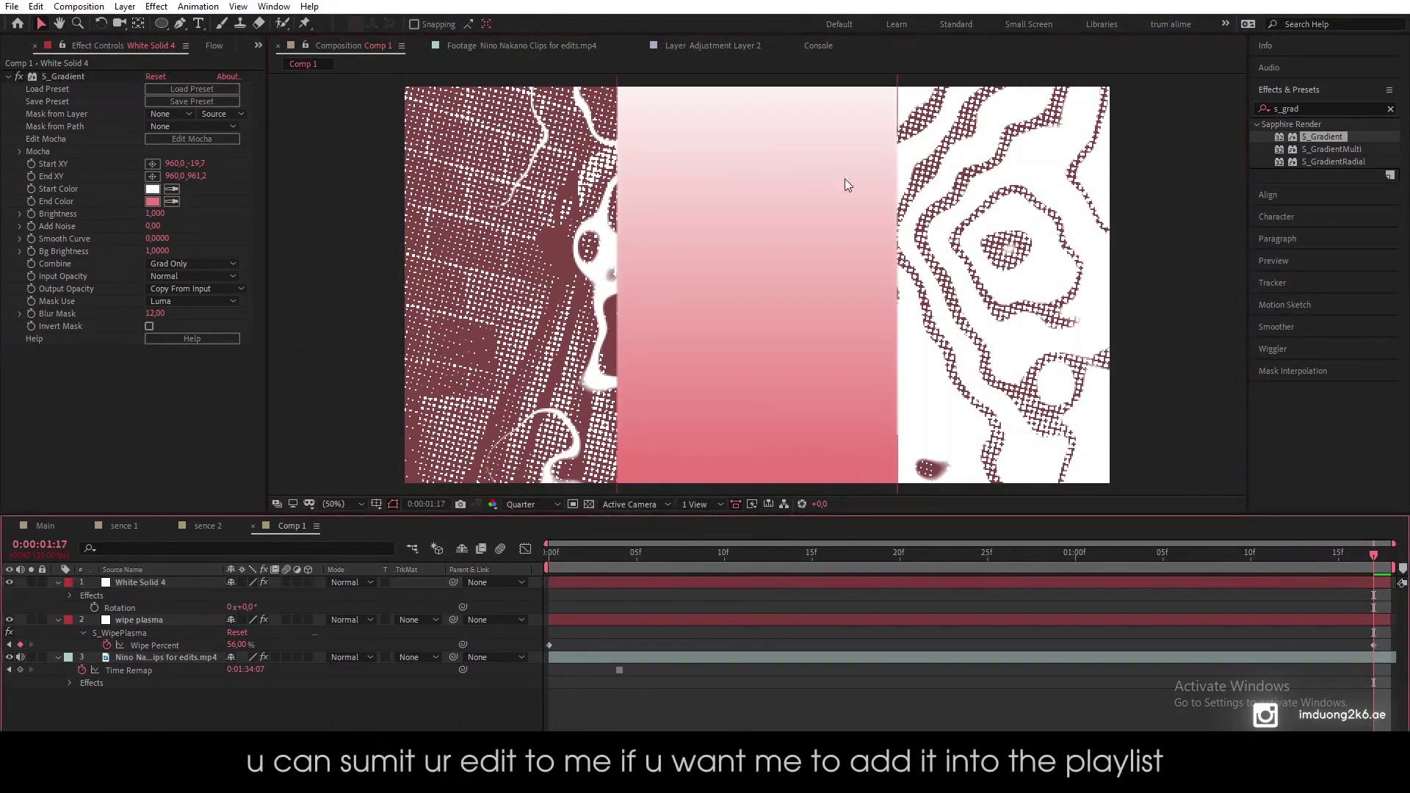
pyautogui.click(795, 230)
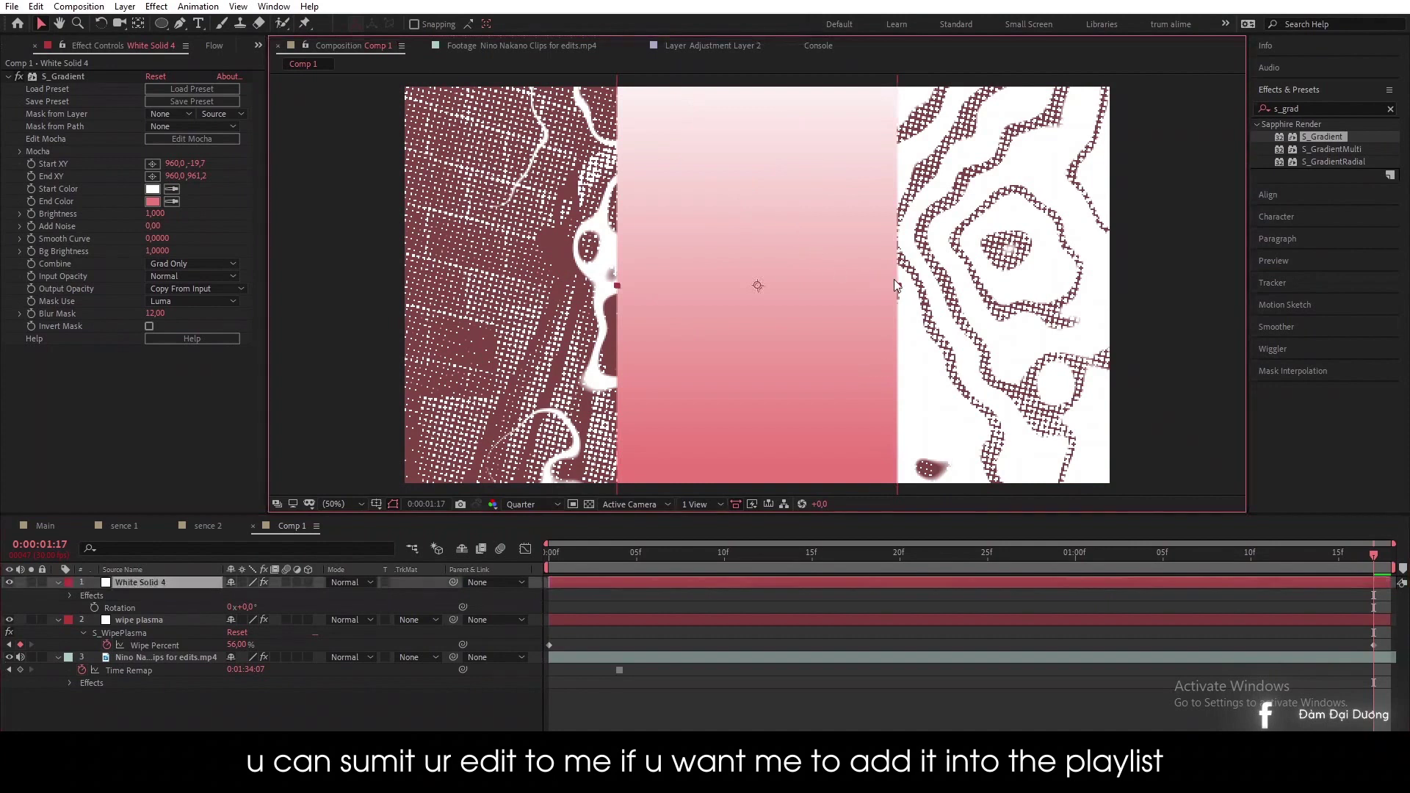
pyautogui.moveTo(905, 285)
pyautogui.mouseDown()
pyautogui.moveTo(990, 287)
pyautogui.moveTo(974, 286)
pyautogui.mouseUp()
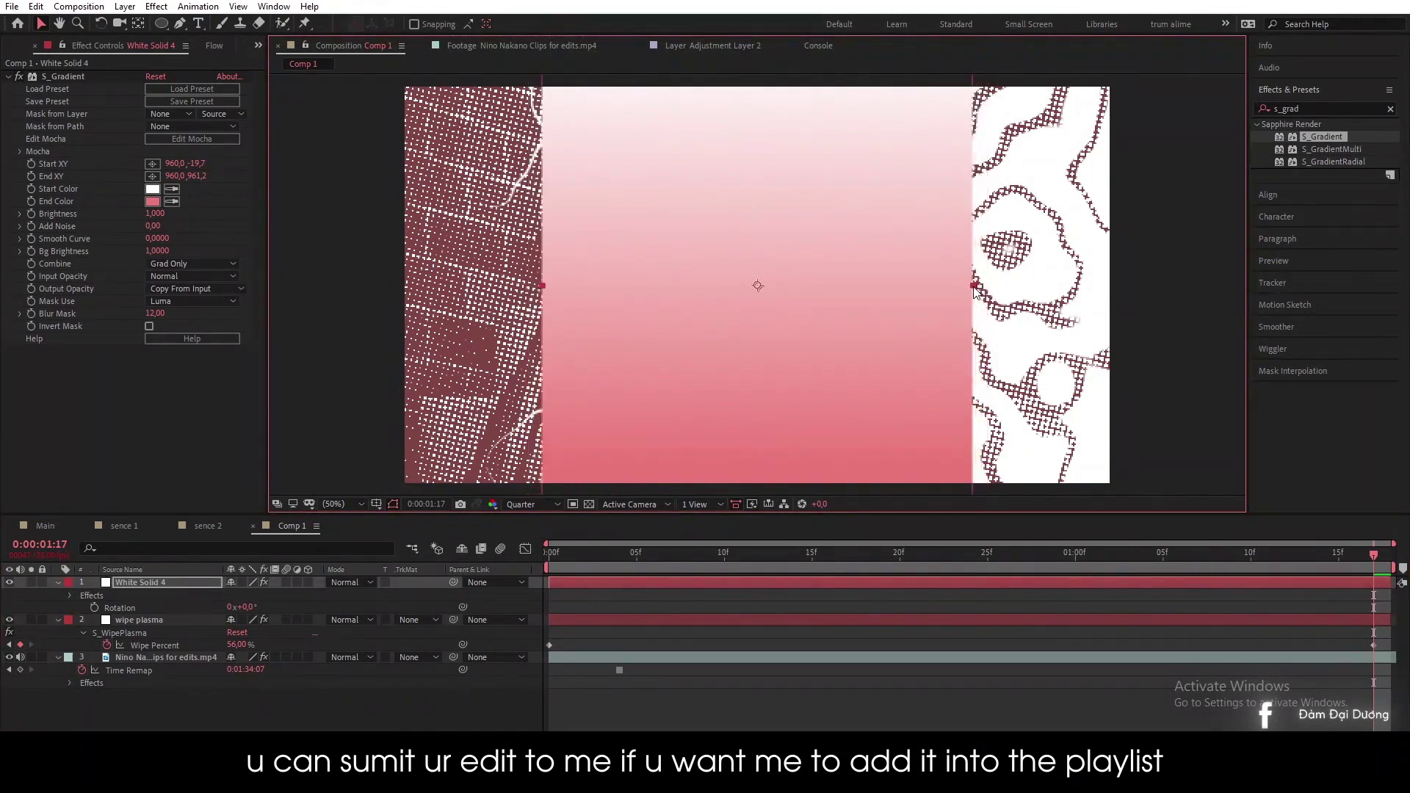
pyautogui.click(823, 698)
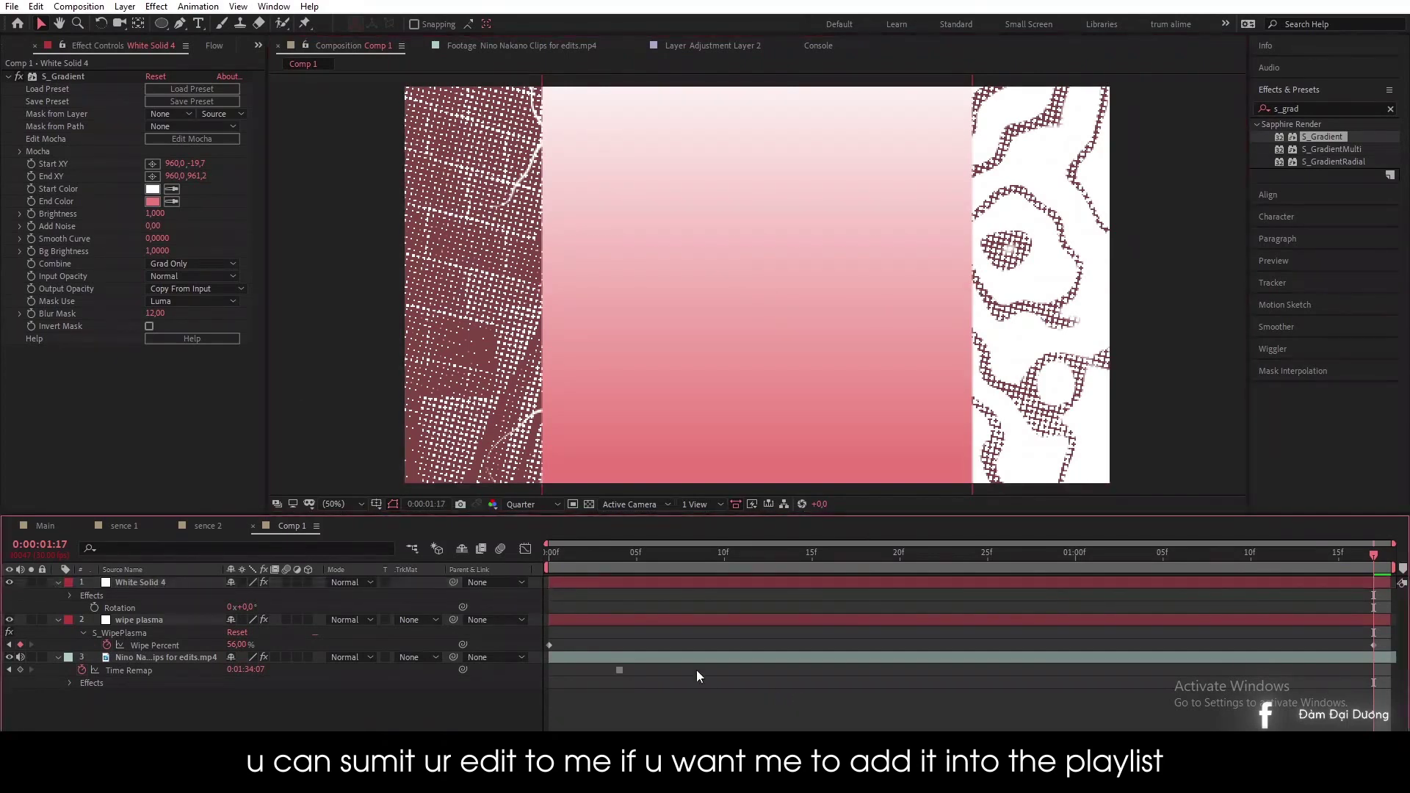
# Step: Place another copy of Nino Nakano Clips for edits.mp4 atop Comp 1, at frame 0
pyautogui.click(11, 47)
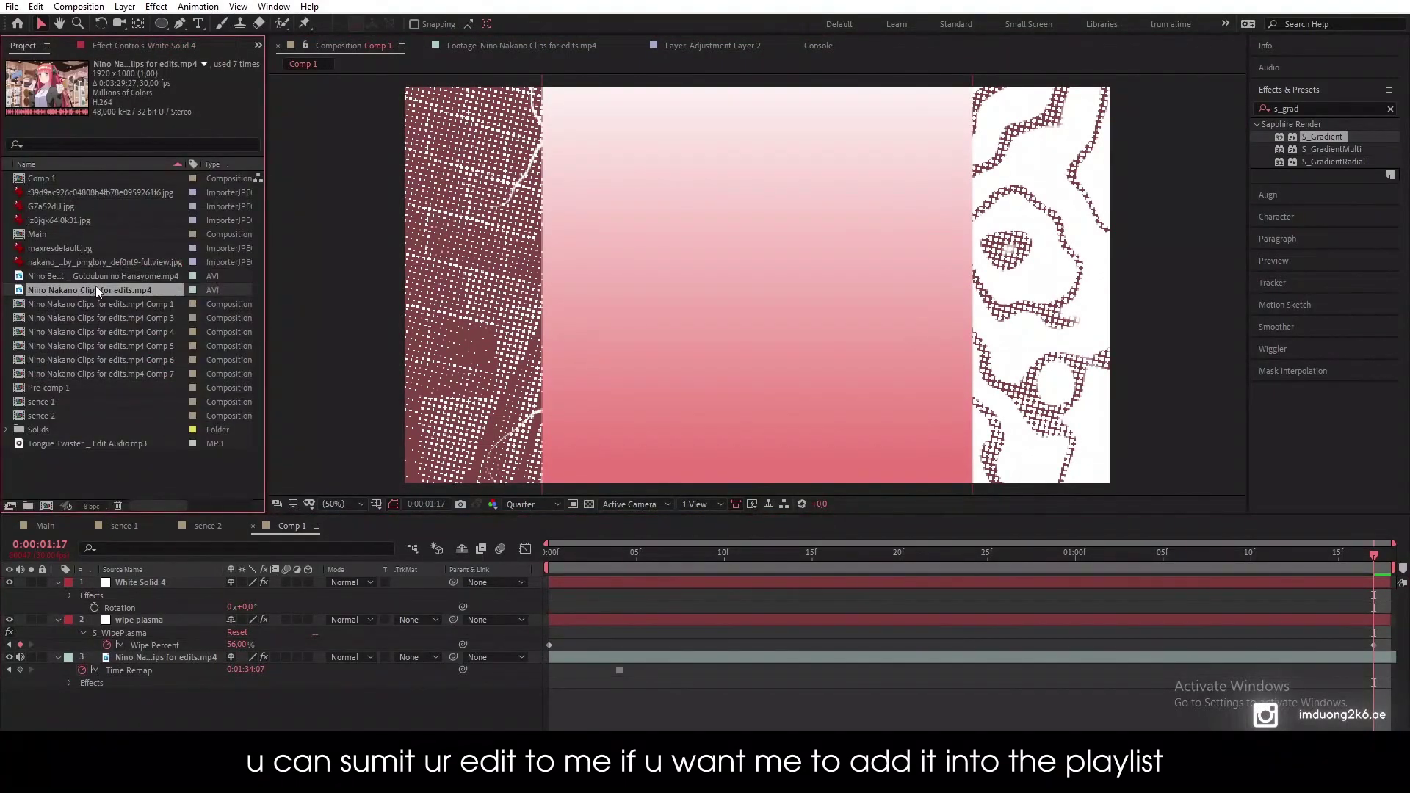
pyautogui.moveTo(99, 288); pyautogui.dragTo(156, 579)
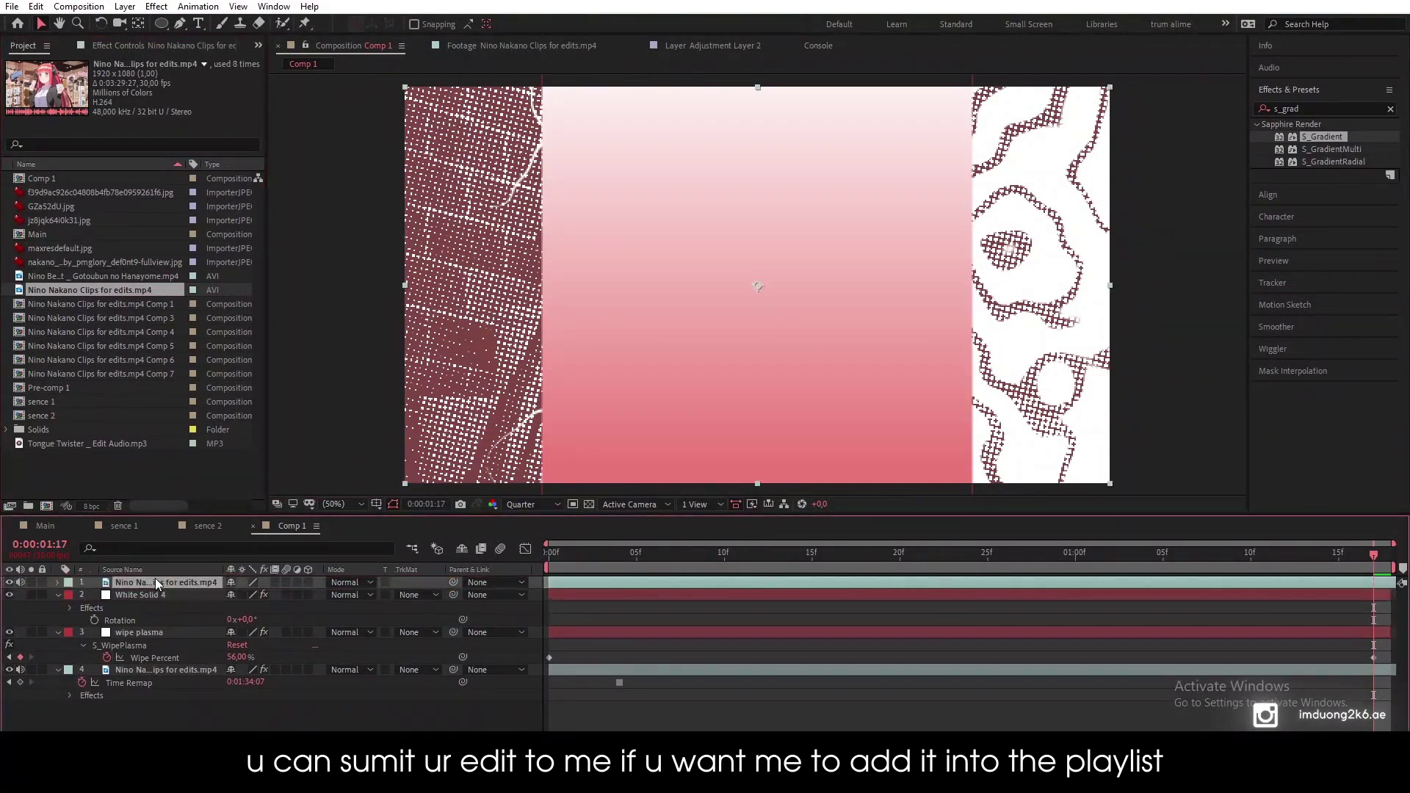
pyautogui.click(598, 558)
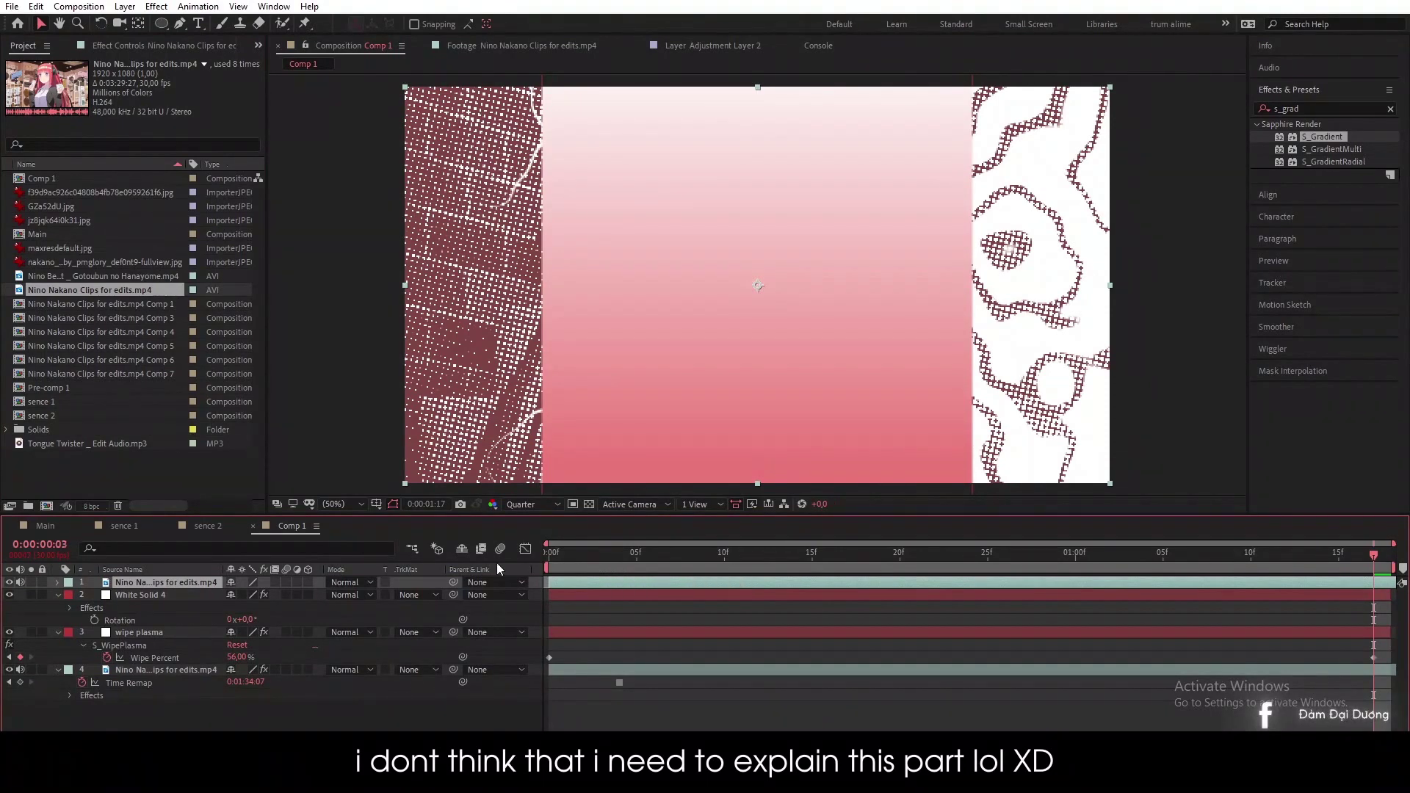
pyautogui.click(549, 554)
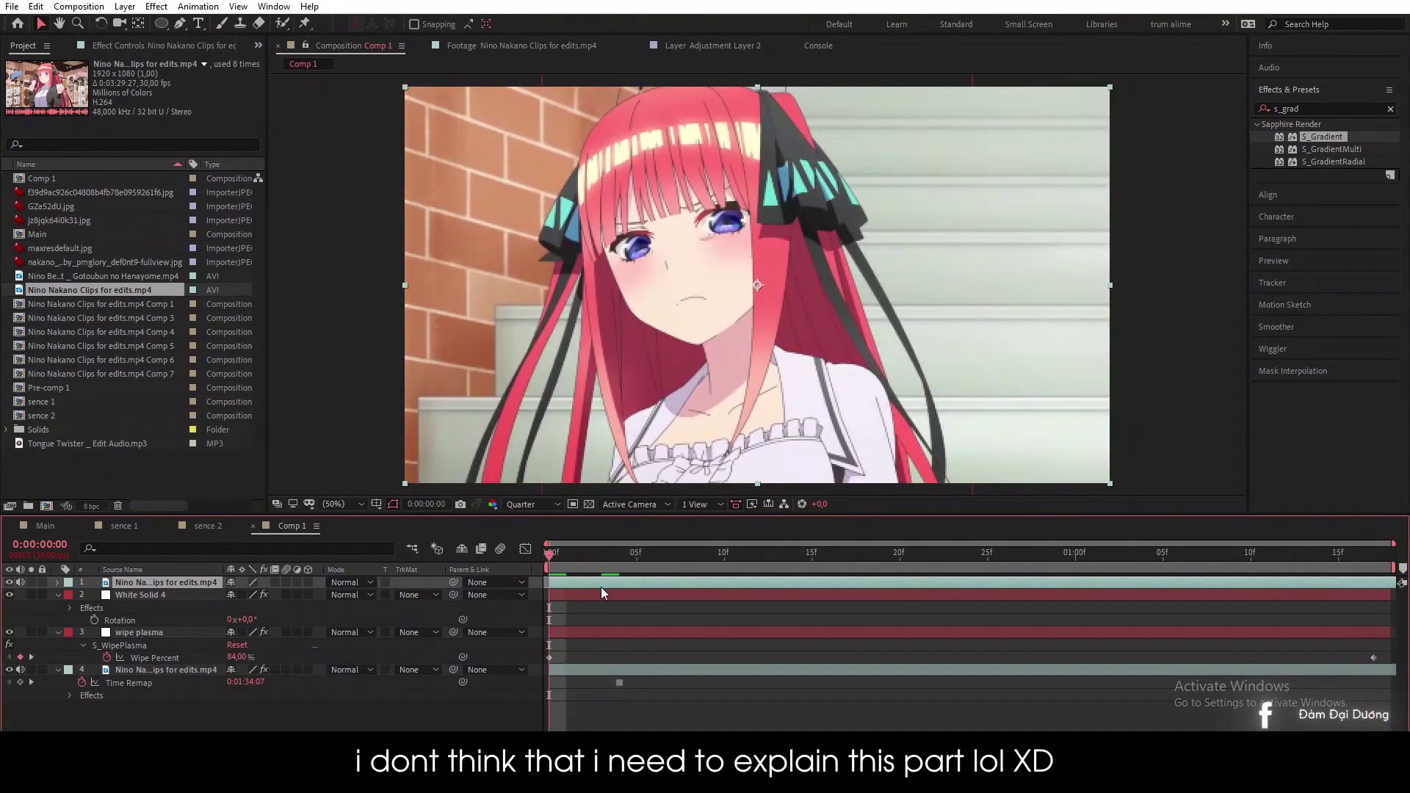
pyautogui.rightClick(602, 588)
# Step: Freeze the new clip on its frame and scale it to about 59% at 15f
pyautogui.moveTo(682, 262)
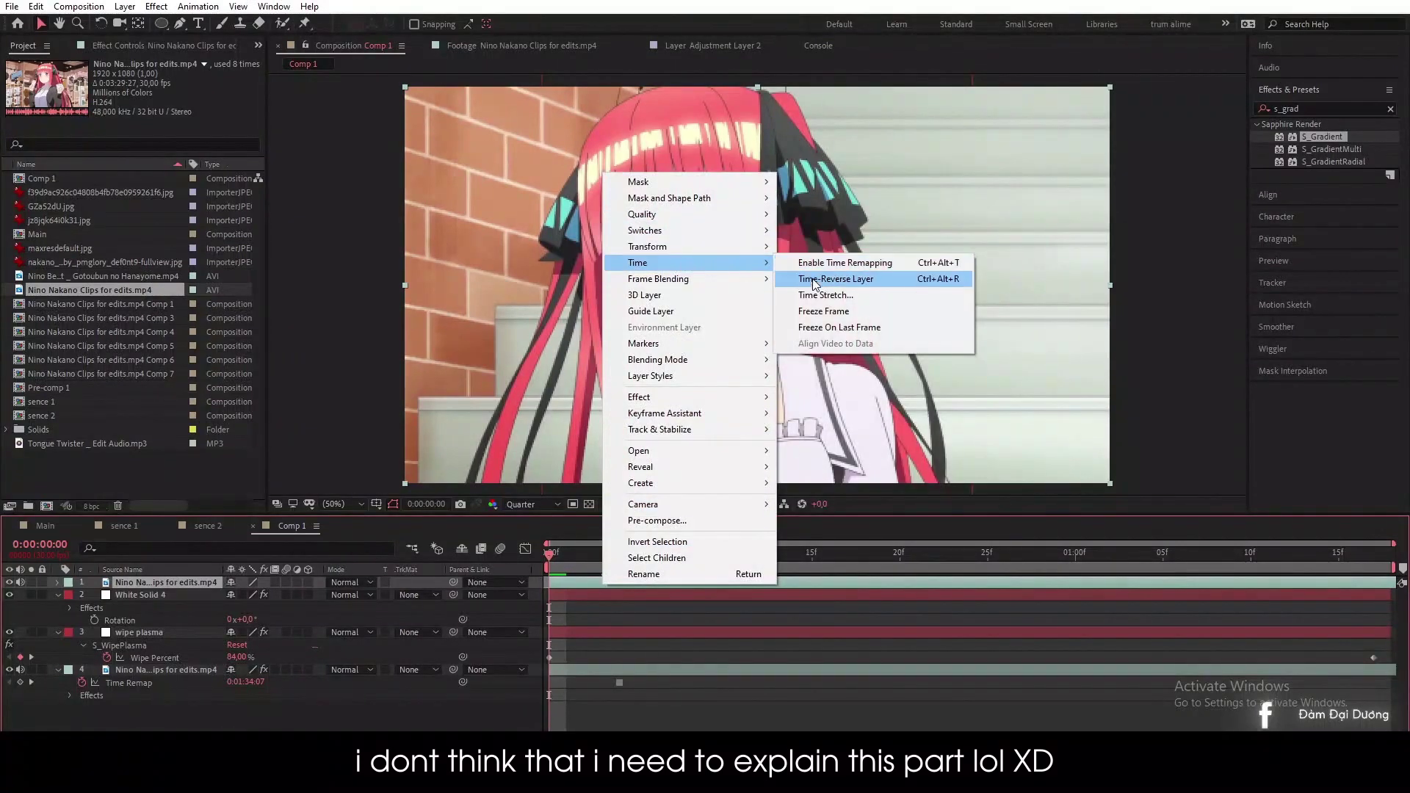
pyautogui.click(826, 312)
pyautogui.click(812, 557)
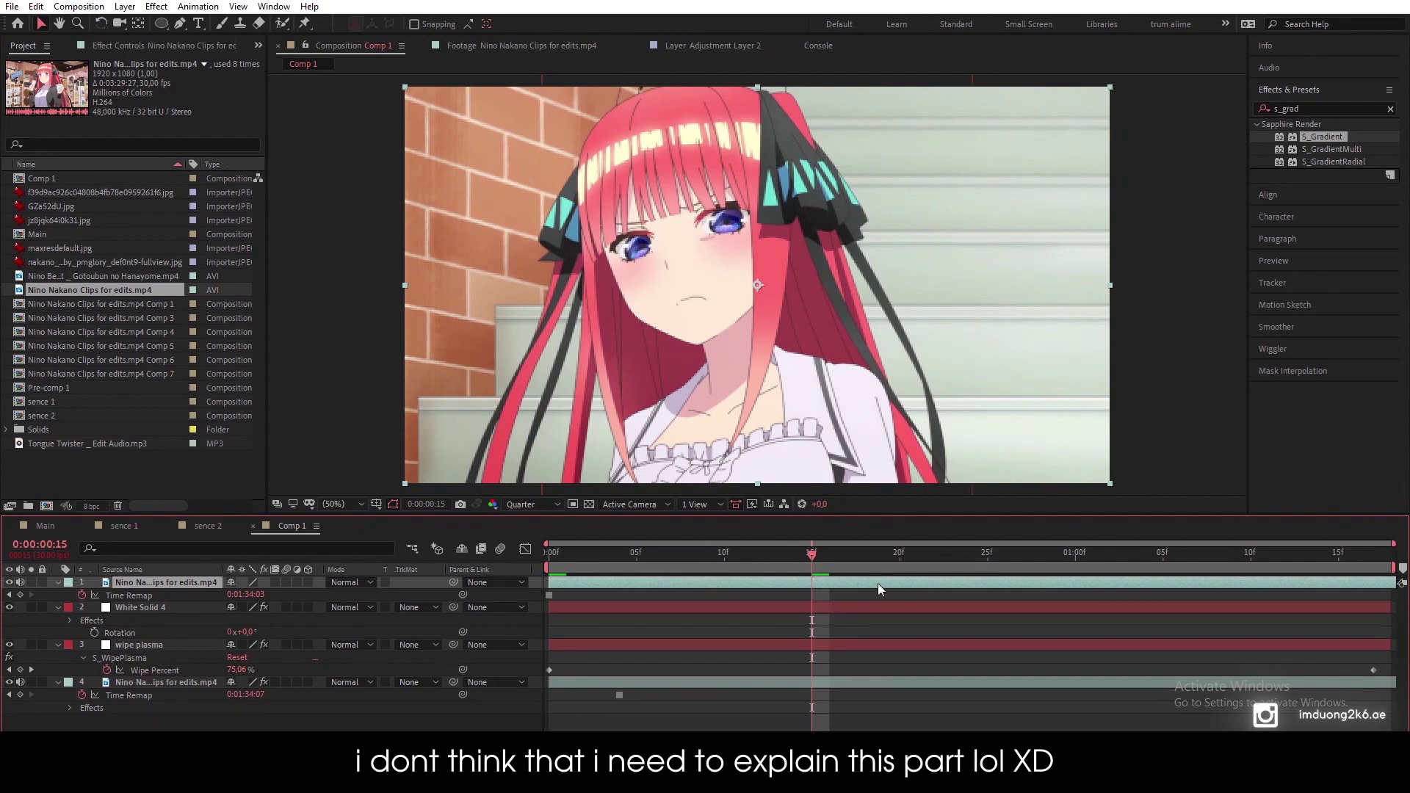
pyautogui.press('s')
pyautogui.moveTo(250, 595)
pyautogui.mouseDown()
pyautogui.moveTo(222, 597)
pyautogui.moveTo(237, 597)
pyautogui.mouseUp()
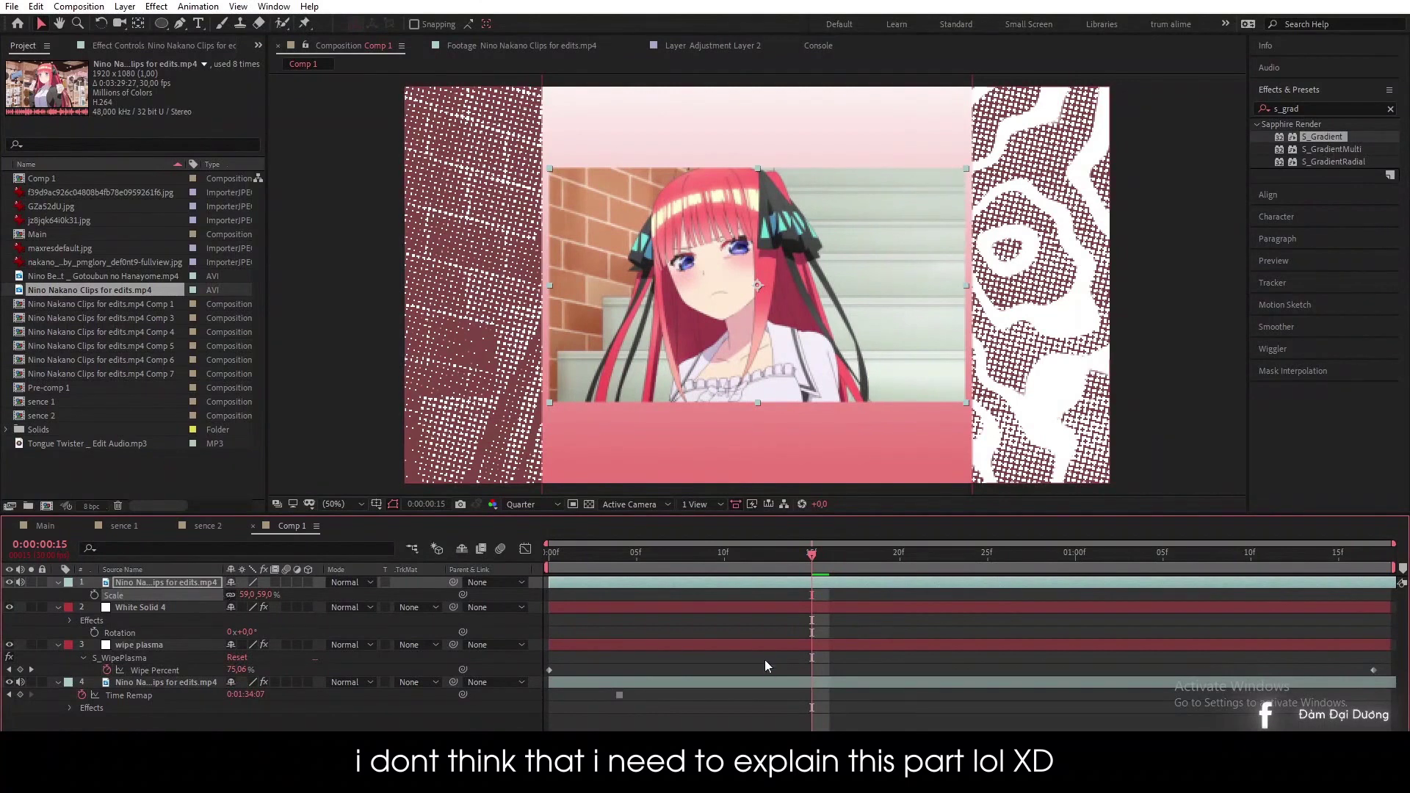
# Step: Add the first manga page image at 89% scale as the top panel
pyautogui.moveTo(103, 192)
pyautogui.mouseDown()
pyautogui.moveTo(564, 108)
pyautogui.moveTo(667, 219)
pyautogui.mouseUp()
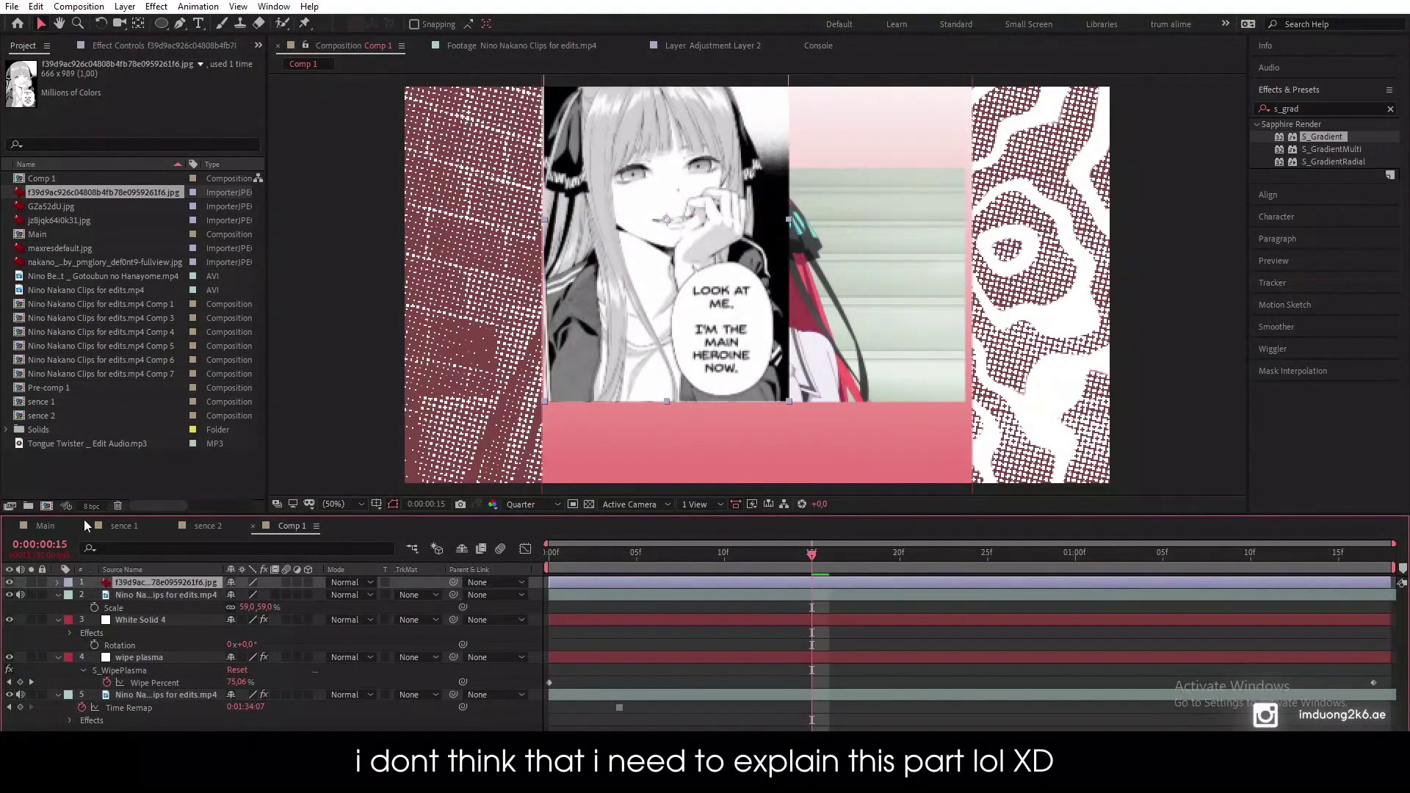
pyautogui.press('s')
pyautogui.moveTo(249, 596); pyautogui.dragTo(233, 596)
pyautogui.moveTo(584, 332); pyautogui.dragTo(574, 112)
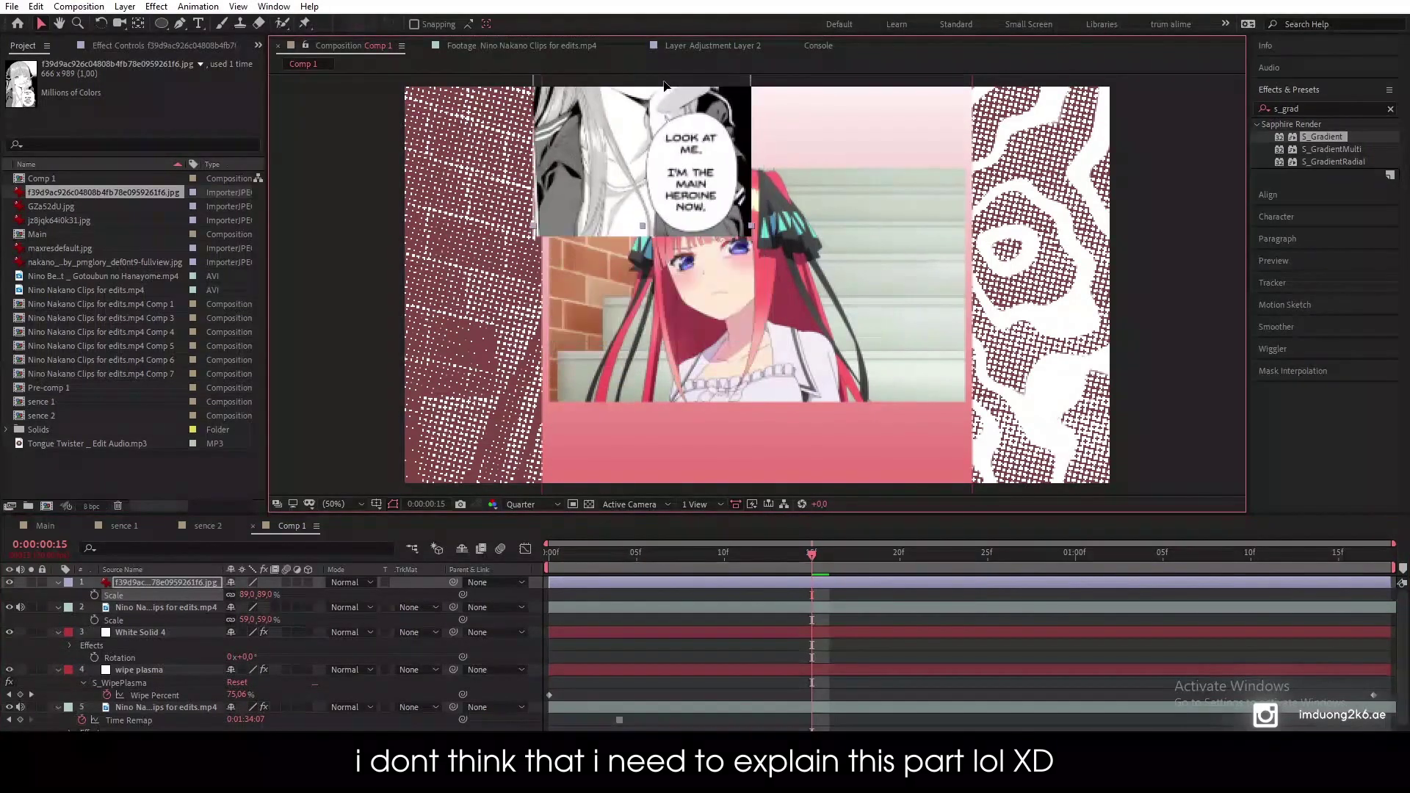
pyautogui.moveTo(681, 47); pyautogui.dragTo(678, 47)
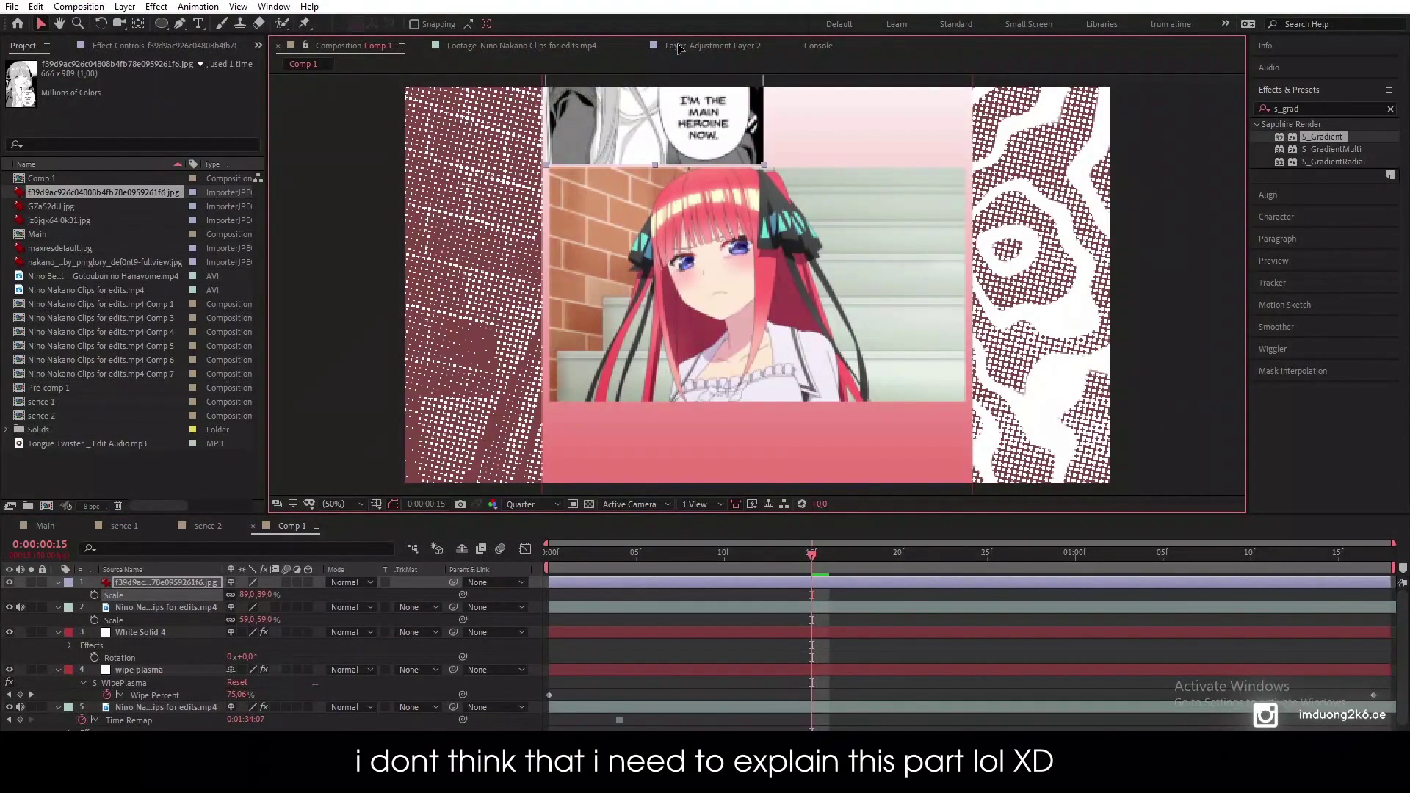
pyautogui.click(662, 704)
pyautogui.moveTo(658, 125); pyautogui.dragTo(656, 119)
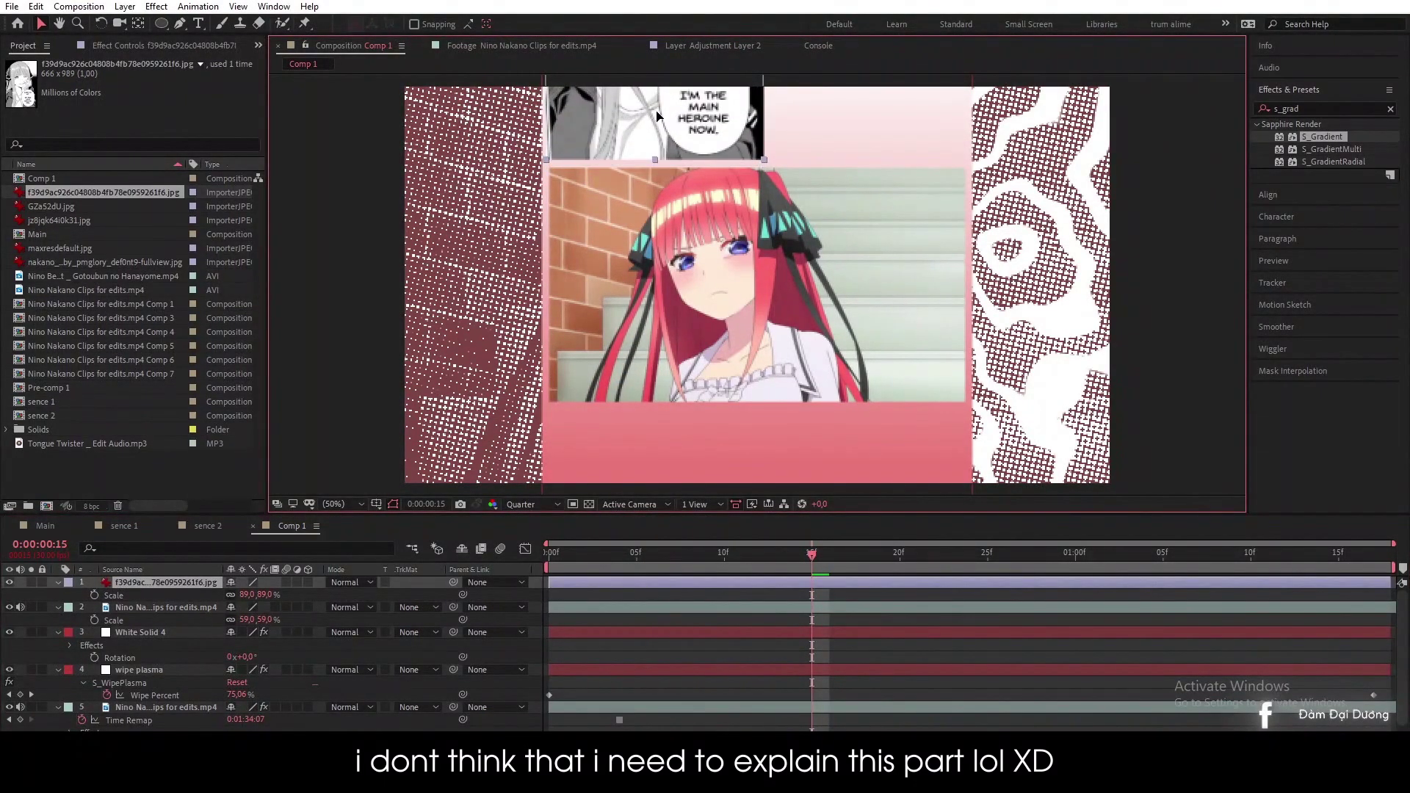
# Step: Add a second manga image at 114% scale as the top-right panel
pyautogui.moveTo(91, 221); pyautogui.dragTo(861, 130)
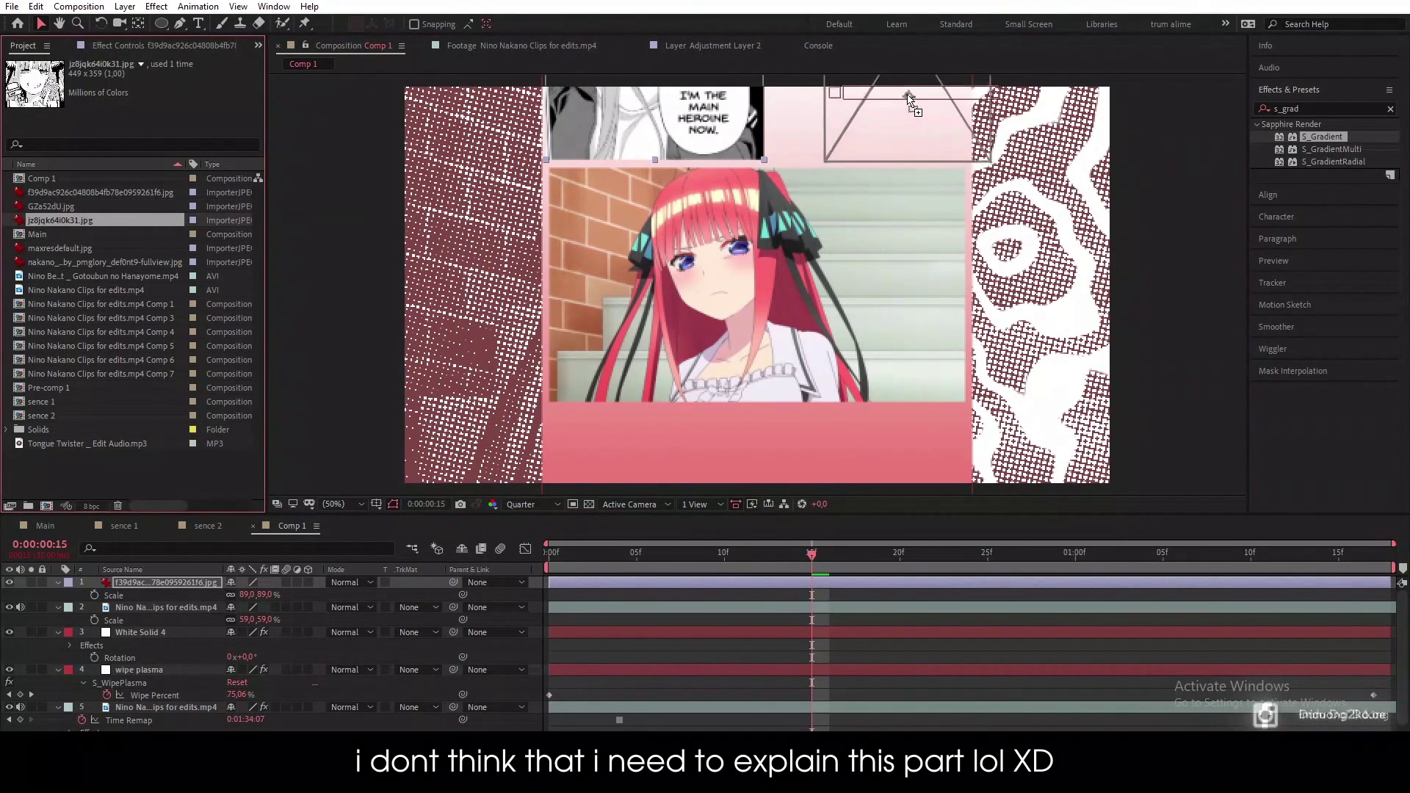
pyautogui.press('s')
pyautogui.moveTo(247, 595); pyautogui.dragTo(257, 595)
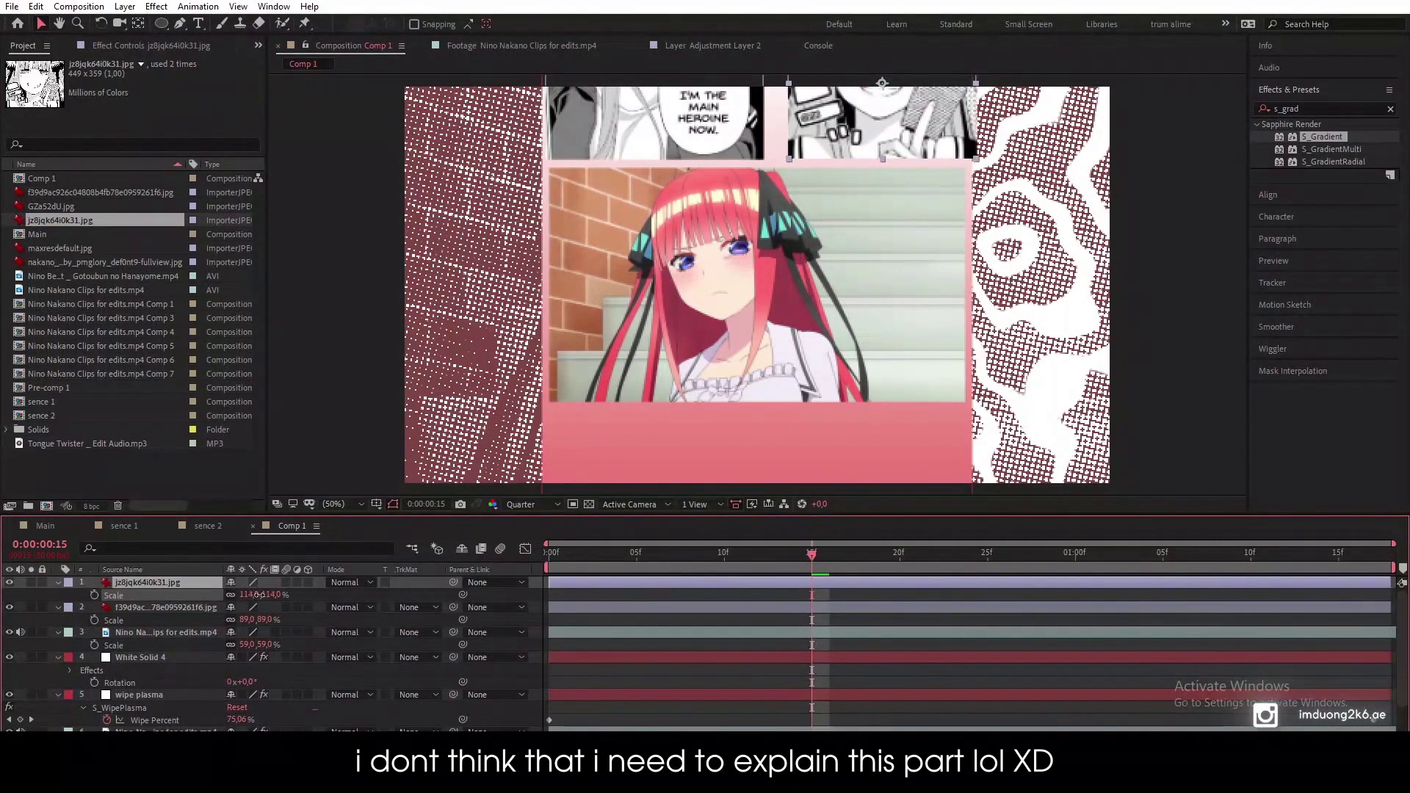
pyautogui.moveTo(858, 113); pyautogui.dragTo(839, 114)
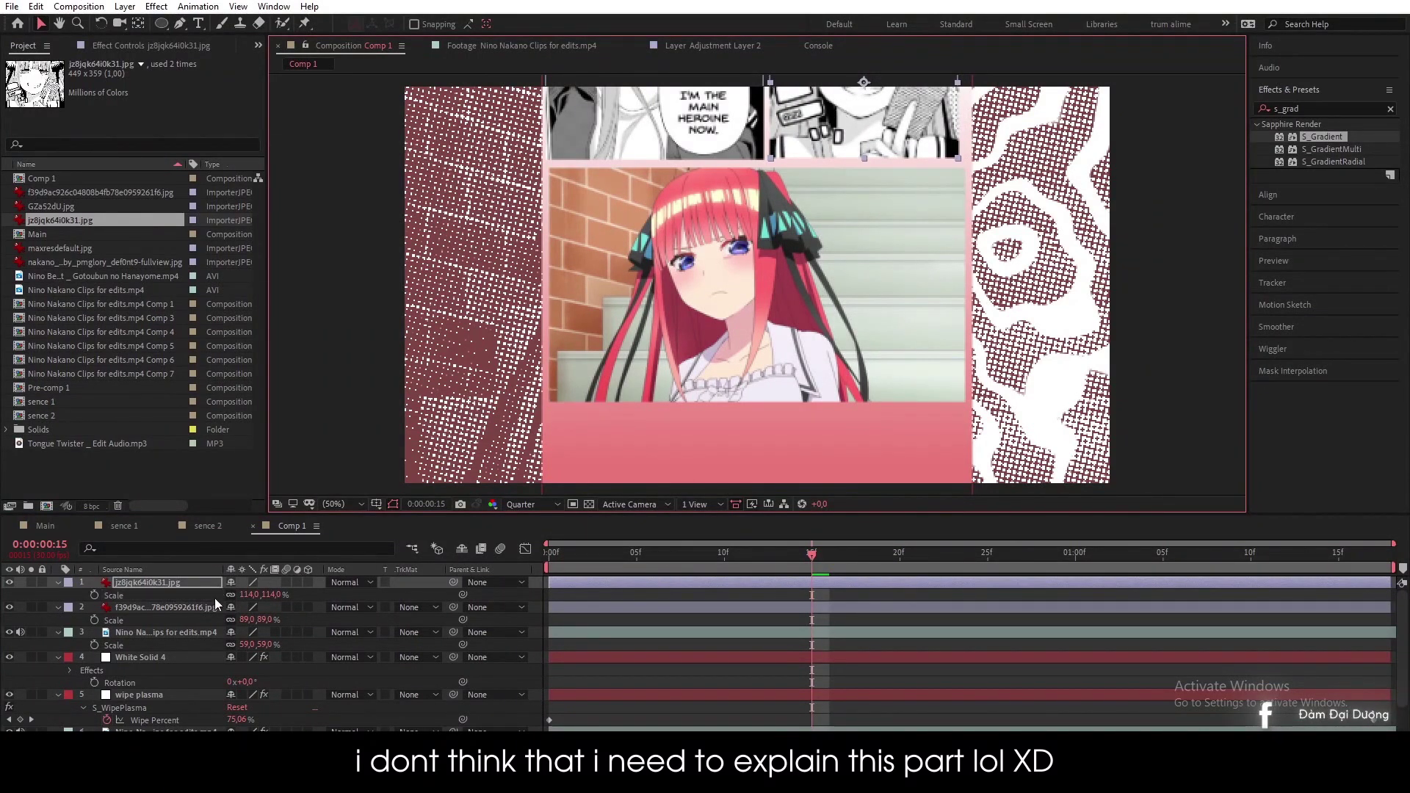
pyautogui.moveTo(250, 595); pyautogui.dragTo(255, 598)
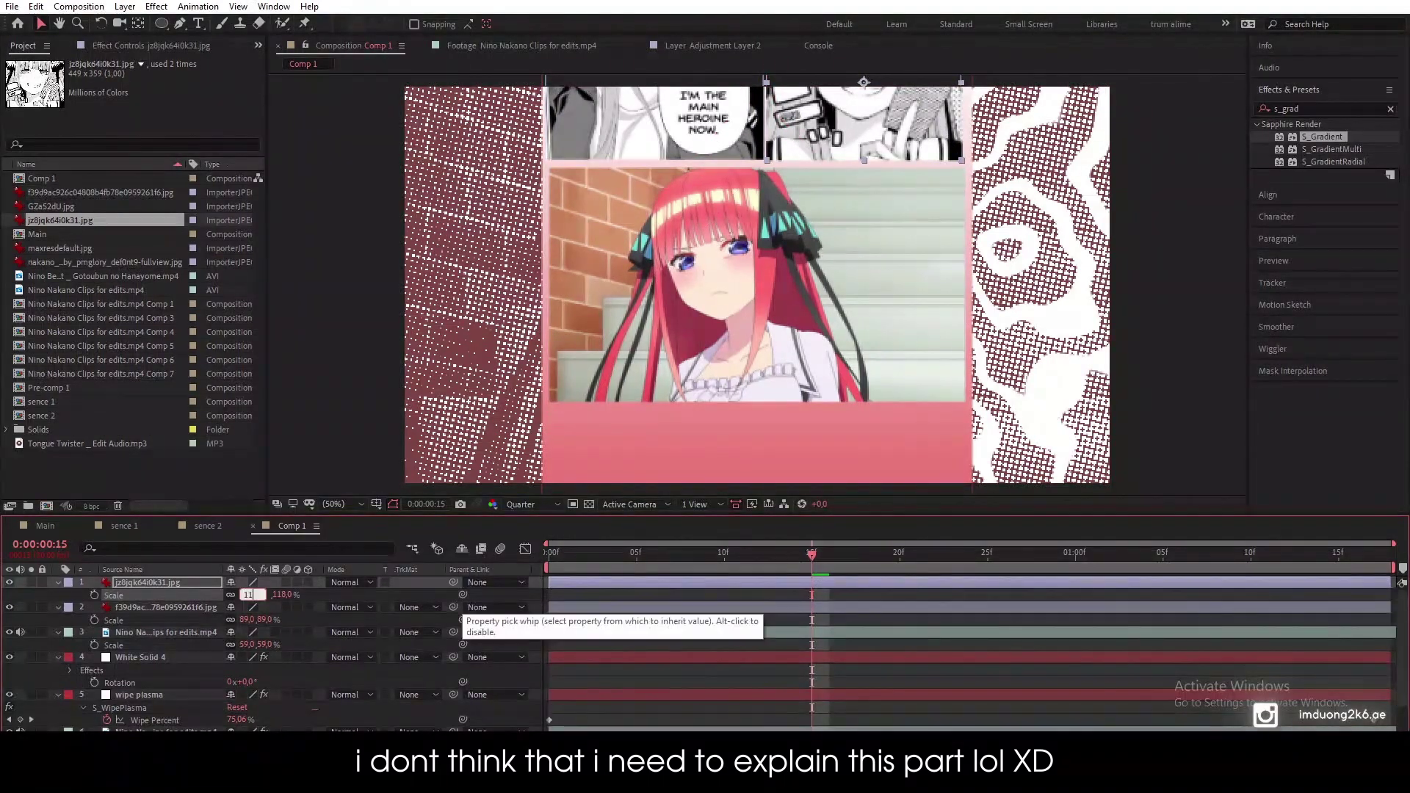
pyautogui.hotkey('ctrl', 'z')
pyautogui.moveTo(876, 156); pyautogui.dragTo(879, 139)
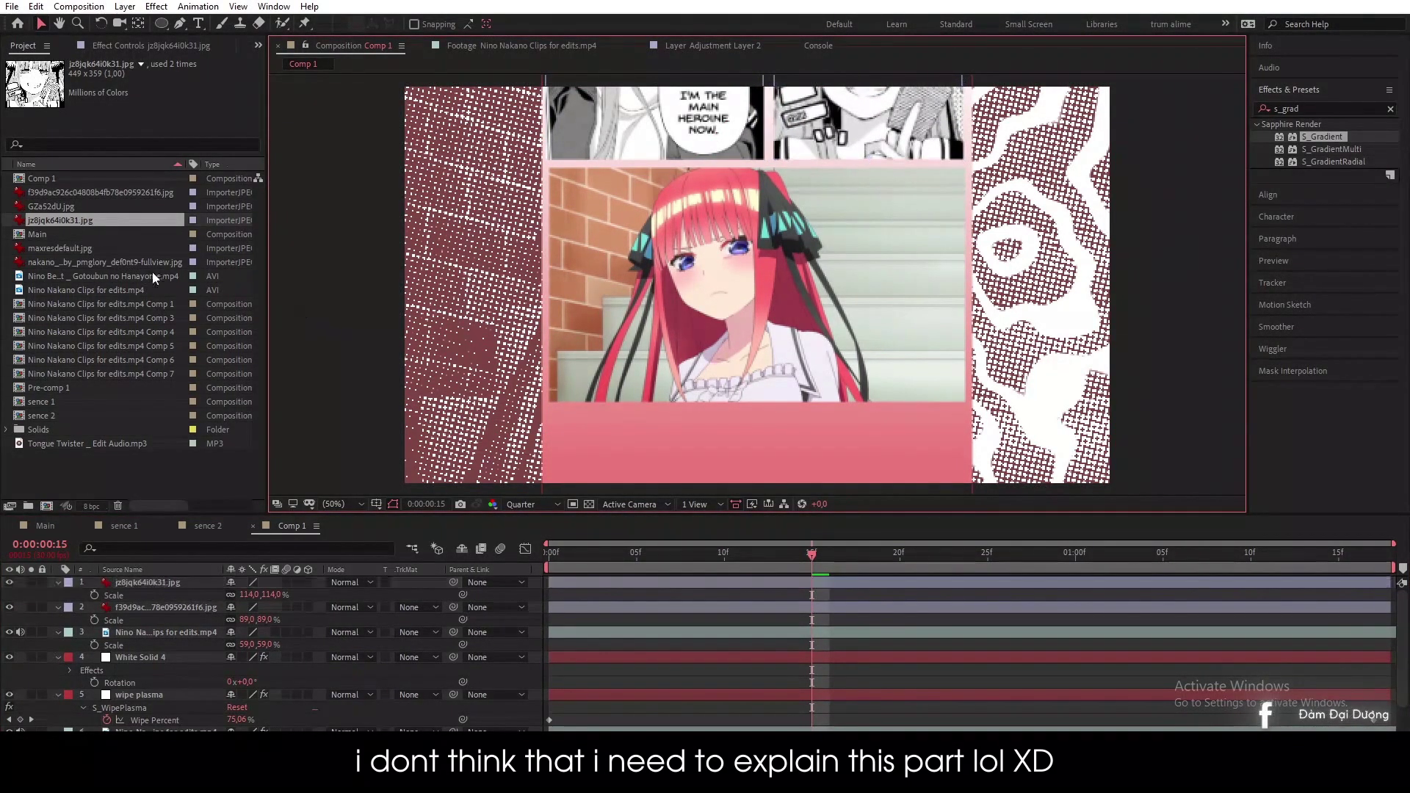
# Step: Add maxresdefault.jpg at 53% scale as the bottom-left panel
pyautogui.moveTo(76, 248); pyautogui.dragTo(661, 468)
pyautogui.press('s')
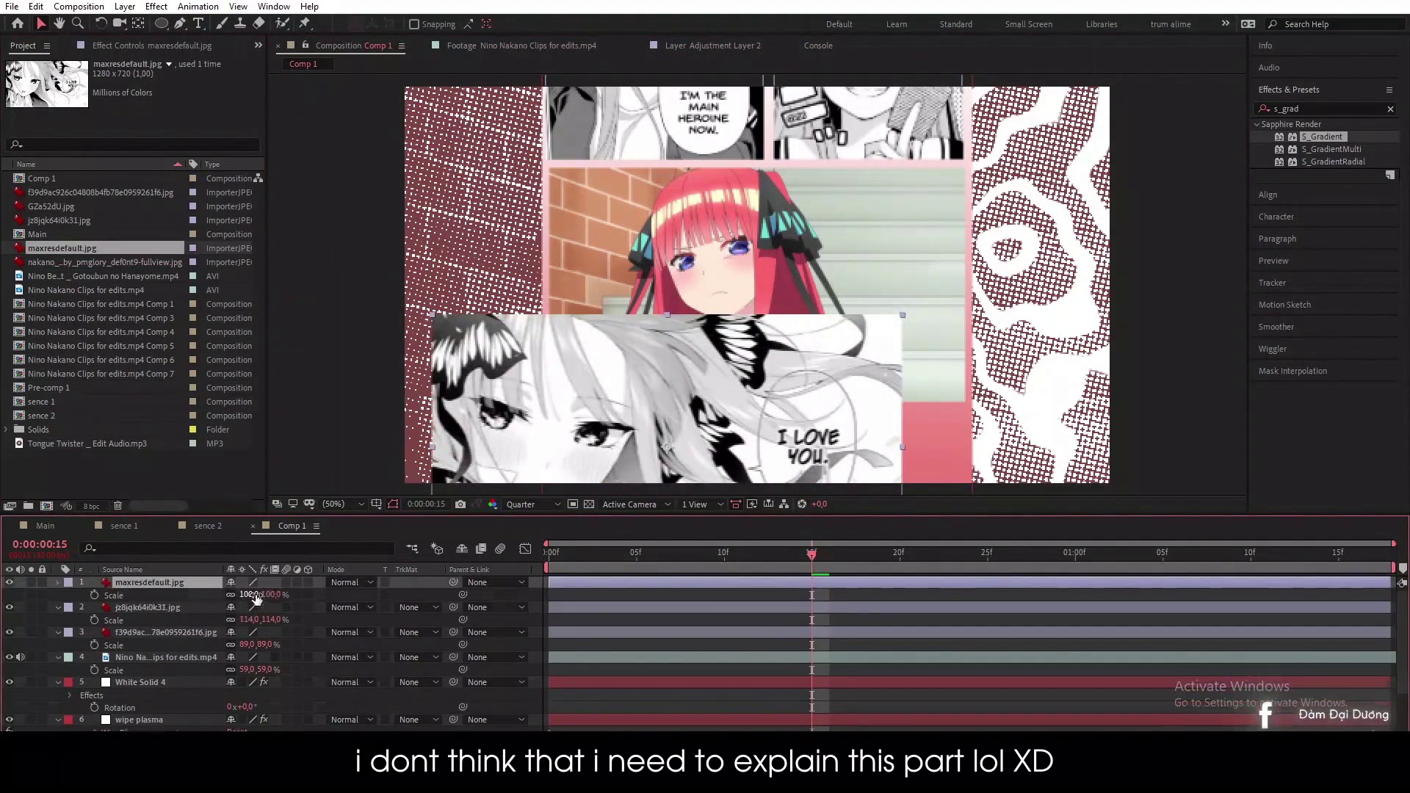
pyautogui.moveTo(250, 595); pyautogui.dragTo(213, 597)
pyautogui.moveTo(730, 400); pyautogui.dragTo(729, 428)
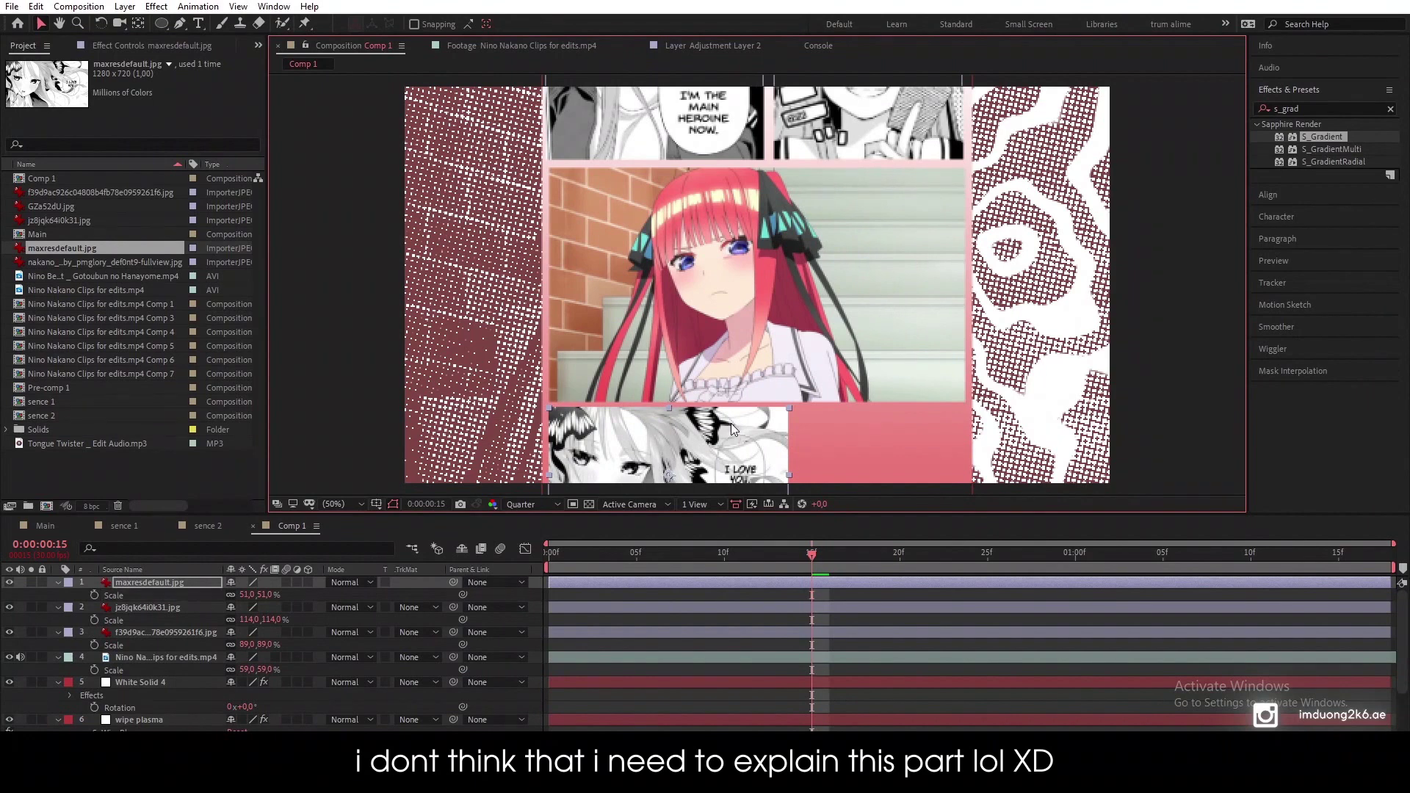
pyautogui.moveTo(249, 595); pyautogui.dragTo(254, 595)
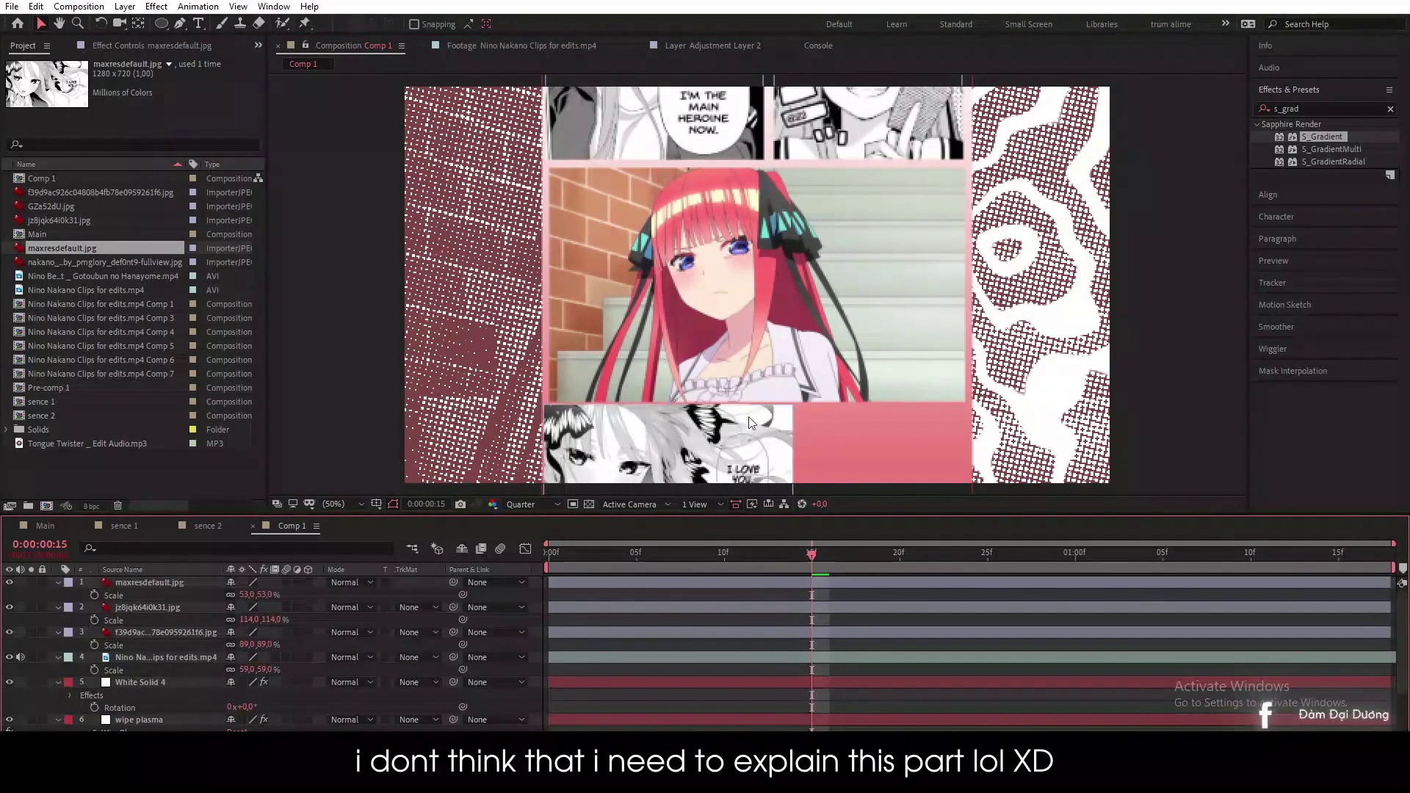
pyautogui.moveTo(735, 437); pyautogui.dragTo(725, 439)
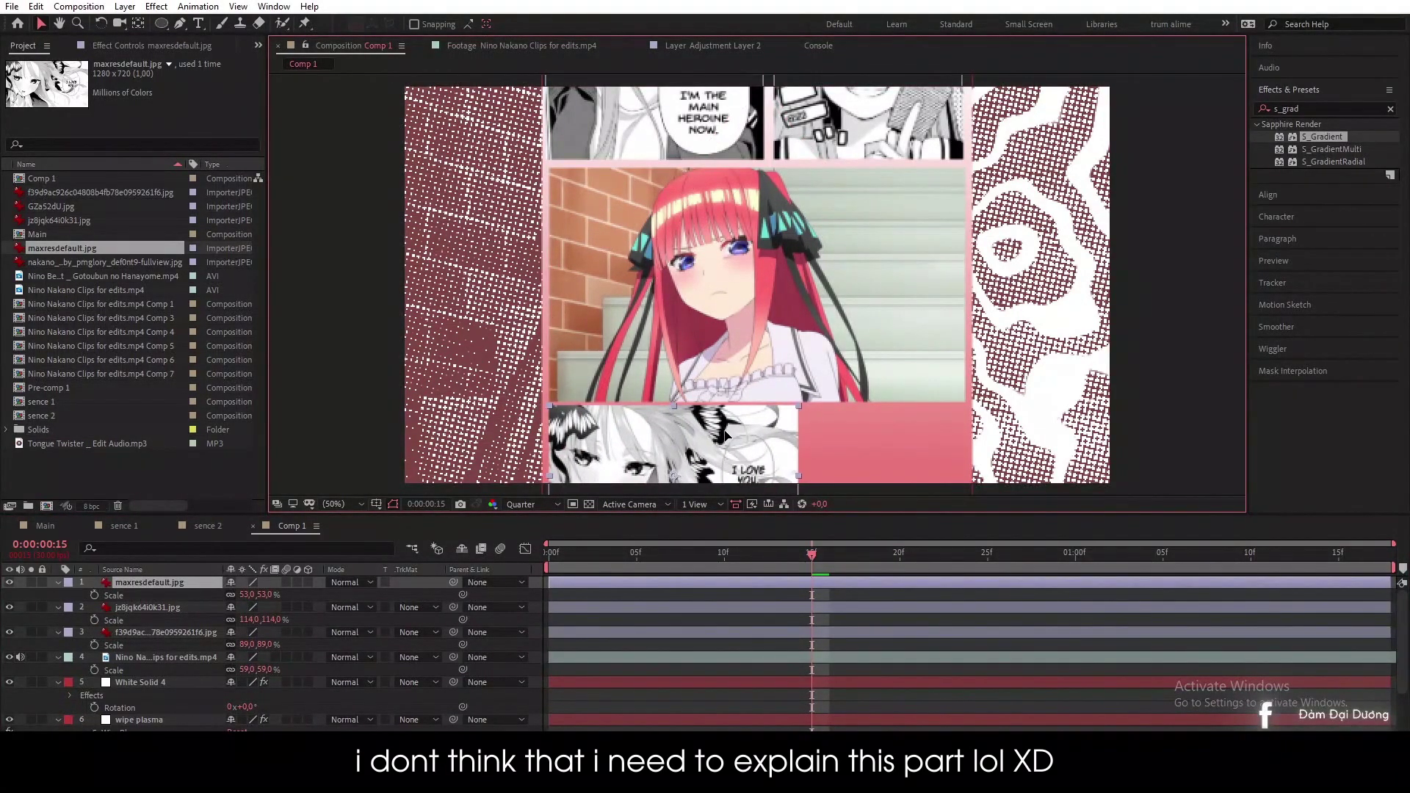
# Step: Add the nakano fullview image at 44% scale as the bottom-right panel
pyautogui.moveTo(103, 263); pyautogui.dragTo(870, 444)
pyautogui.press('s')
pyautogui.moveTo(262, 595); pyautogui.dragTo(221, 599)
pyautogui.moveTo(896, 377); pyautogui.dragTo(910, 460)
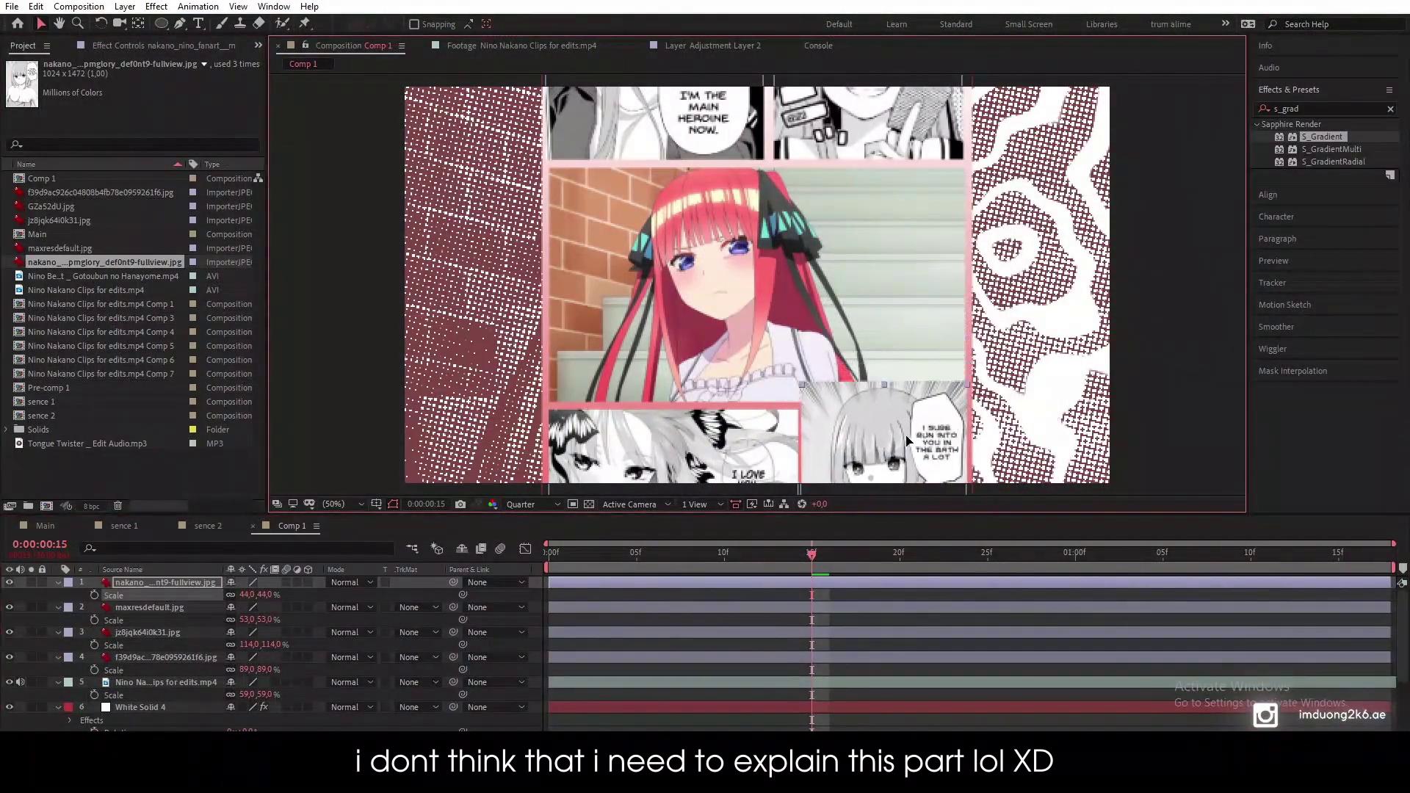
pyautogui.click(1222, 400)
pyautogui.press('s')
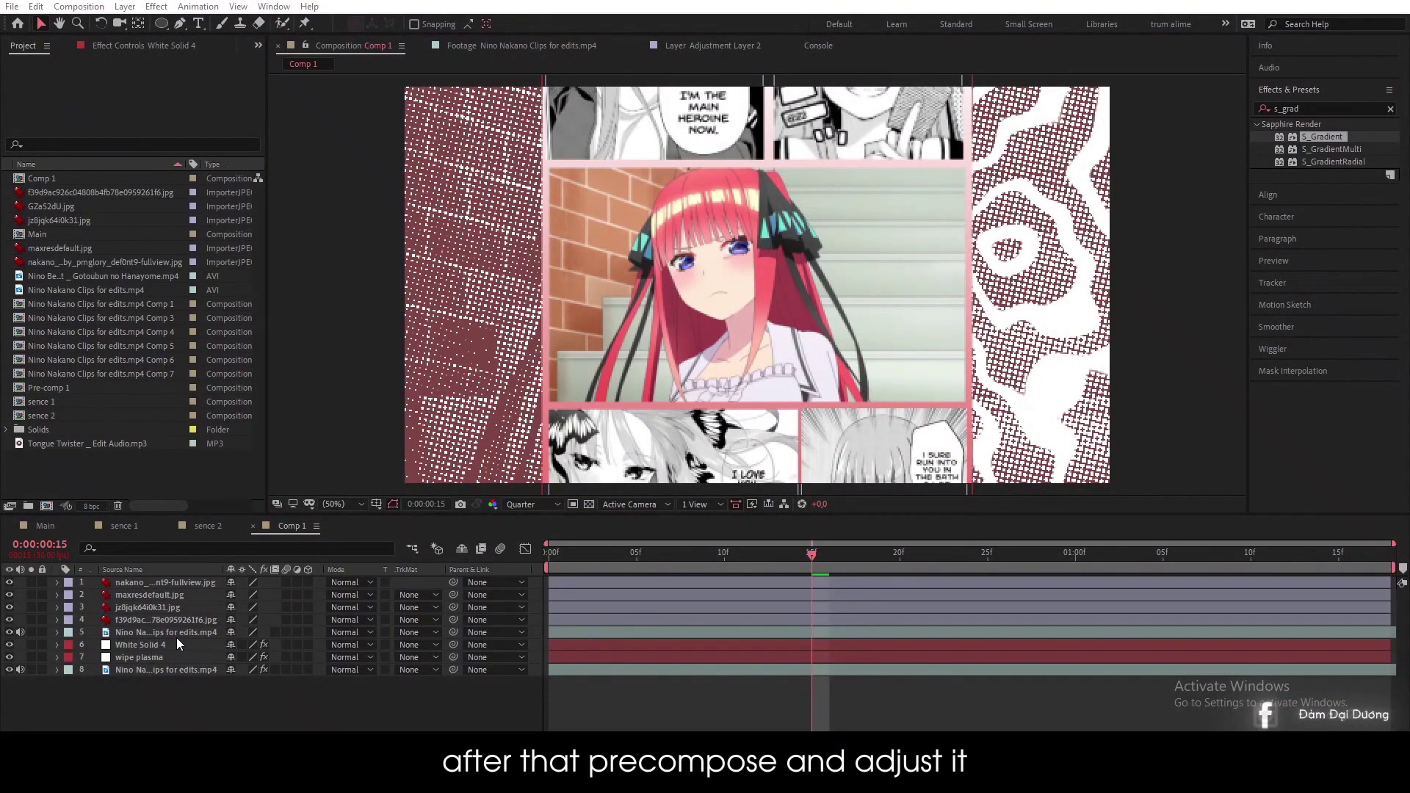
# Step: Pre-compose layers 1–6 into a new composition named '1', moving all attributes
pyautogui.click(148, 647)
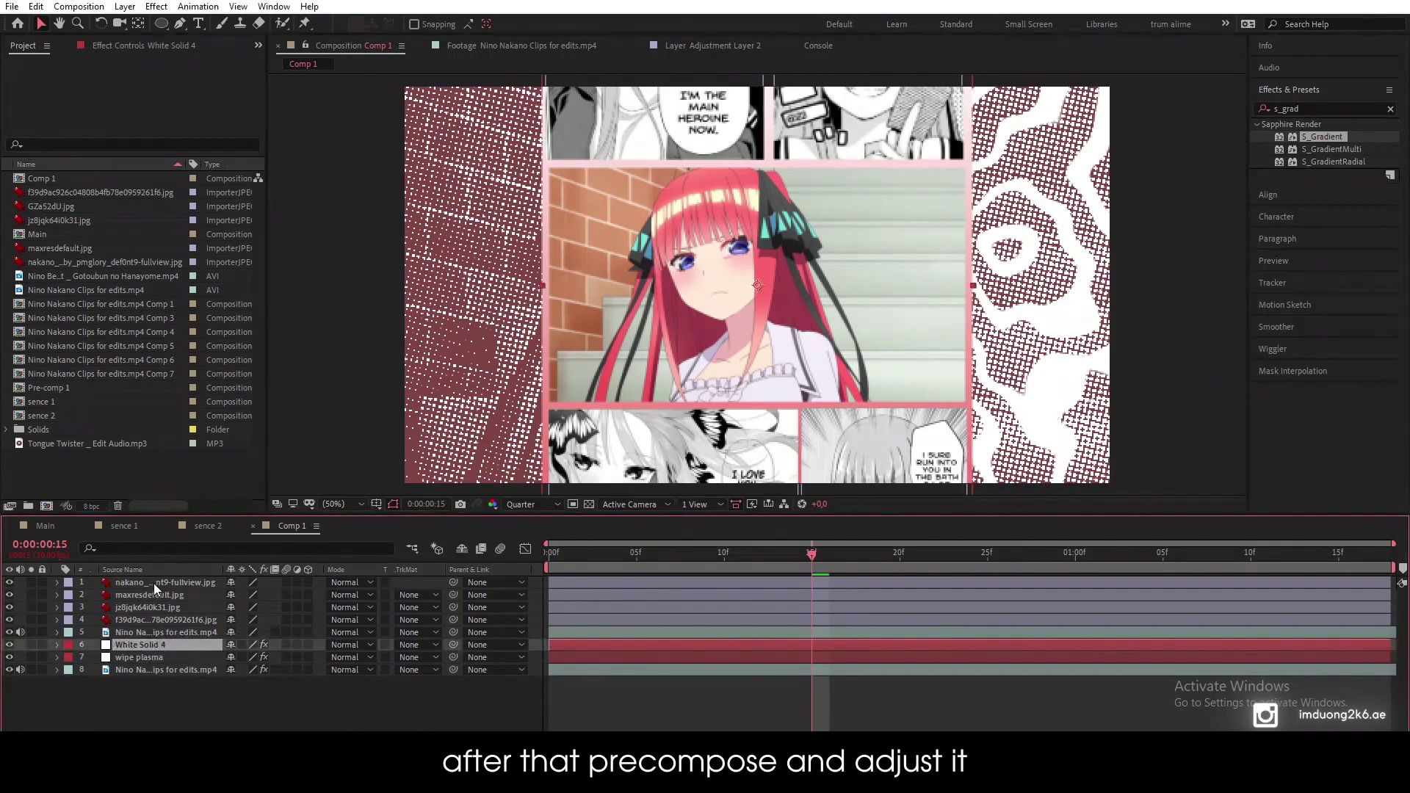
pyautogui.keyDown('shift'); pyautogui.click(153, 583); pyautogui.keyUp('shift')
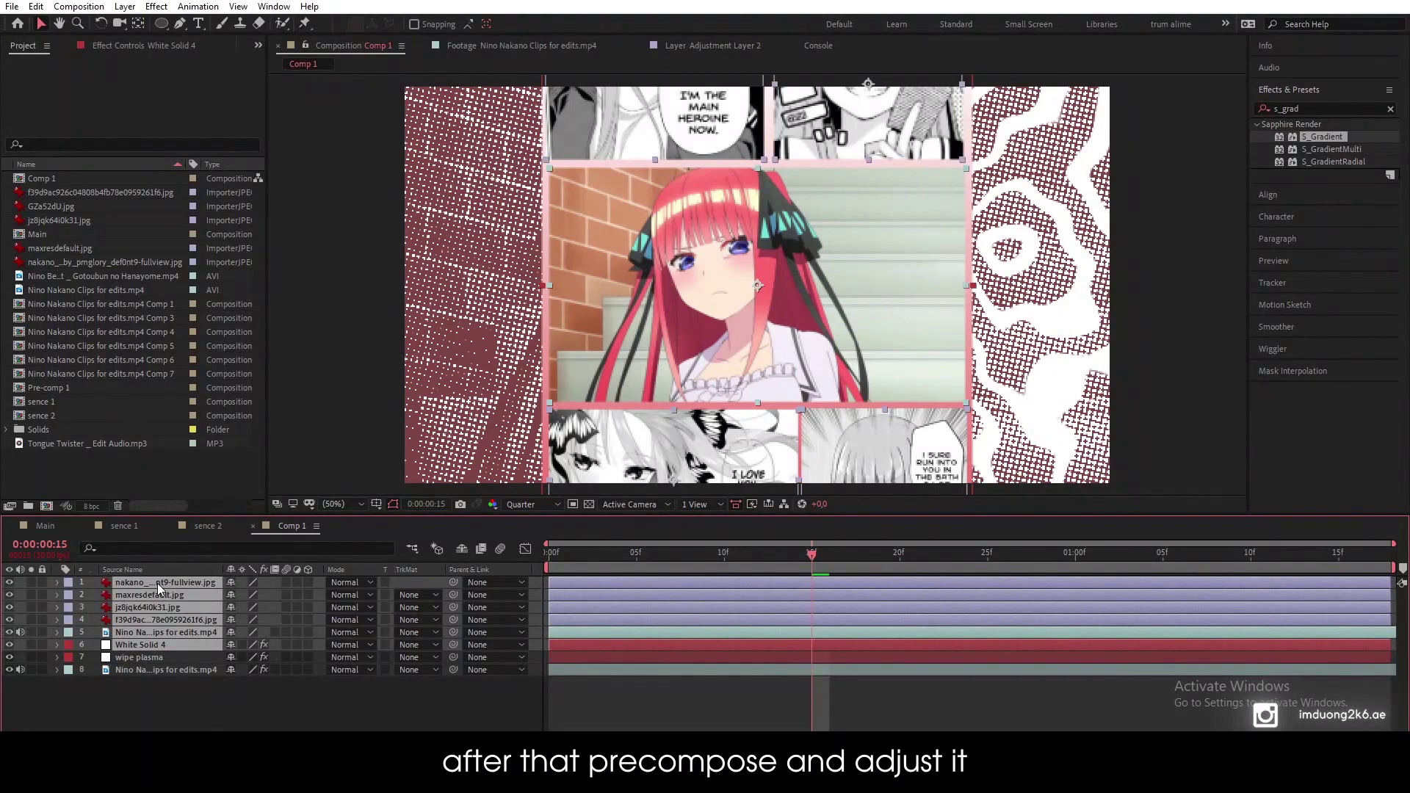
pyautogui.rightClick(158, 584)
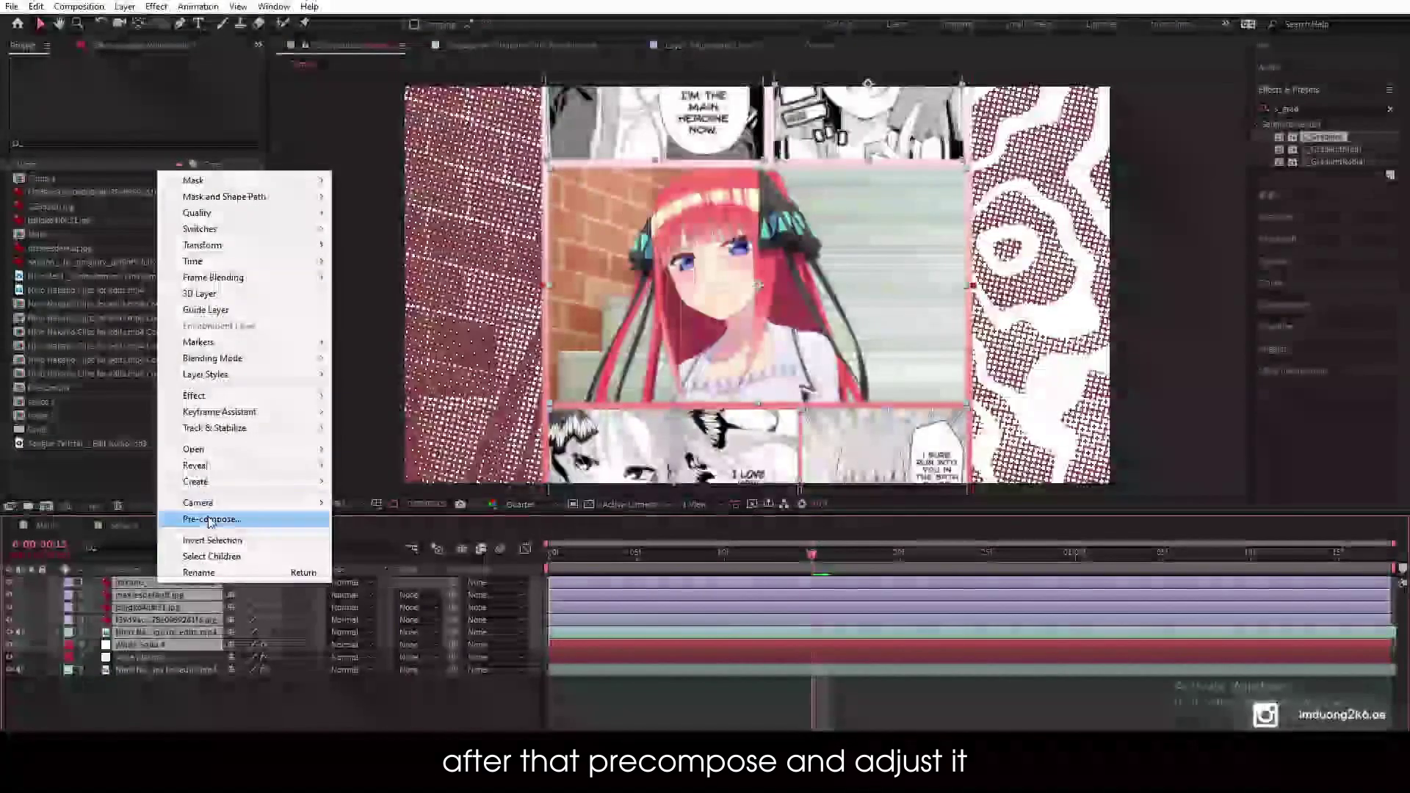
pyautogui.click(191, 520)
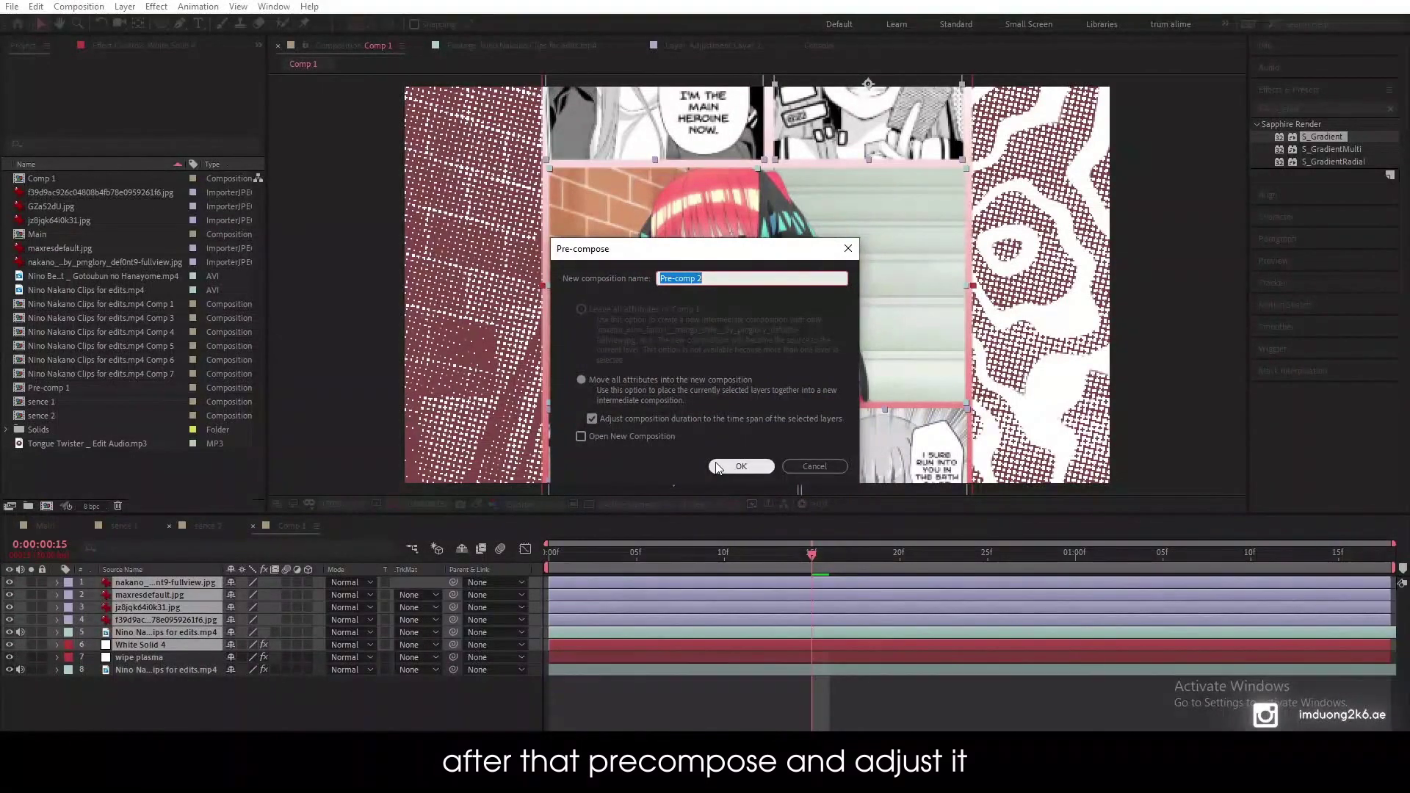
pyautogui.write('1')
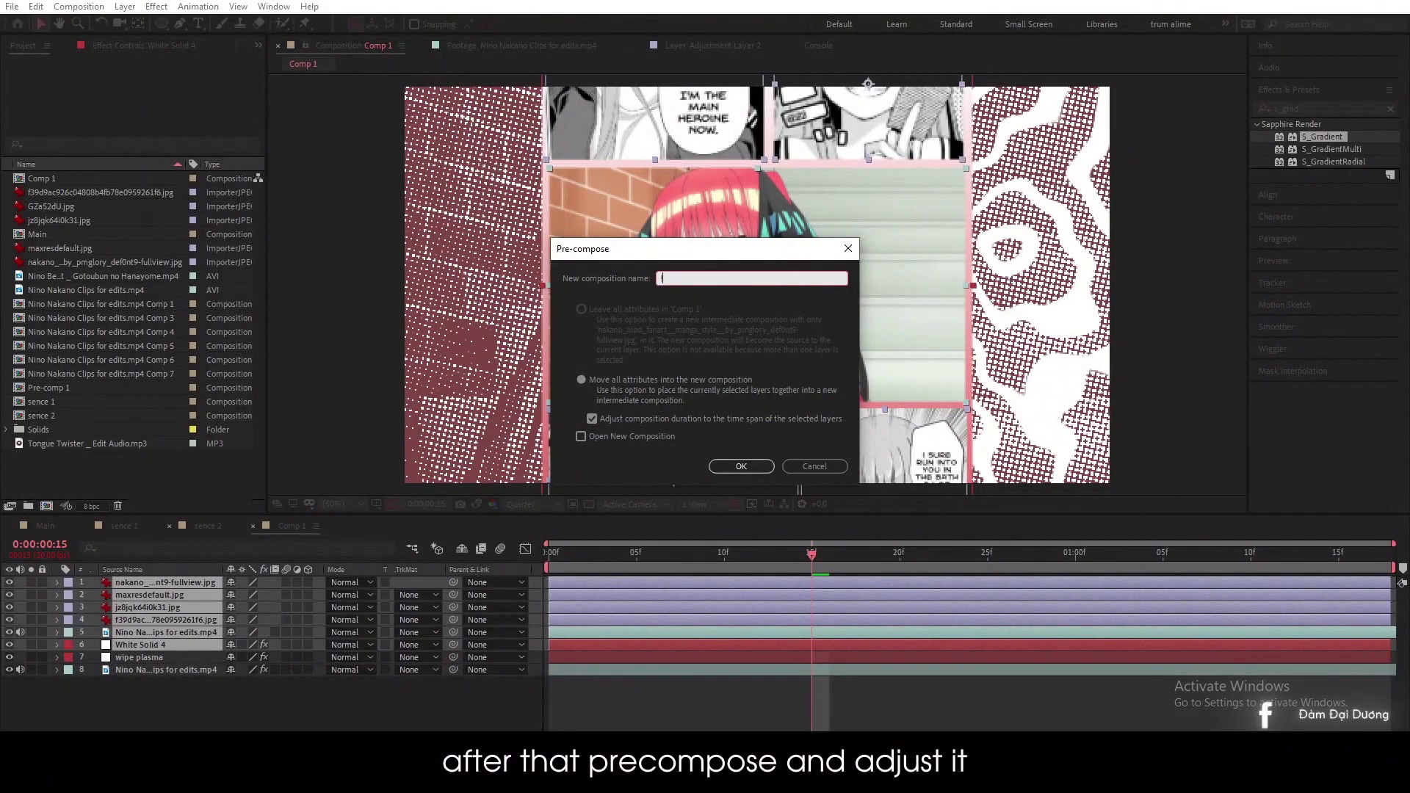
pyautogui.press('Return')
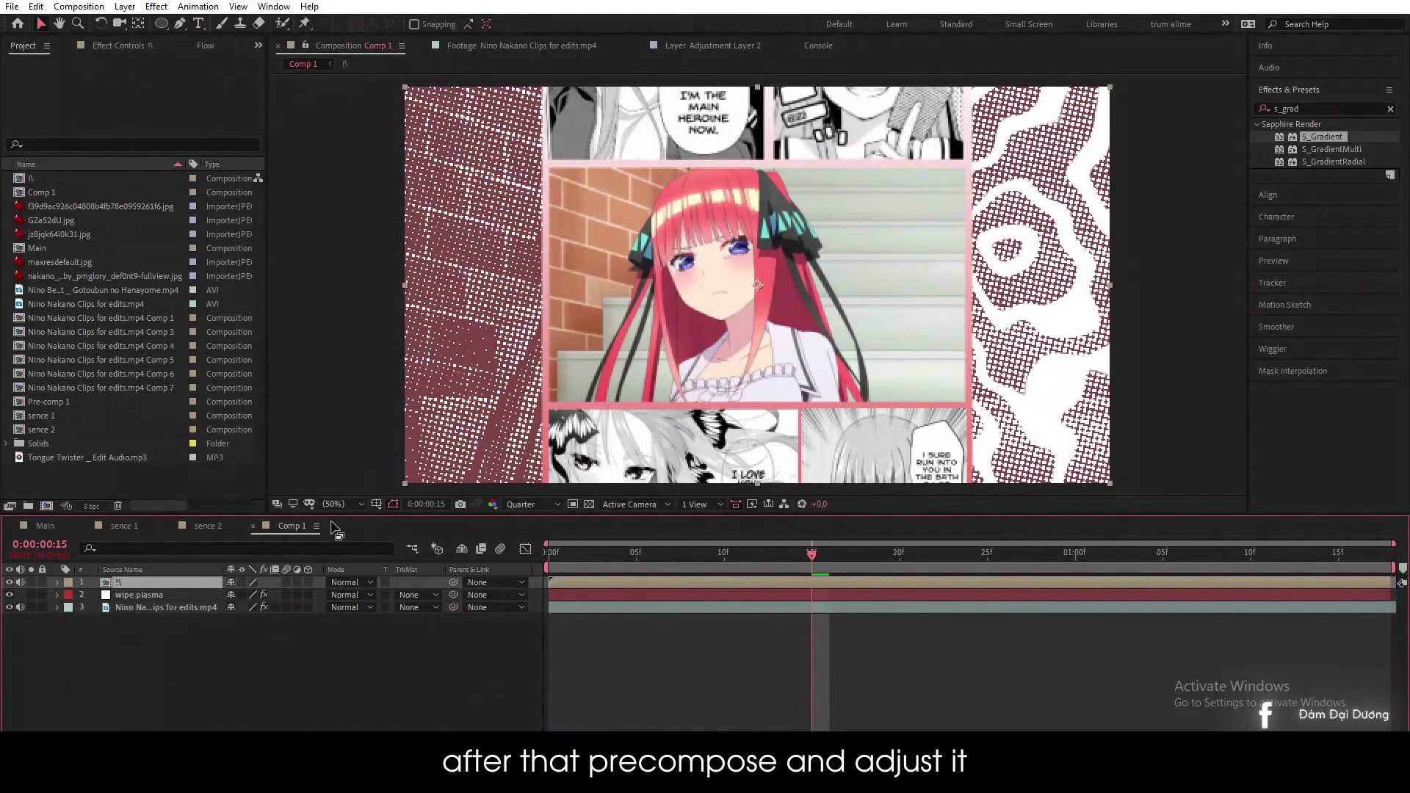
# Step: Rotate the collage precomp 3° and scale it to about 112%
pyautogui.press('r')
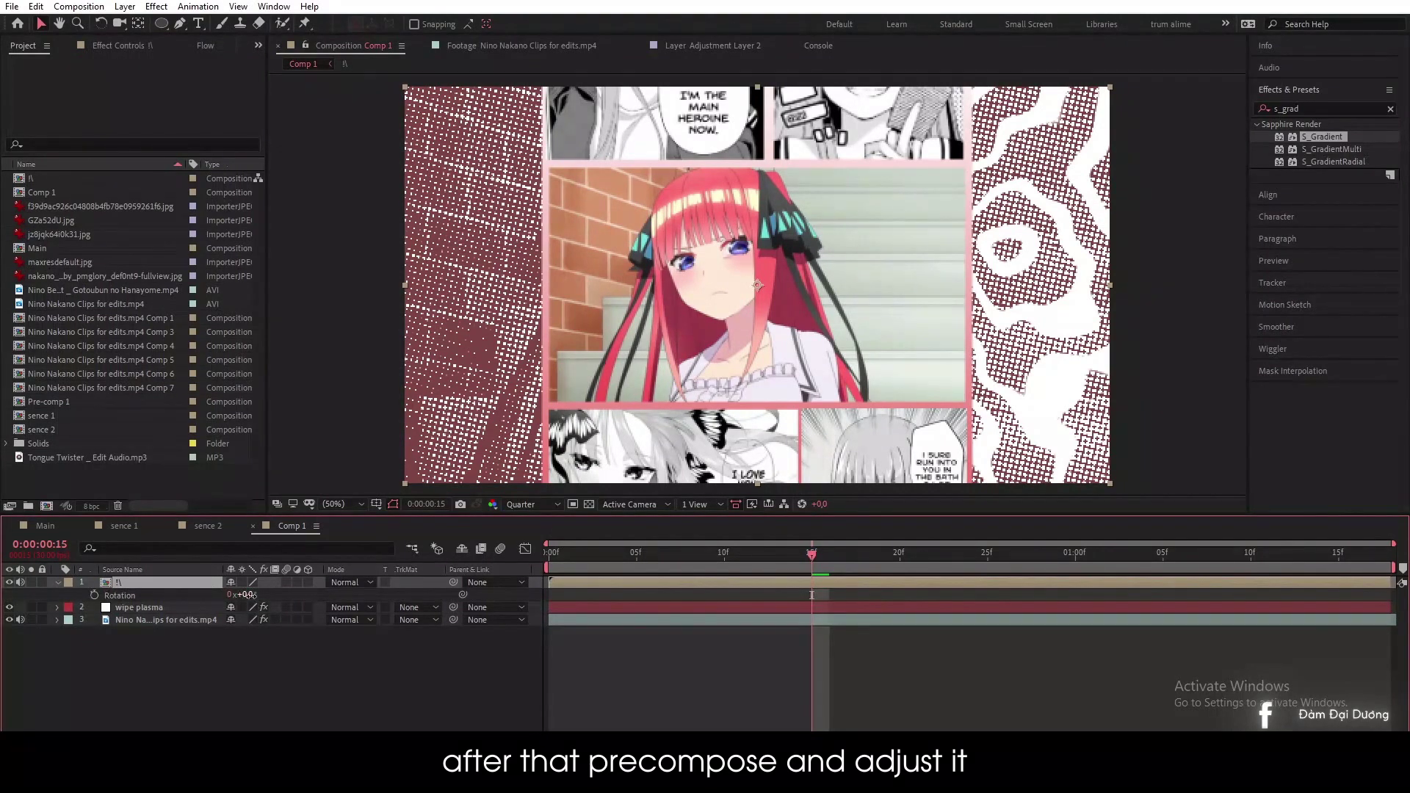
pyautogui.moveTo(250, 595); pyautogui.dragTo(254, 597)
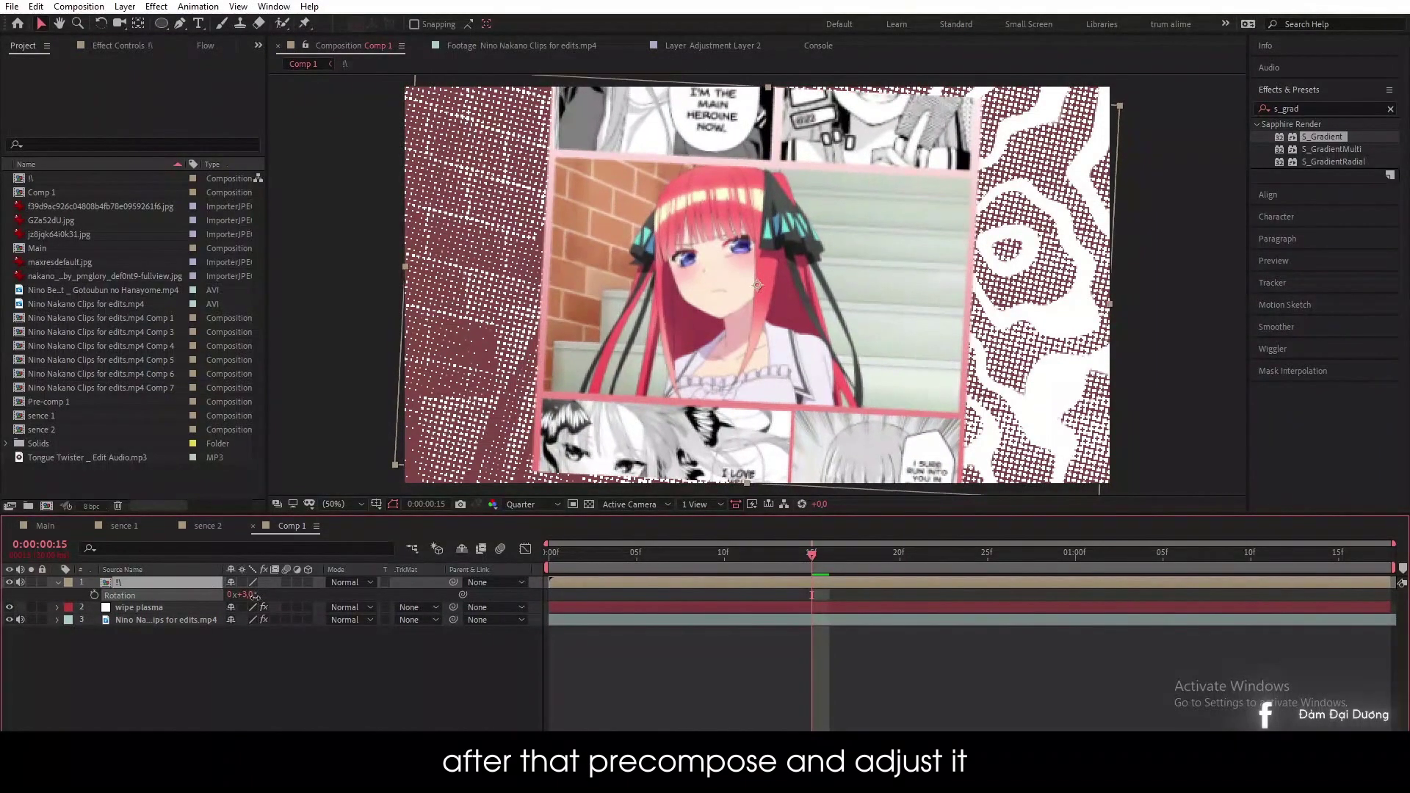
pyautogui.press('Return')
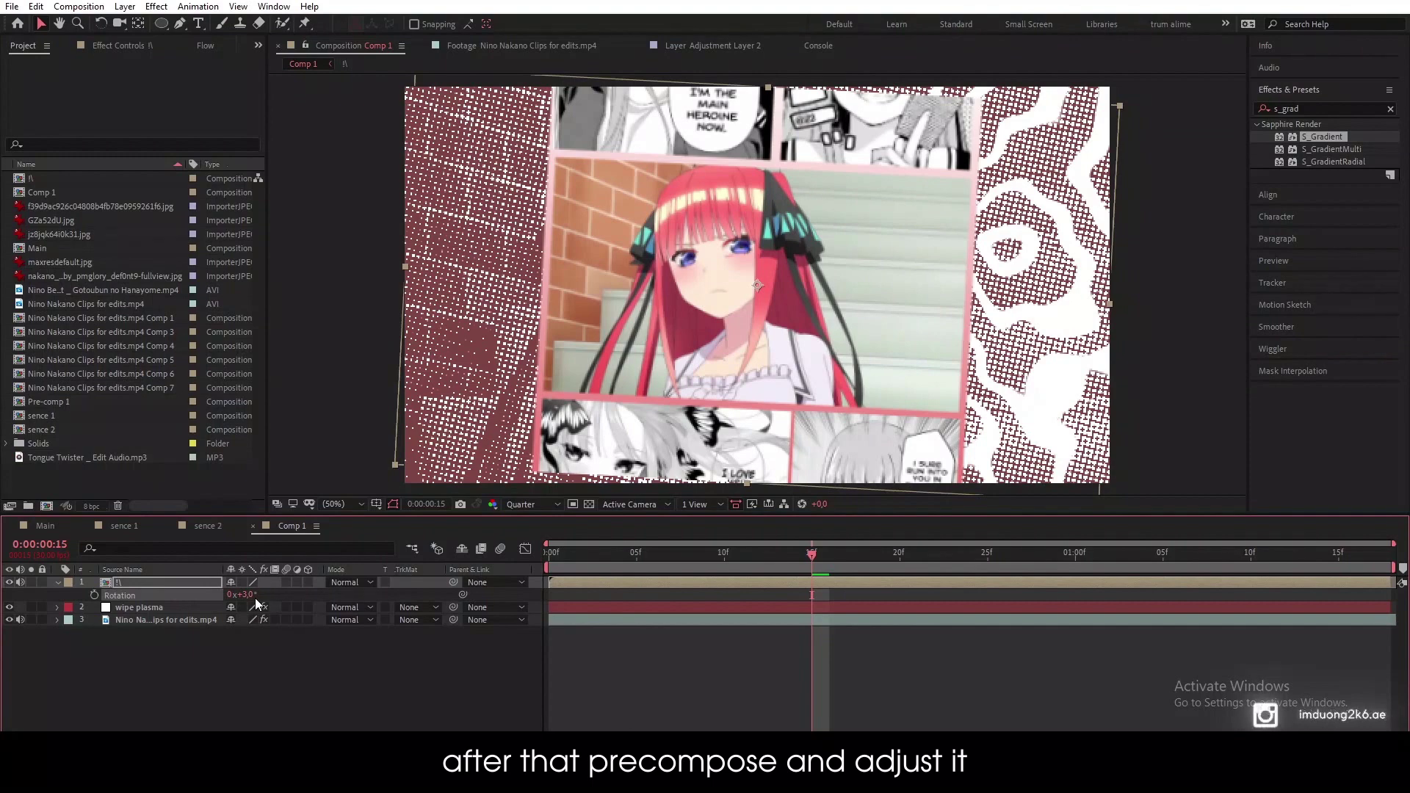
pyautogui.press('s')
pyautogui.moveTo(272, 595); pyautogui.dragTo(279, 594)
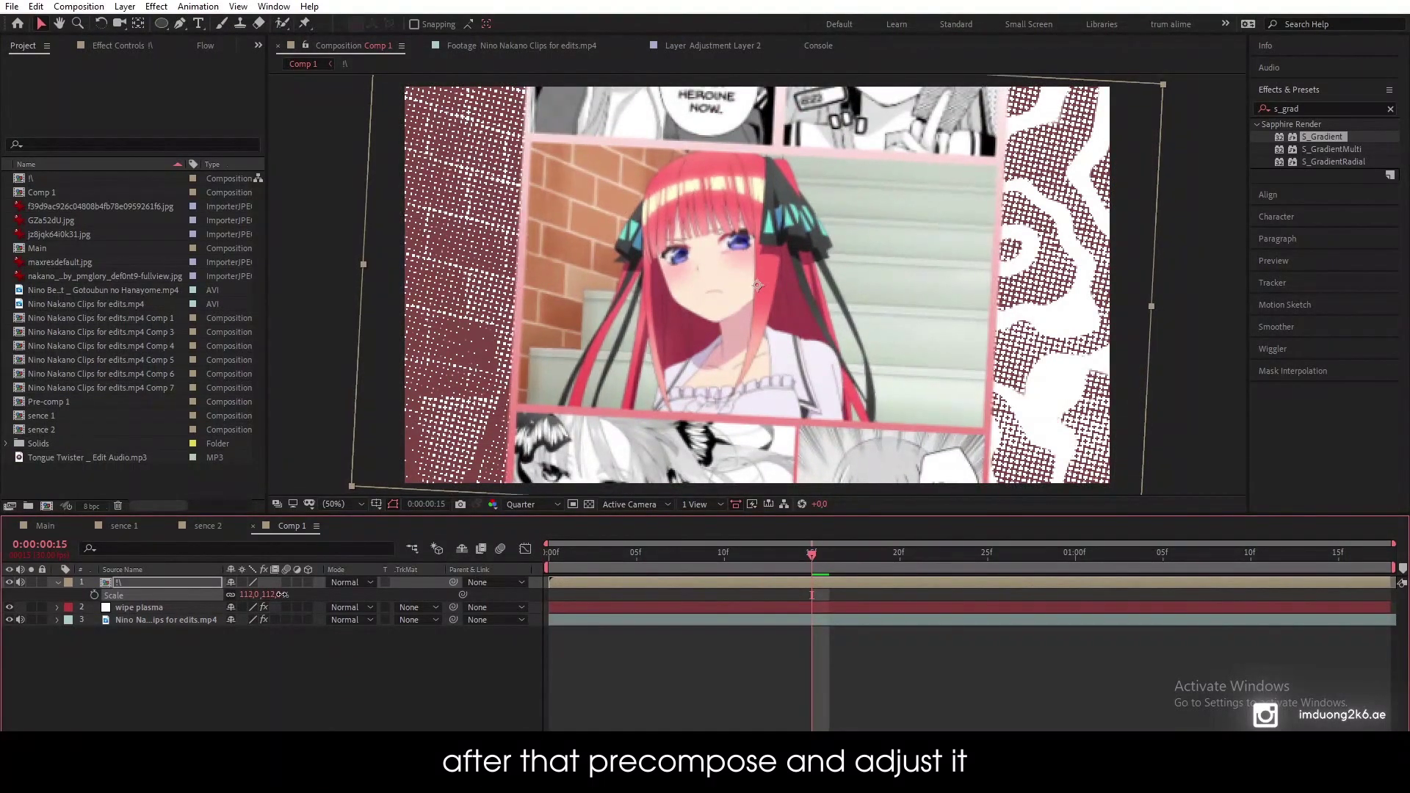
pyautogui.click(680, 658)
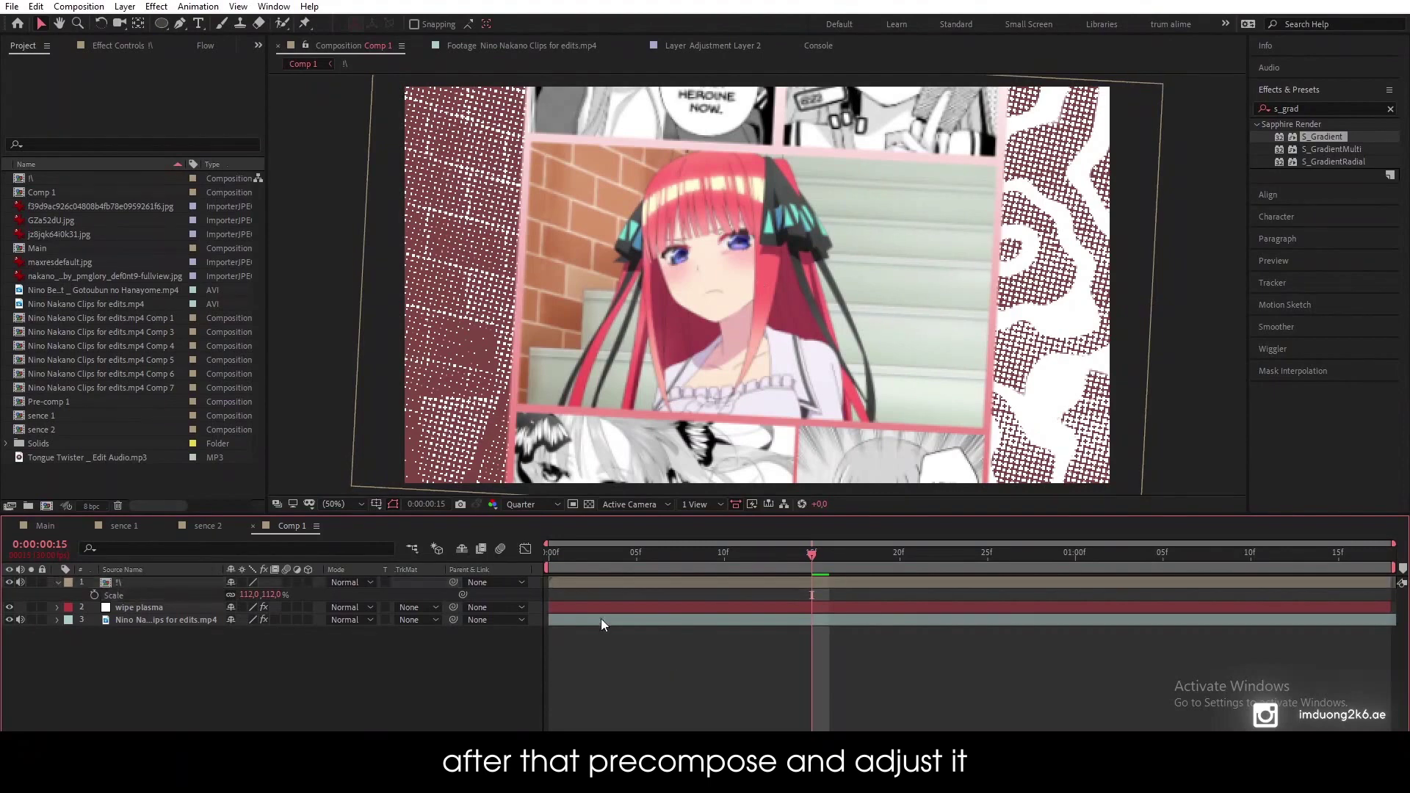
# Step: Set Comp 1's preview resolution to Full
pyautogui.click(116, 525)
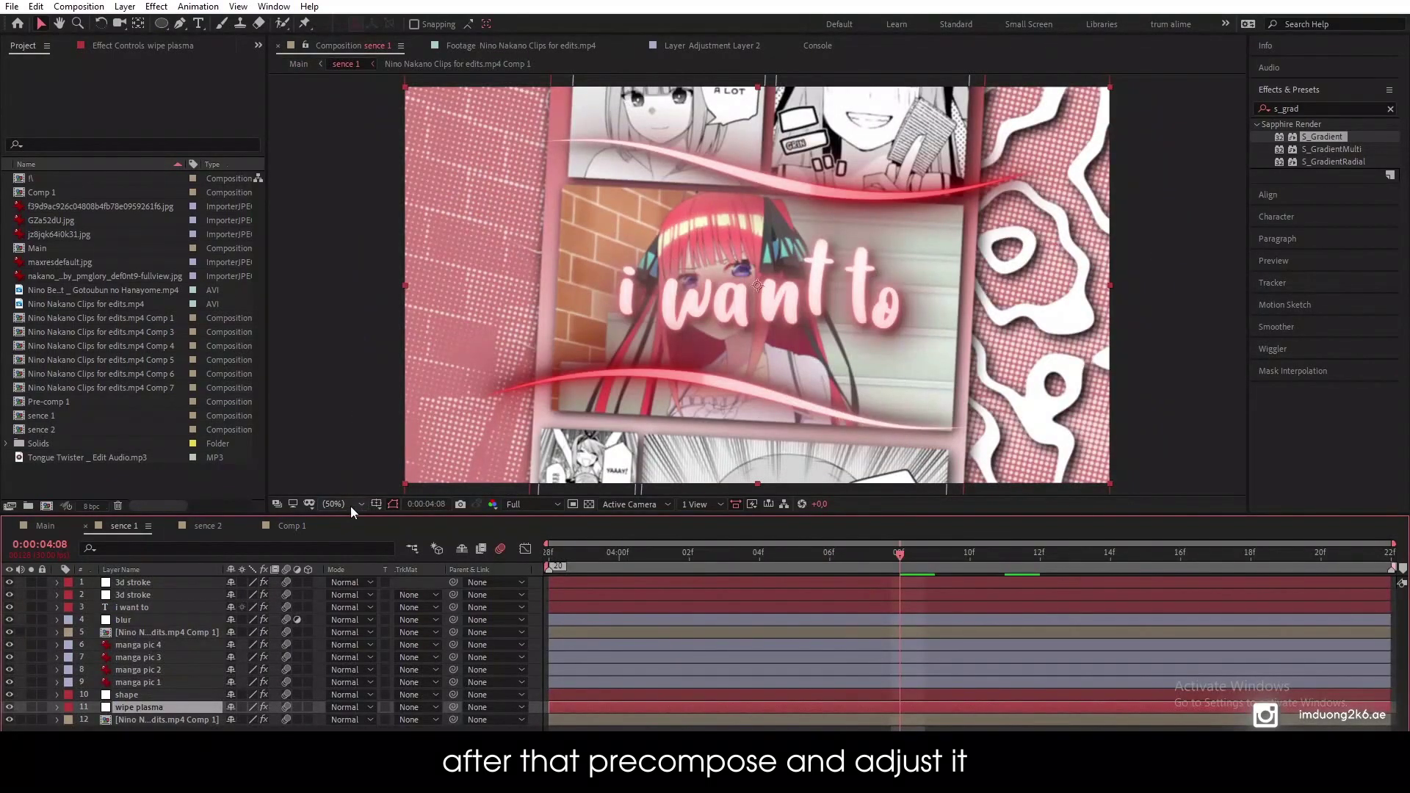
pyautogui.click(303, 525)
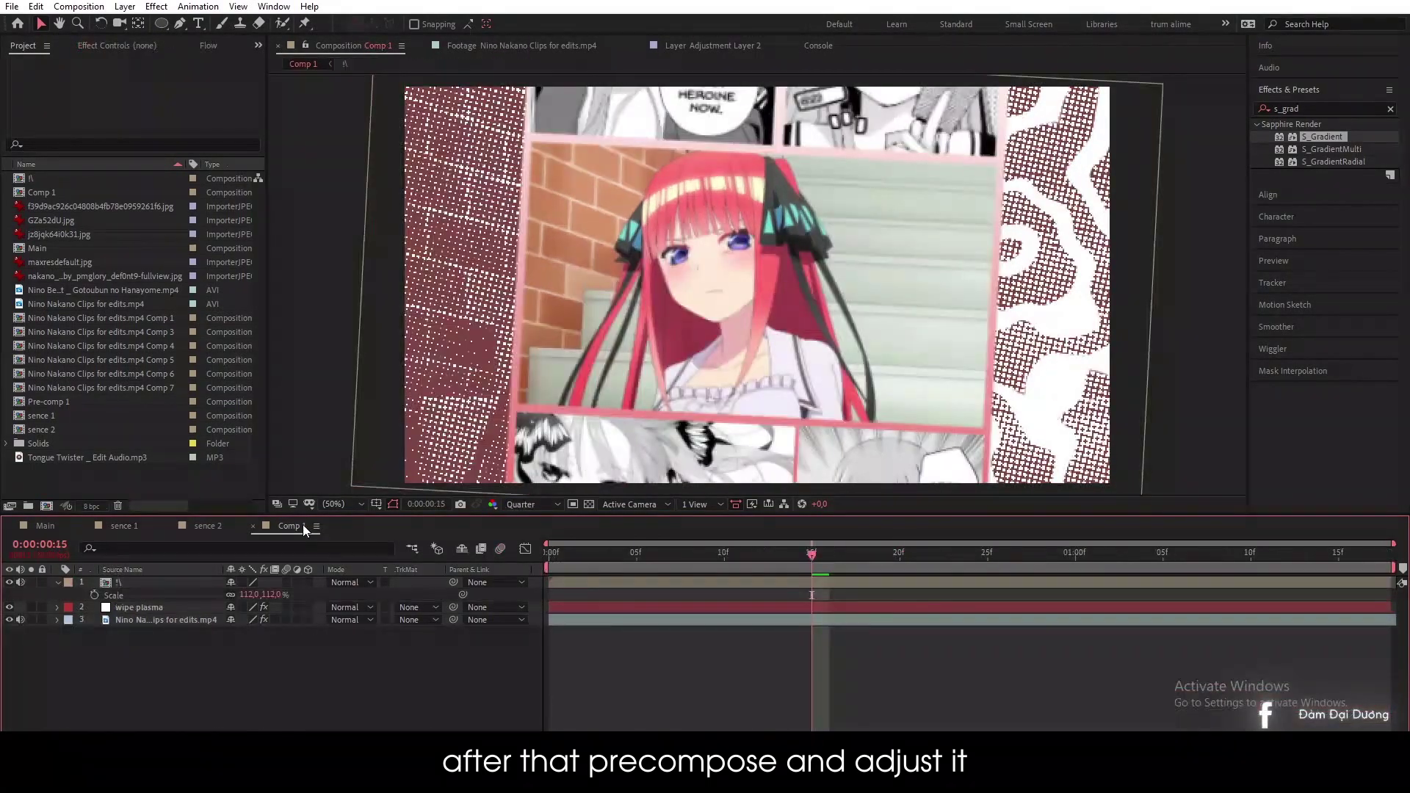
pyautogui.click(535, 507)
pyautogui.click(541, 538)
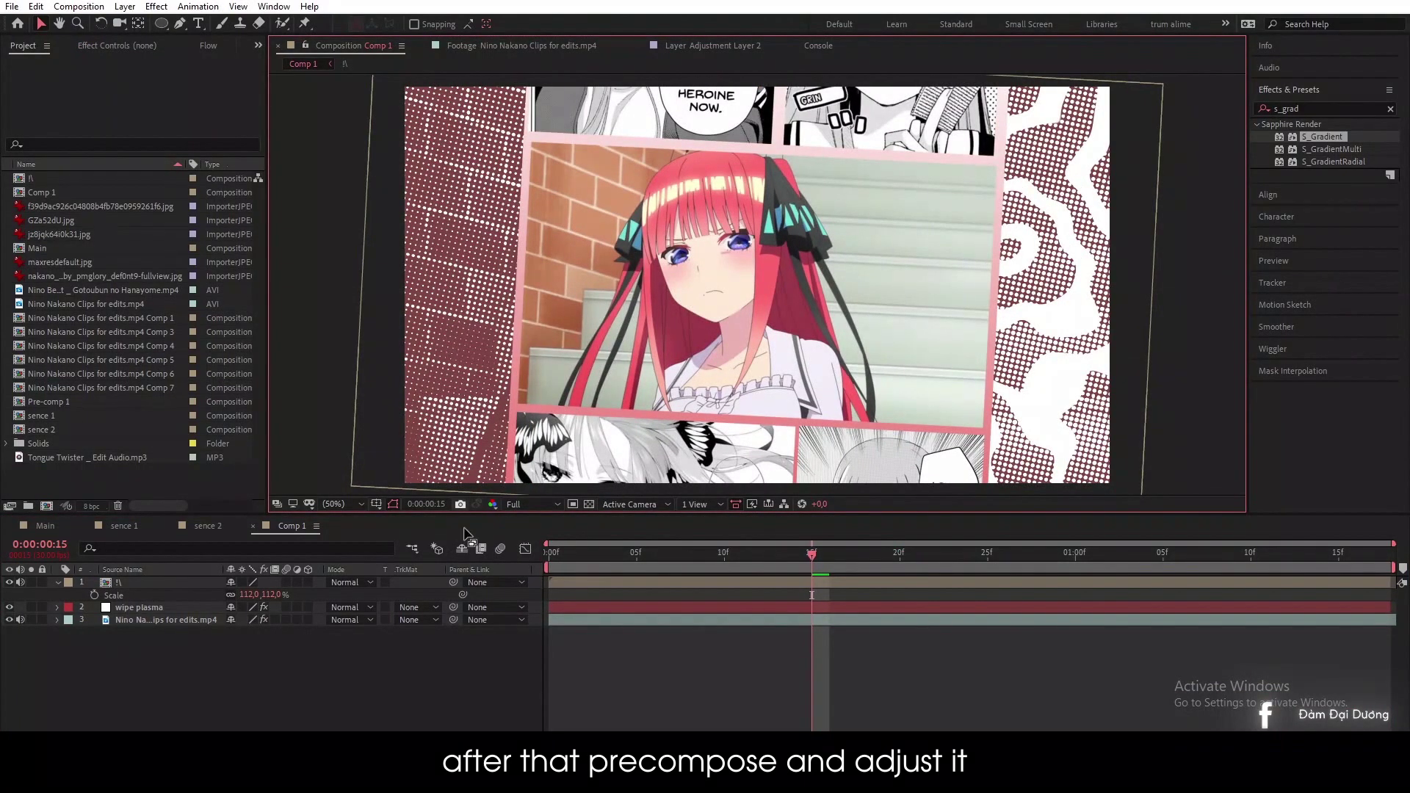
pyautogui.click(1309, 108)
# Step: Apply the Sapphire S_DropShadow effect to the collage precomp
pyautogui.press('BackSpace')
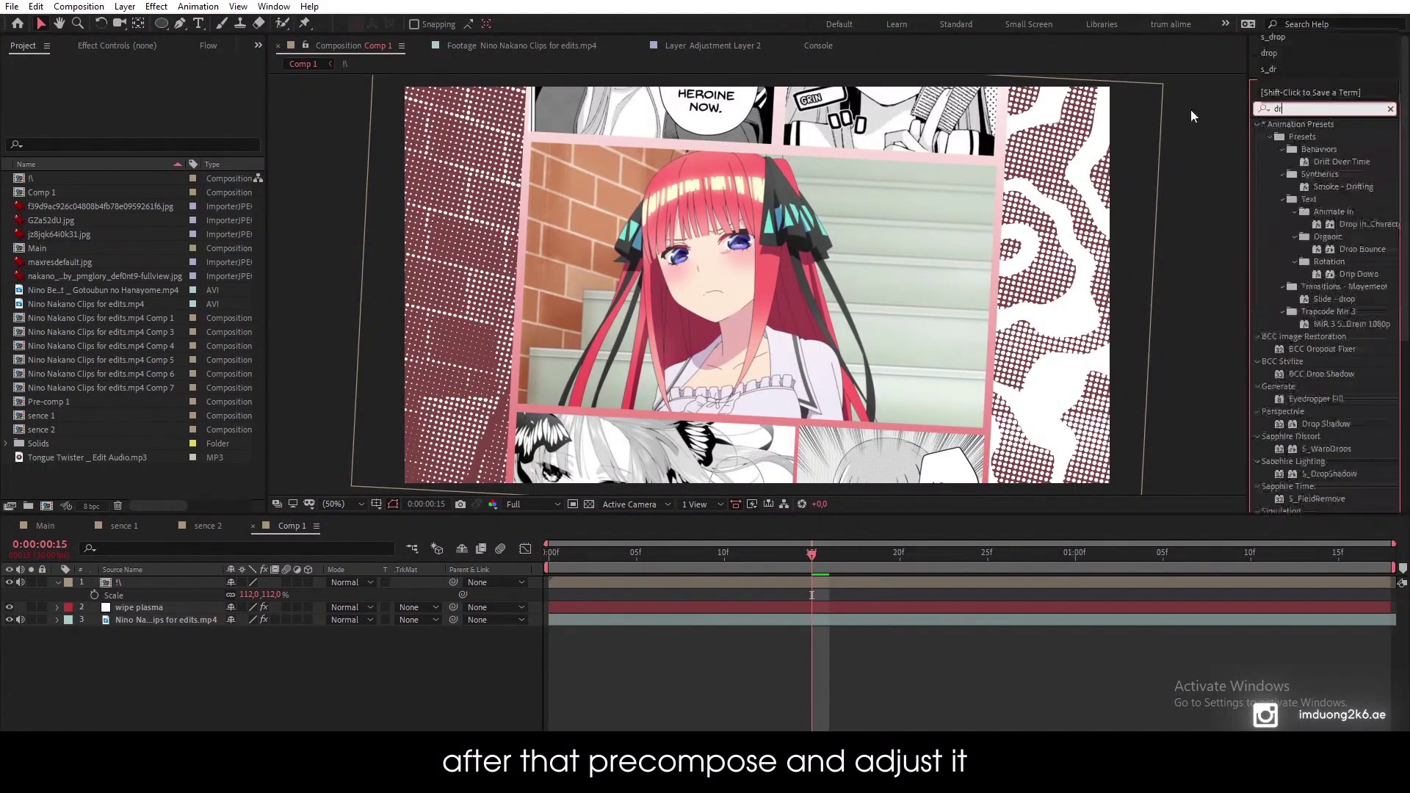
pyautogui.write('s')
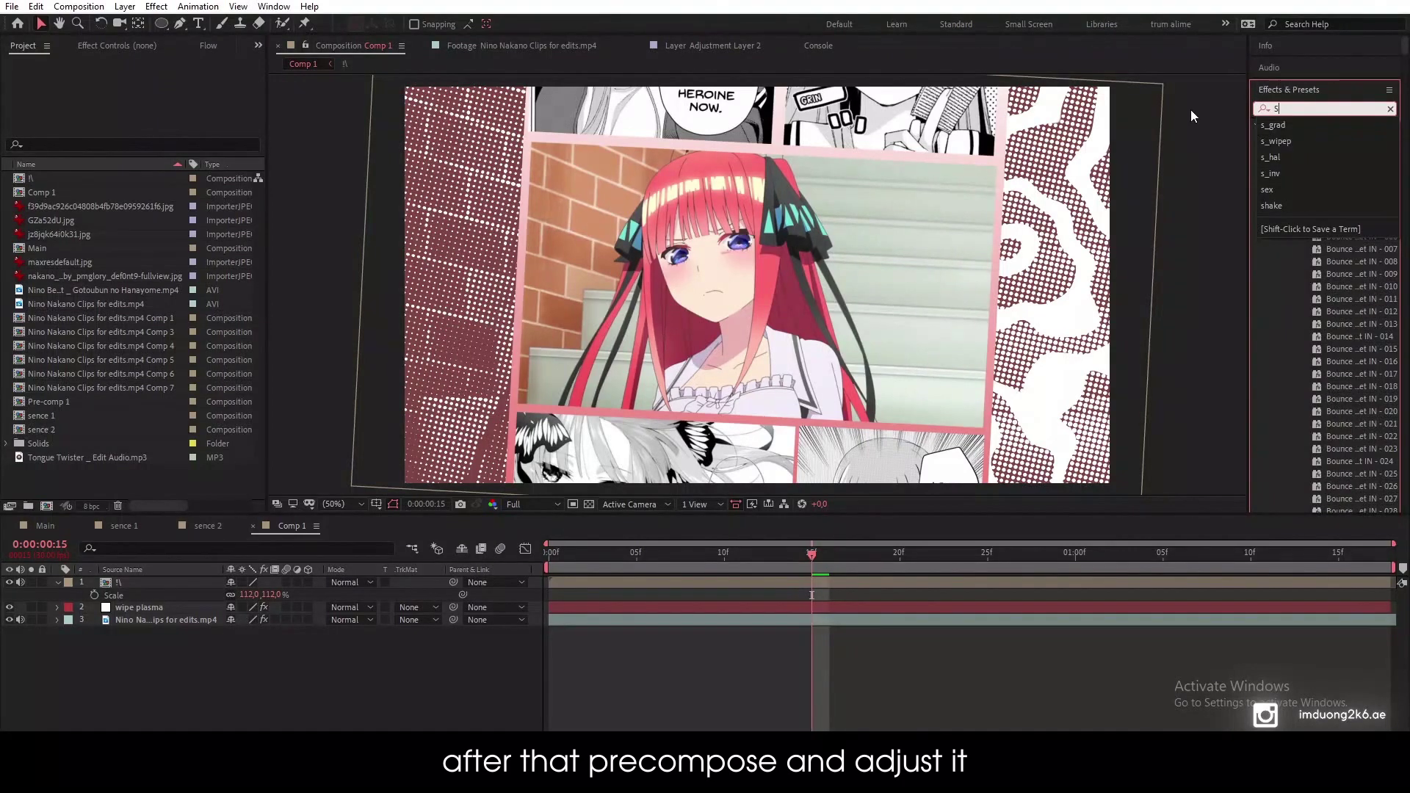
pyautogui.write('_drop')
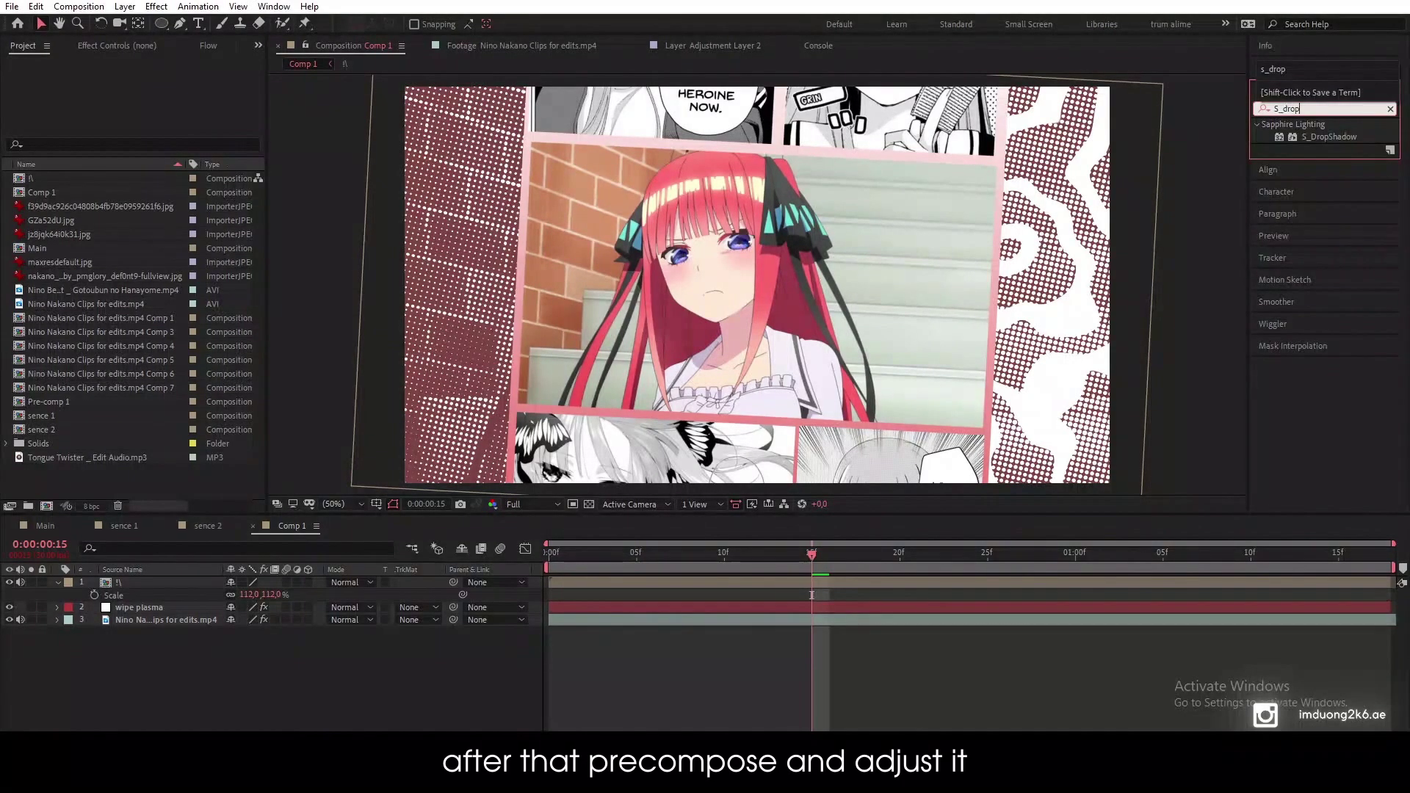
pyautogui.moveTo(1312, 136); pyautogui.dragTo(142, 580)
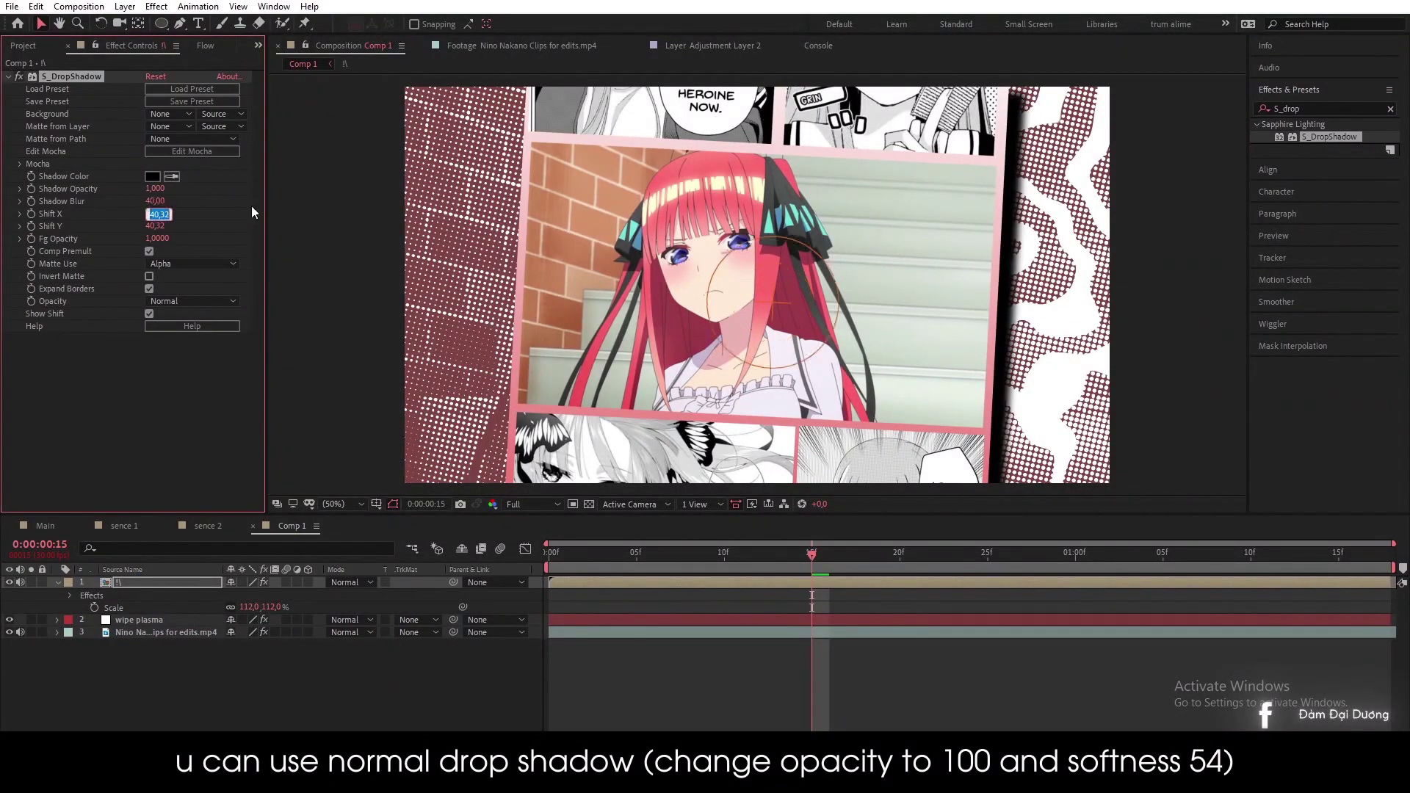
pyautogui.click(195, 581)
pyautogui.doubleClick(1330, 137)
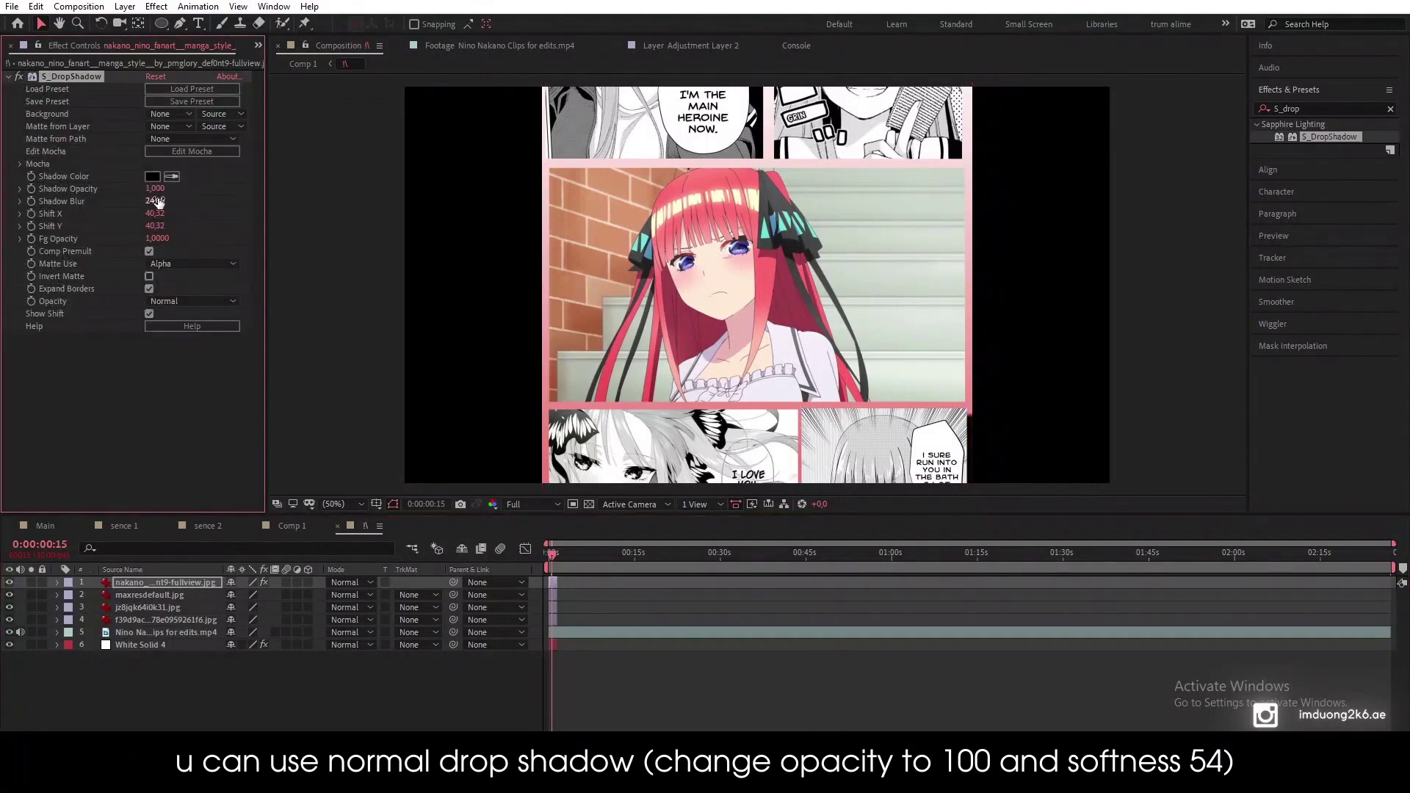
# Step: Apply the same S_DropShadow to the wipe plasma layer
pyautogui.click(147, 621)
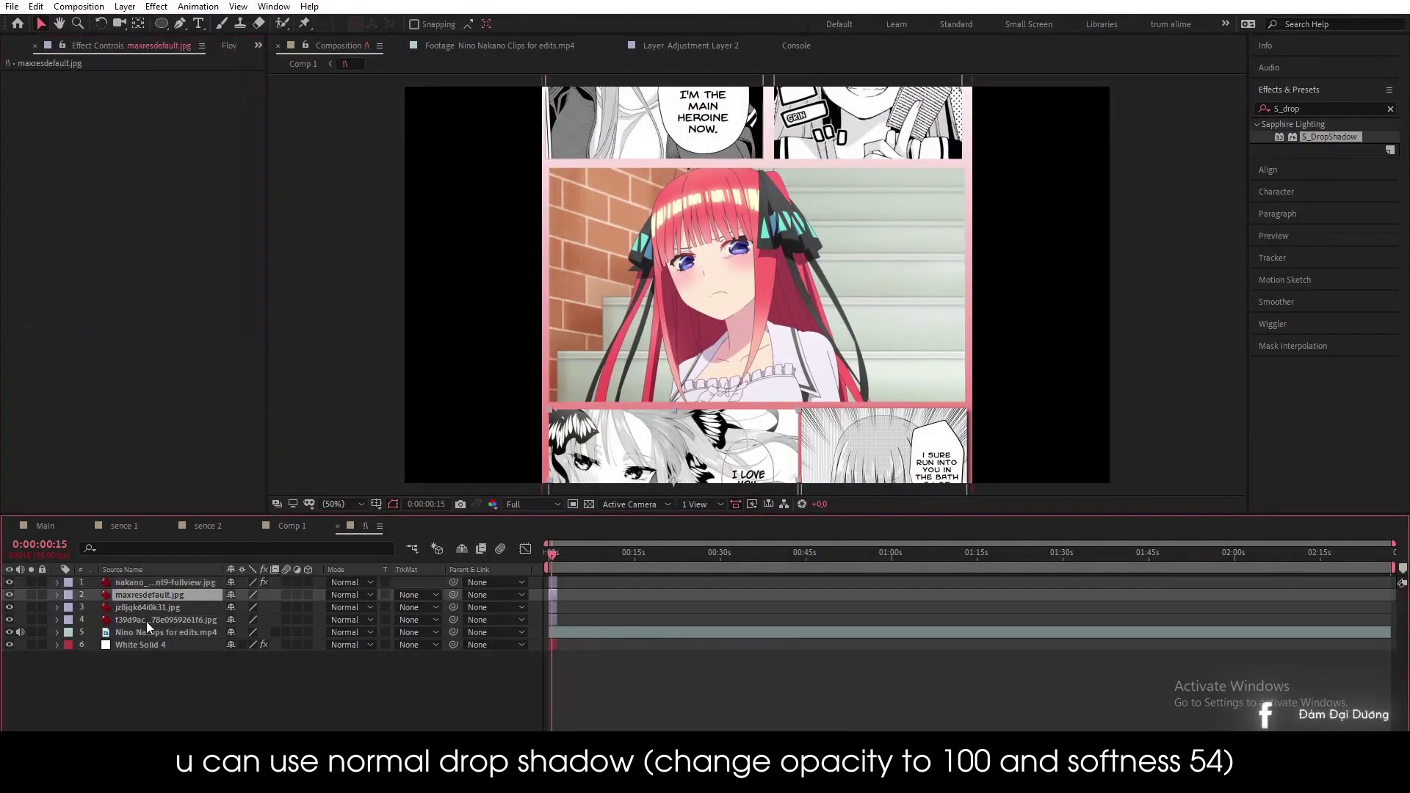
pyautogui.click(46, 526)
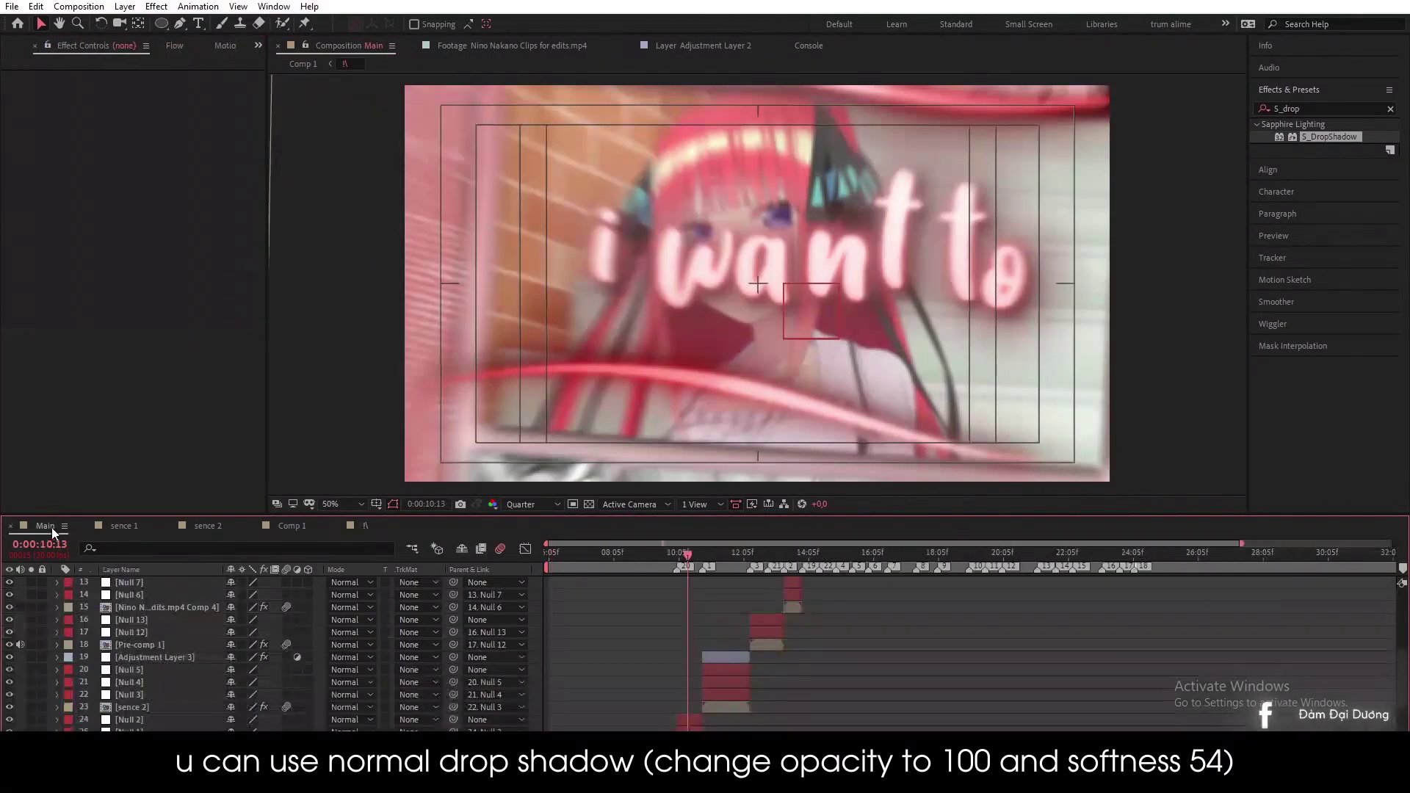
pyautogui.click(290, 525)
pyautogui.click(170, 620)
pyautogui.hotkey('ctrl', 'alt', 'shift', 'e')
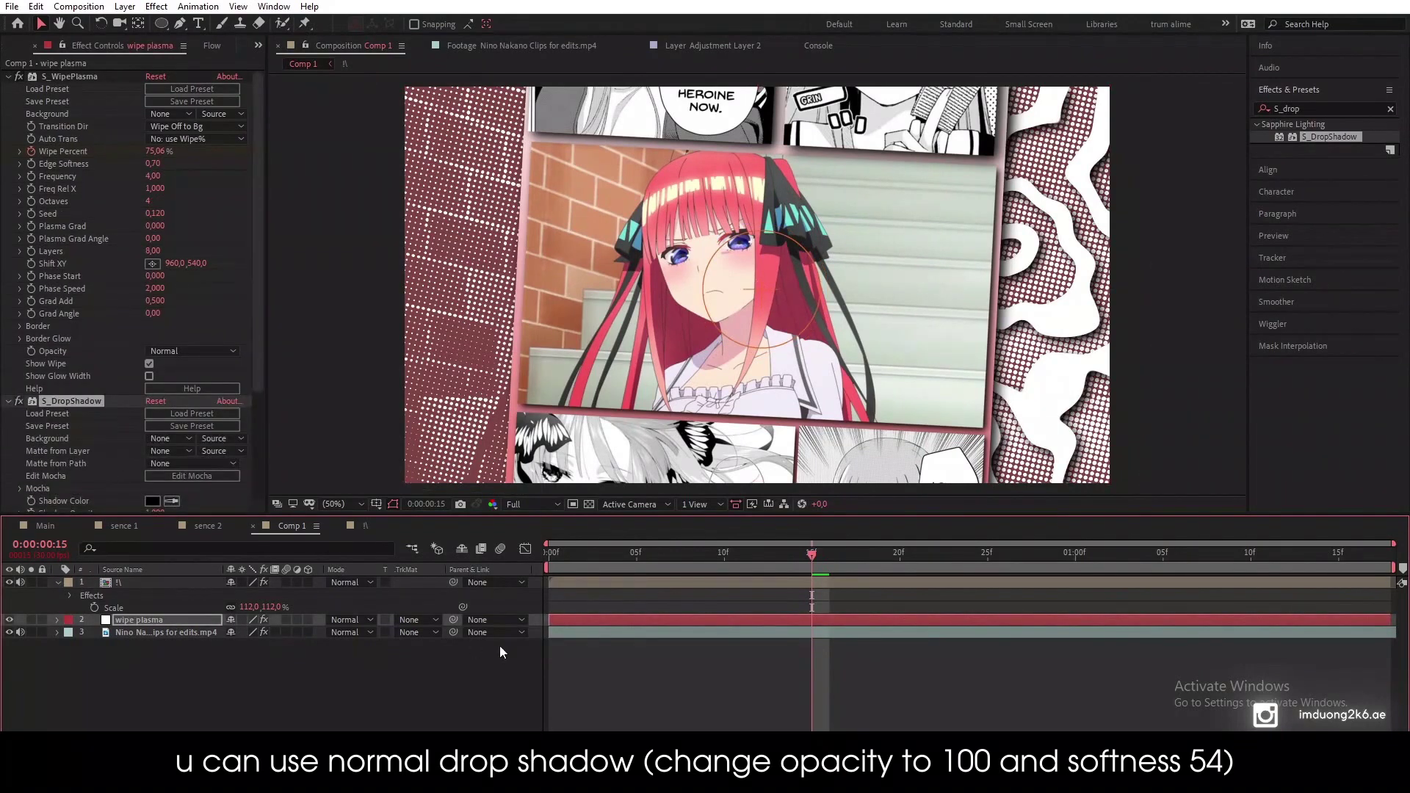
pyautogui.click(500, 645)
pyautogui.click(58, 583)
pyautogui.press('g')
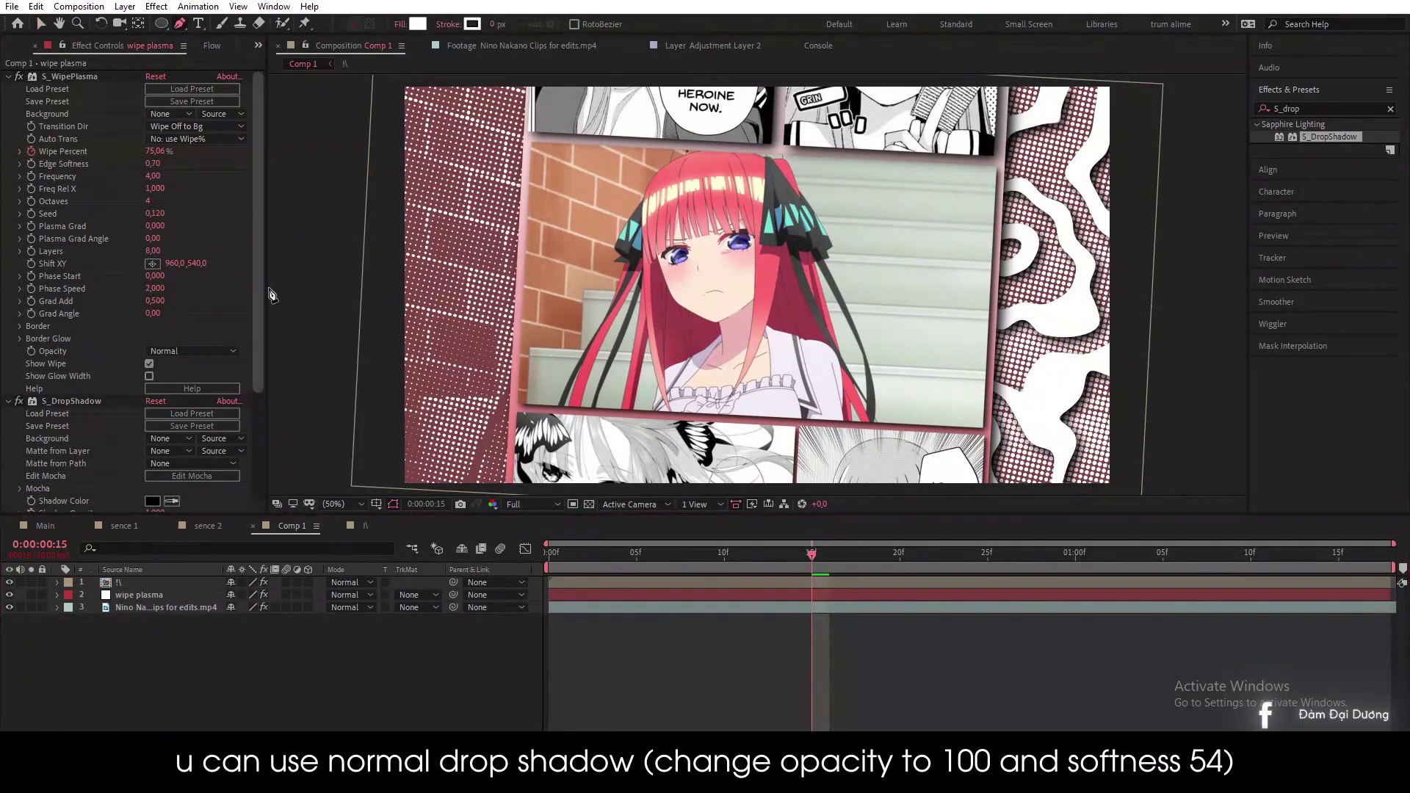
pyautogui.rightClick(288, 490)
# Step: Create a new solid layer named '3D Stroke'
pyautogui.moveTo(376, 503)
pyautogui.click(506, 537)
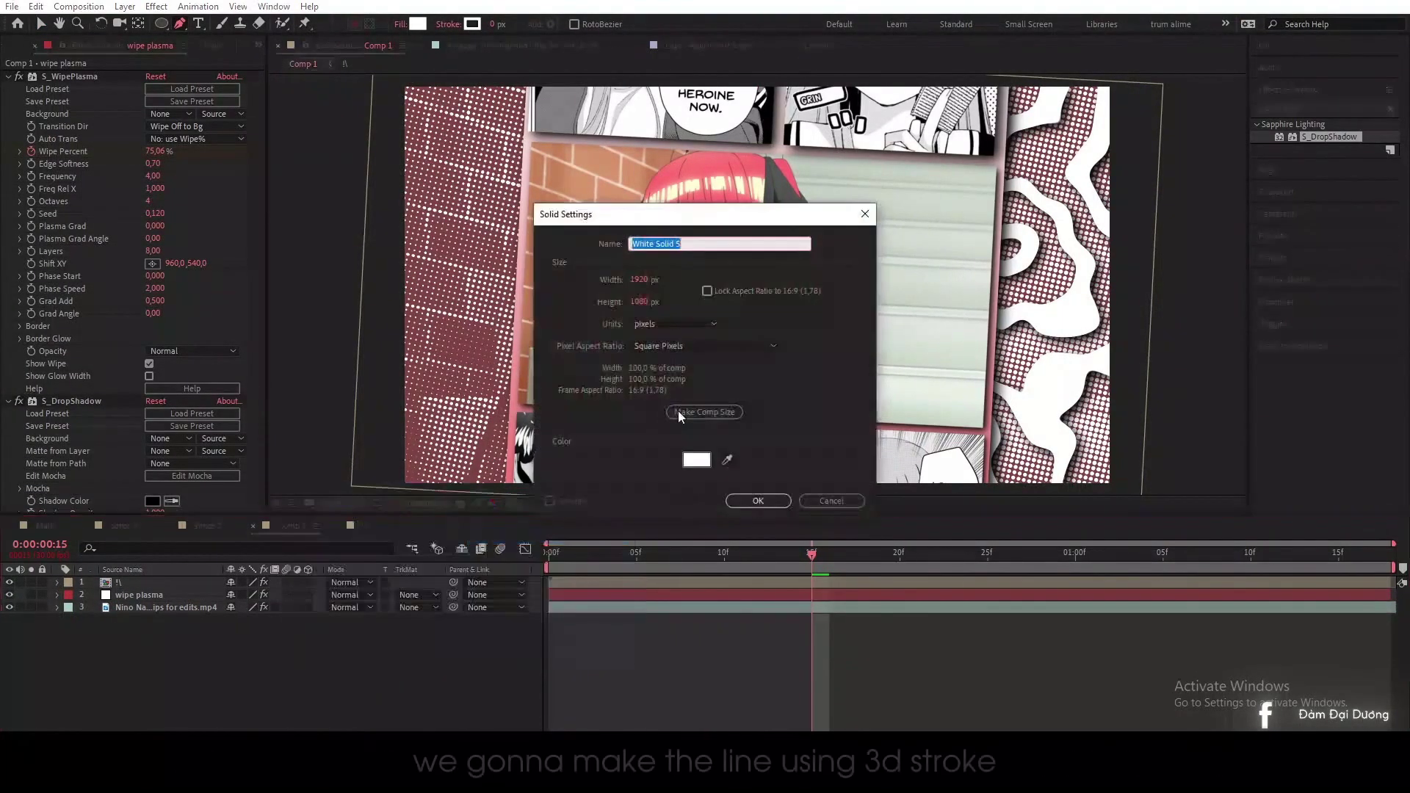
pyautogui.write('#D')
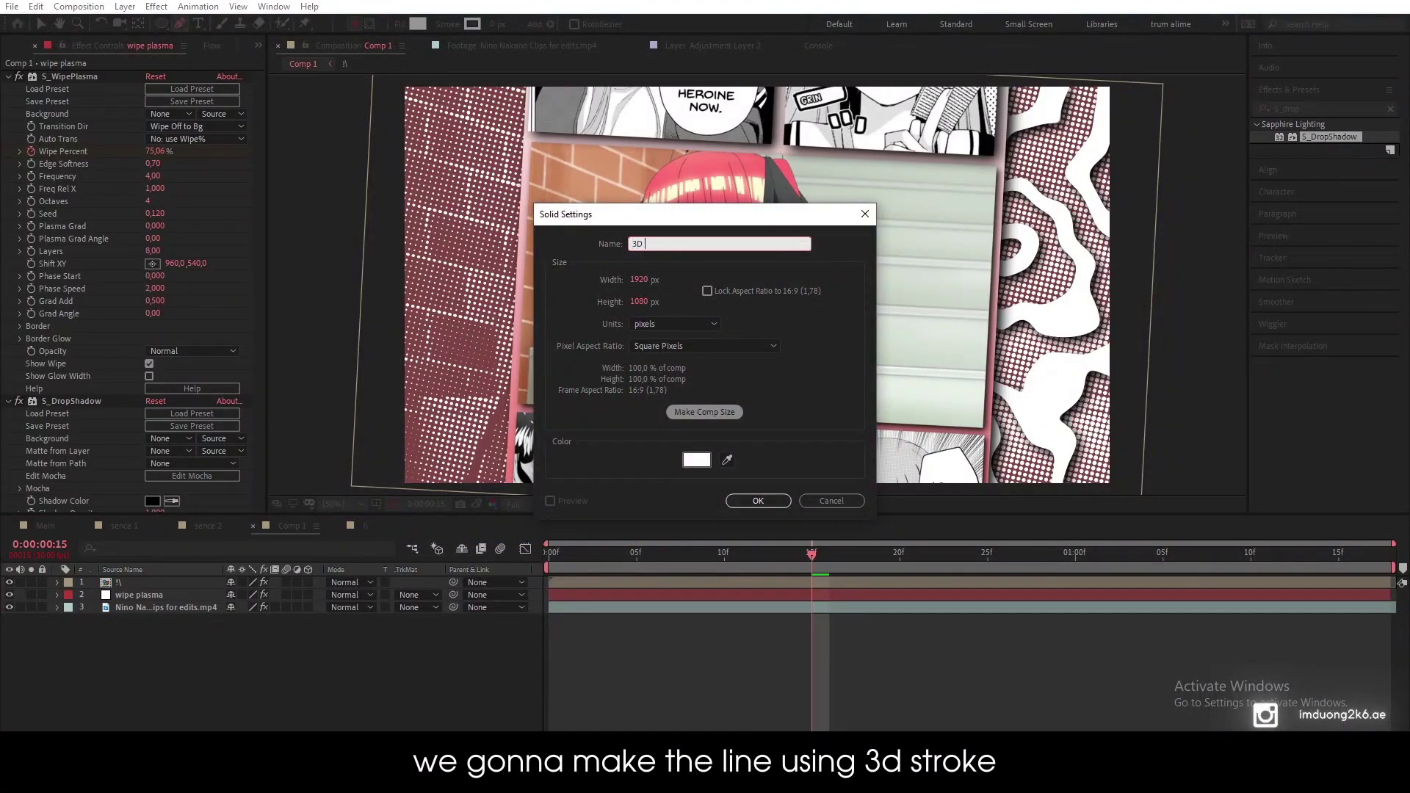
pyautogui.write('roke')
pyautogui.press('Return')
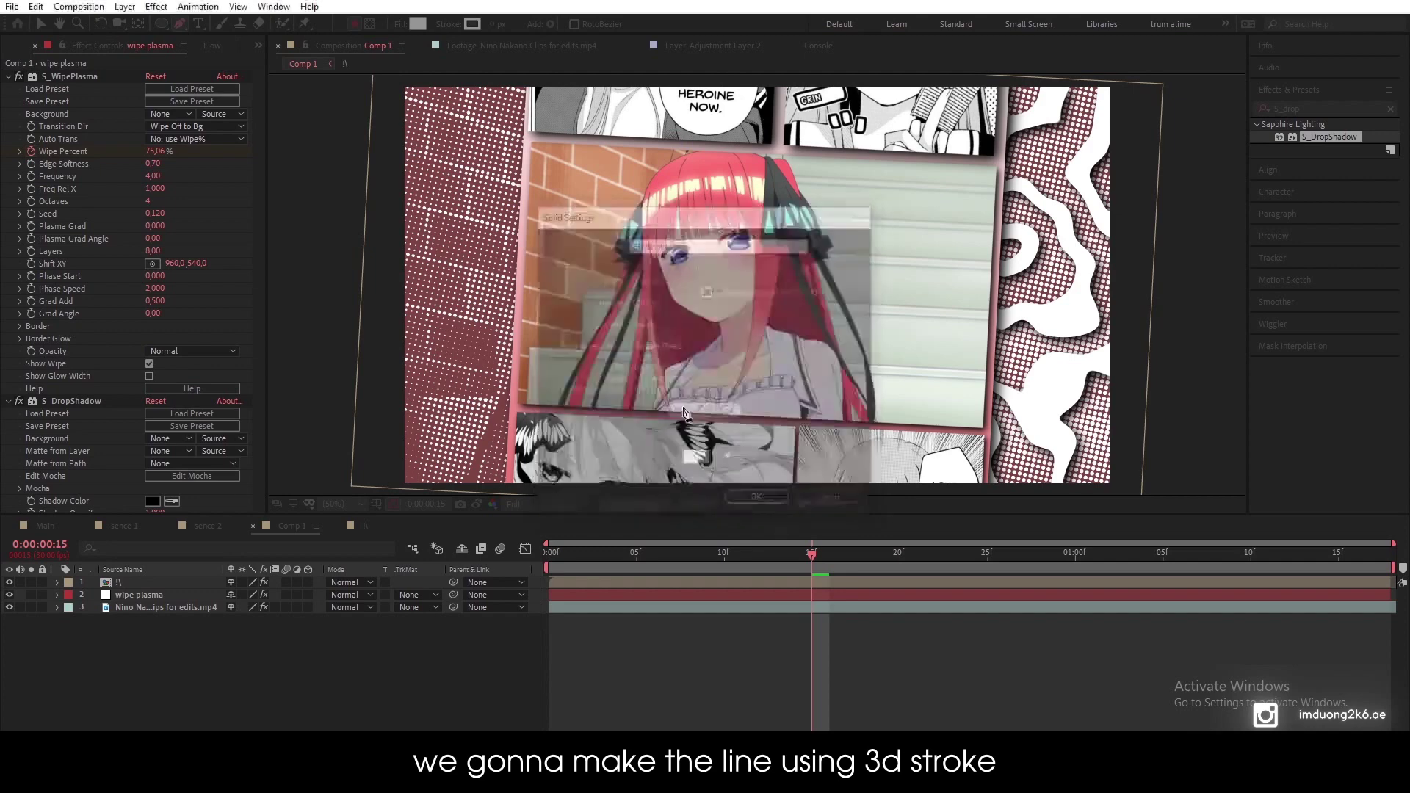
# Step: Draw a curved open Pen path across the frame from left to right
pyautogui.press(',')
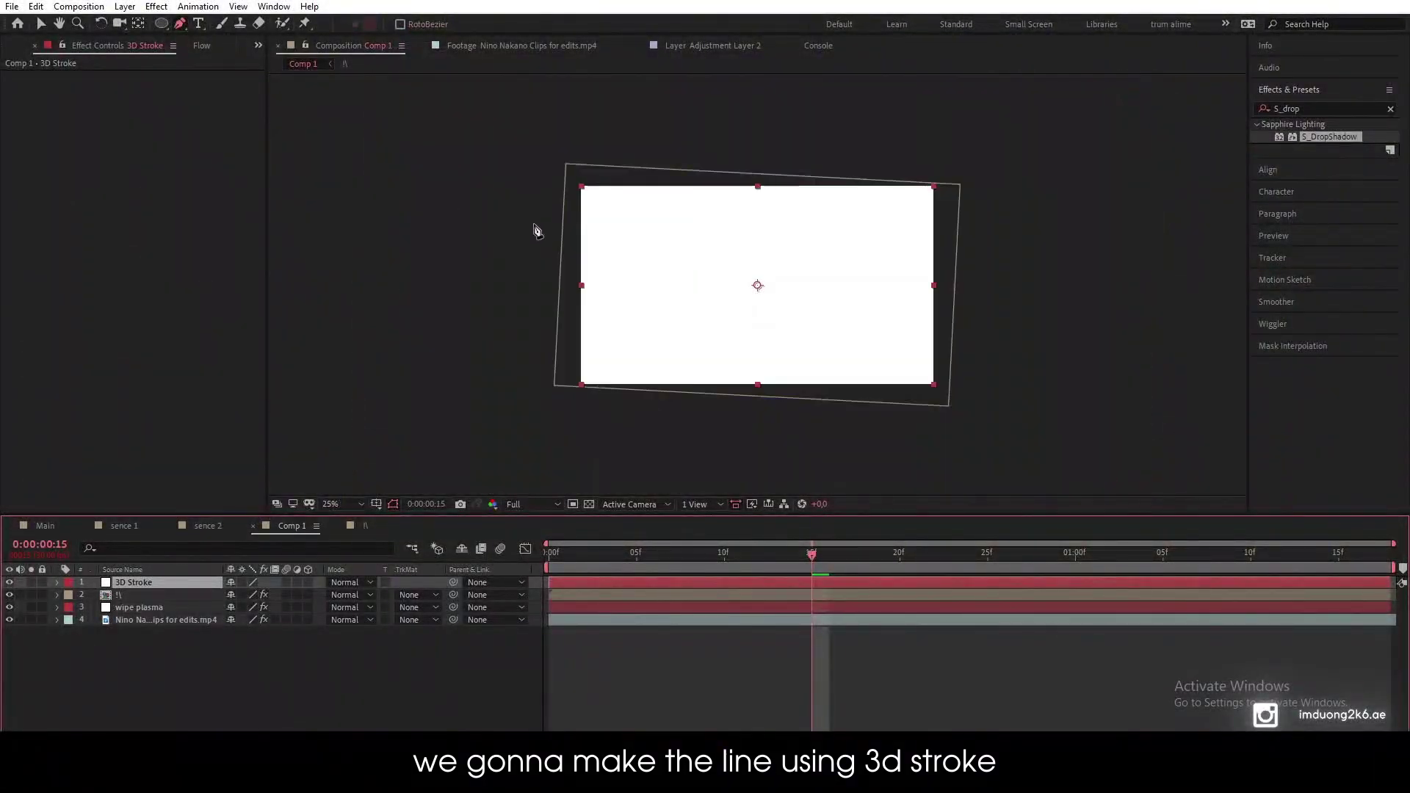
pyautogui.click(545, 241)
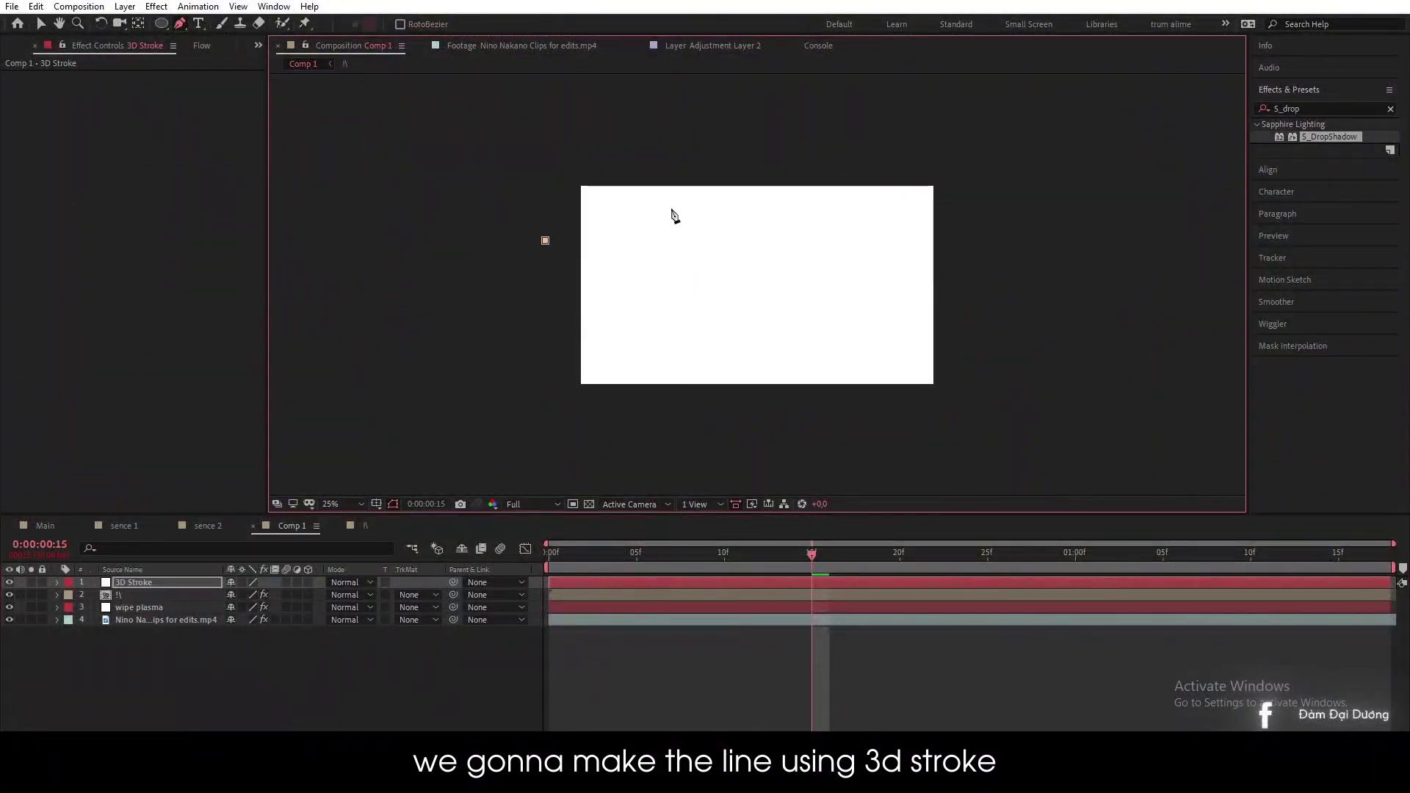
pyautogui.moveTo(670, 206); pyautogui.dragTo(724, 205)
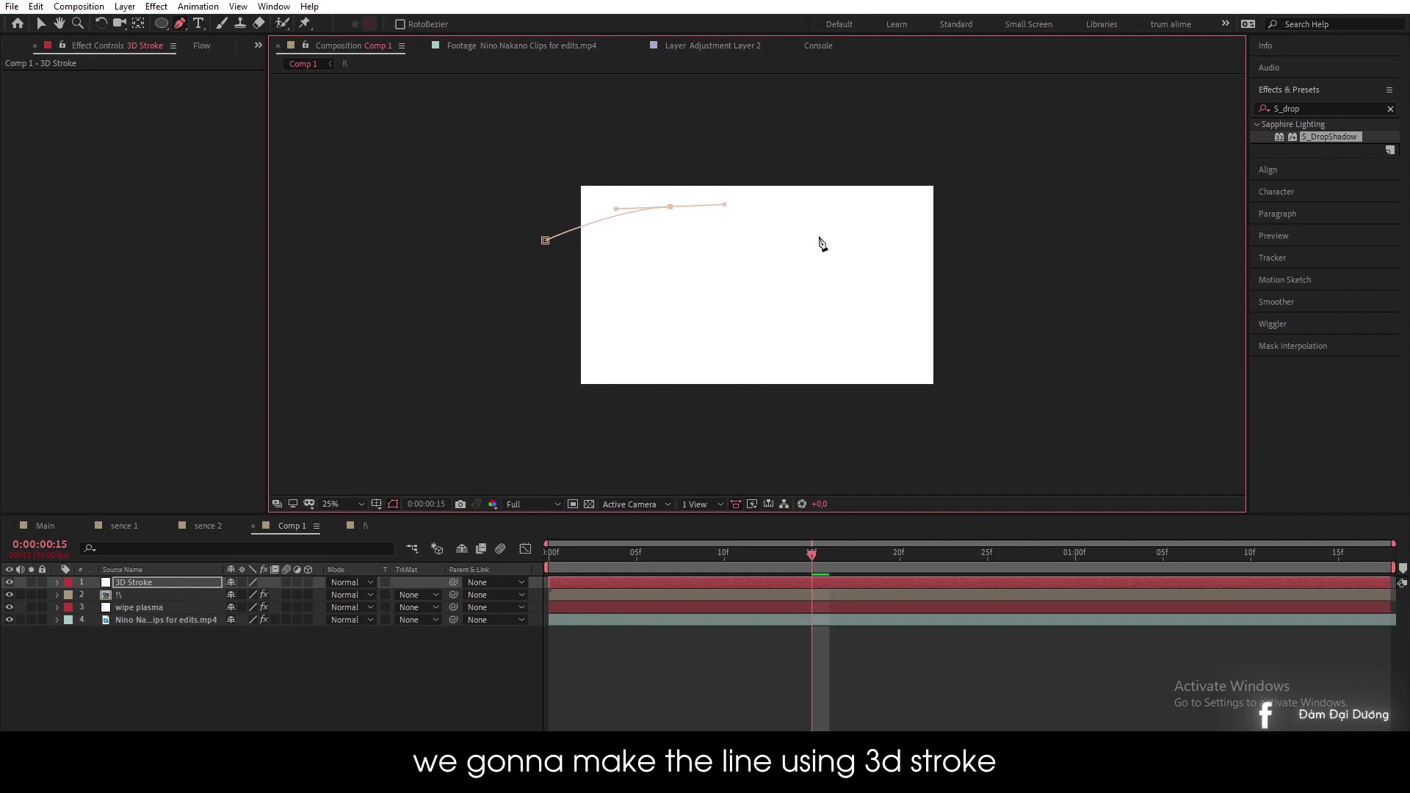
pyautogui.moveTo(824, 235); pyautogui.dragTo(859, 230)
pyautogui.click(984, 215)
pyautogui.moveTo(985, 217); pyautogui.dragTo(1003, 210)
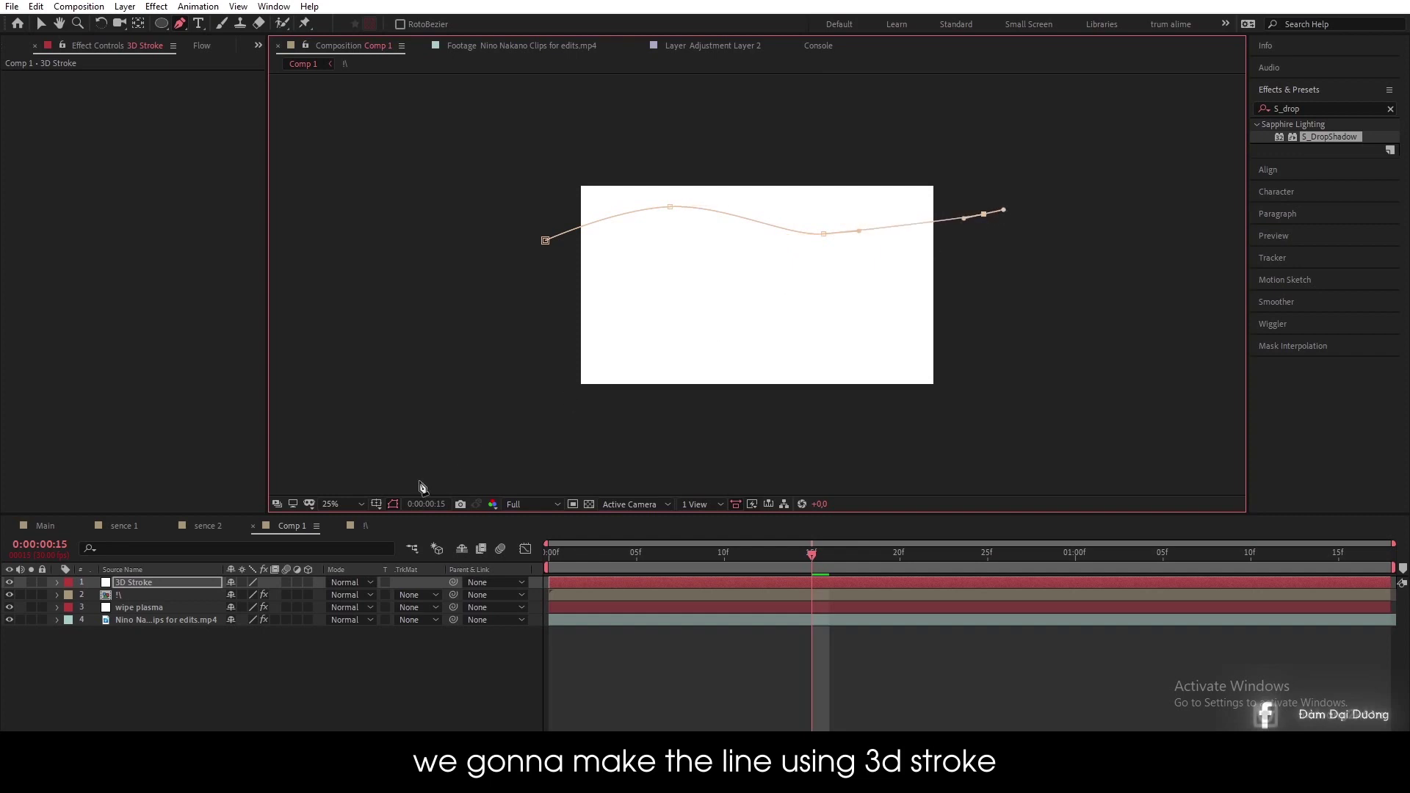
pyautogui.click(362, 507)
pyautogui.click(385, 261)
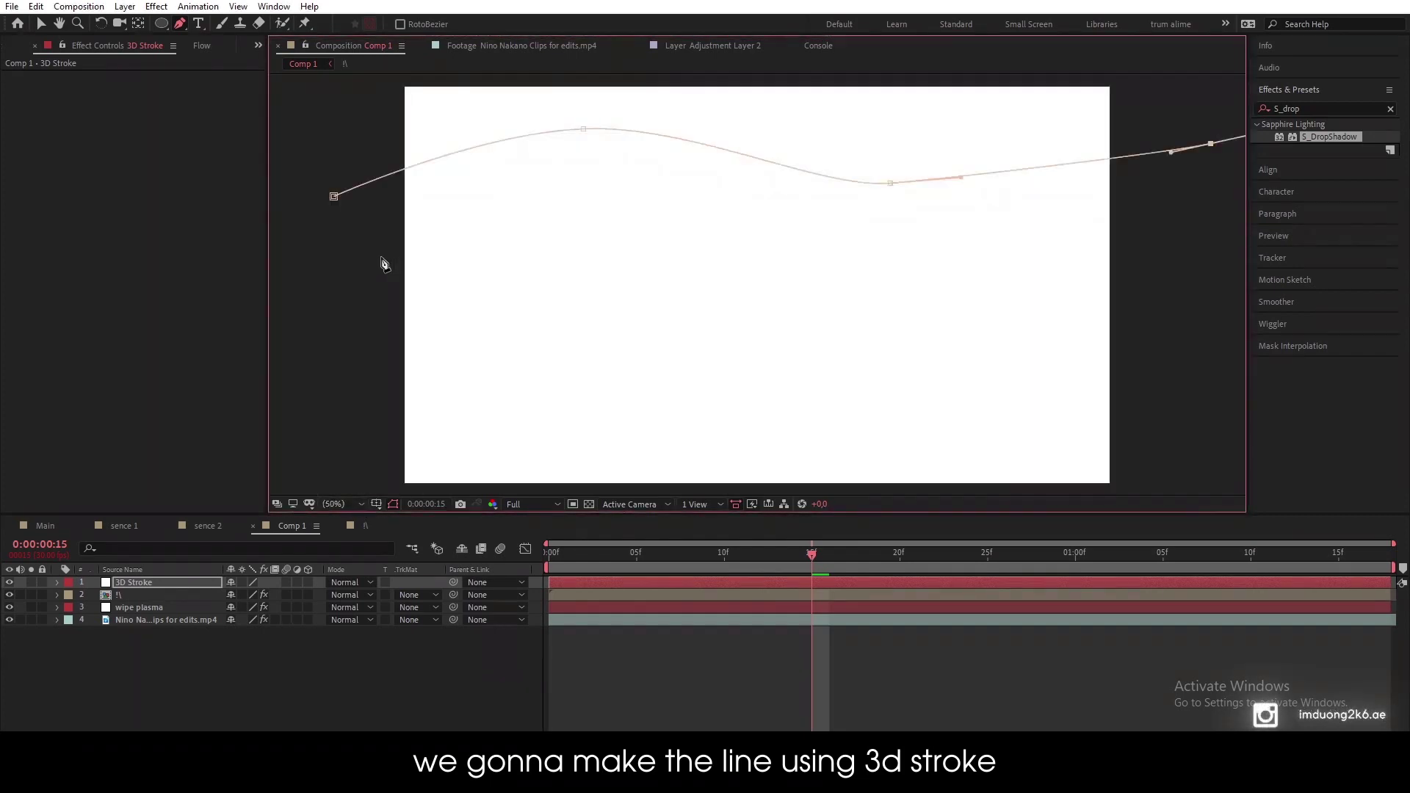
# Step: Adjust the path's Bezier handles into a smooth, wide wave
pyautogui.click(41, 24)
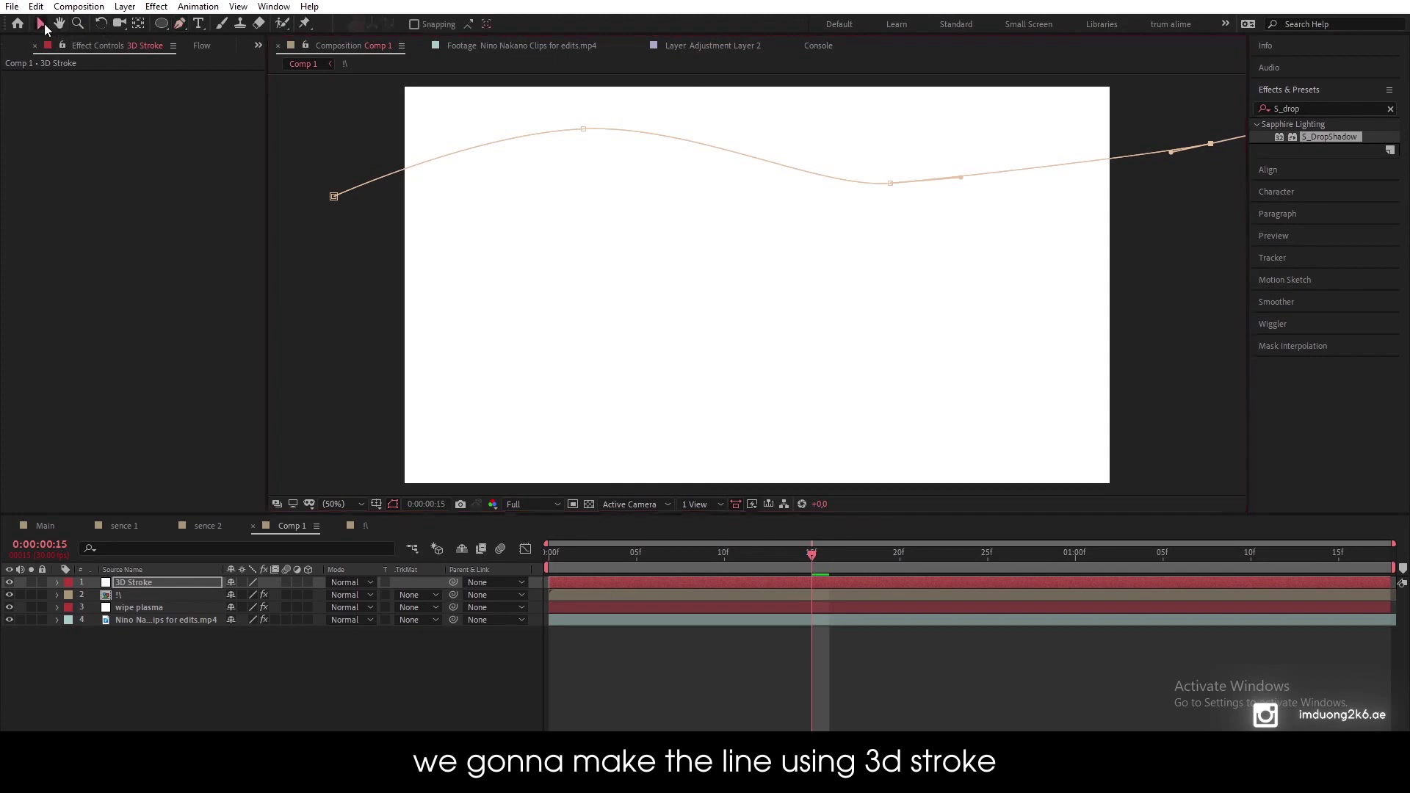
pyautogui.click(891, 184)
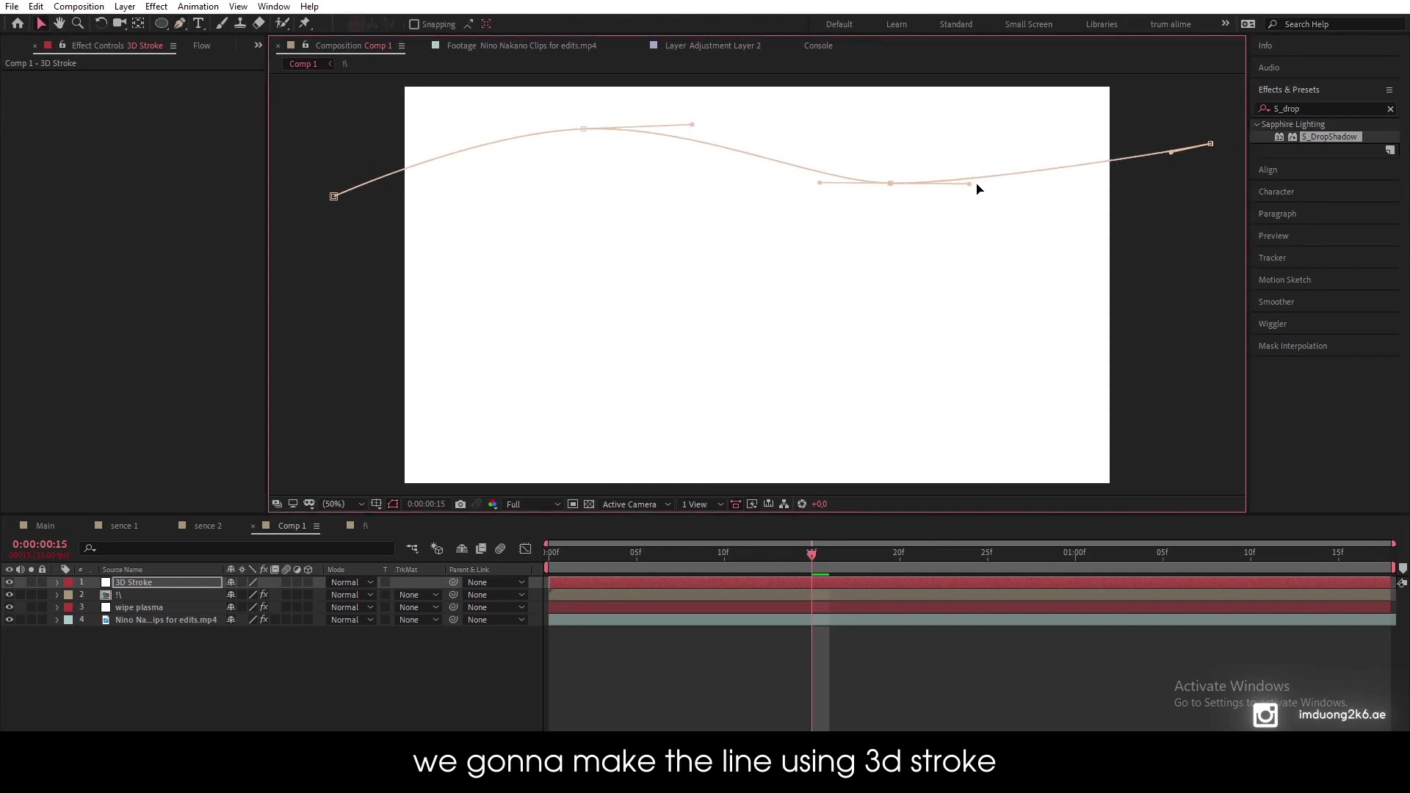
pyautogui.moveTo(966, 181); pyautogui.dragTo(985, 185)
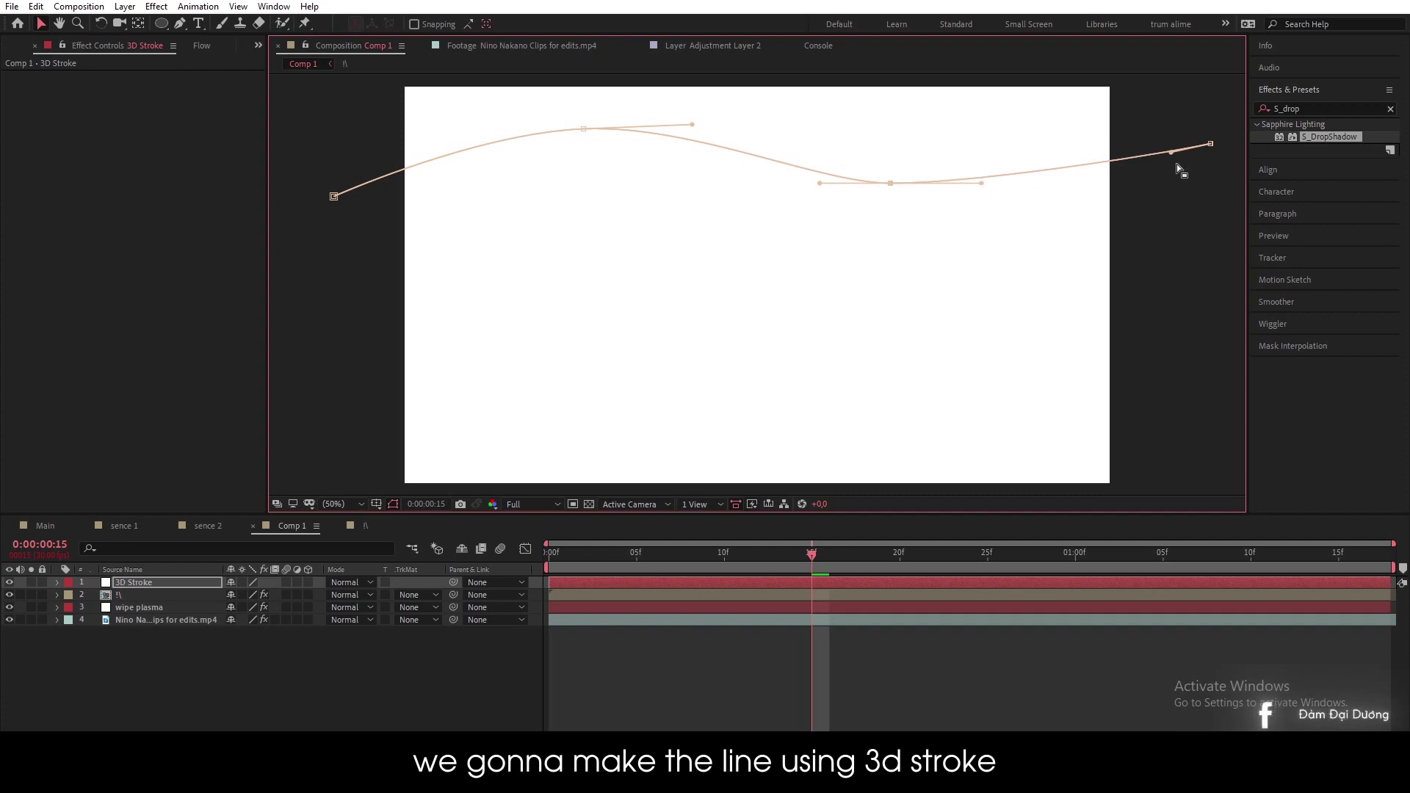
pyautogui.moveTo(1171, 153); pyautogui.dragTo(1214, 138)
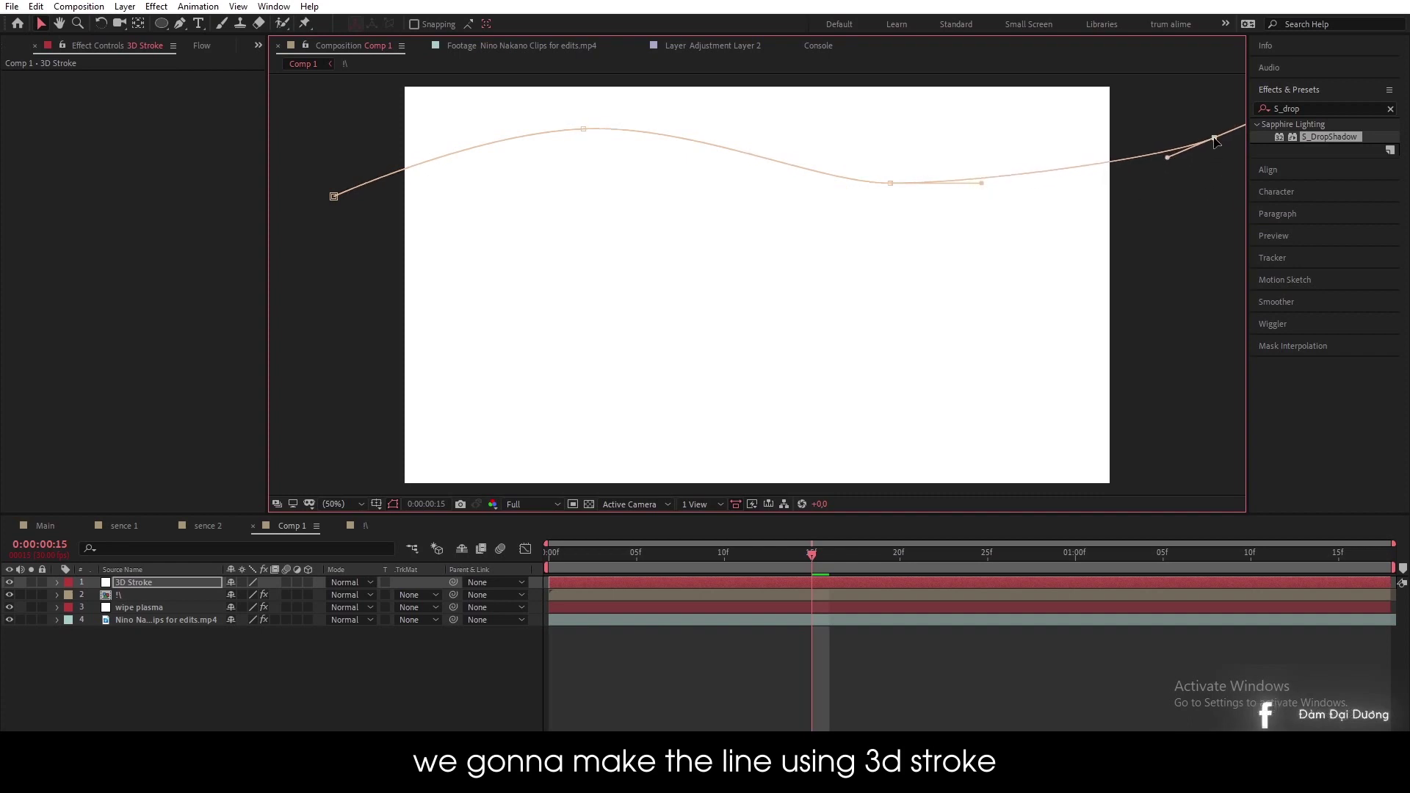
pyautogui.click(582, 130)
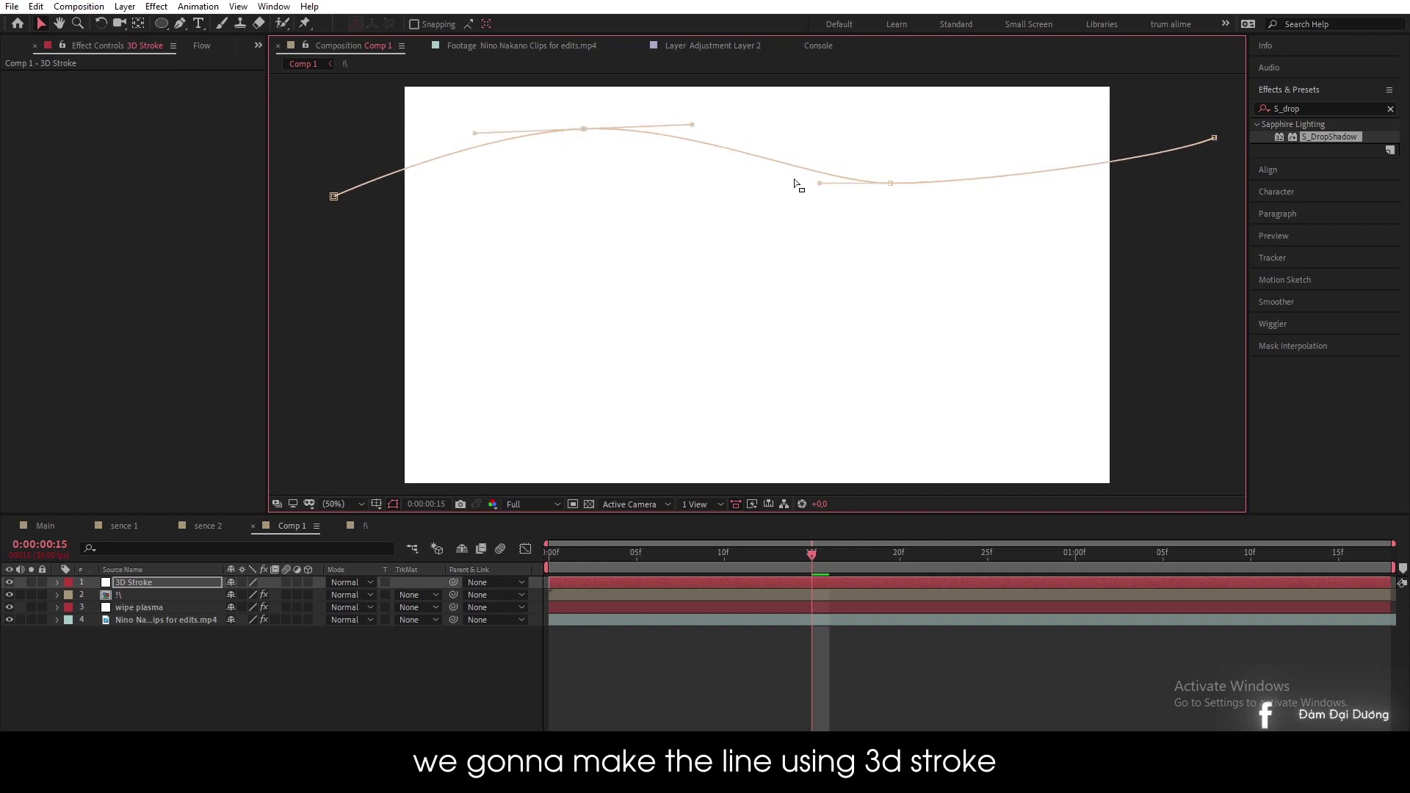
pyautogui.moveTo(821, 183); pyautogui.dragTo(779, 183)
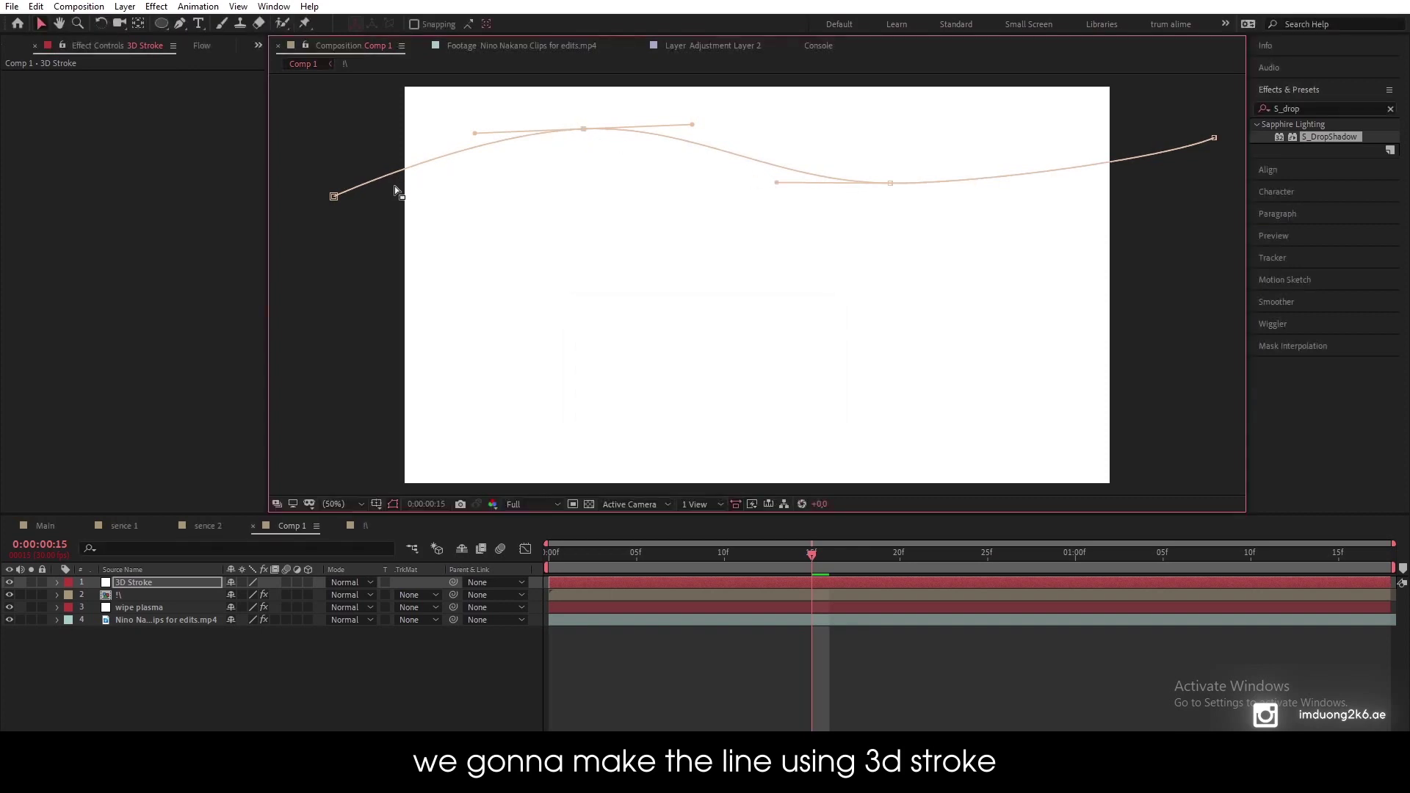
pyautogui.click(634, 662)
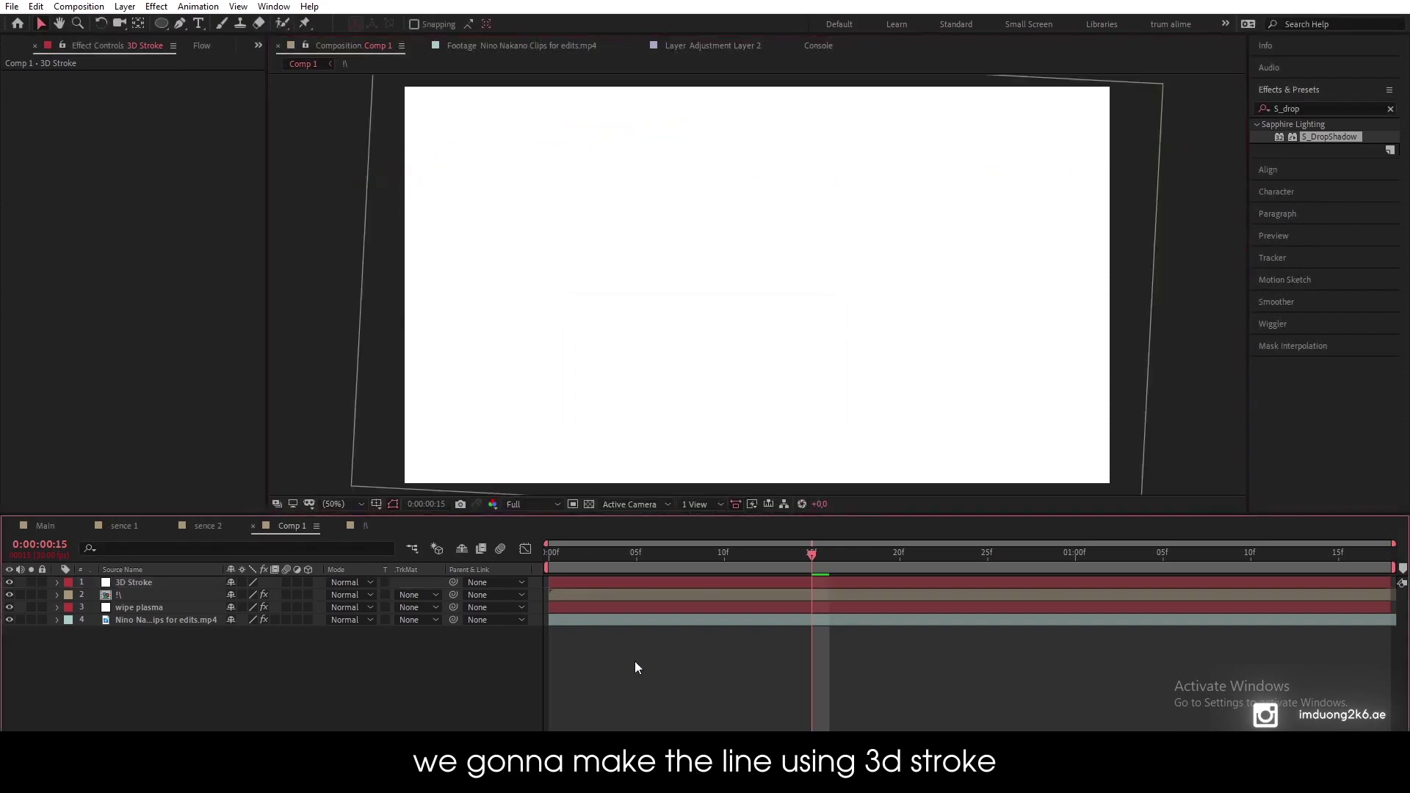
# Step: Apply Trapcode 3D Stroke to the 3D Stroke layer and solo it
pyautogui.click(174, 582)
pyautogui.click(1339, 108)
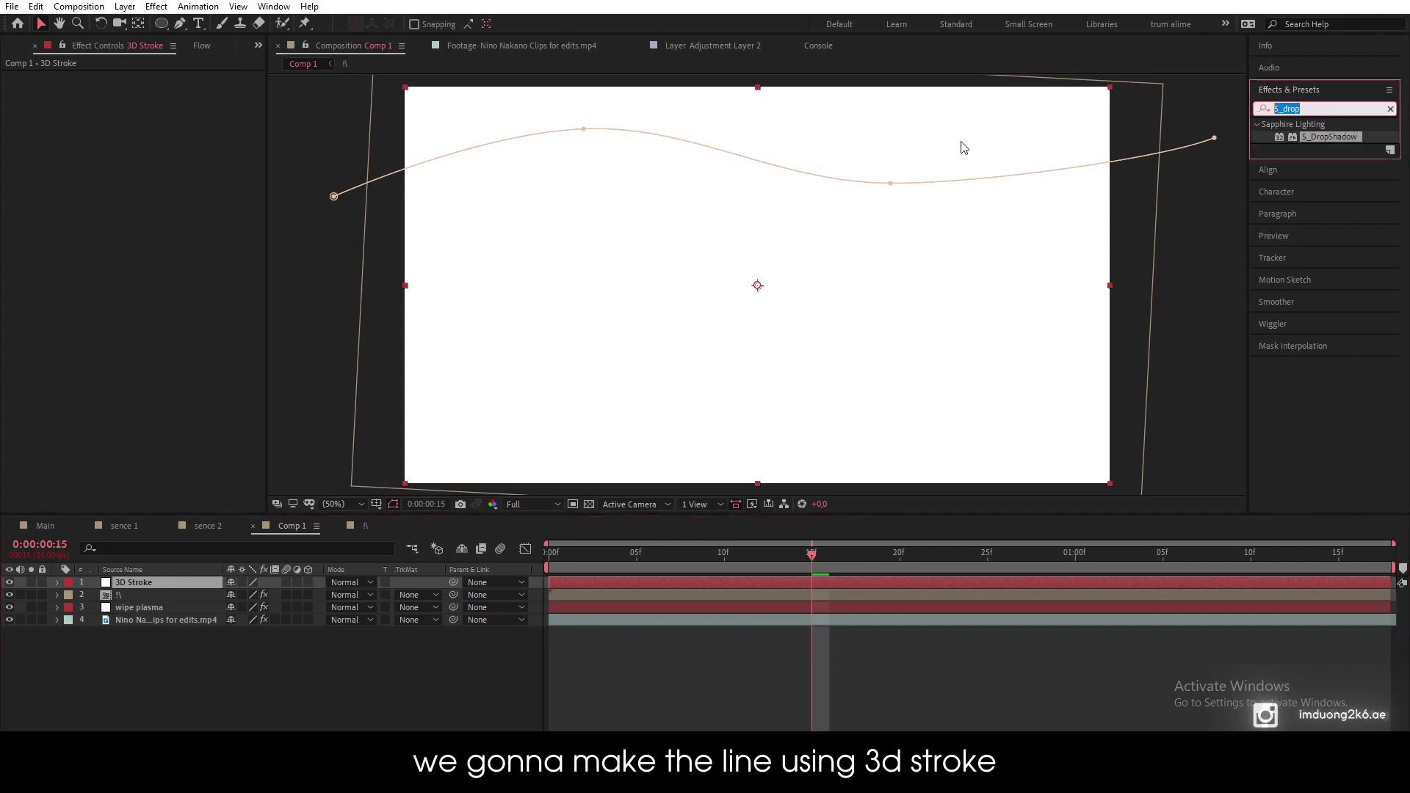
pyautogui.write('3d stroke')
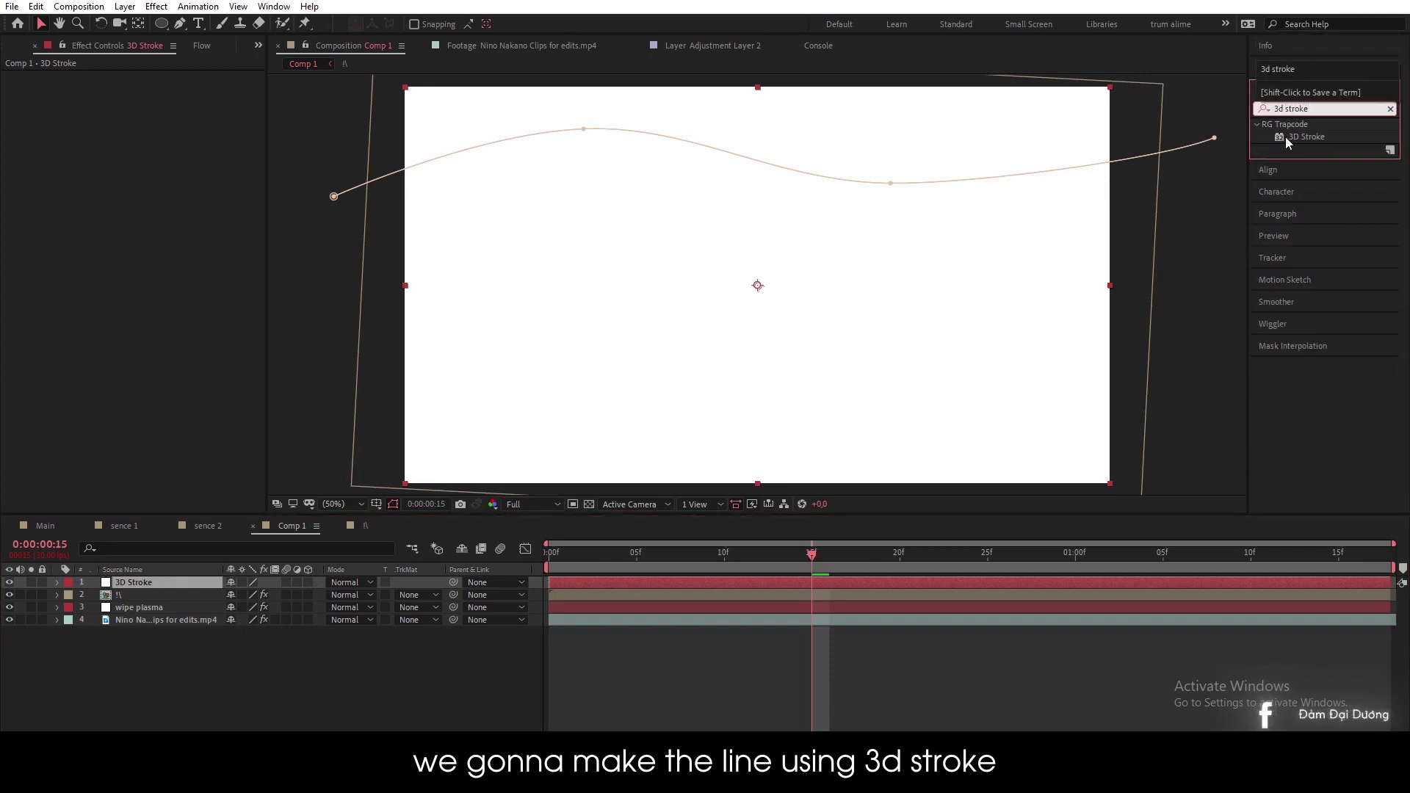
pyautogui.doubleClick(1285, 137)
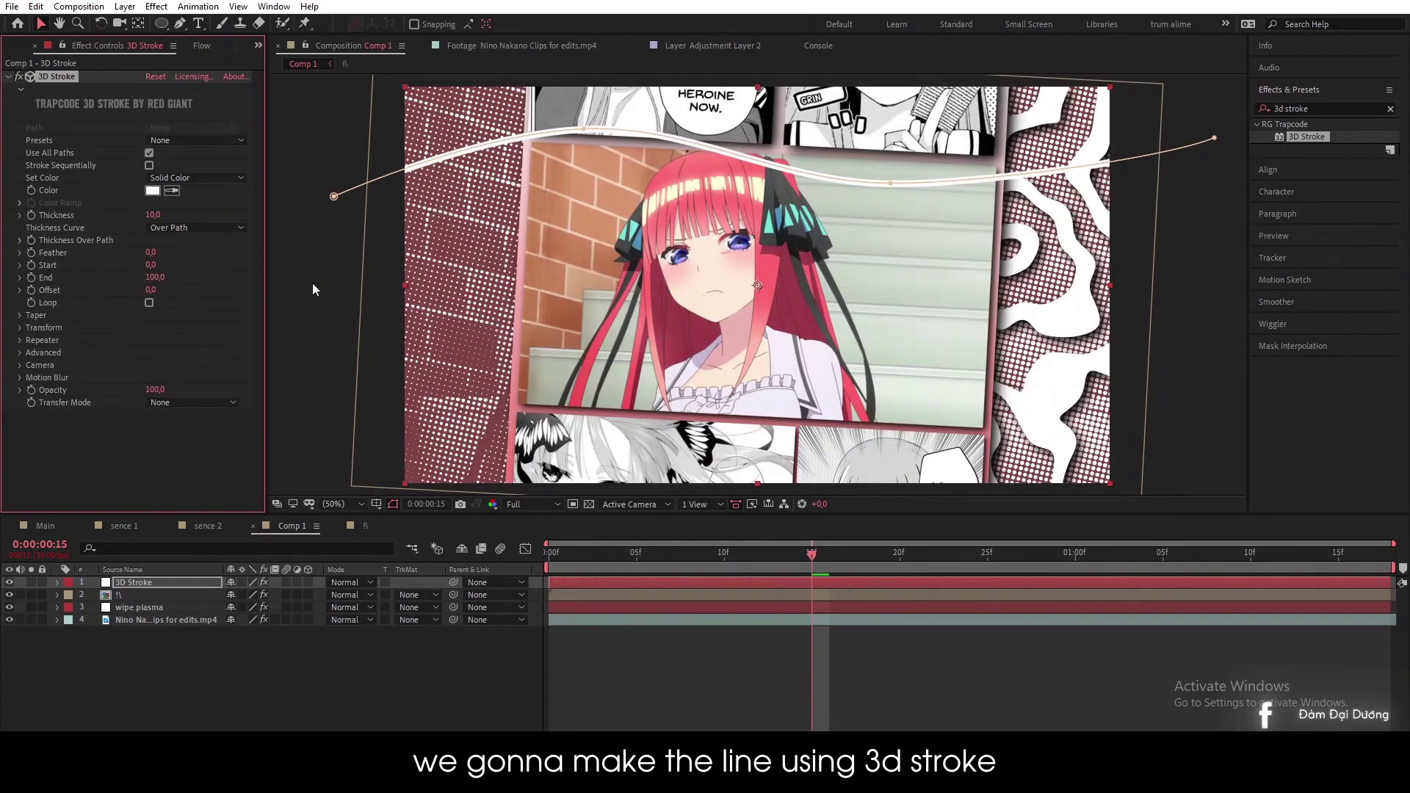
pyautogui.click(31, 583)
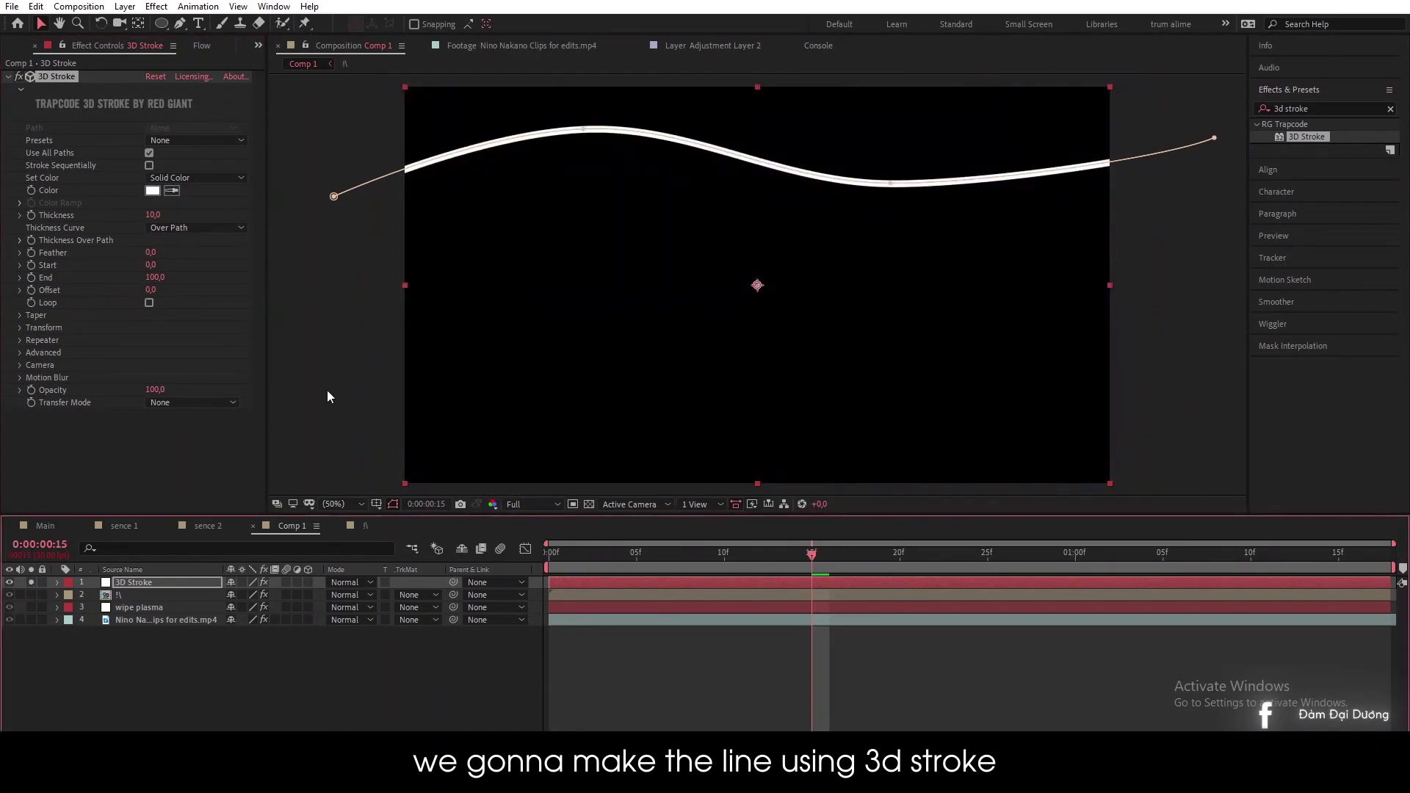
pyautogui.click(328, 391)
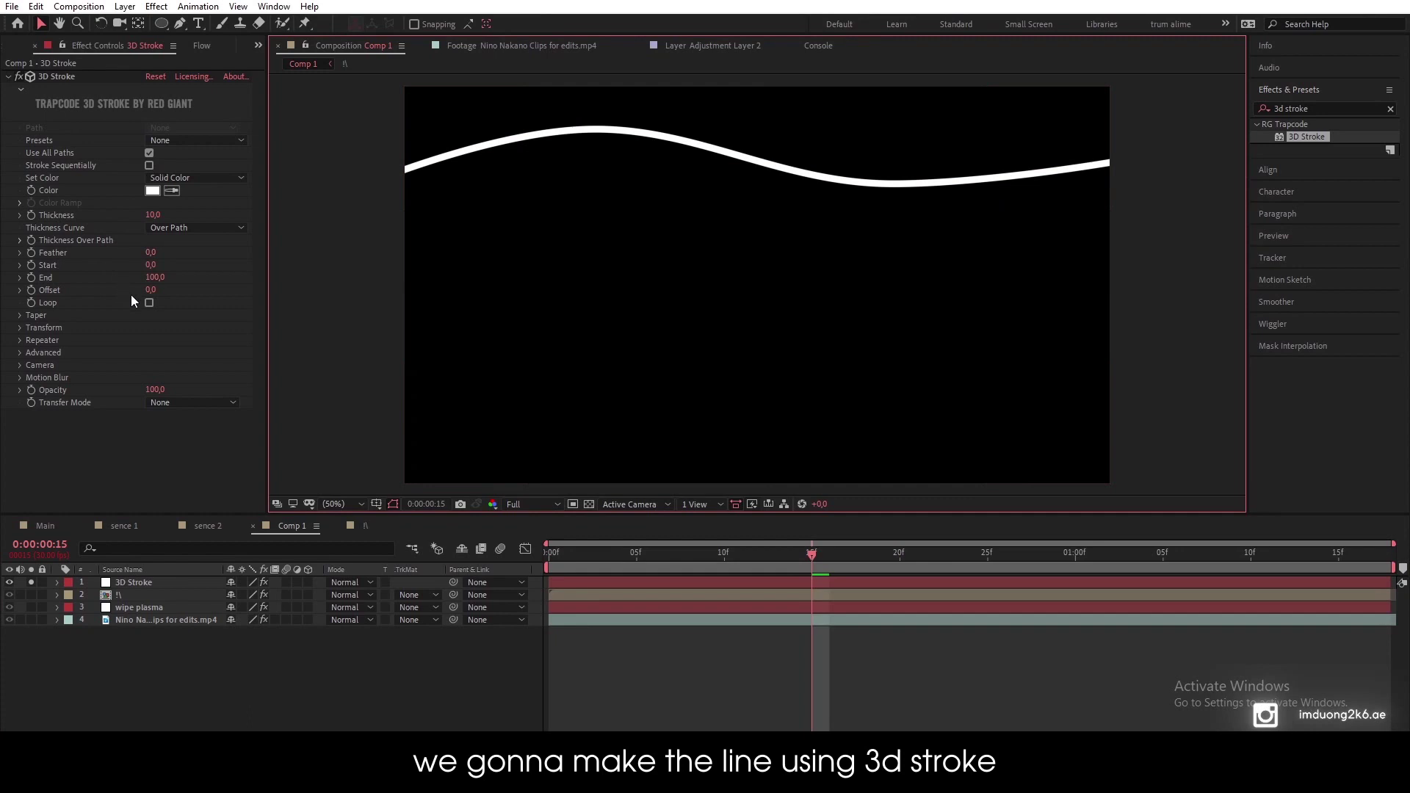
# Step: Enable Taper in 3D Stroke so both line ends thin out
pyautogui.click(22, 315)
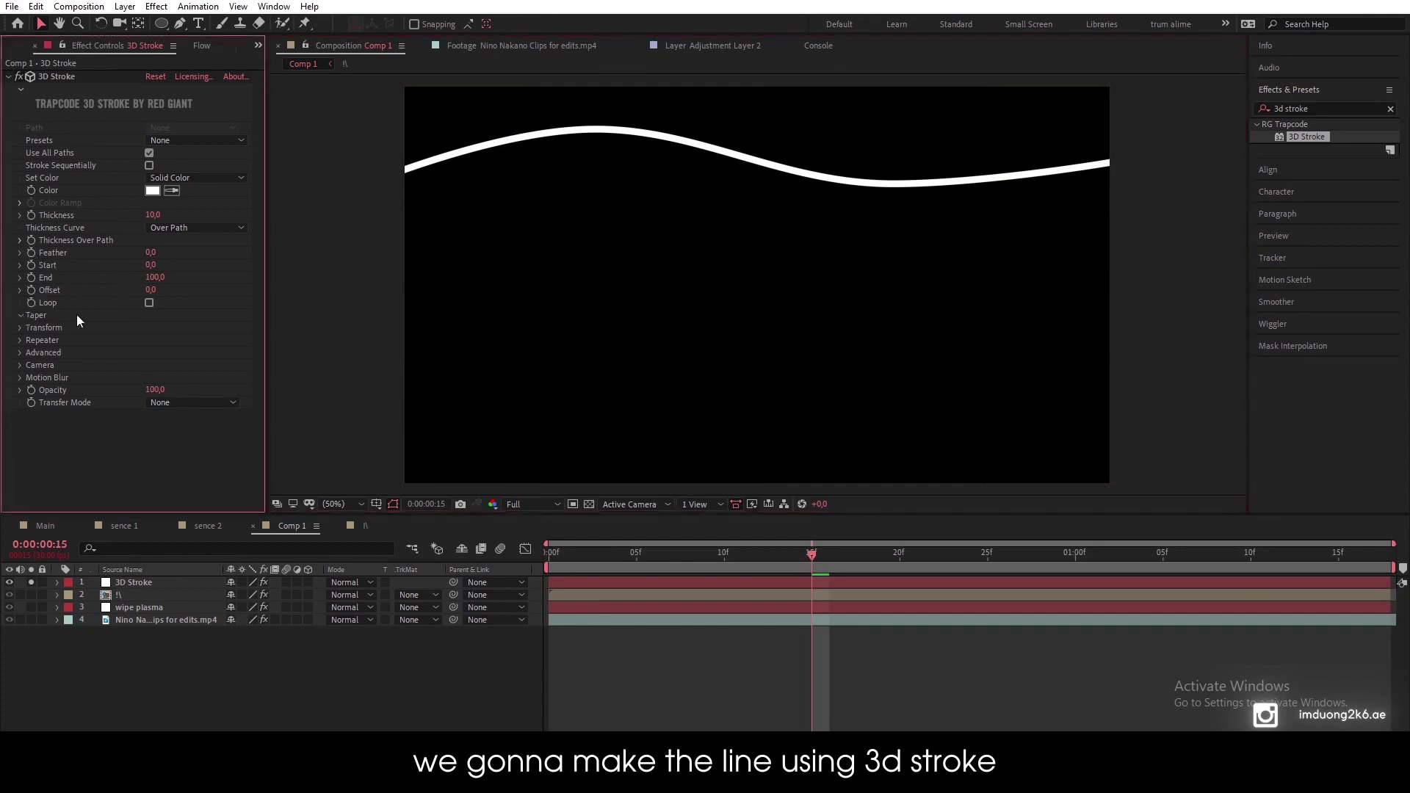
pyautogui.click(149, 329)
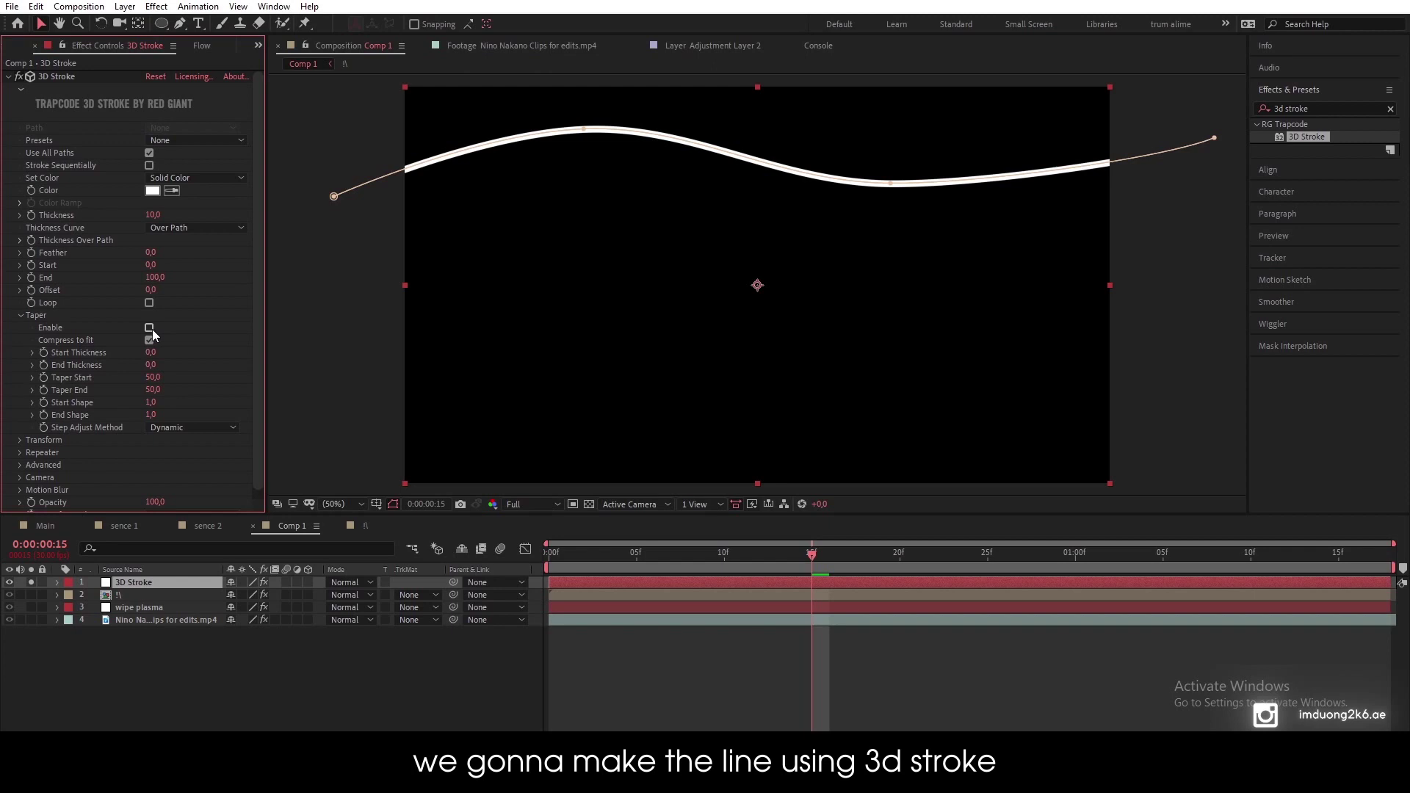
pyautogui.click(150, 328)
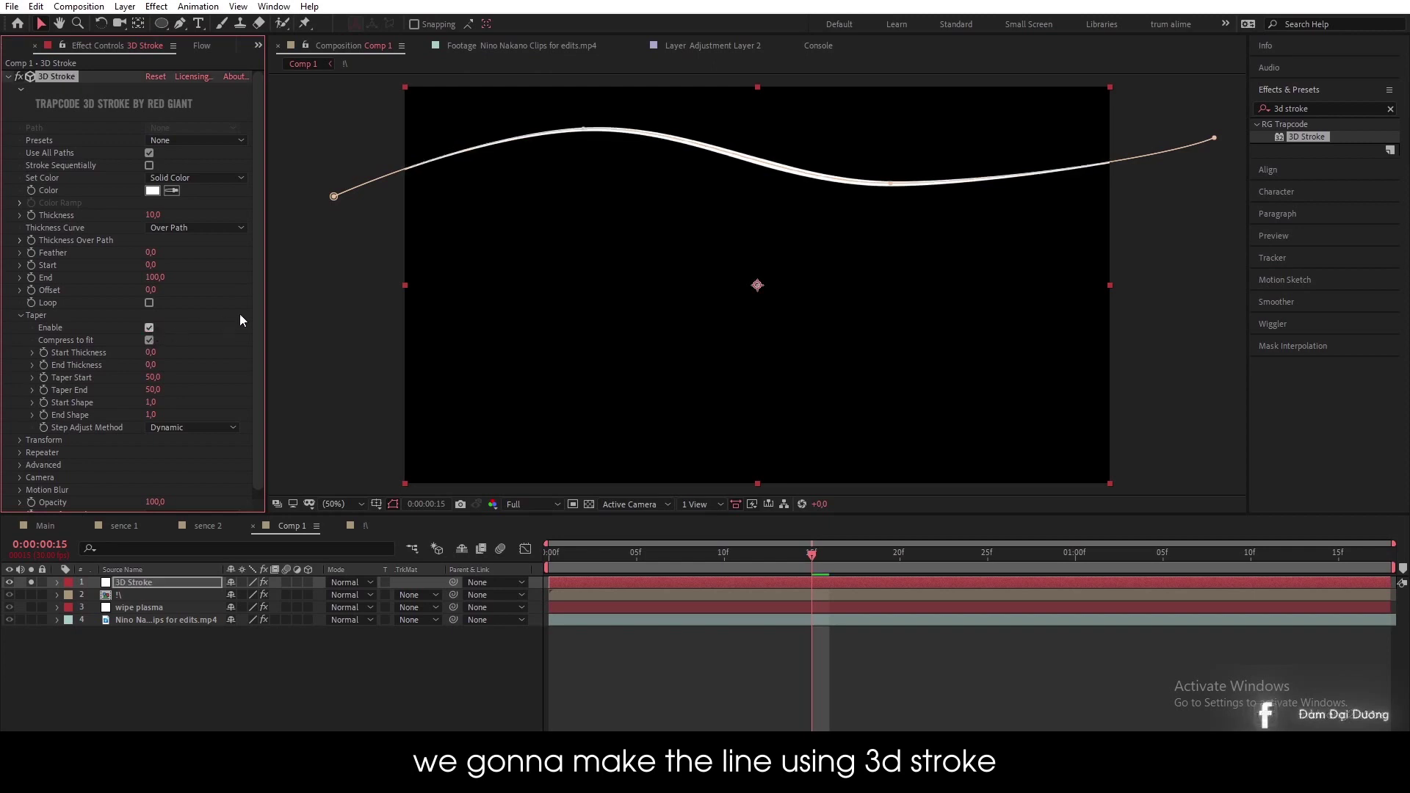
pyautogui.click(310, 294)
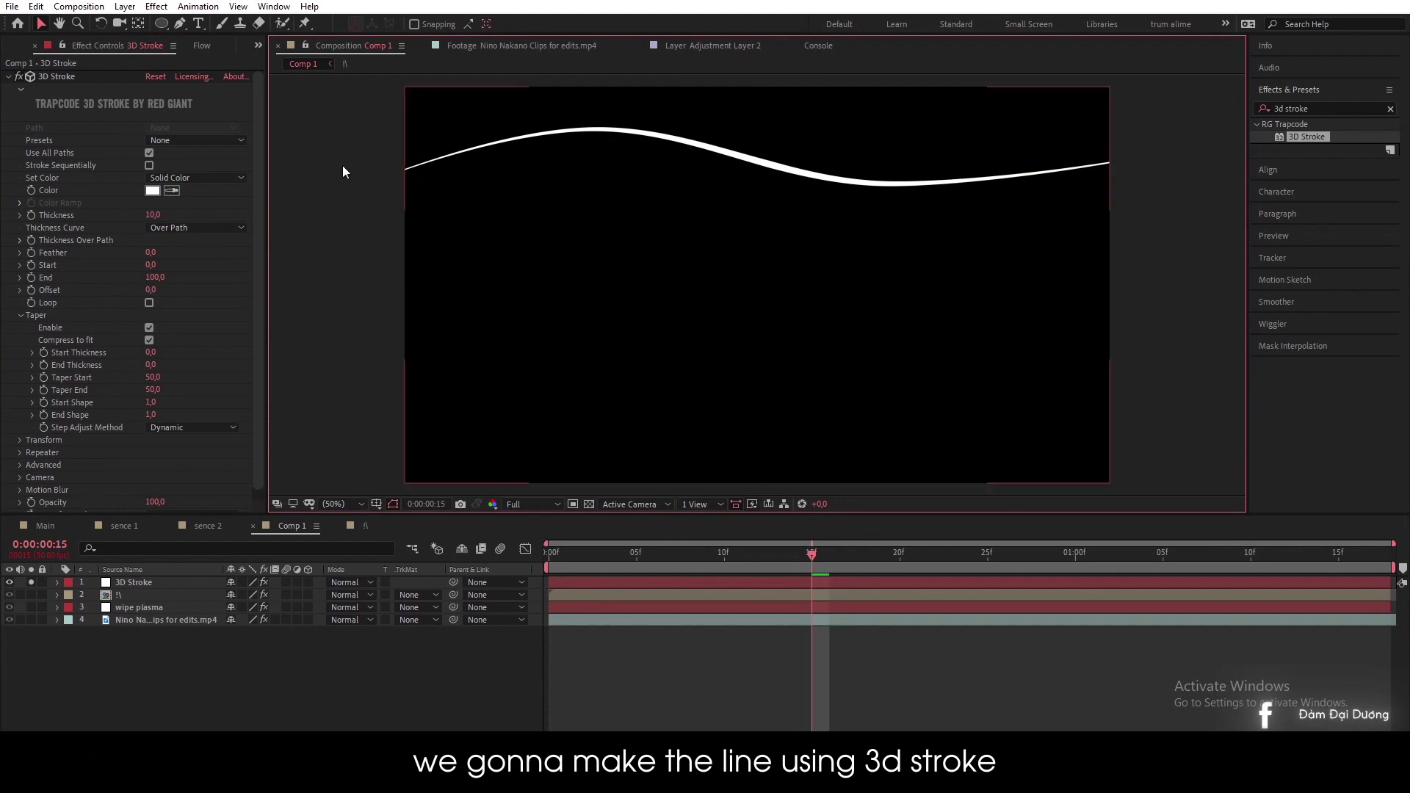
pyautogui.click(6, 76)
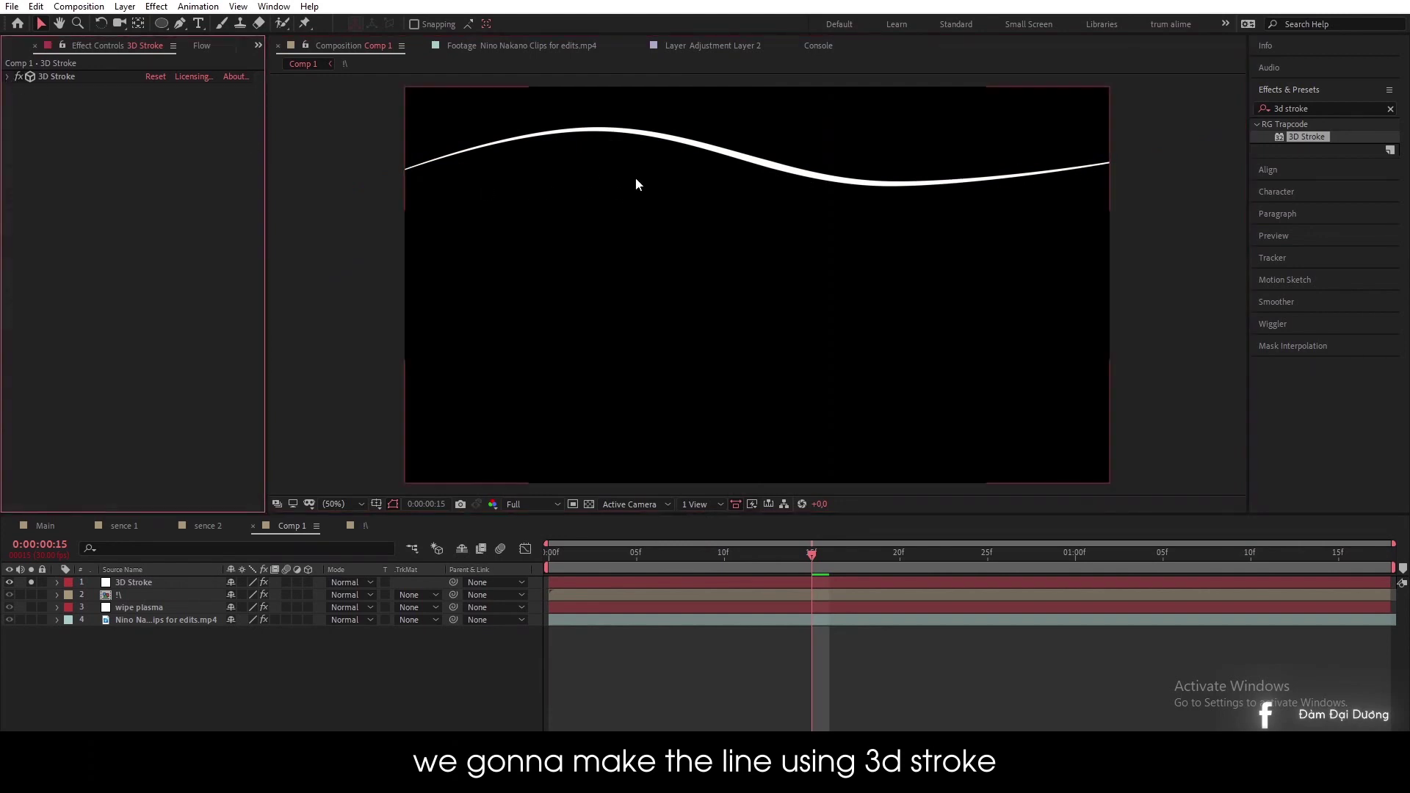
# Step: Set 3D Stroke thickness to 17,1, move both path ends, and keyframe Start and End
pyautogui.click(6, 77)
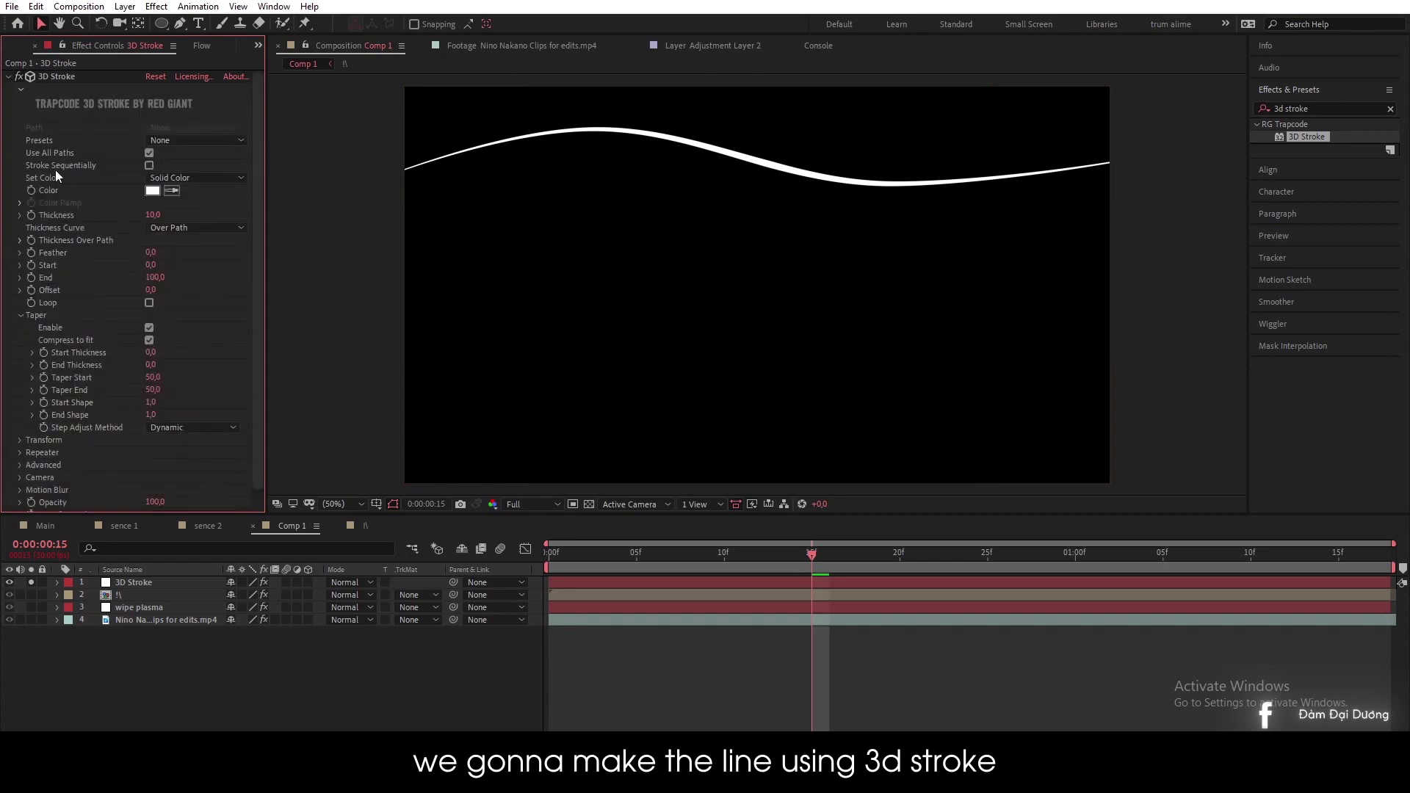
pyautogui.moveTo(150, 216); pyautogui.dragTo(205, 215)
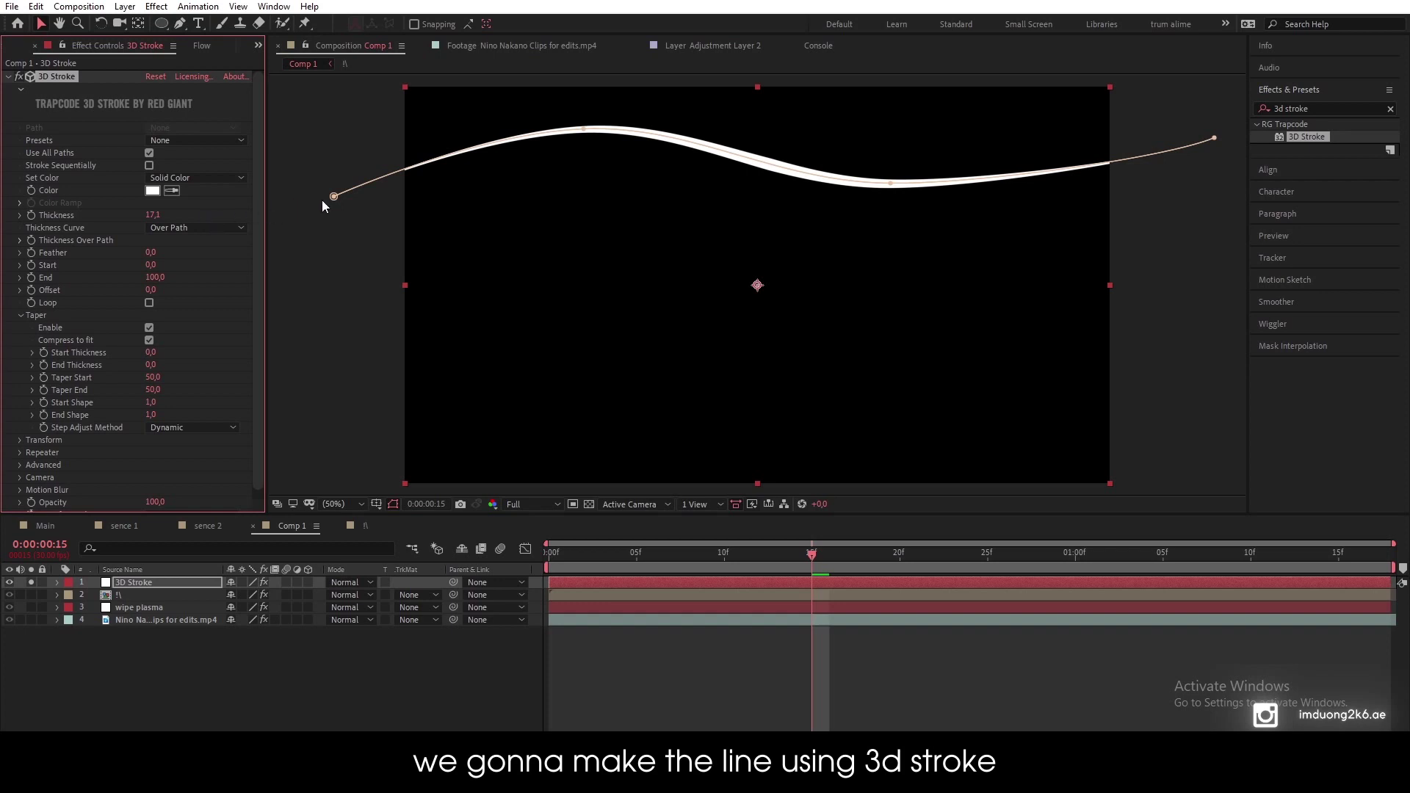
pyautogui.moveTo(335, 196); pyautogui.dragTo(385, 185)
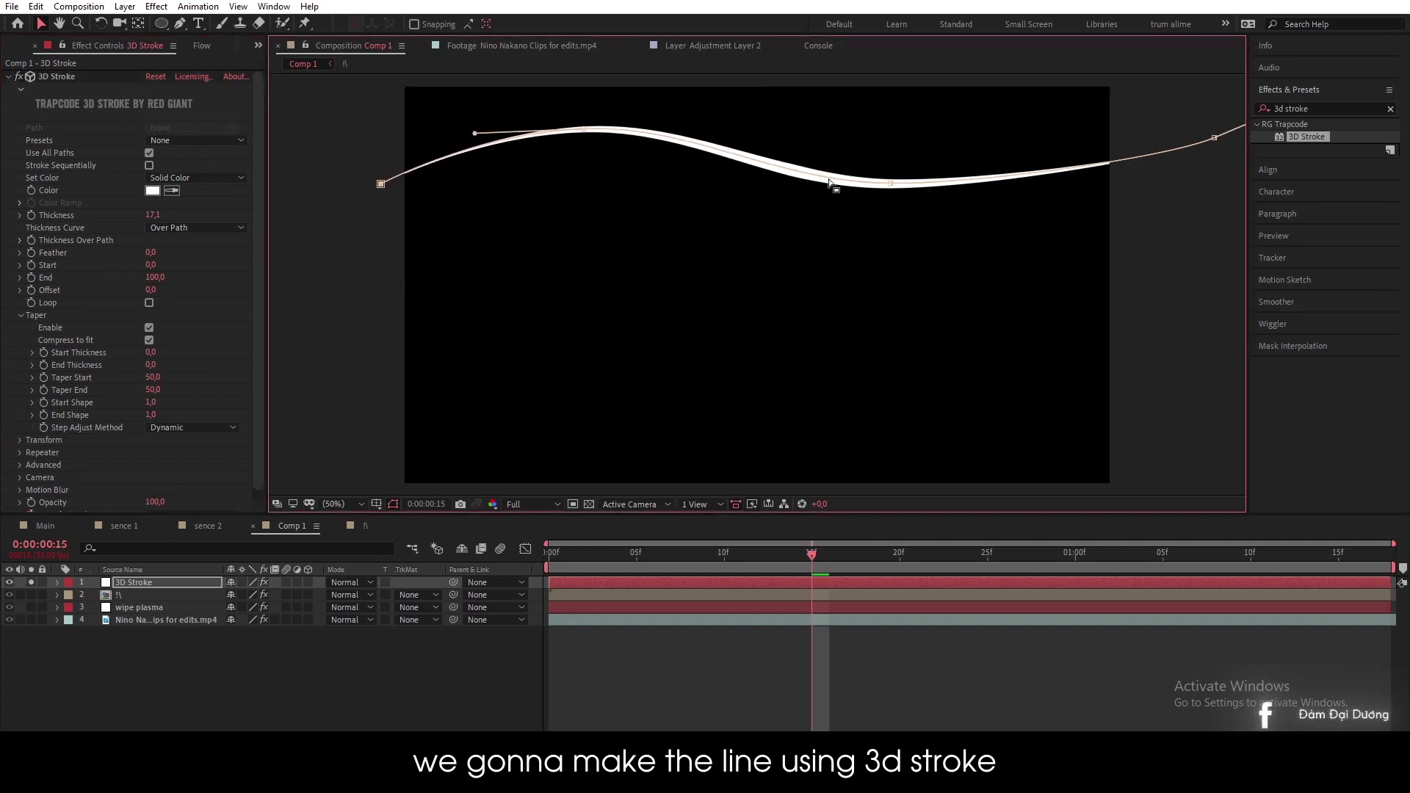
pyautogui.click(1215, 138)
pyautogui.moveTo(1201, 145); pyautogui.dragTo(1155, 146)
pyautogui.click(1155, 197)
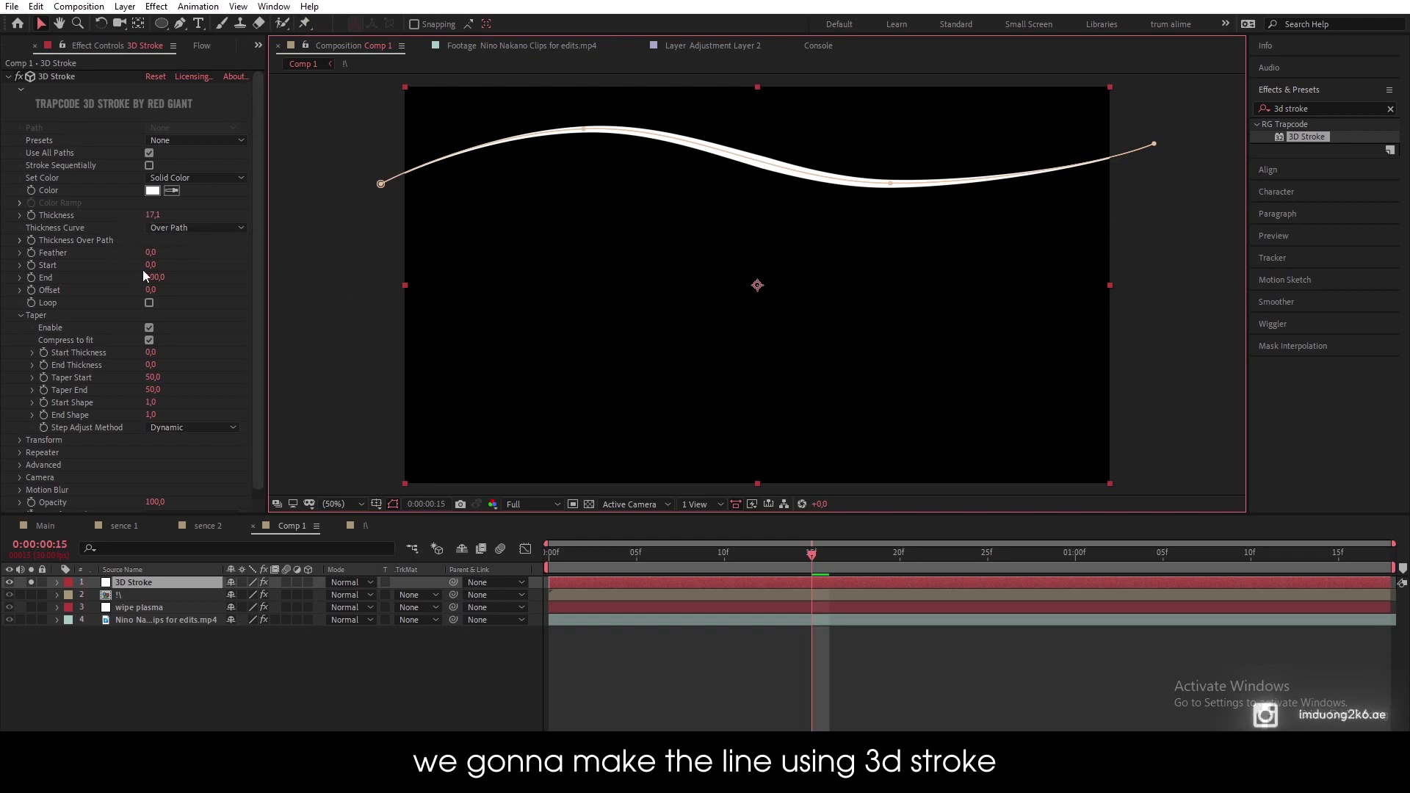
pyautogui.click(33, 268)
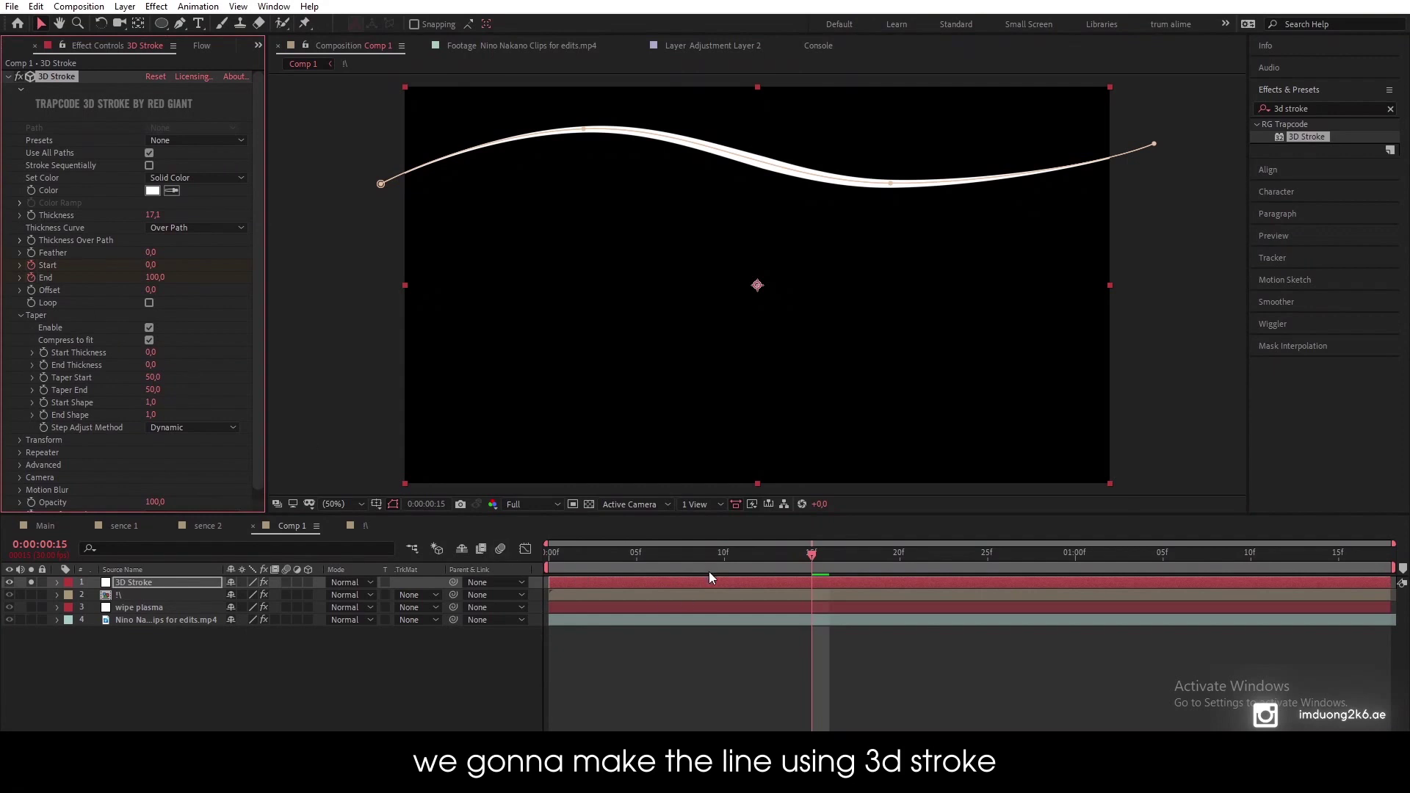
# Step: Keyframe the 3D Stroke Start and End from 0 to 100 over the first second
pyautogui.press('u')
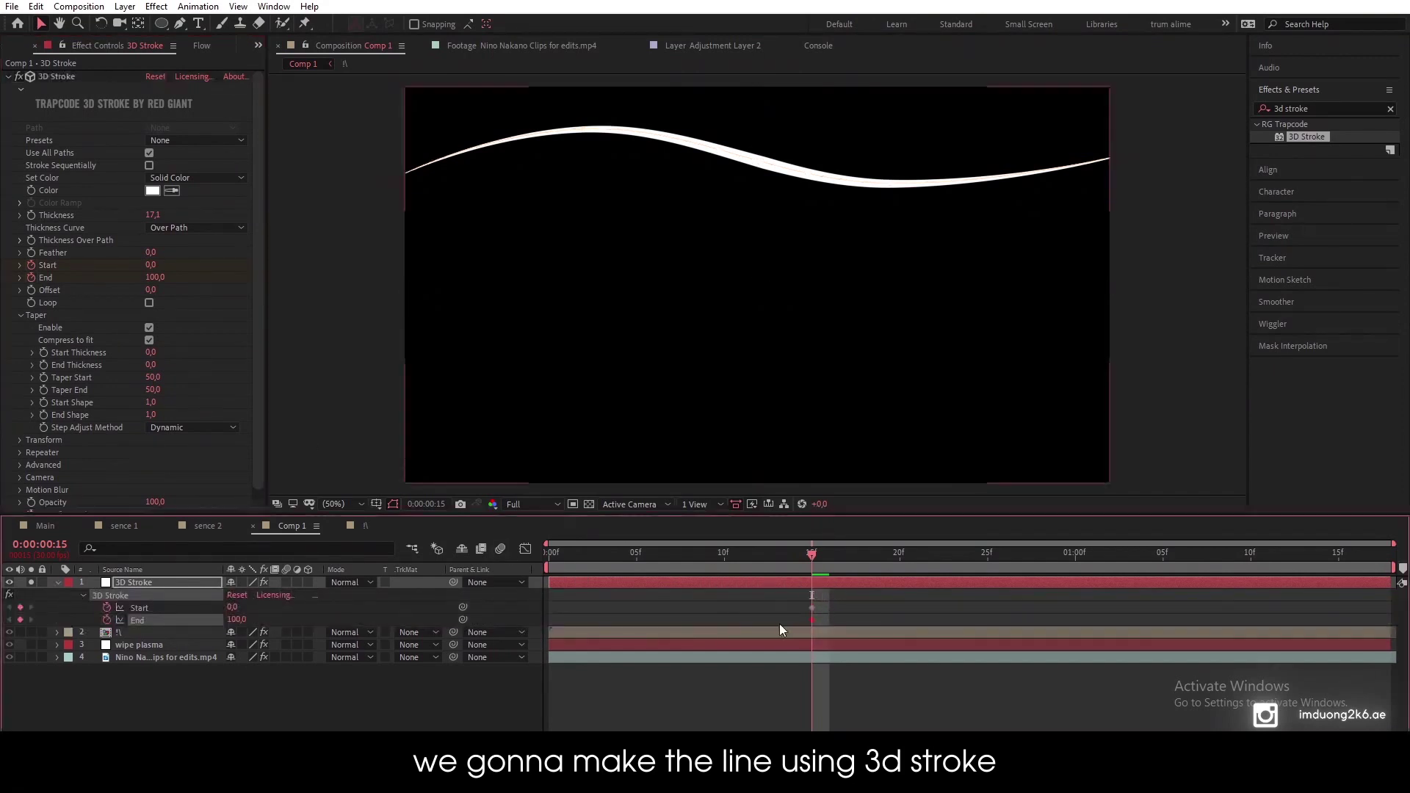
pyautogui.moveTo(619, 620); pyautogui.dragTo(555, 620)
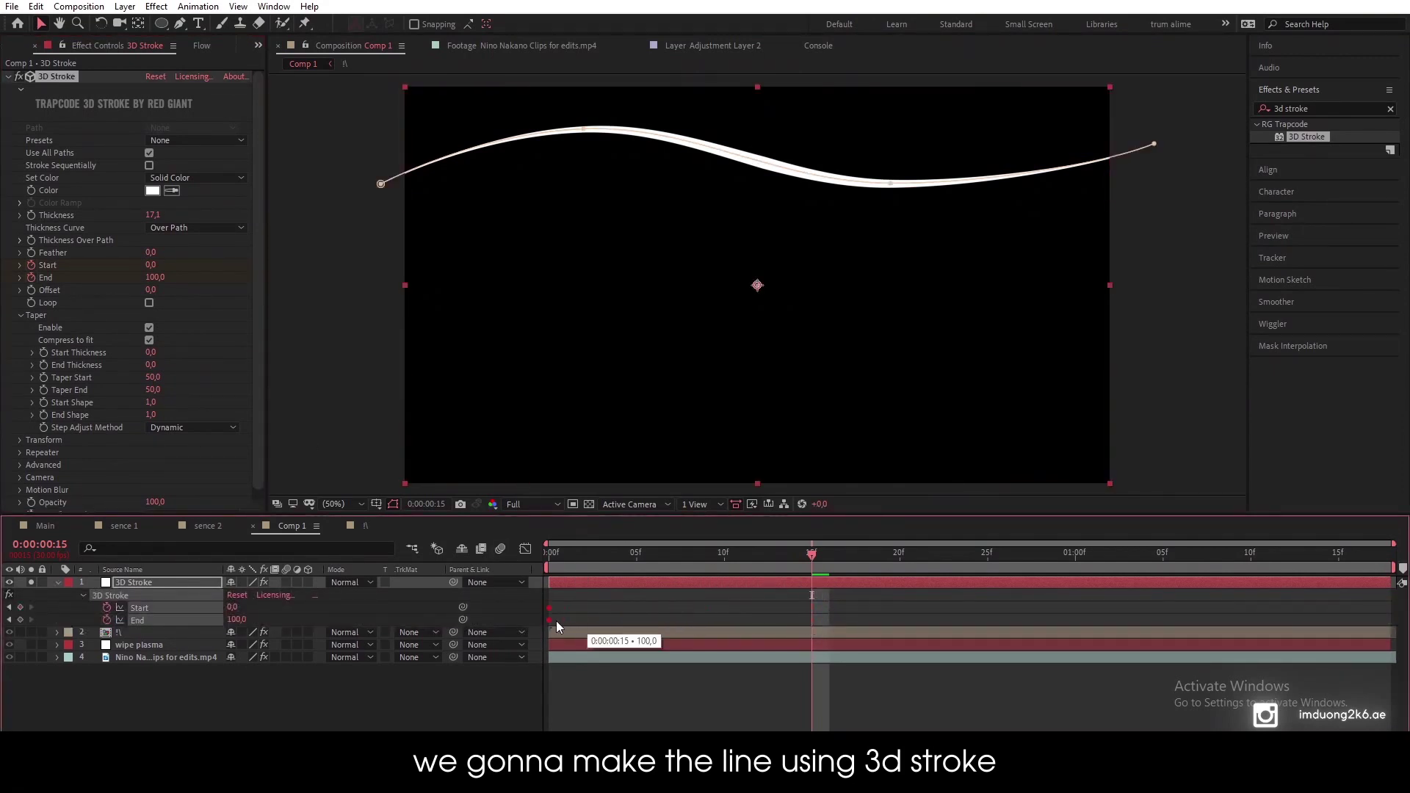
pyautogui.click(1076, 554)
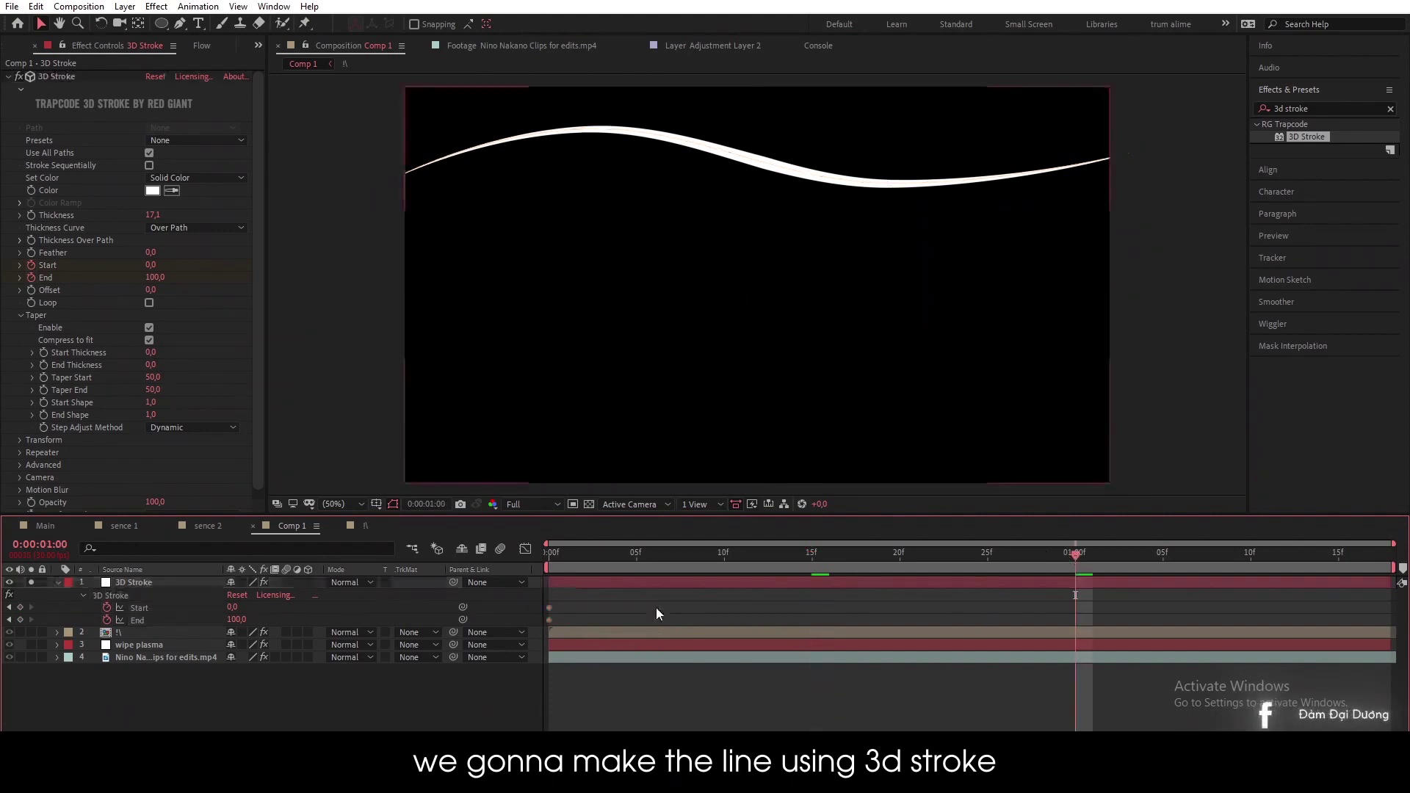
pyautogui.moveTo(234, 608); pyautogui.dragTo(343, 607)
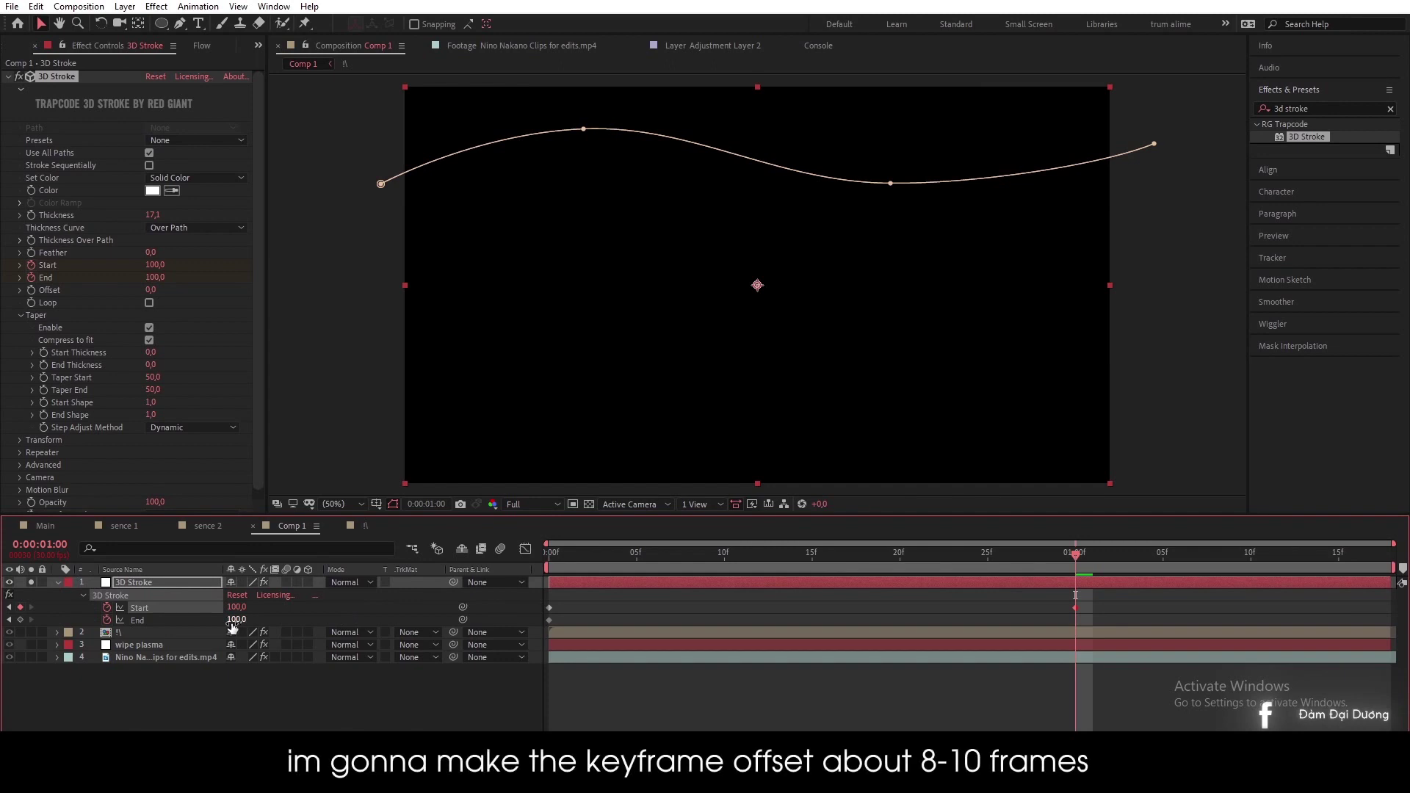
pyautogui.click(9, 619)
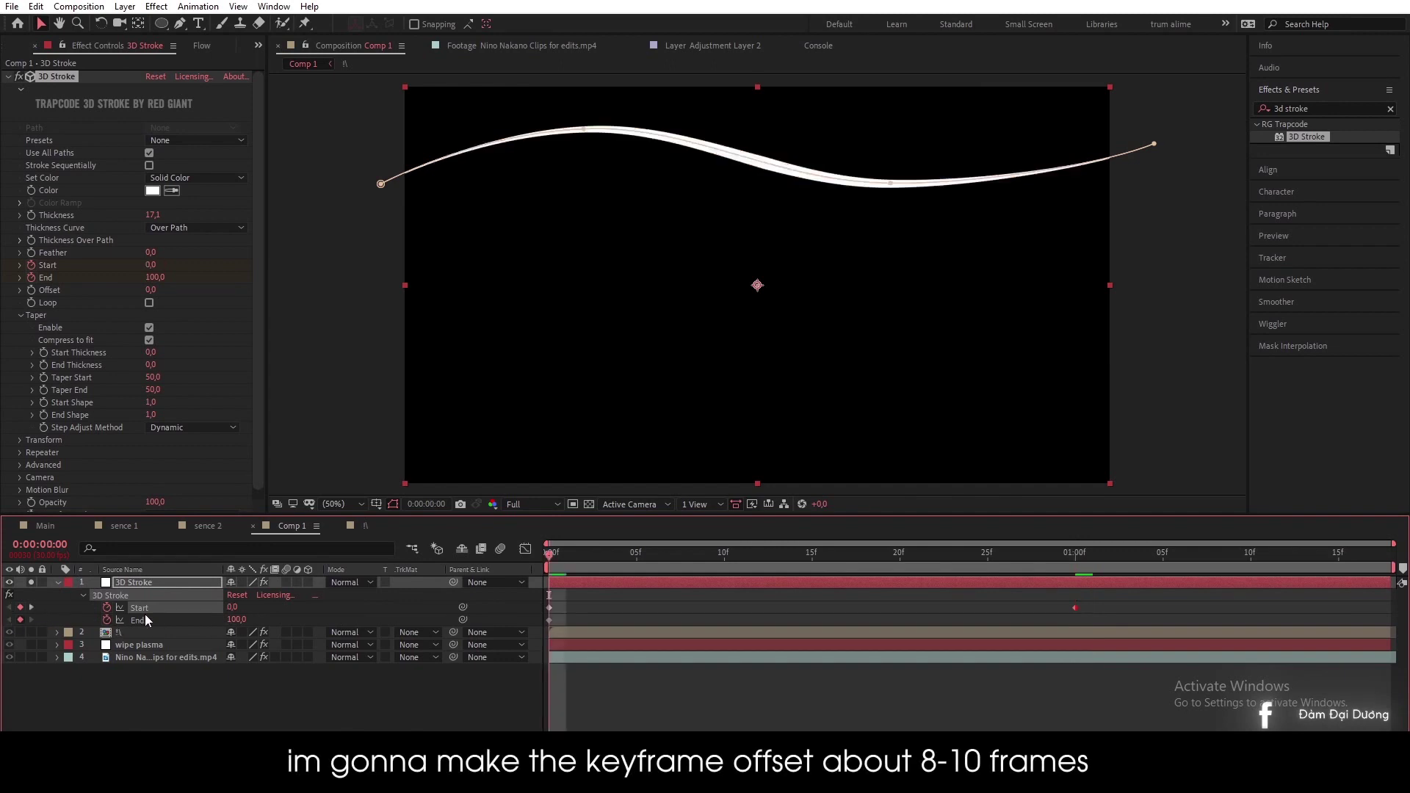
pyautogui.moveTo(244, 621); pyautogui.dragTo(169, 621)
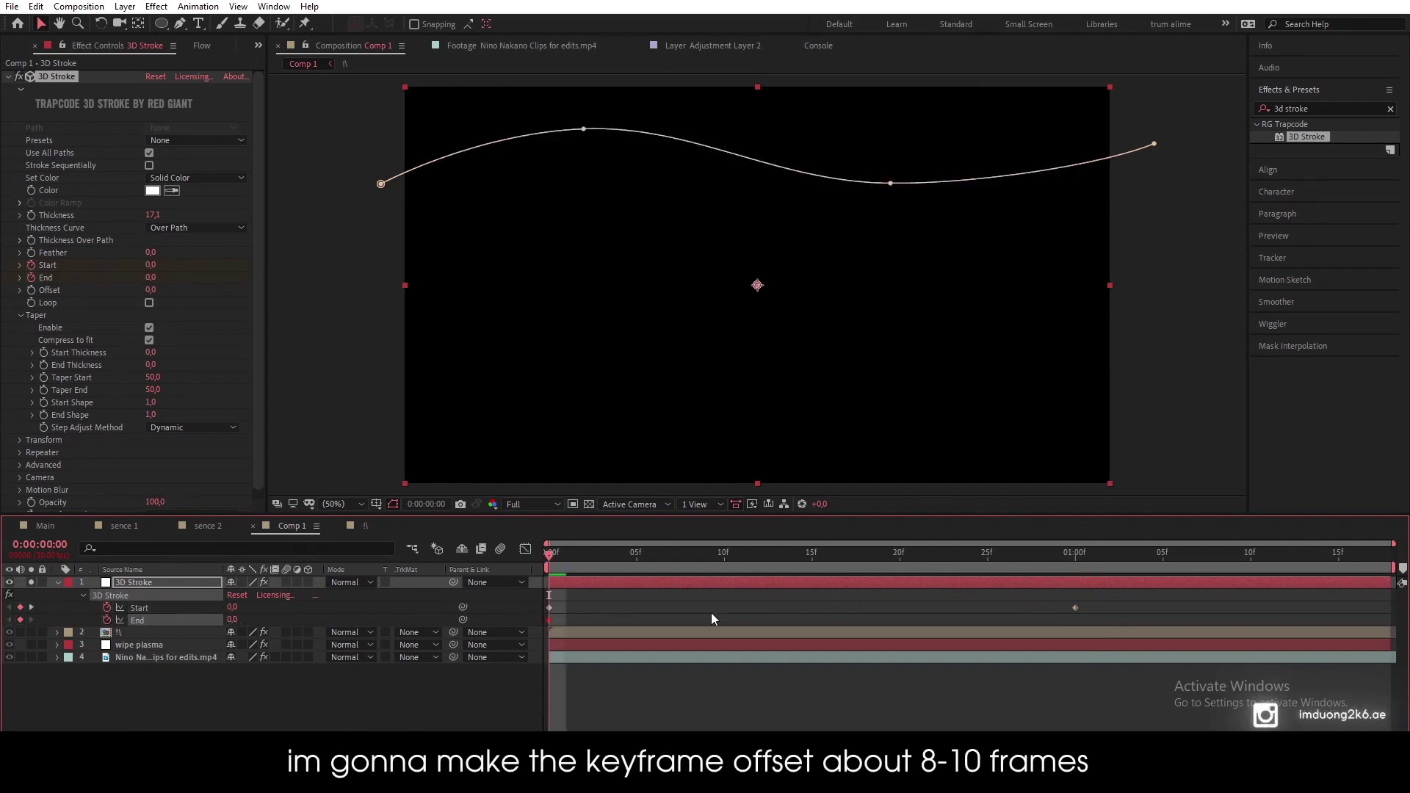
pyautogui.click(30, 607)
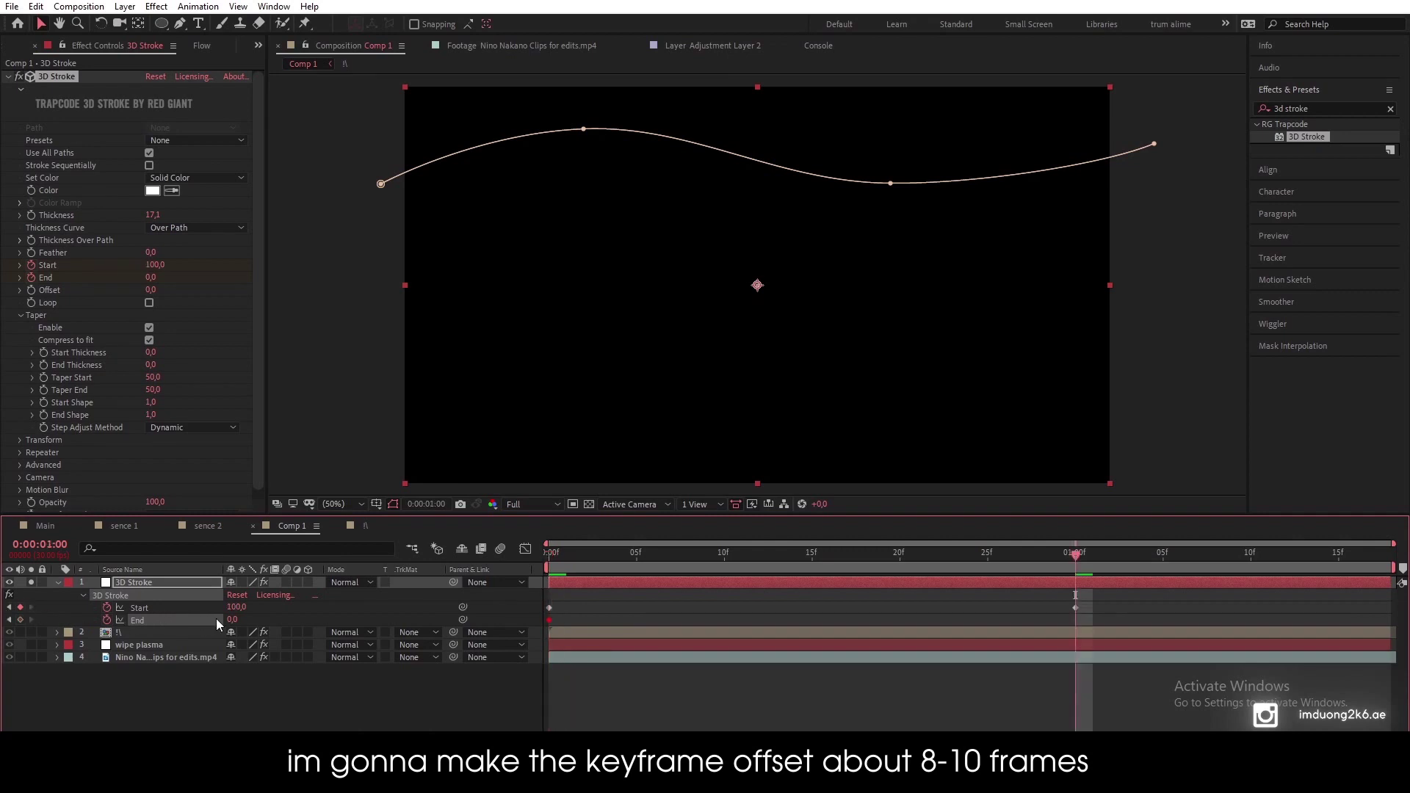
pyautogui.moveTo(232, 619); pyautogui.dragTo(448, 614)
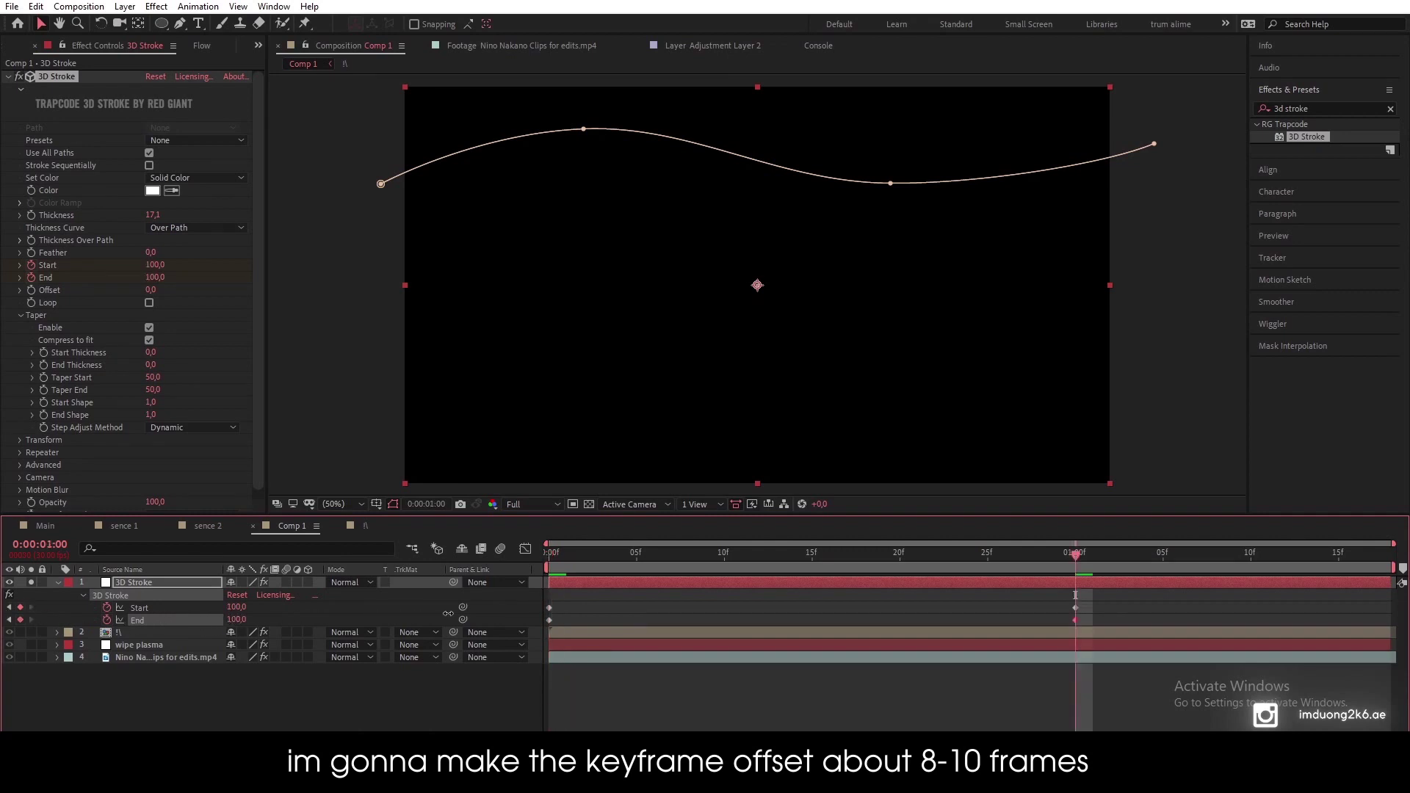
# Step: Shift both Start keyframes several frames later and preview the draw-on animation
pyautogui.click(866, 599)
pyautogui.moveTo(1044, 611)
pyautogui.mouseDown()
pyautogui.moveTo(539, 598)
pyautogui.moveTo(691, 611)
pyautogui.mouseUp()
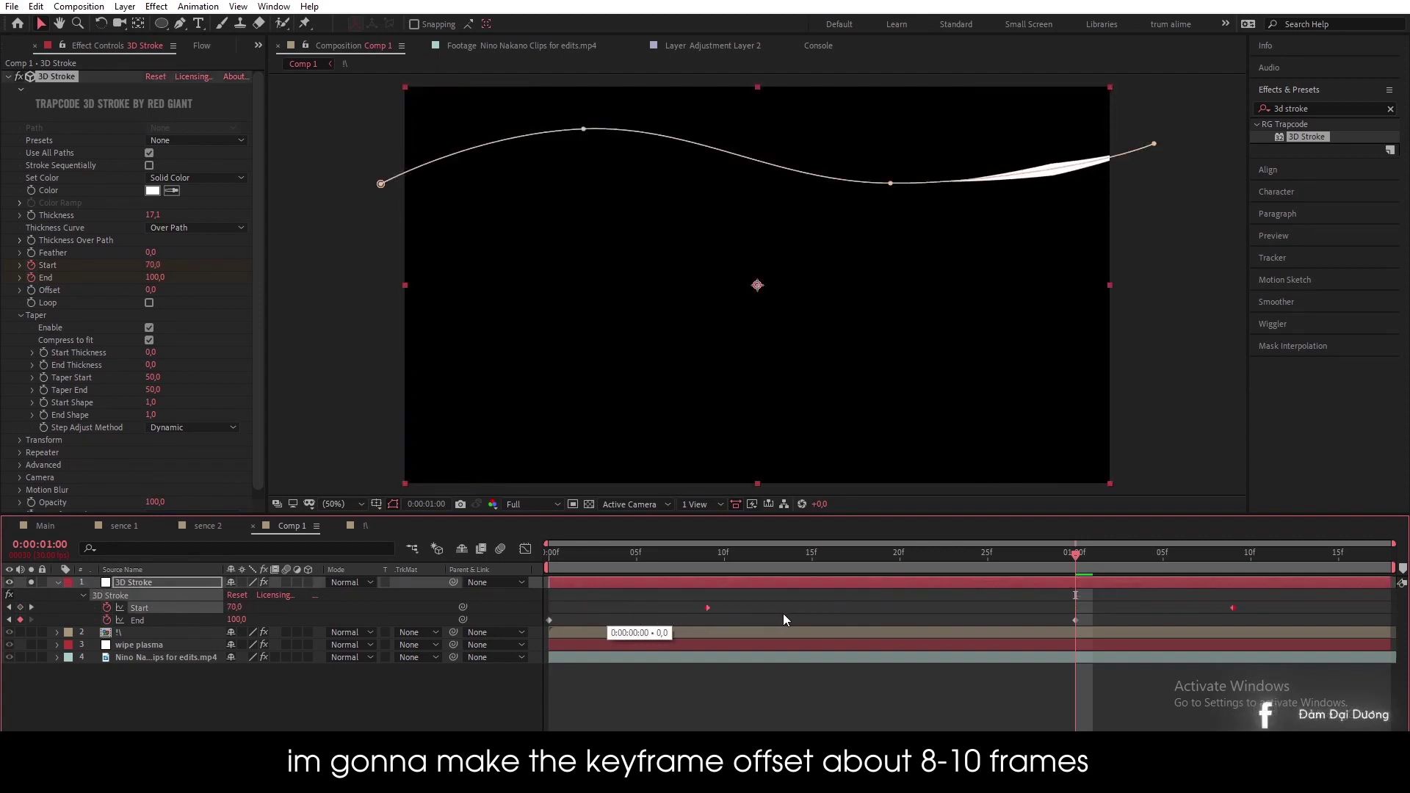
pyautogui.moveTo(784, 614); pyautogui.dragTo(884, 616)
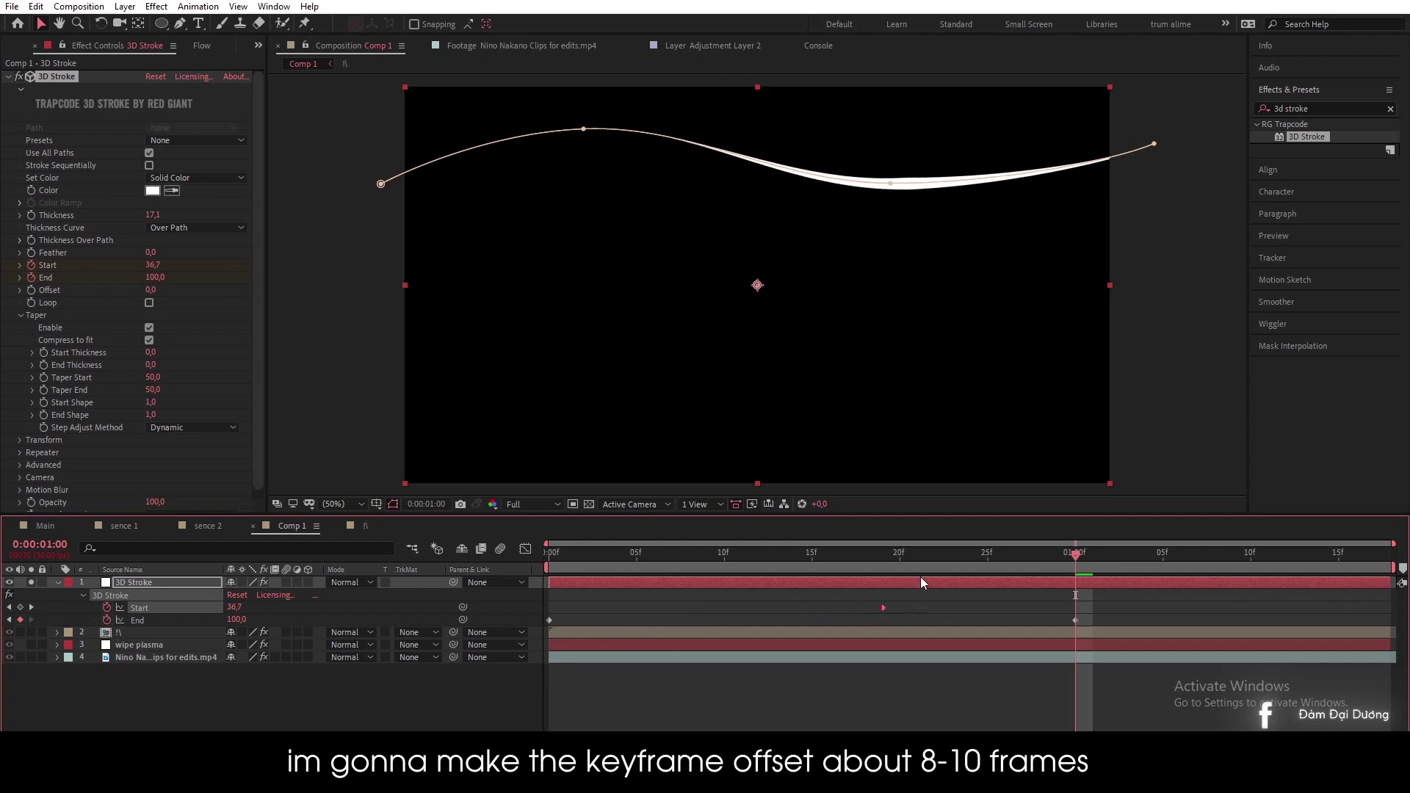
pyautogui.press('space')
pyautogui.click(617, 705)
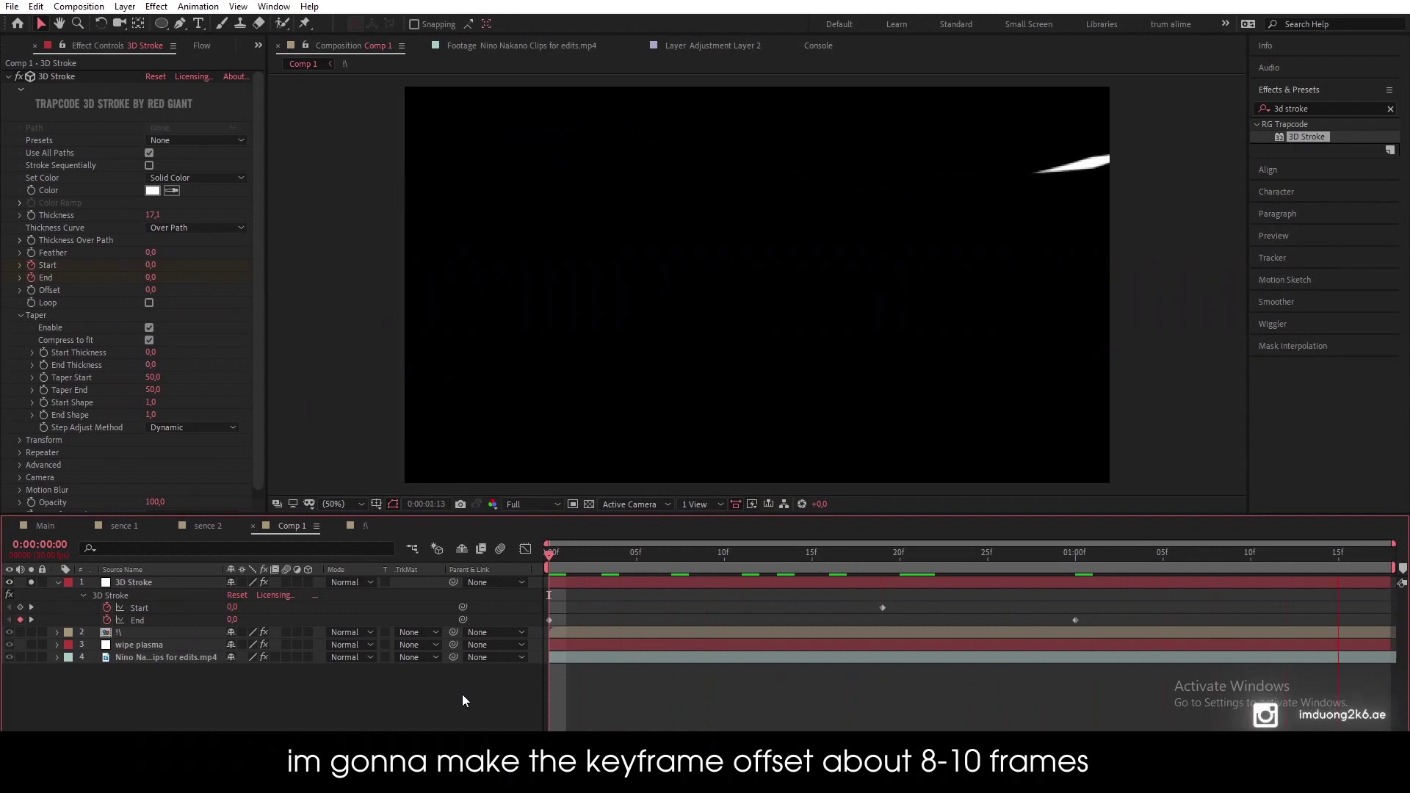
pyautogui.press('space')
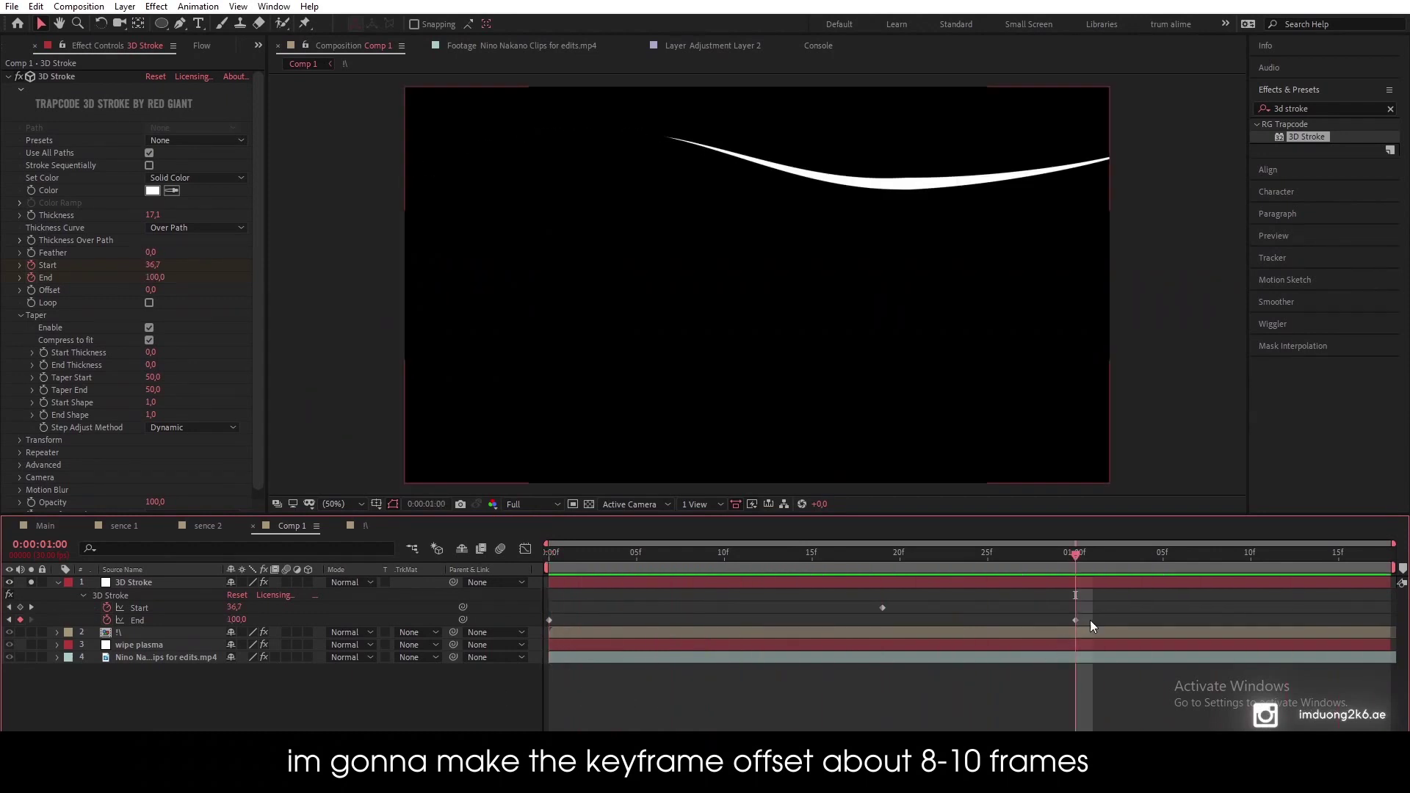
# Step: Select the End keyframes and preview the staggered stroke animation again
pyautogui.moveTo(1102, 616); pyautogui.dragTo(497, 620)
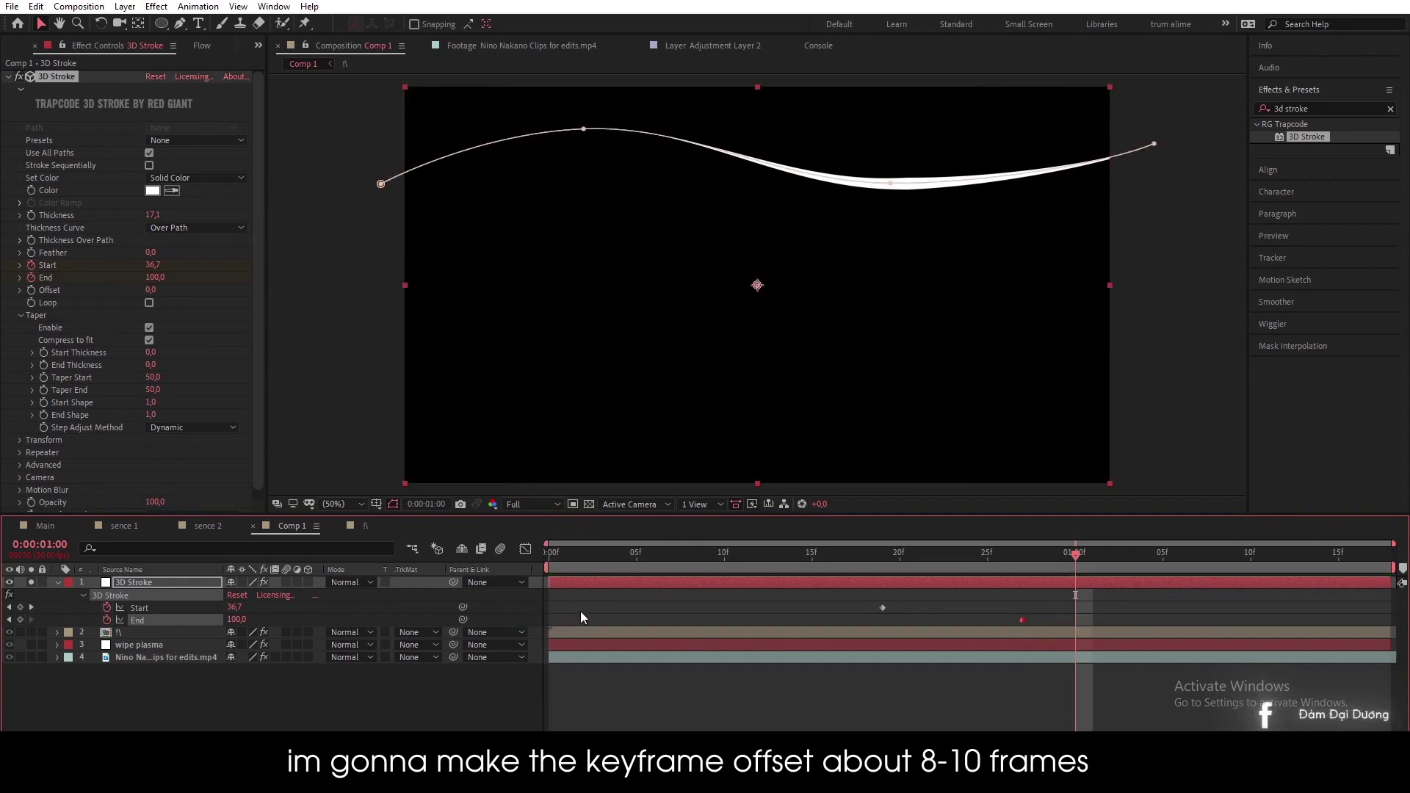
pyautogui.press('space')
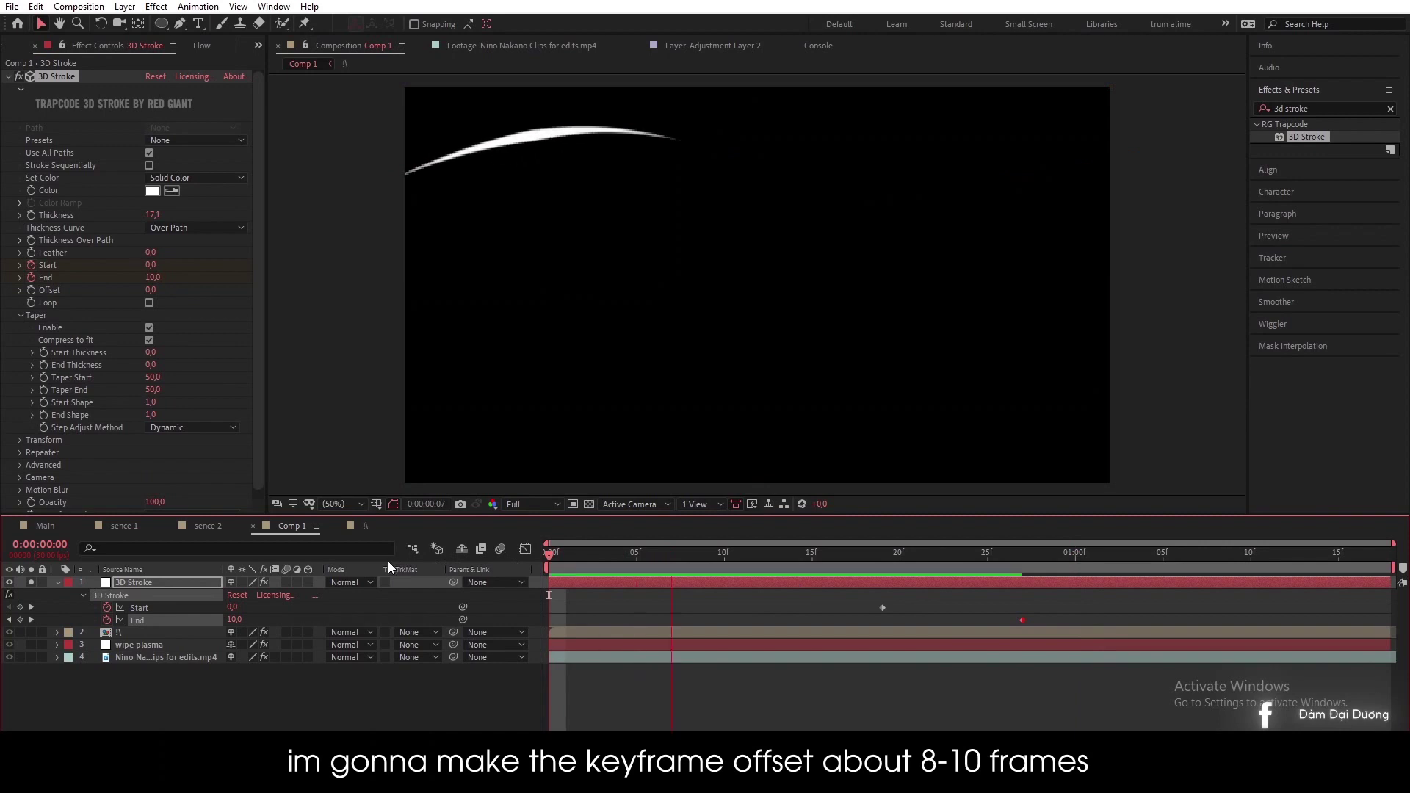
pyautogui.press('space')
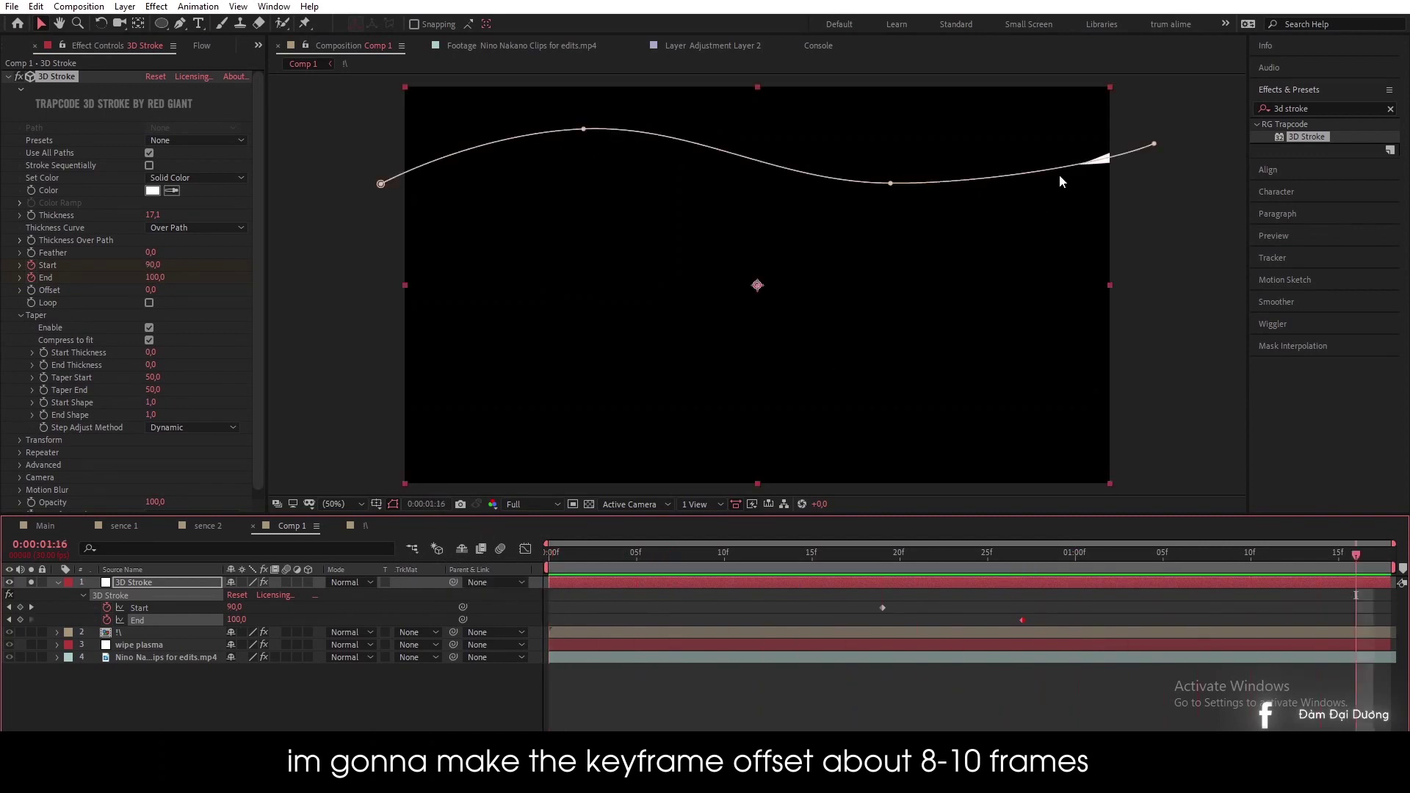
pyautogui.hotkey('ctrl', '5')
pyautogui.write('s')
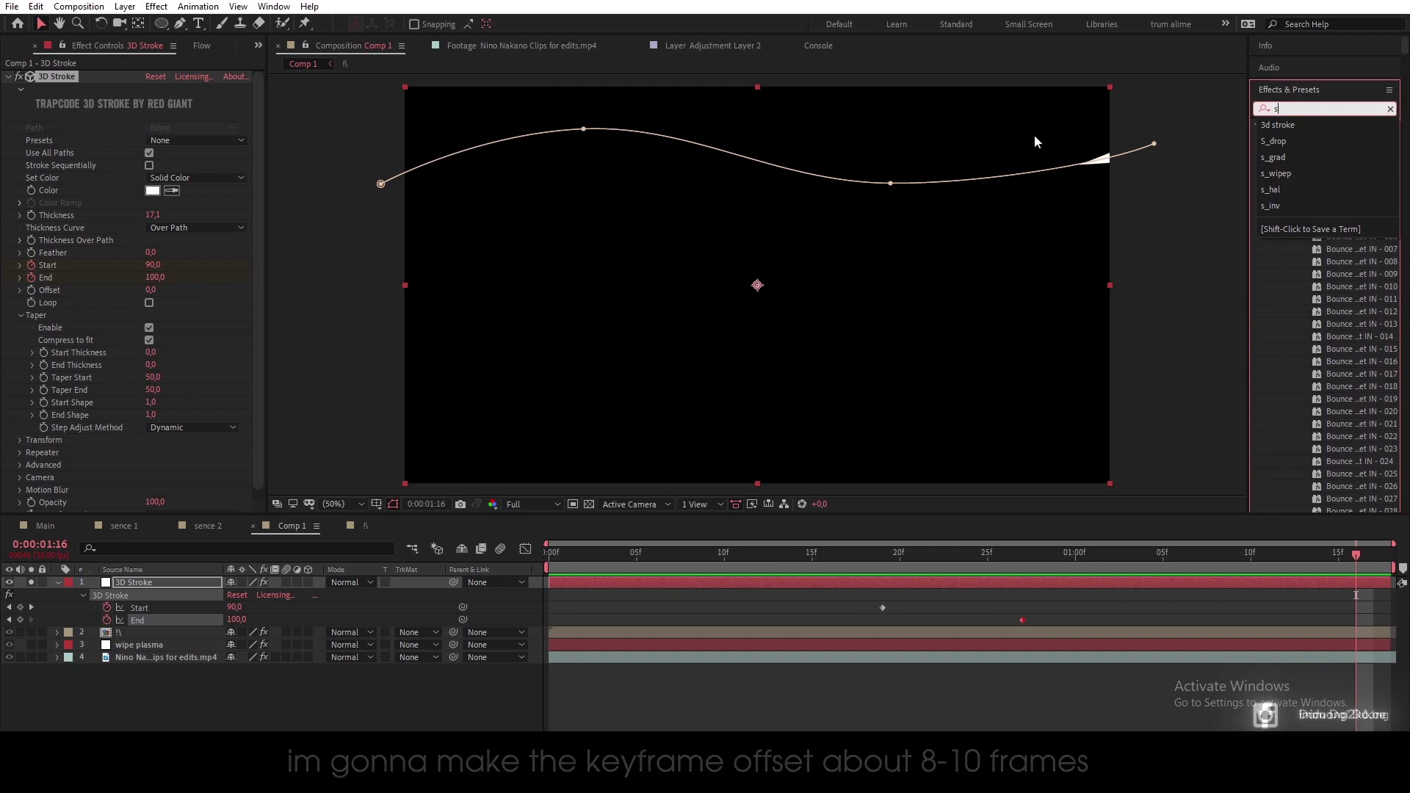
pyautogui.write('_gra')
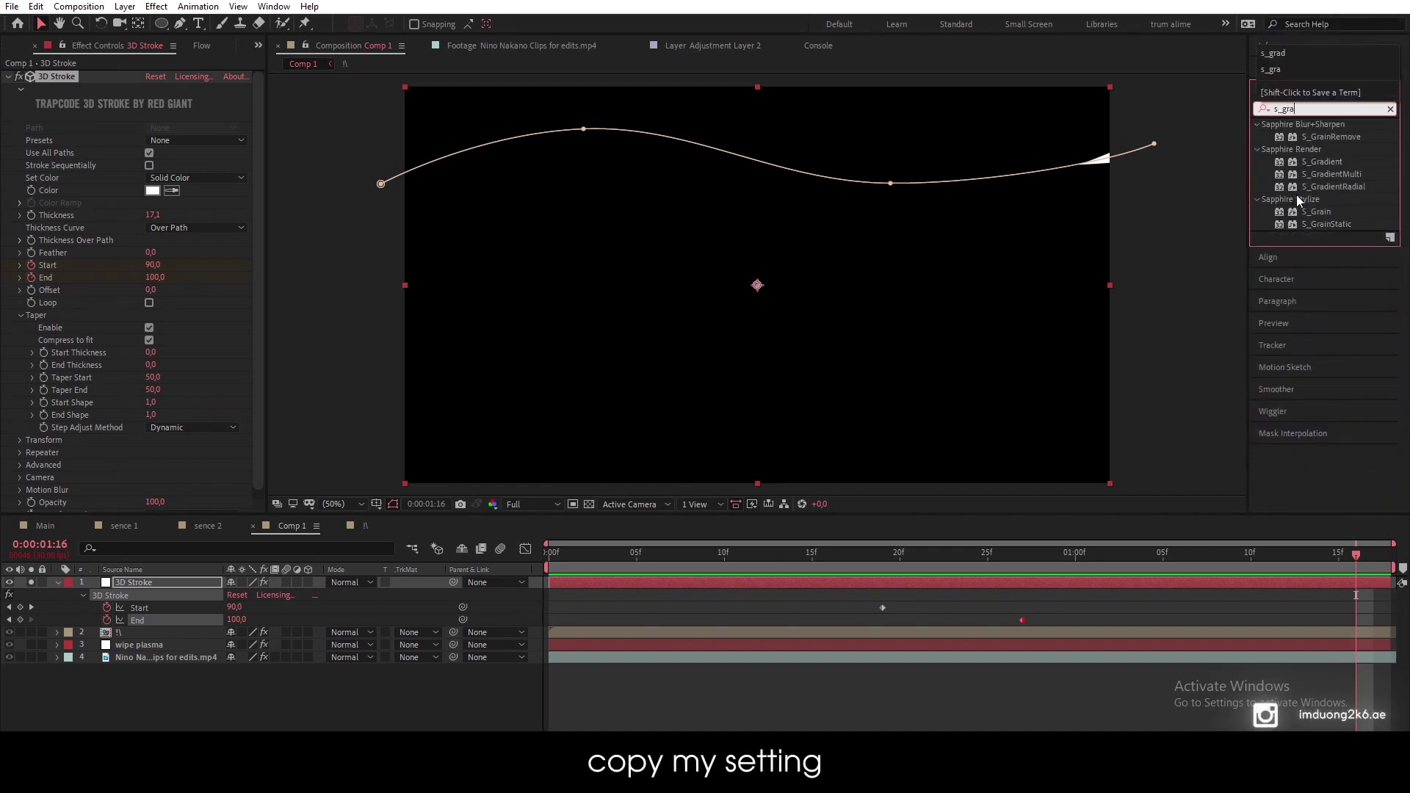
# Step: Apply S_Gradient to the 3D Stroke layer, spanning the left edge to the right edge
pyautogui.moveTo(1318, 162); pyautogui.dragTo(912, 583)
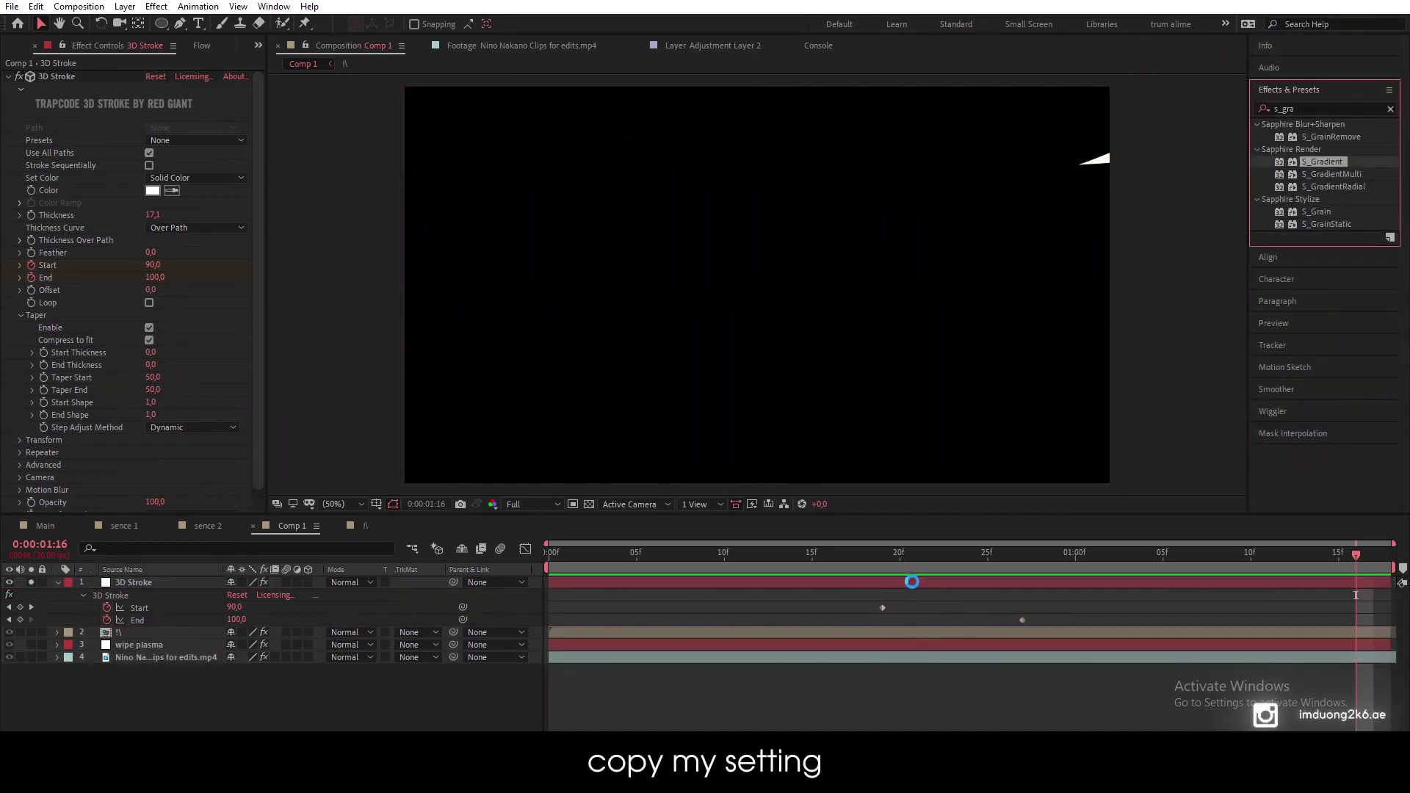
pyautogui.click(946, 556)
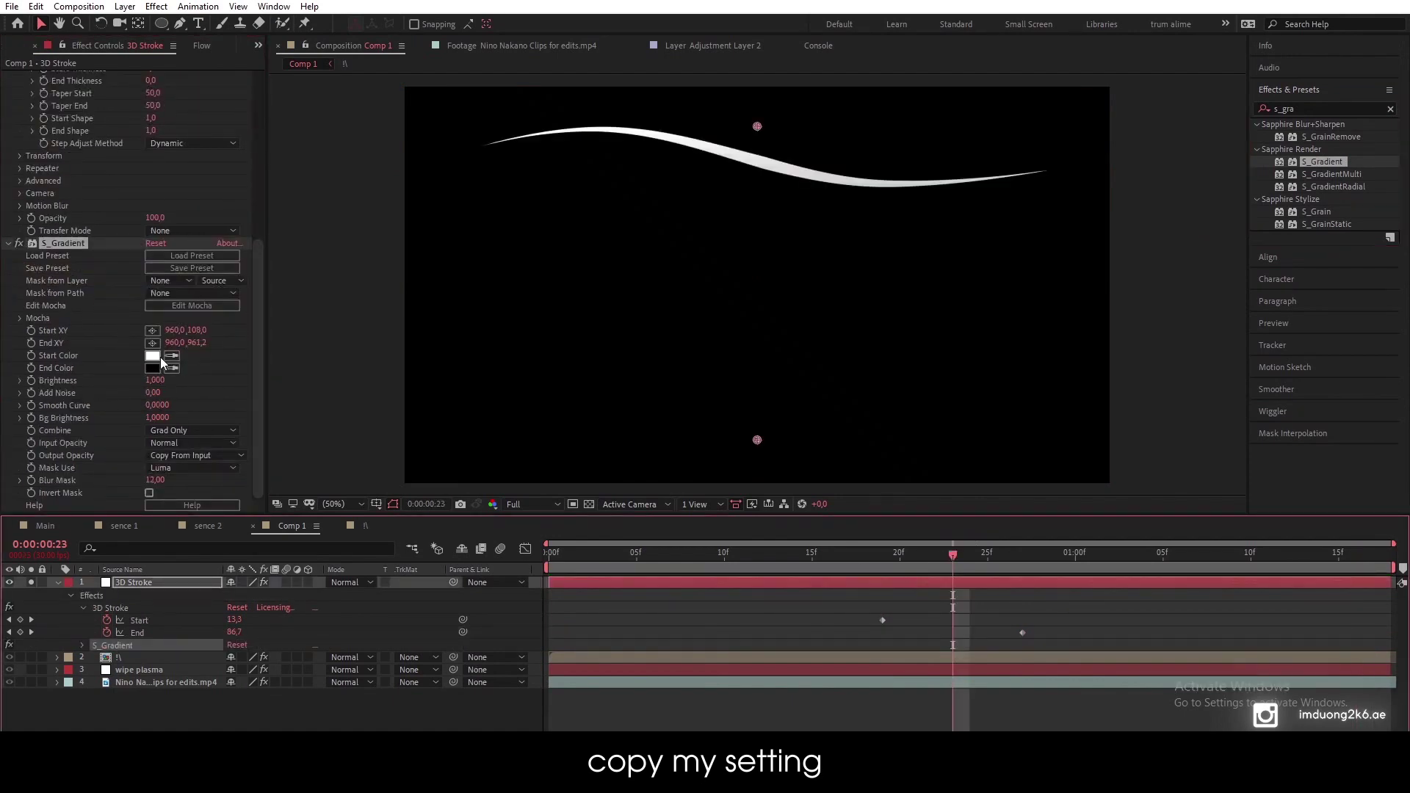
pyautogui.moveTo(759, 130); pyautogui.dragTo(364, 141)
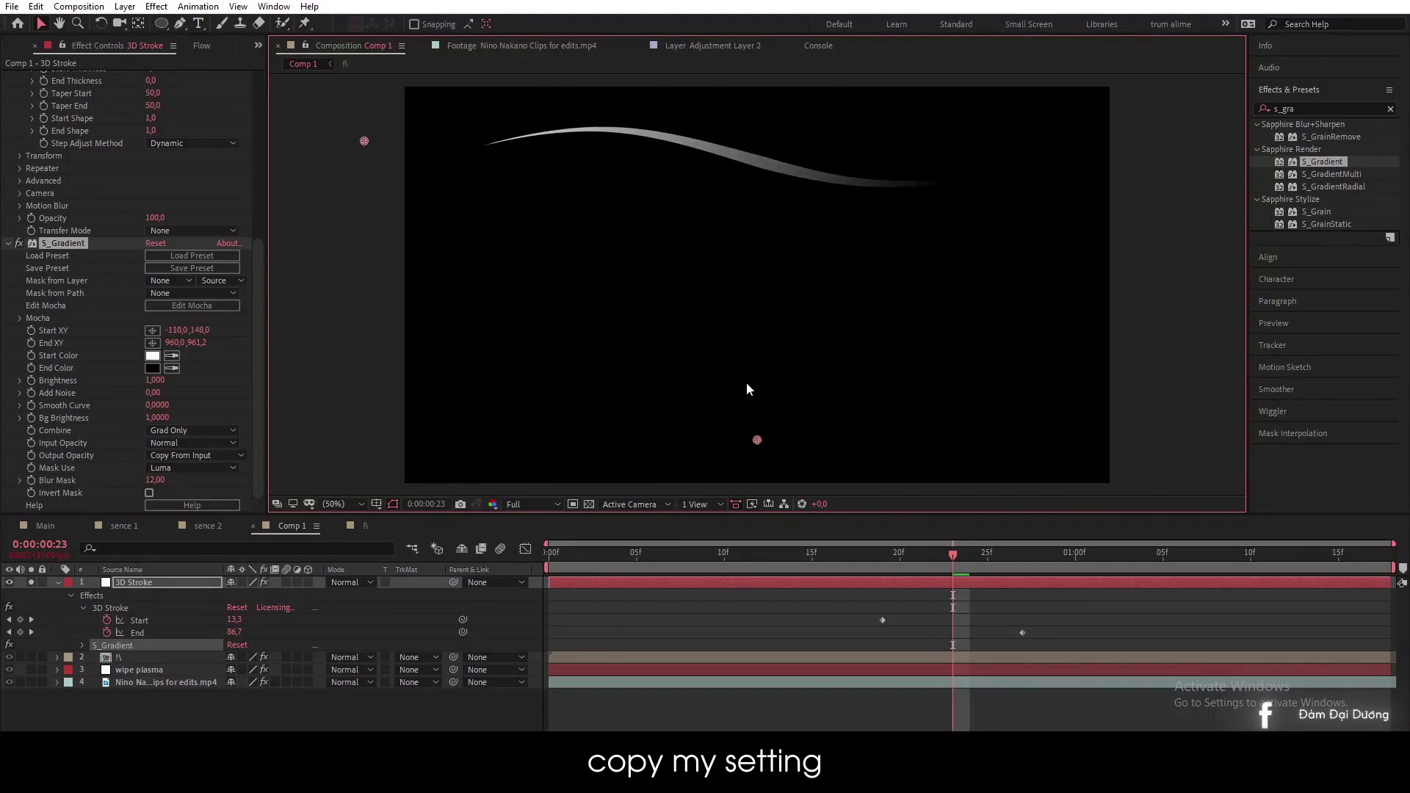
pyautogui.moveTo(759, 439); pyautogui.dragTo(1134, 174)
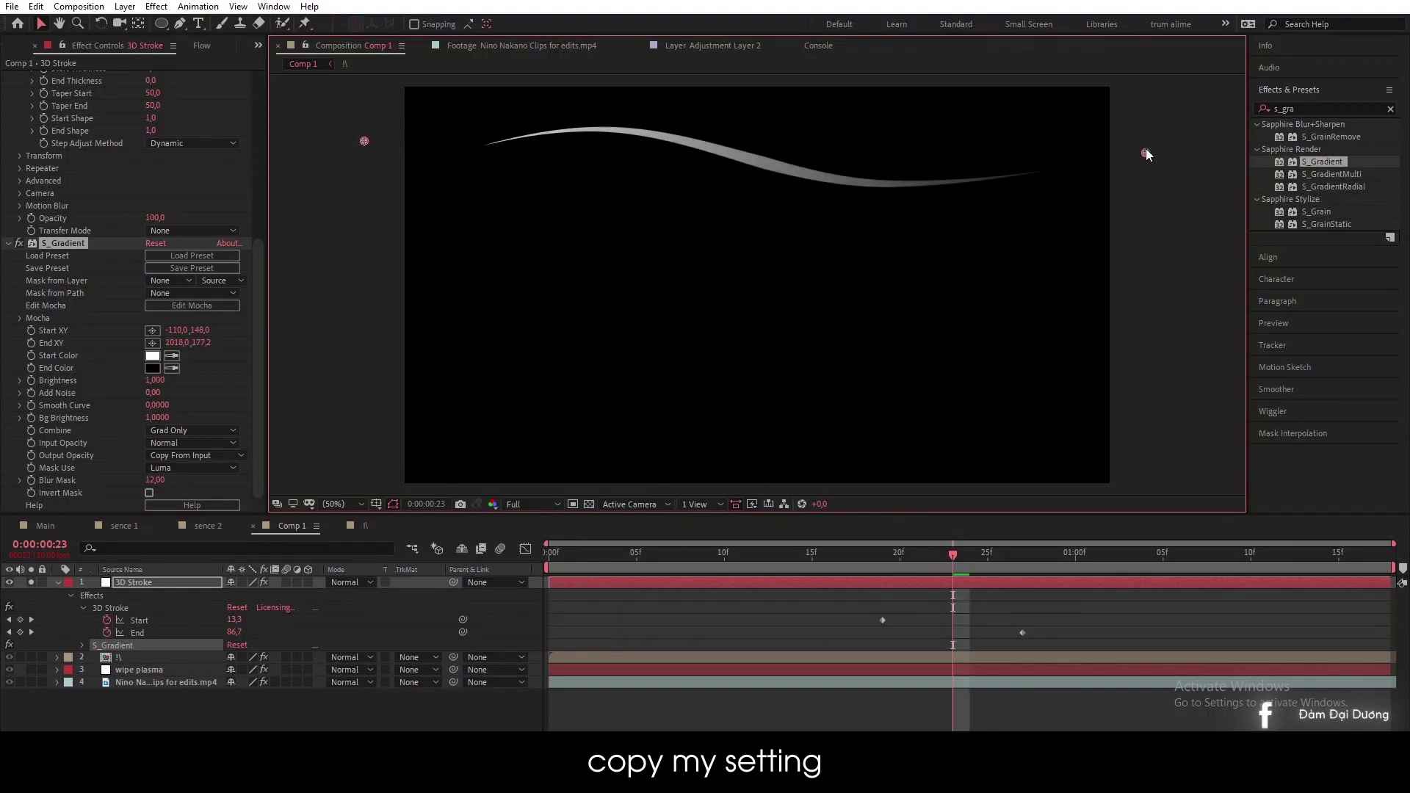
# Step: Set the gradient's End Color to vivid pink-red E65E5E
pyautogui.click(152, 368)
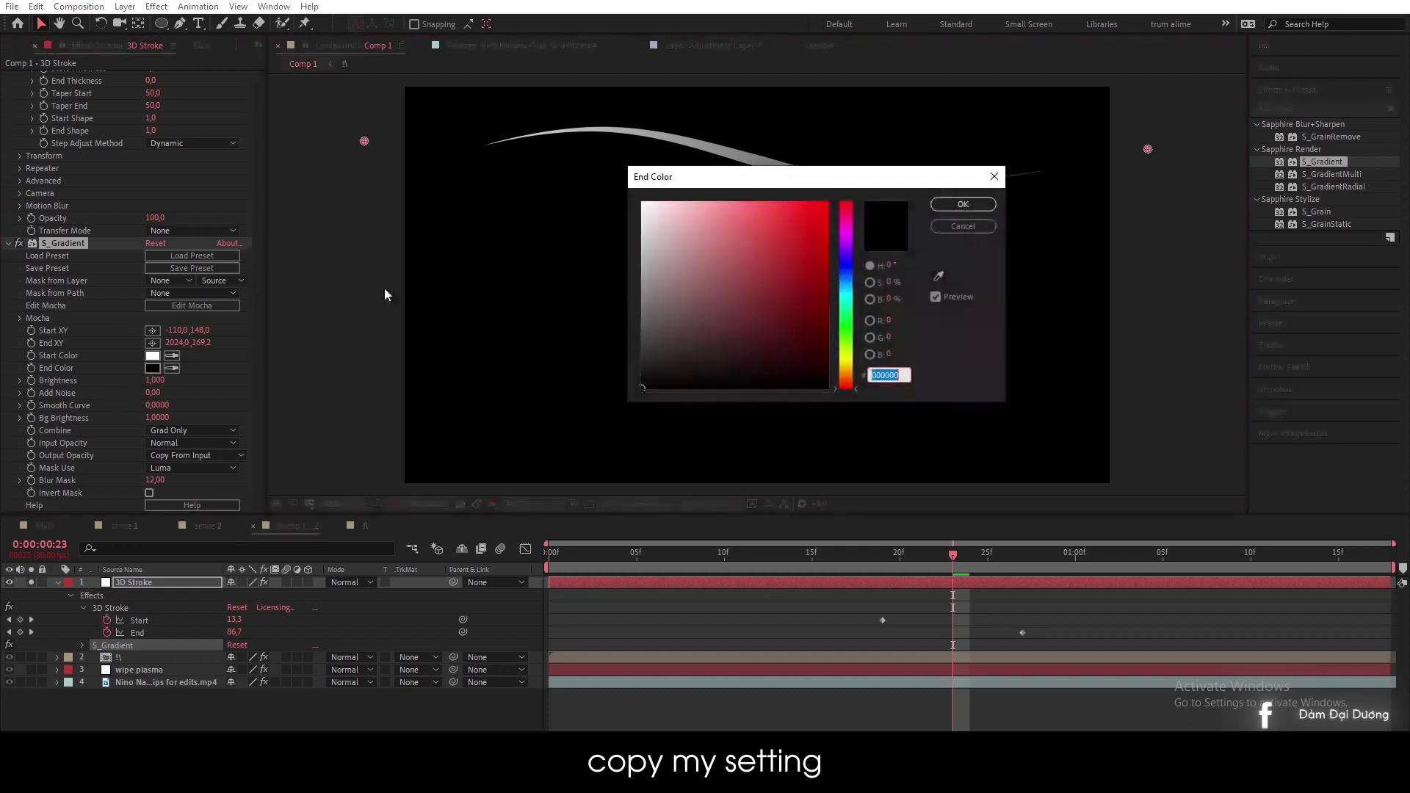
pyautogui.click(751, 219)
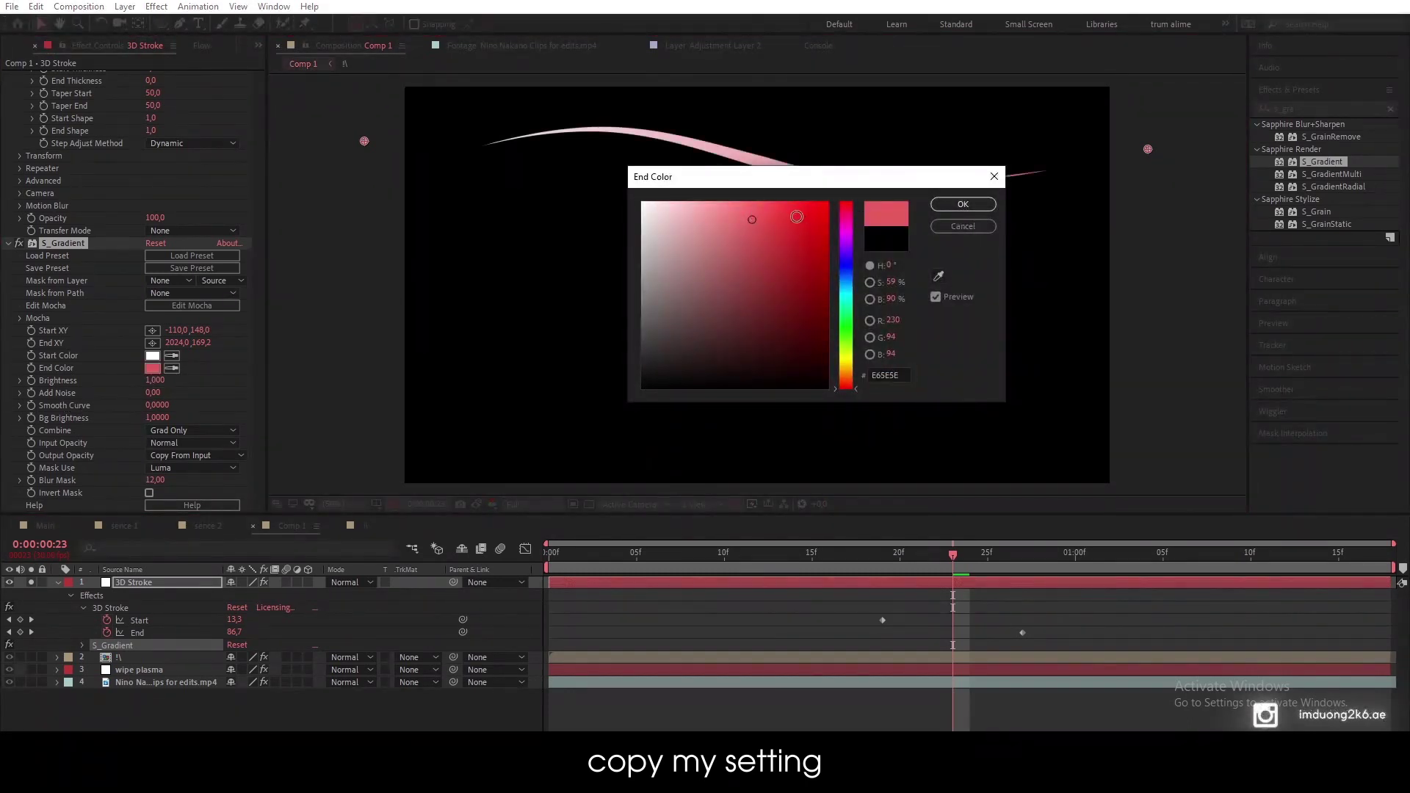
pyautogui.click(778, 201)
pyautogui.click(938, 208)
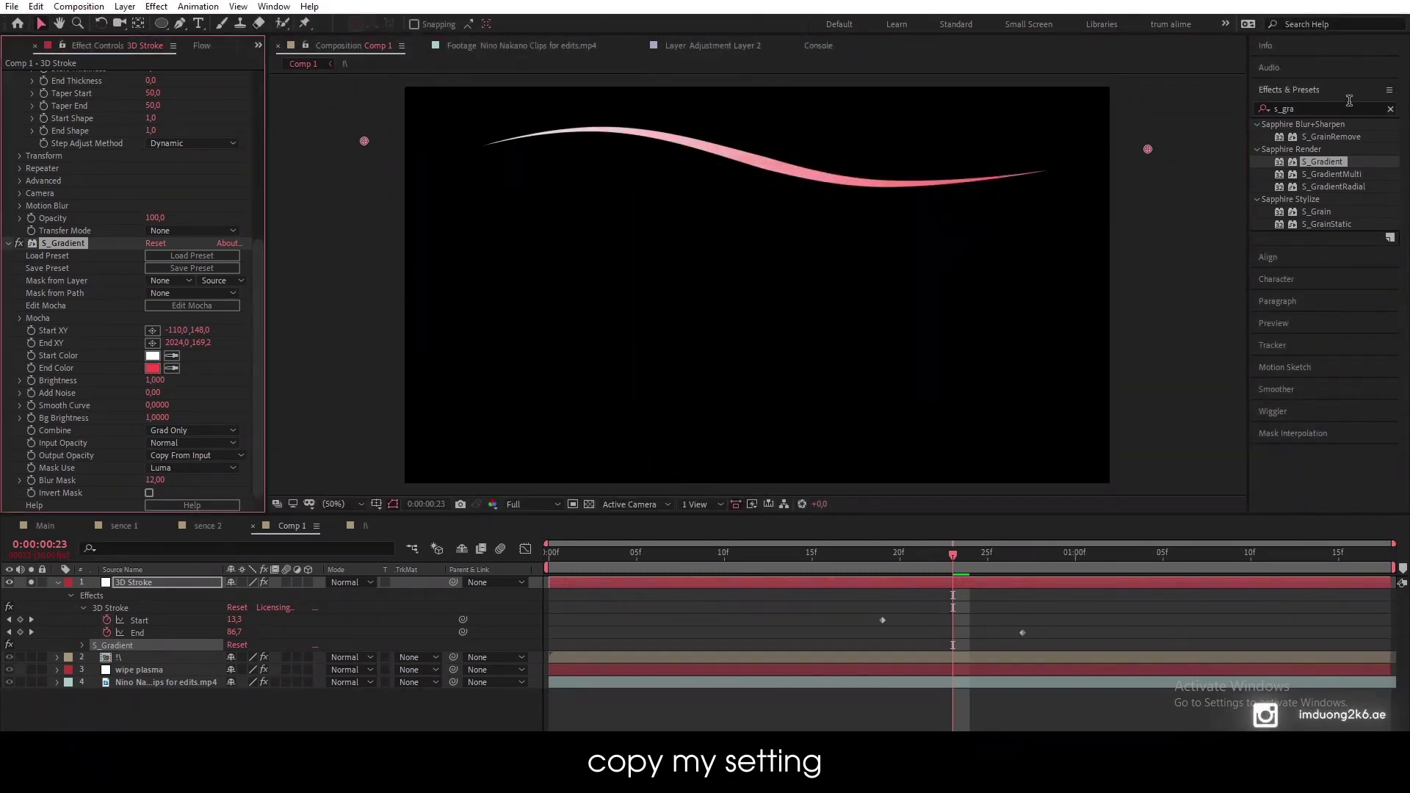
pyautogui.hotkey('ctrl', '5')
pyautogui.write('deep')
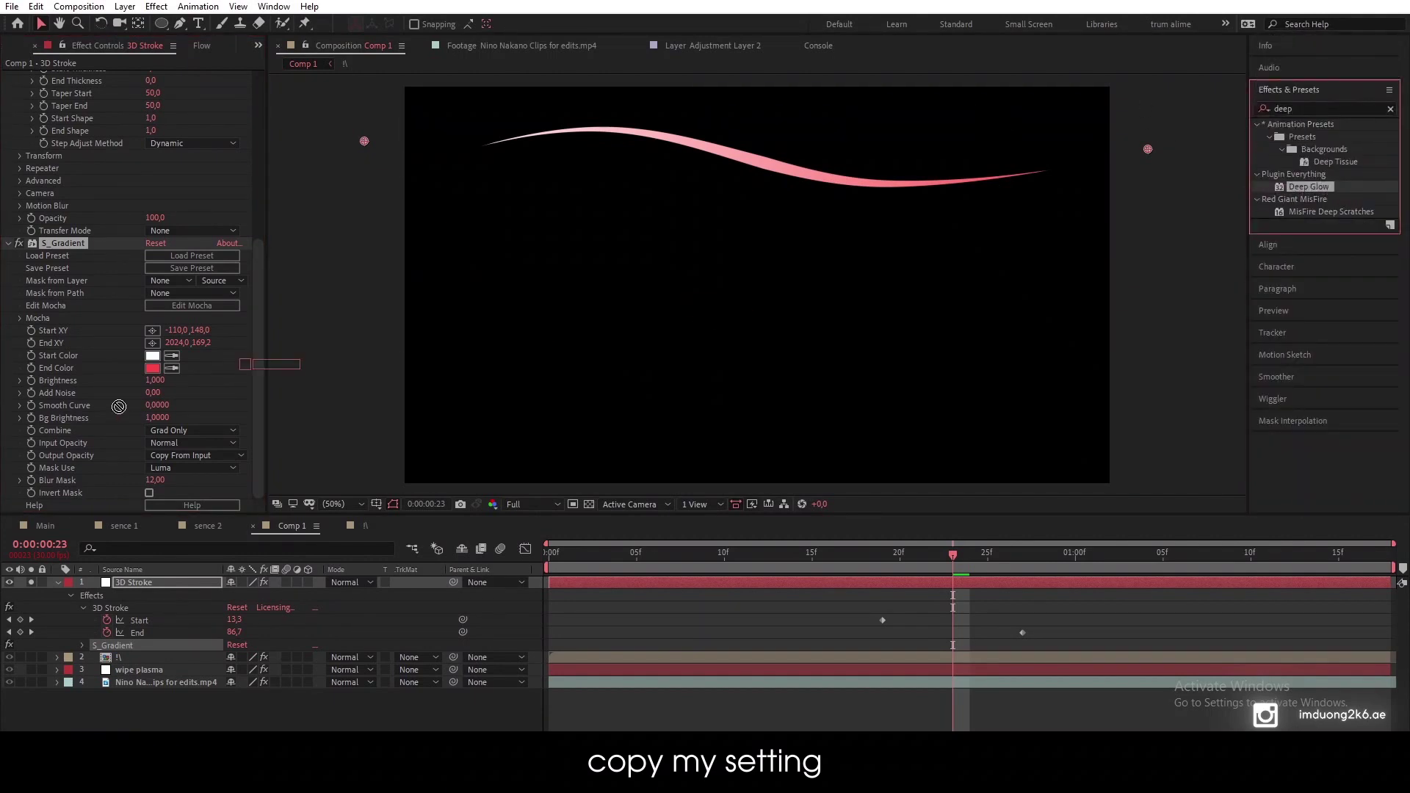
# Step: Apply Deep Glow and S_DropShadow to the stroke layer
pyautogui.moveTo(1323, 185); pyautogui.dragTo(86, 440)
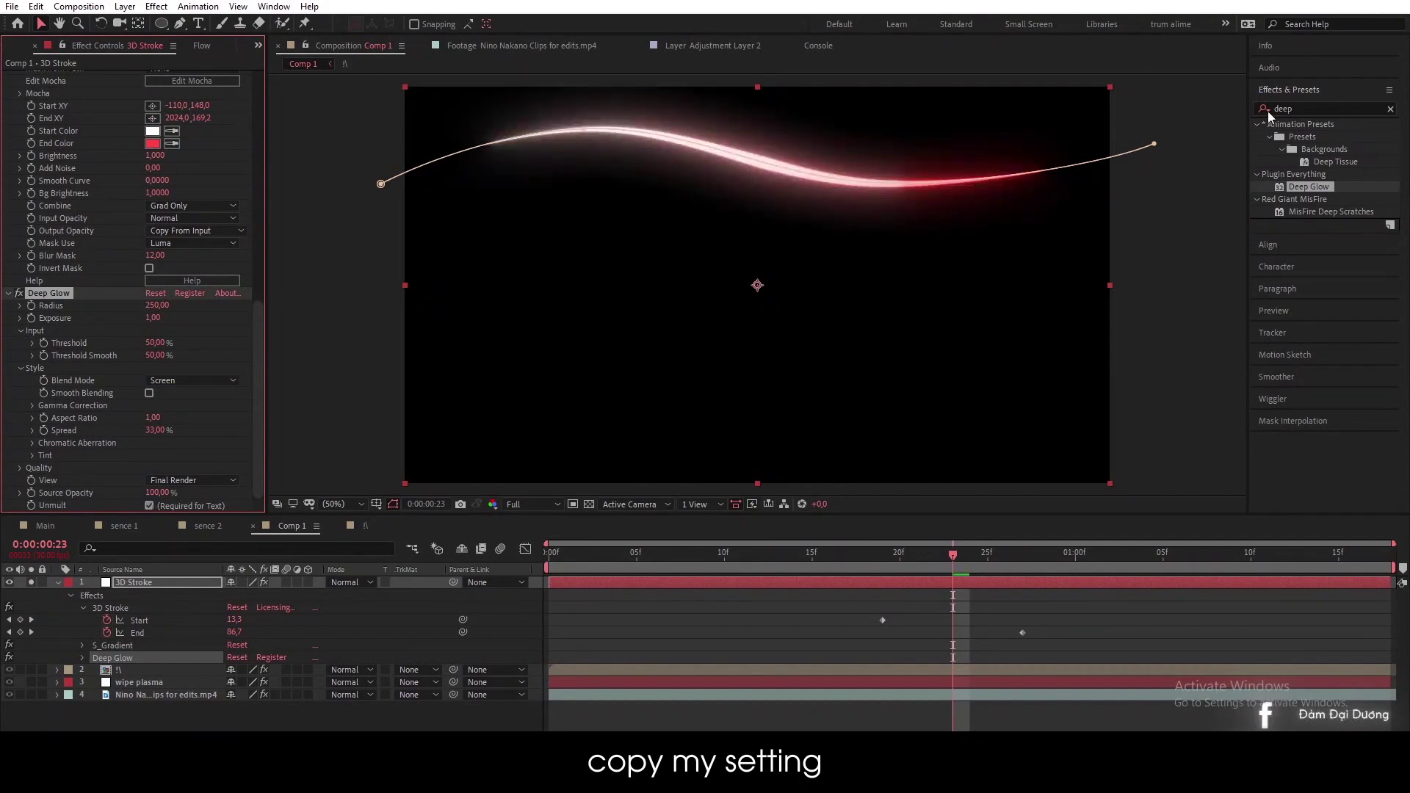
pyautogui.click(1295, 107)
pyautogui.write('s_drop')
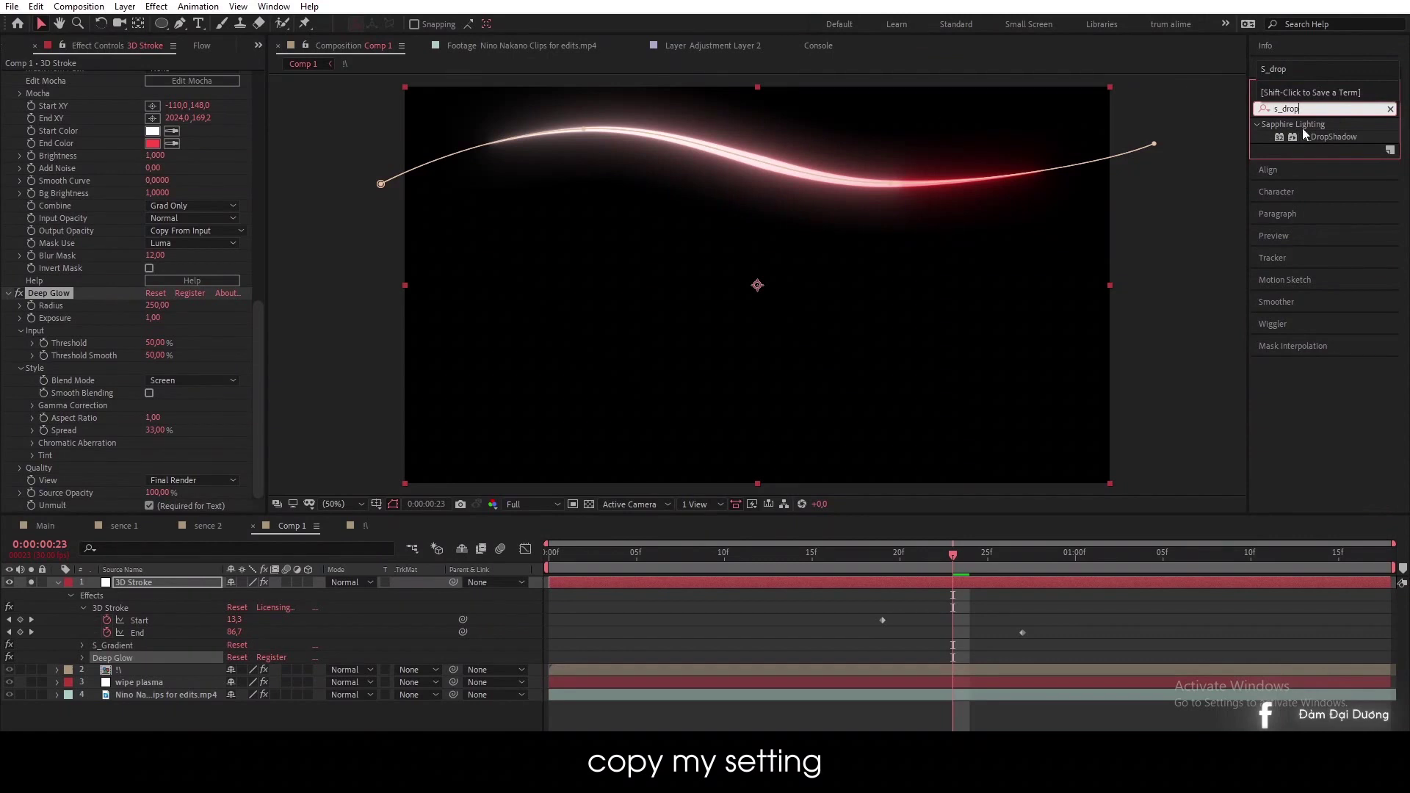
pyautogui.moveTo(1304, 132); pyautogui.dragTo(89, 416)
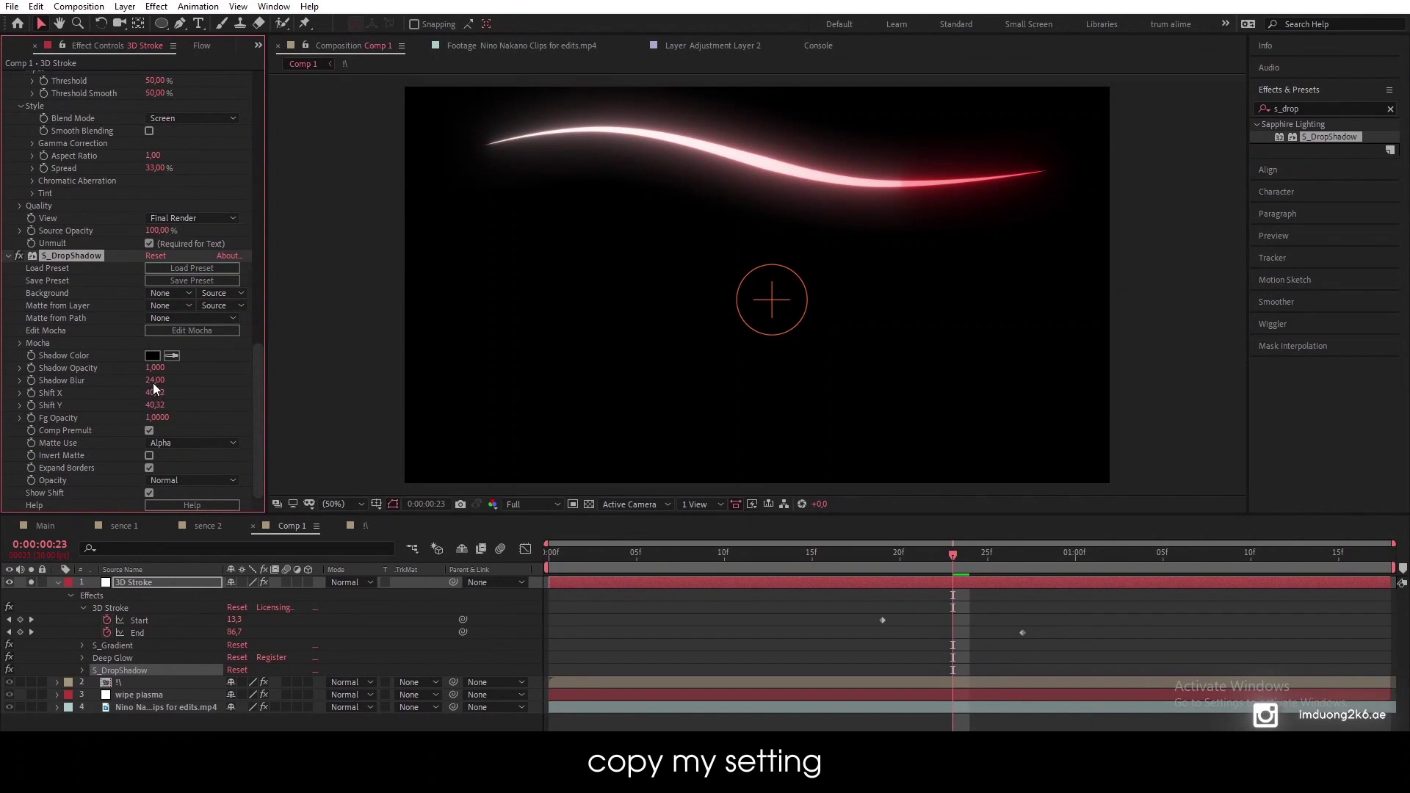
# Step: Set S_DropShadow Shadow Blur to 40 with Shift X and Shift Y of 12
pyautogui.click(153, 382)
pyautogui.press('BackSpace')
pyautogui.write('40')
pyautogui.press('Tab')
pyautogui.write('12')
pyautogui.press('Tab')
pyautogui.write('1')
pyautogui.press('Return')
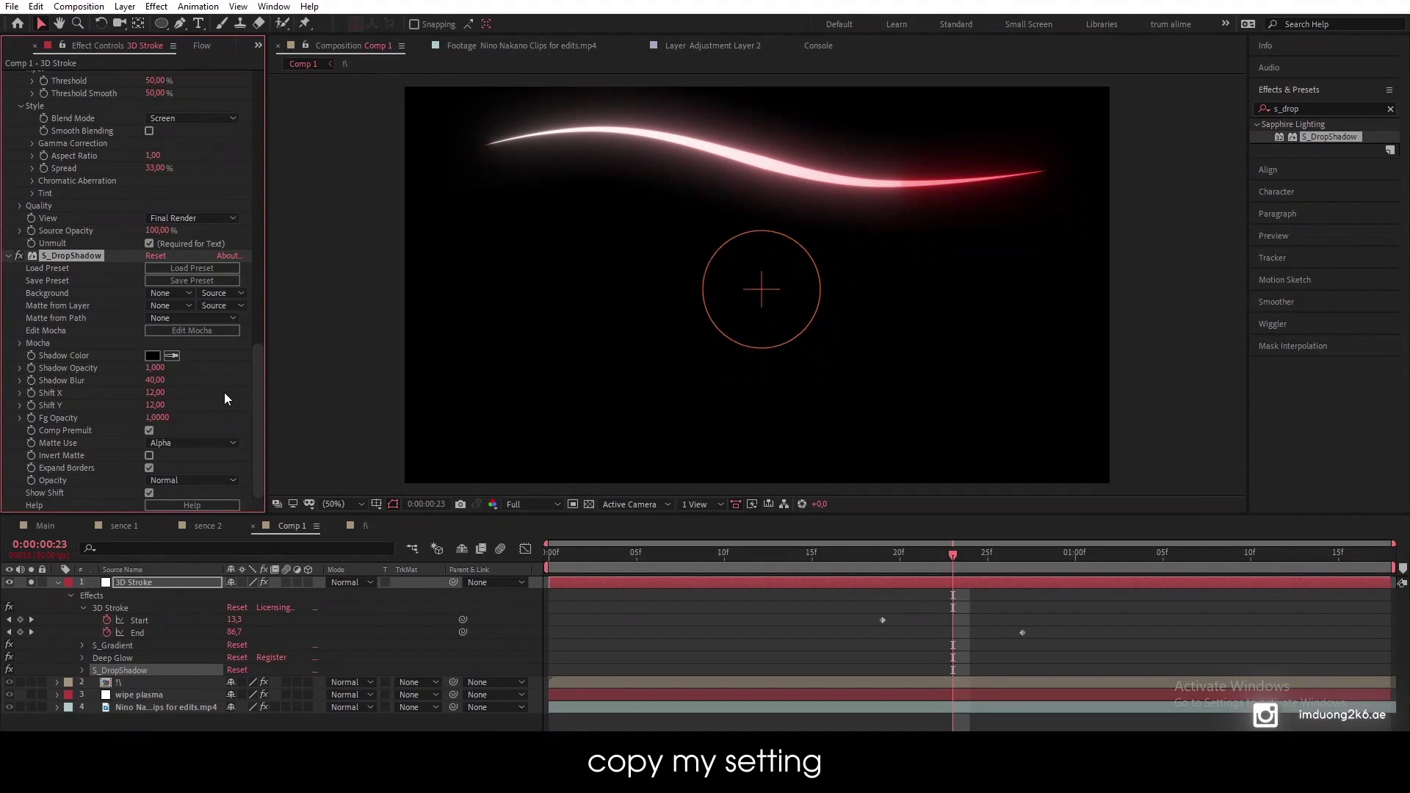
# Step: Show all layers again and duplicate the 3D Stroke layer
pyautogui.click(32, 582)
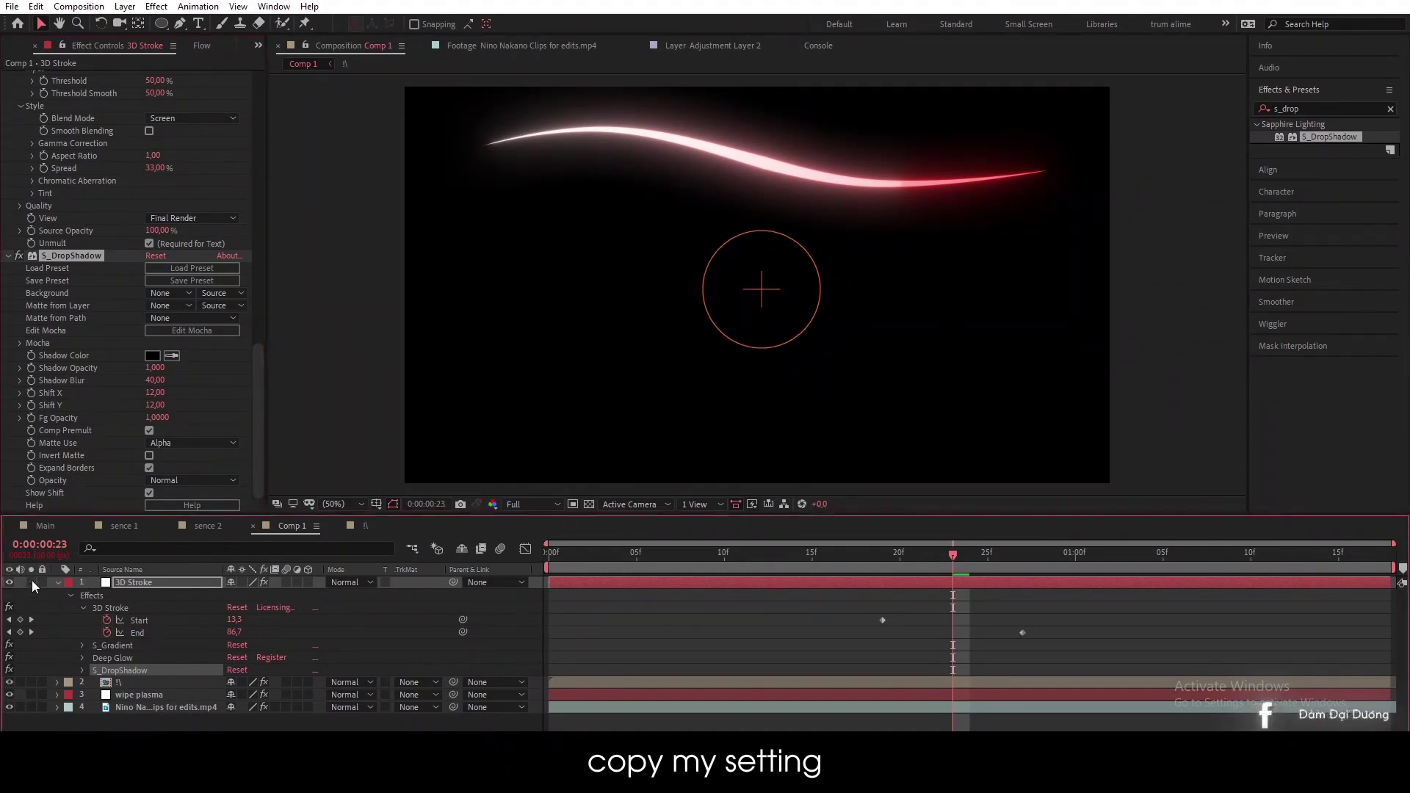
pyautogui.click(30, 580)
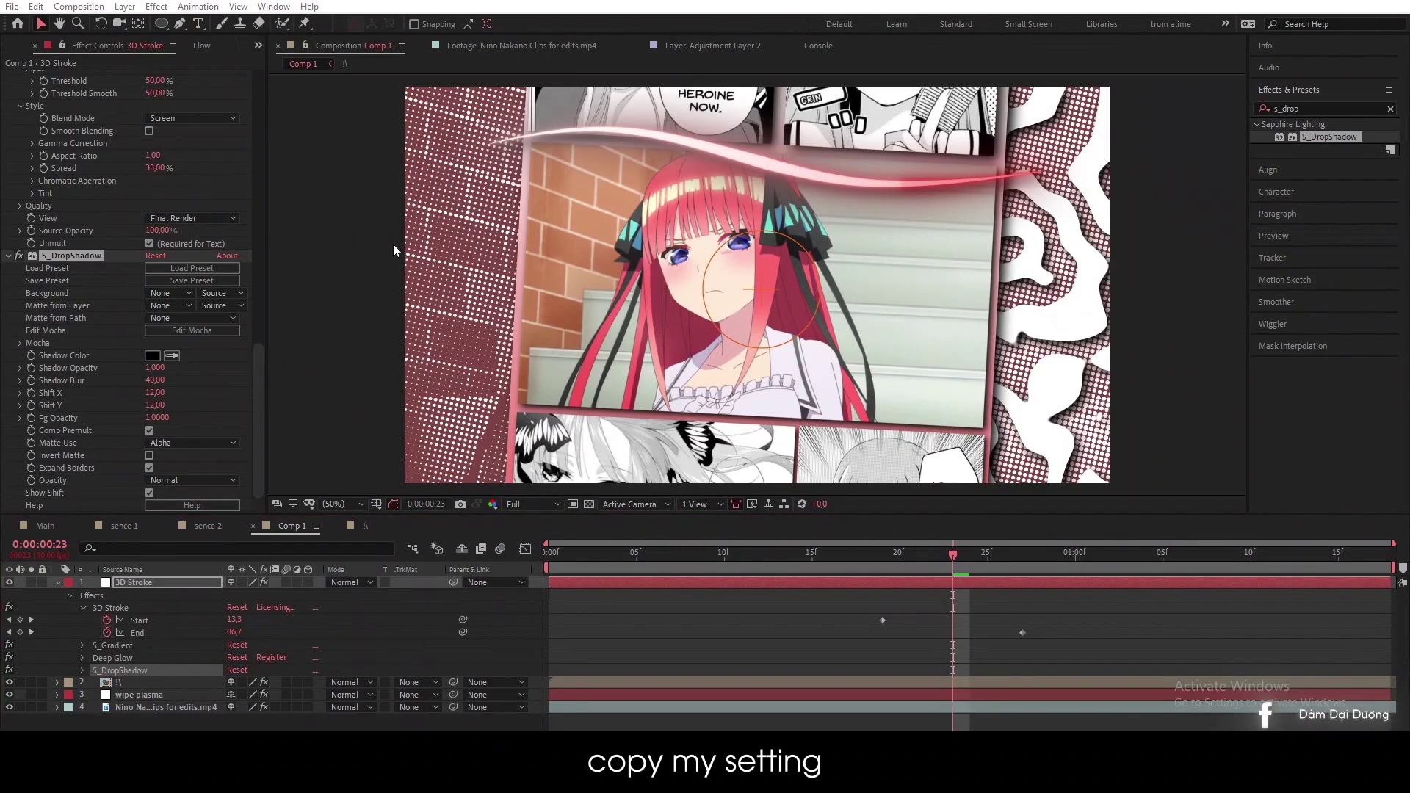
pyautogui.click(204, 582)
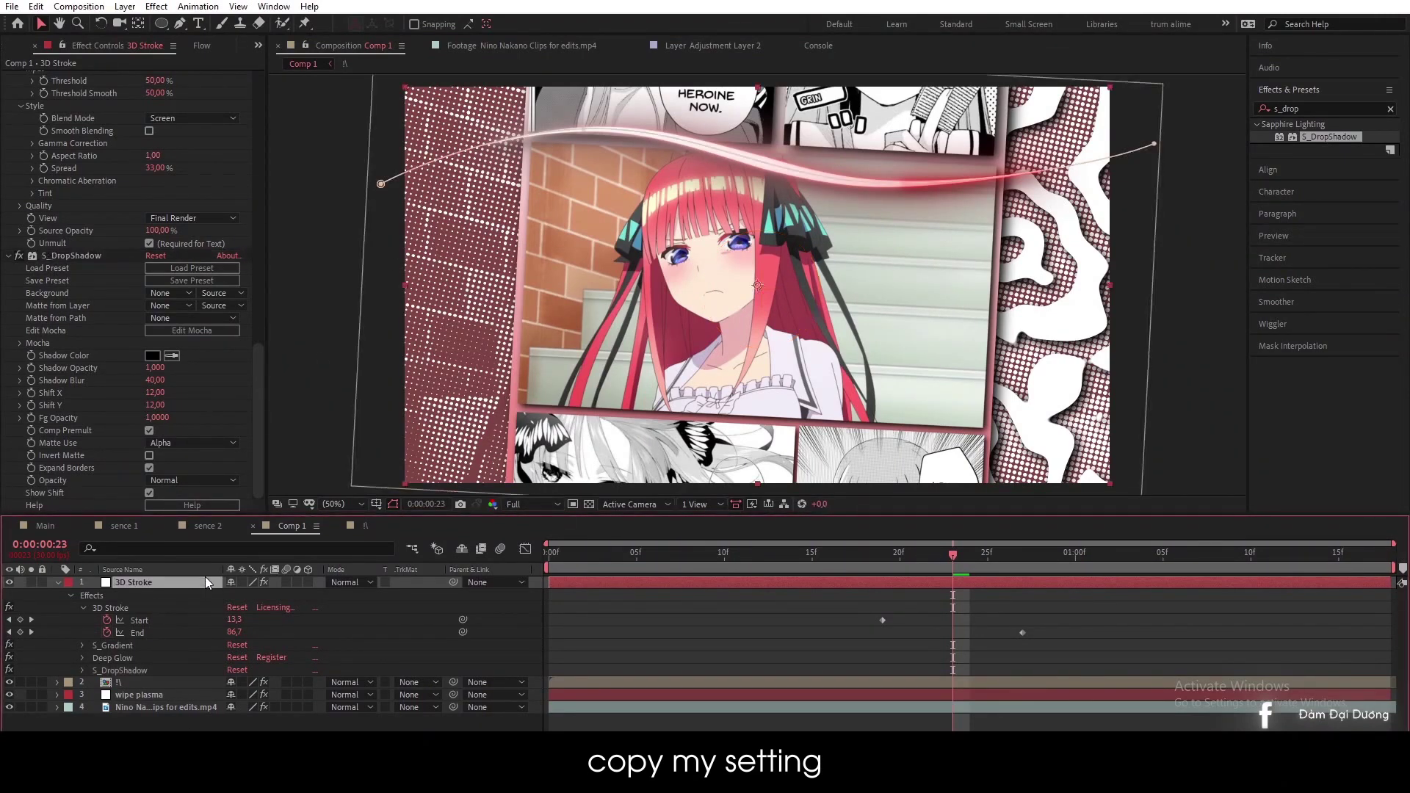
pyautogui.hotkey('ctrl', 'd')
# Step: Flip the duplicate stroke layer horizontally and then vertically
pyautogui.rightClick(206, 581)
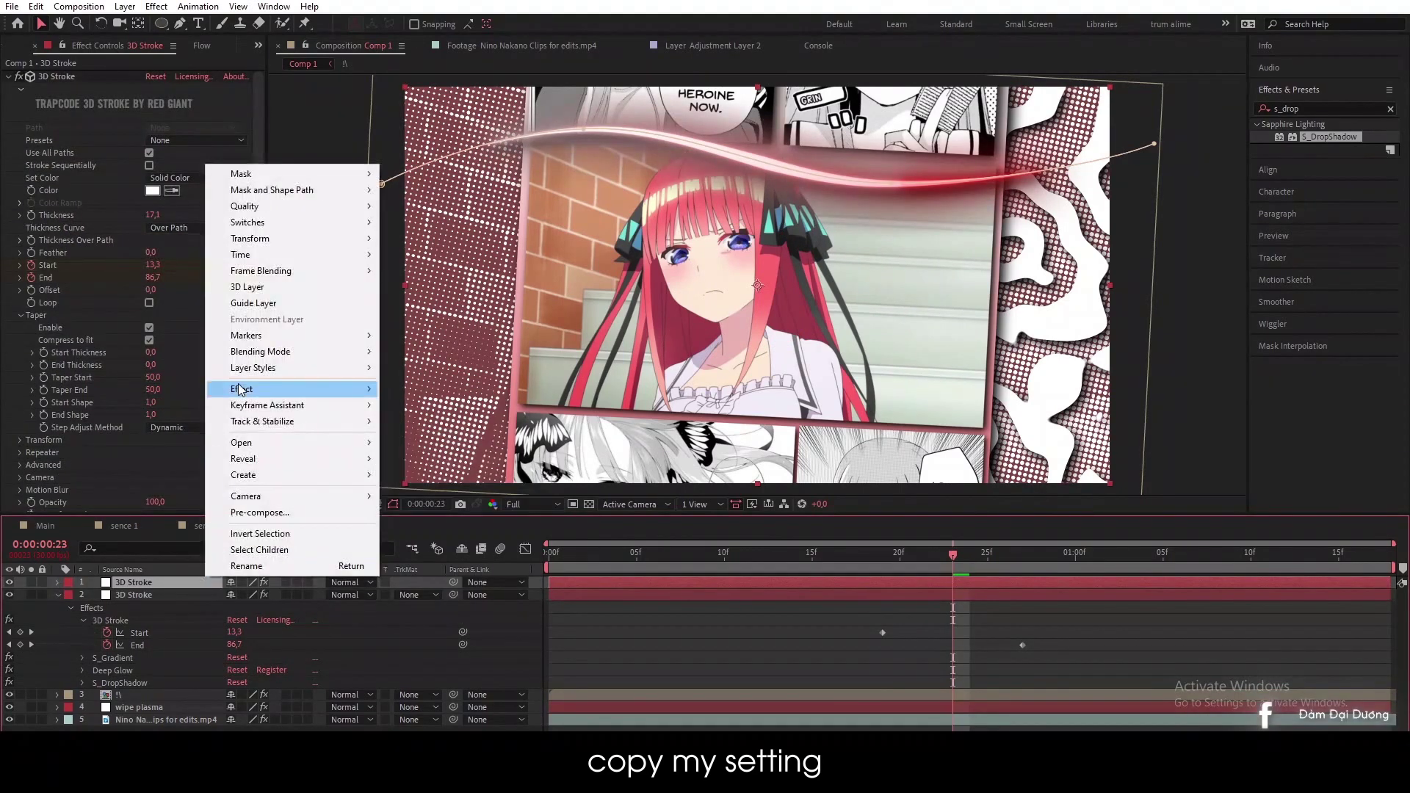
pyautogui.moveTo(280, 241)
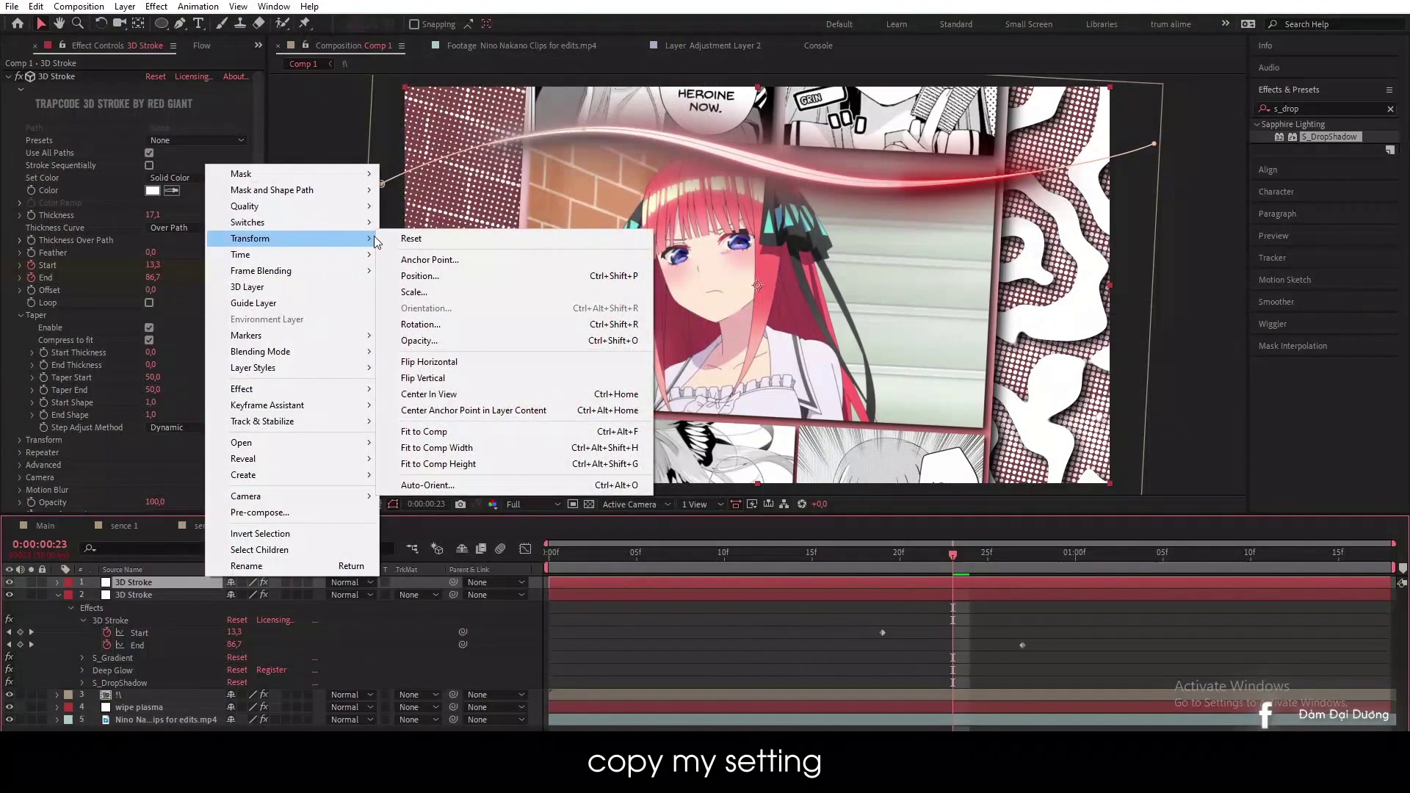
pyautogui.click(413, 362)
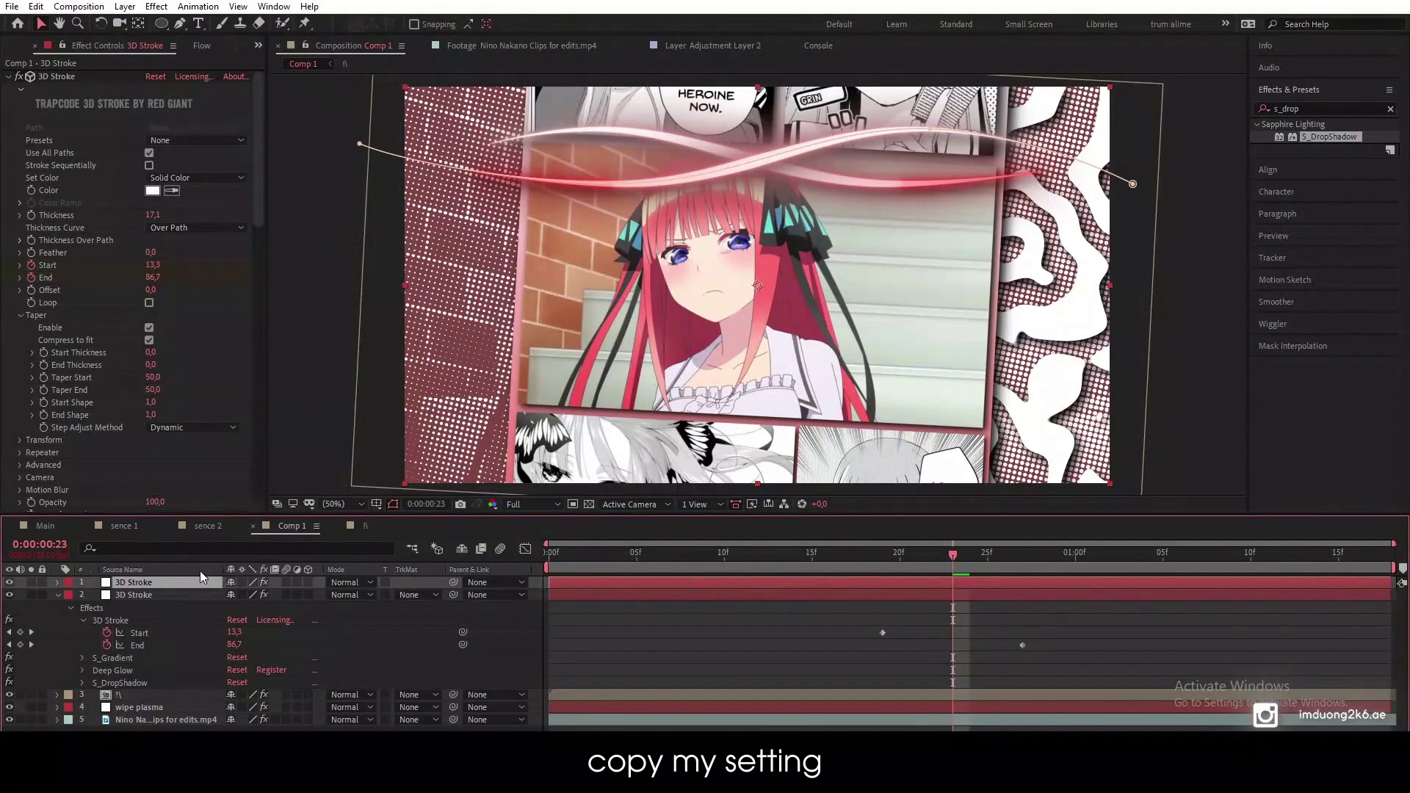
pyautogui.rightClick(197, 579)
pyautogui.moveTo(360, 246)
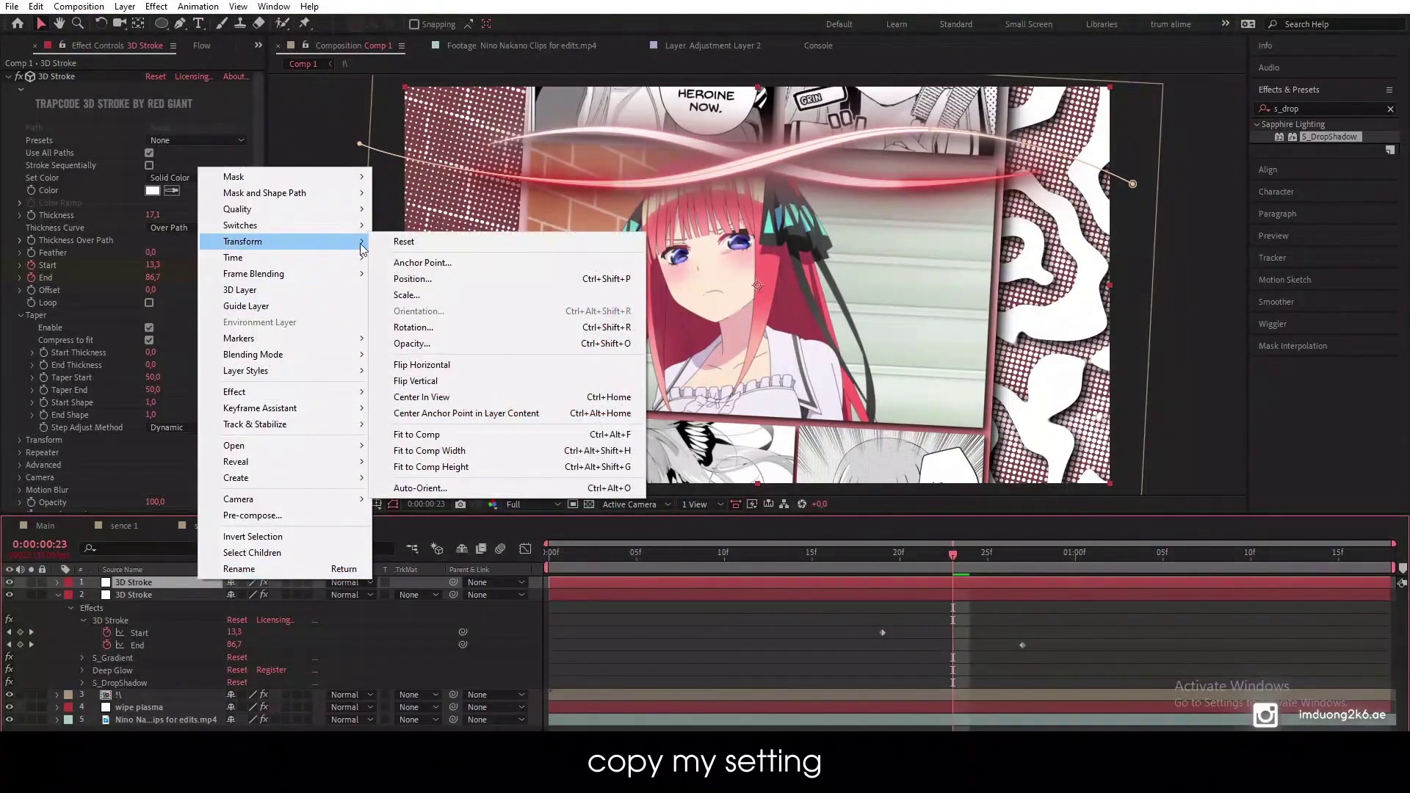
pyautogui.click(436, 381)
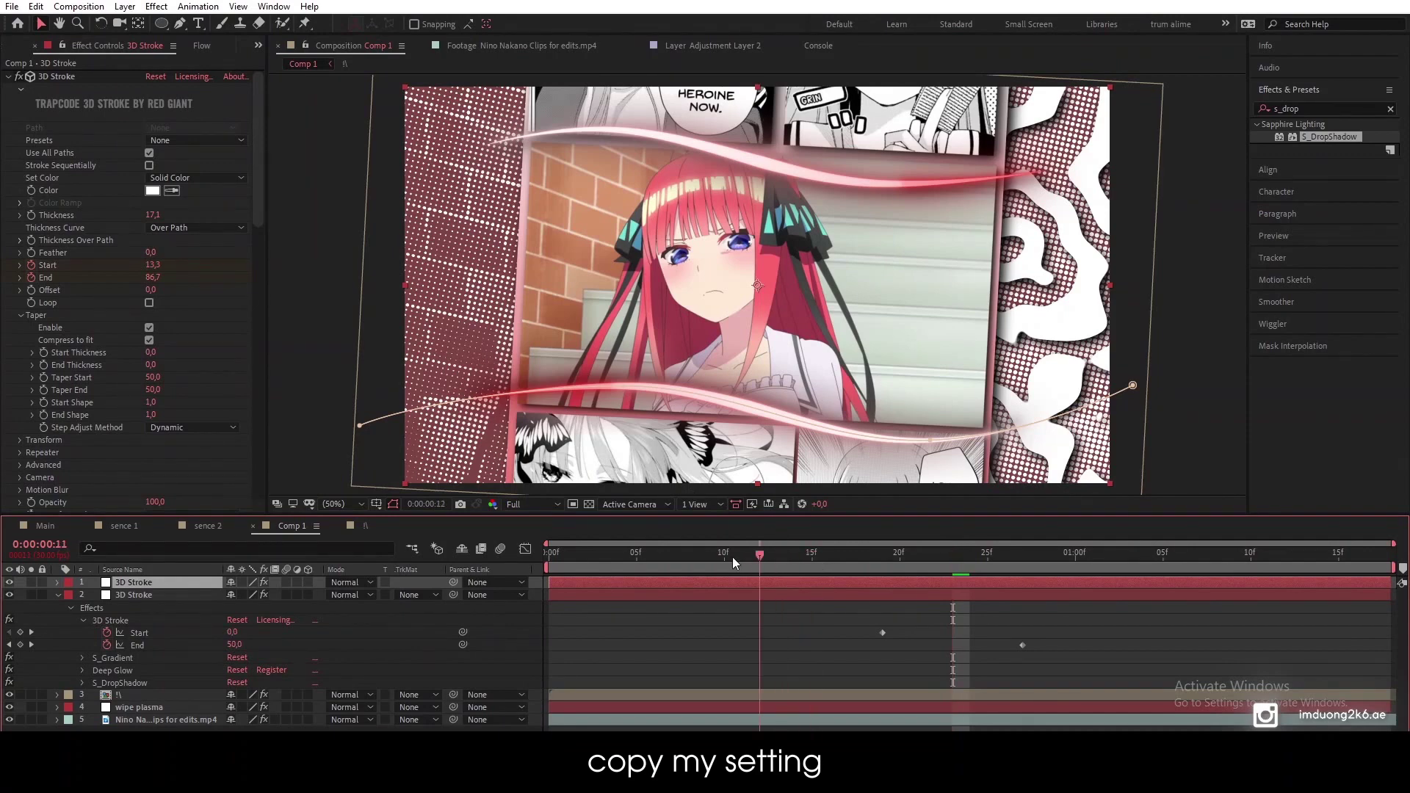
# Step: From frame 0, preview the two soloed stroke layers at Quarter resolution, then go to frame 13
pyautogui.moveTo(733, 557); pyautogui.dragTo(533, 567)
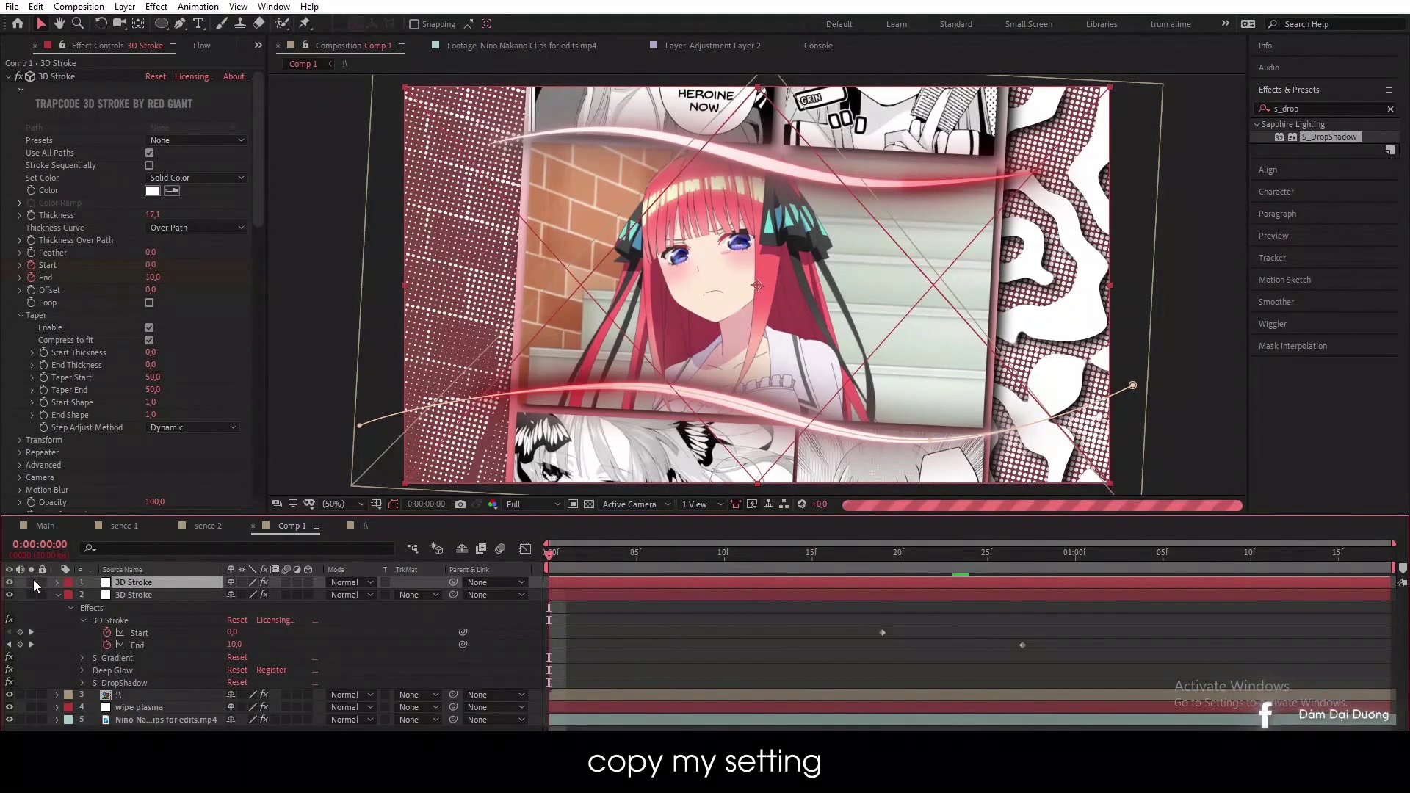
pyautogui.moveTo(32, 581); pyautogui.dragTo(30, 594)
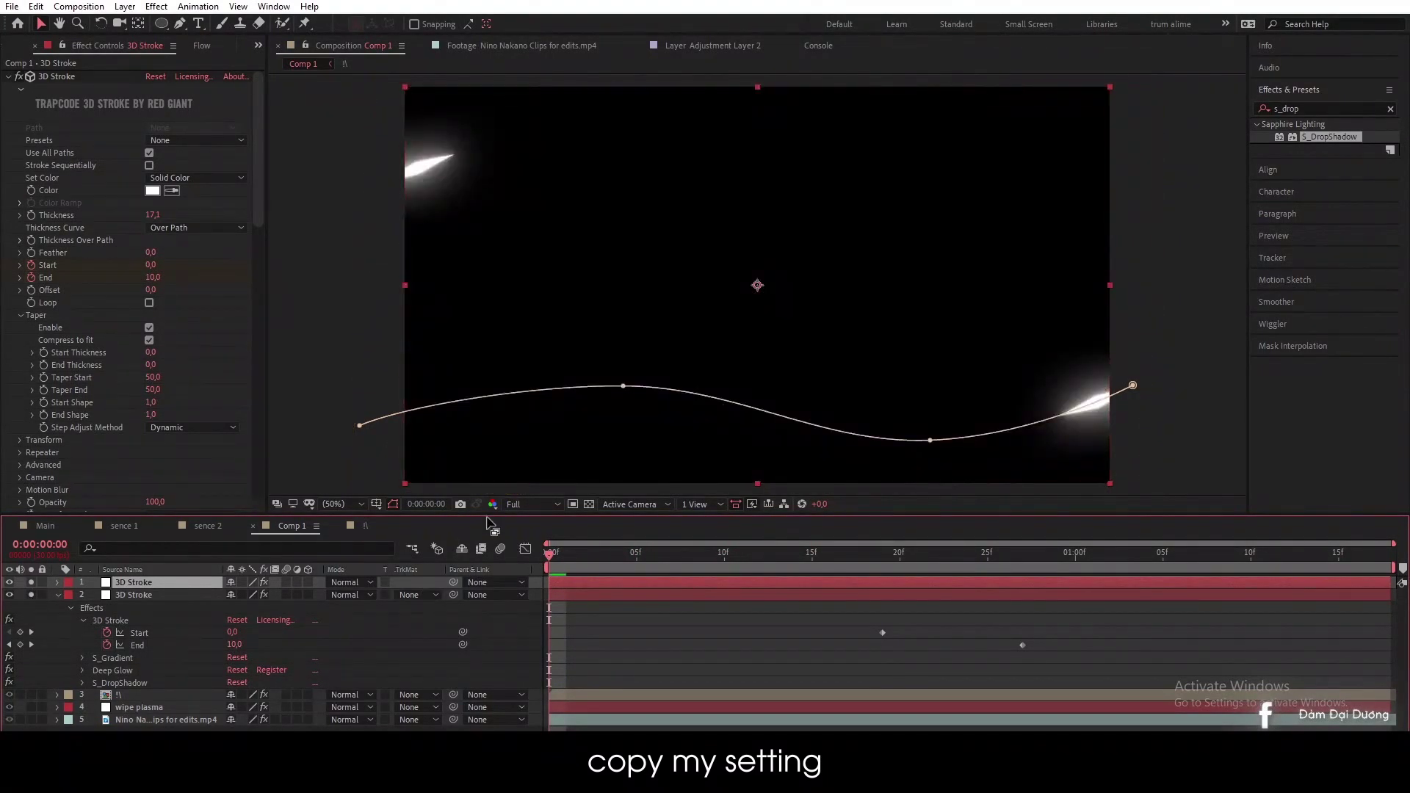
pyautogui.click(518, 507)
pyautogui.click(532, 583)
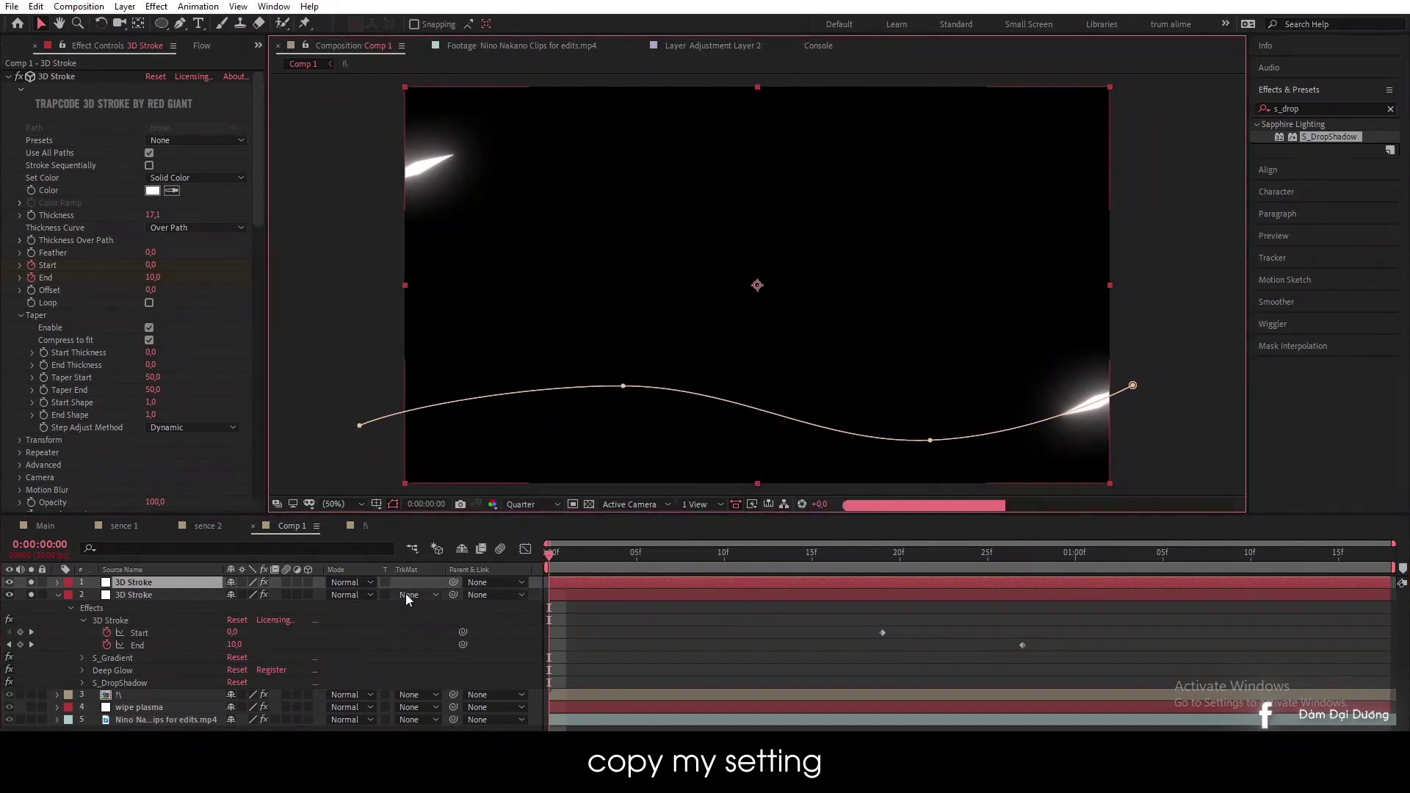
pyautogui.press('space')
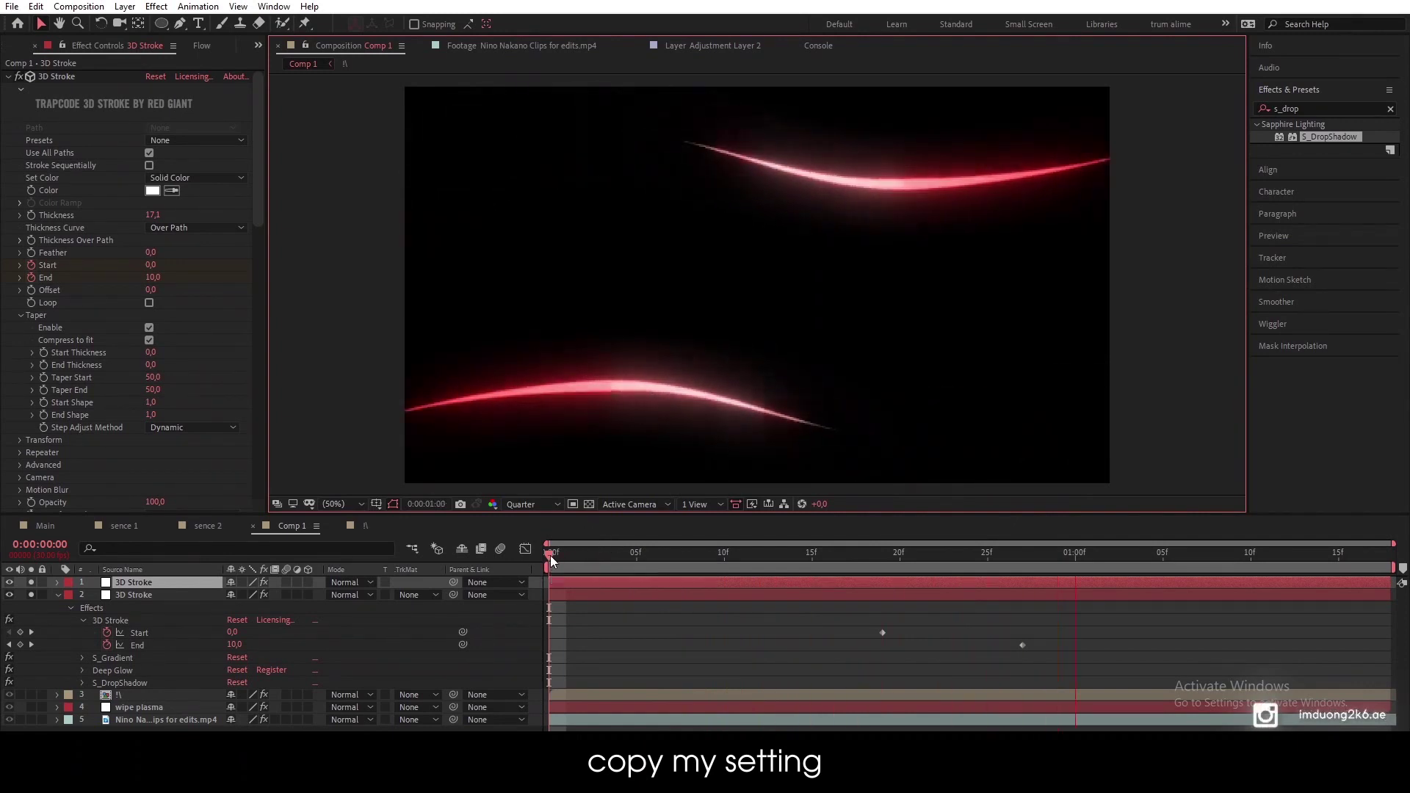
pyautogui.press('space')
pyautogui.press('space')
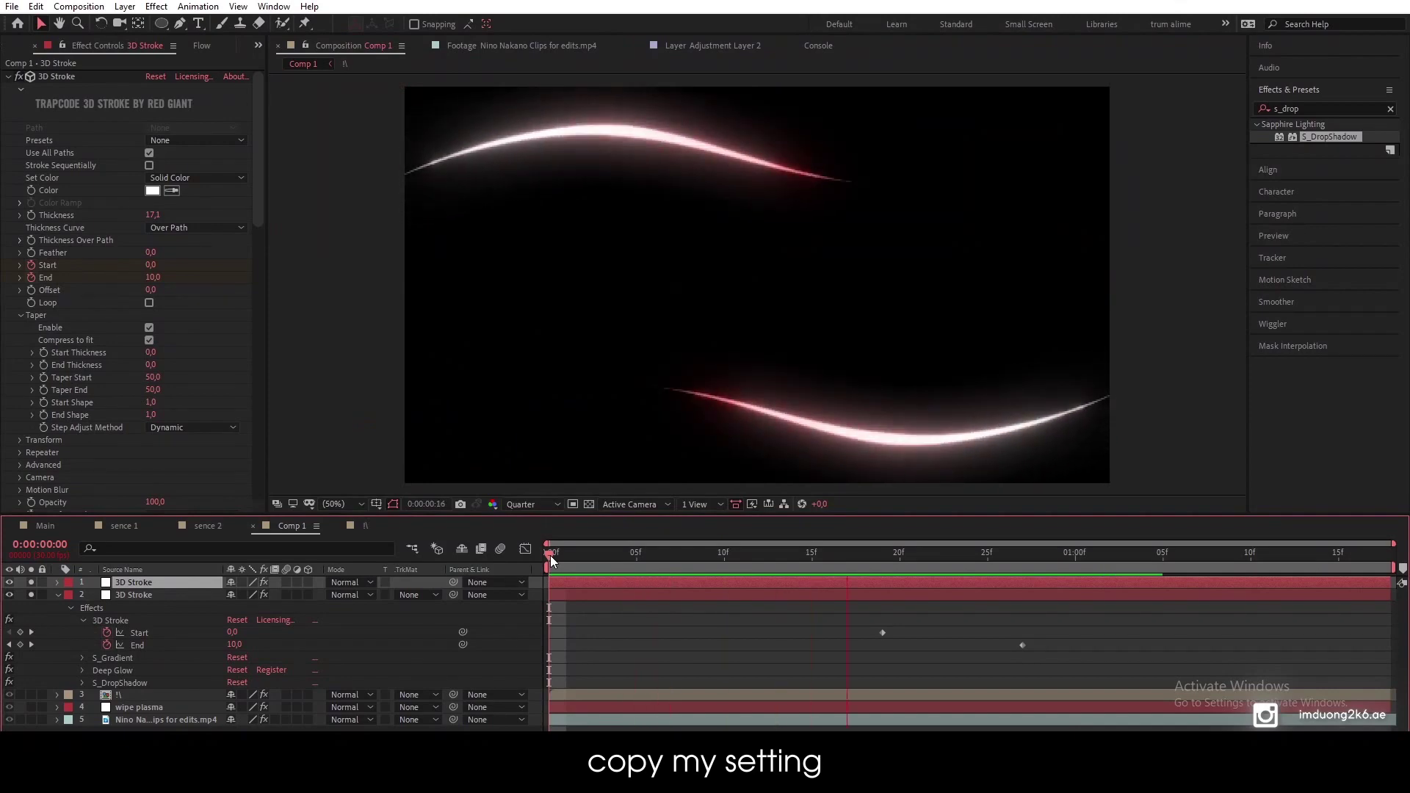
pyautogui.press('space')
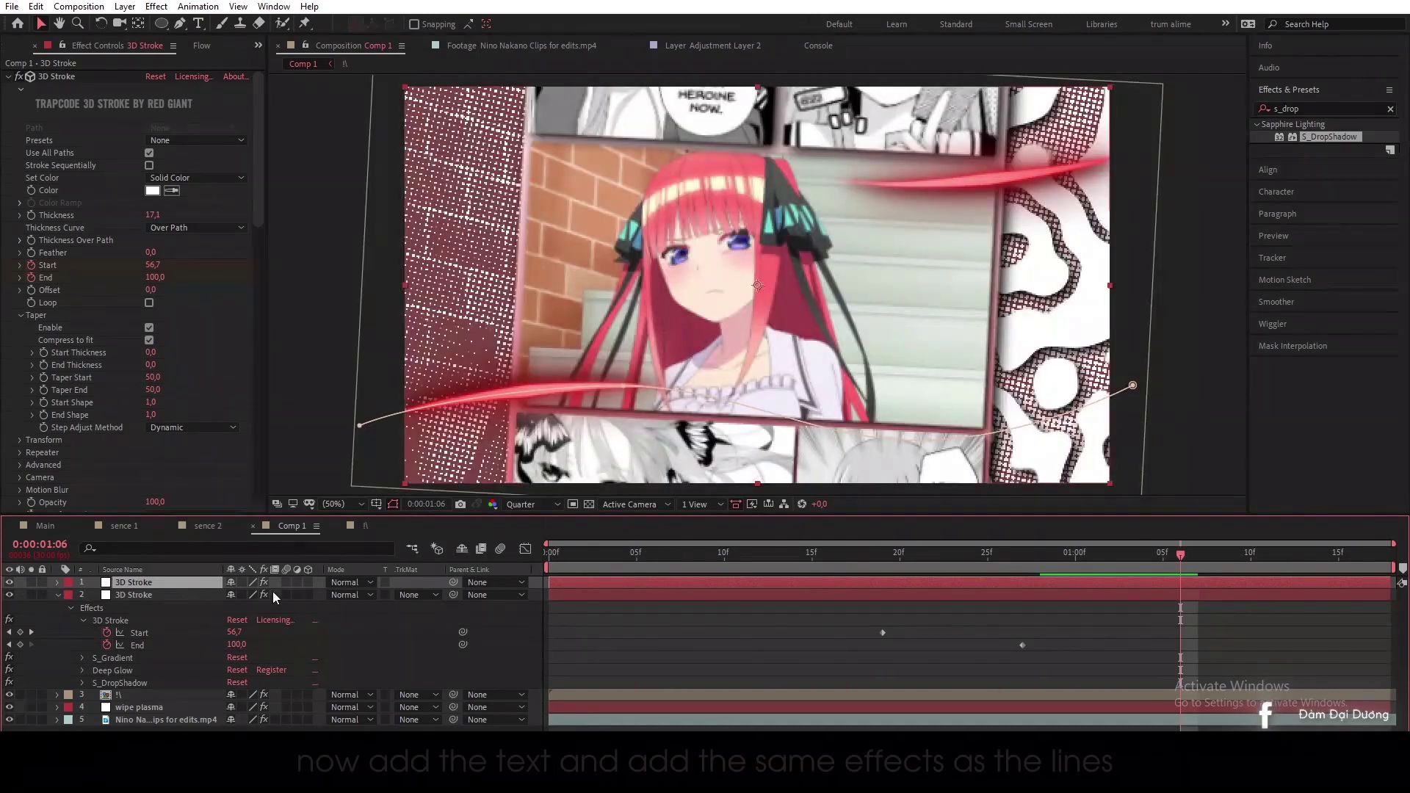
pyautogui.click(778, 553)
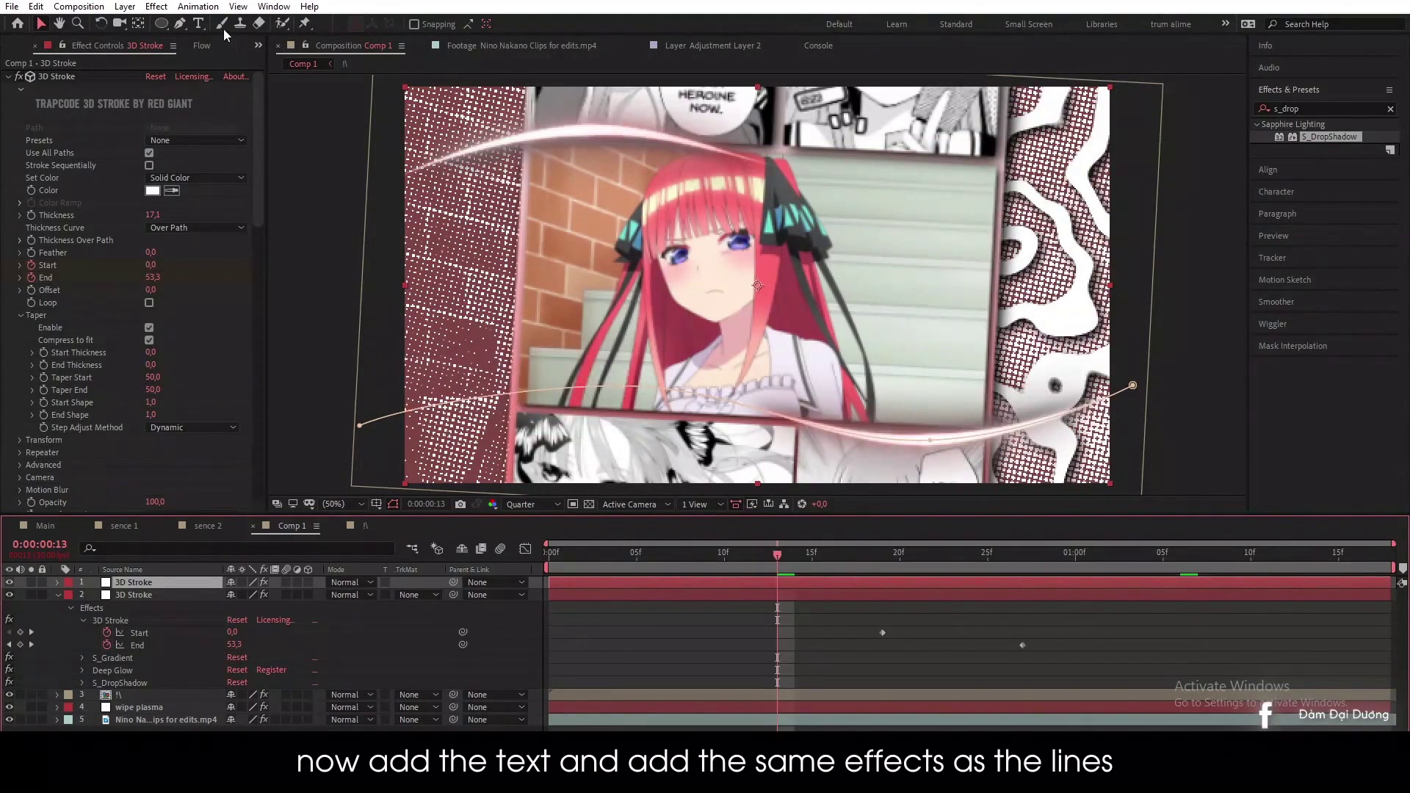
# Step: Create a soloed text layer with a larger size in the Hello Sunshine font
pyautogui.click(198, 23)
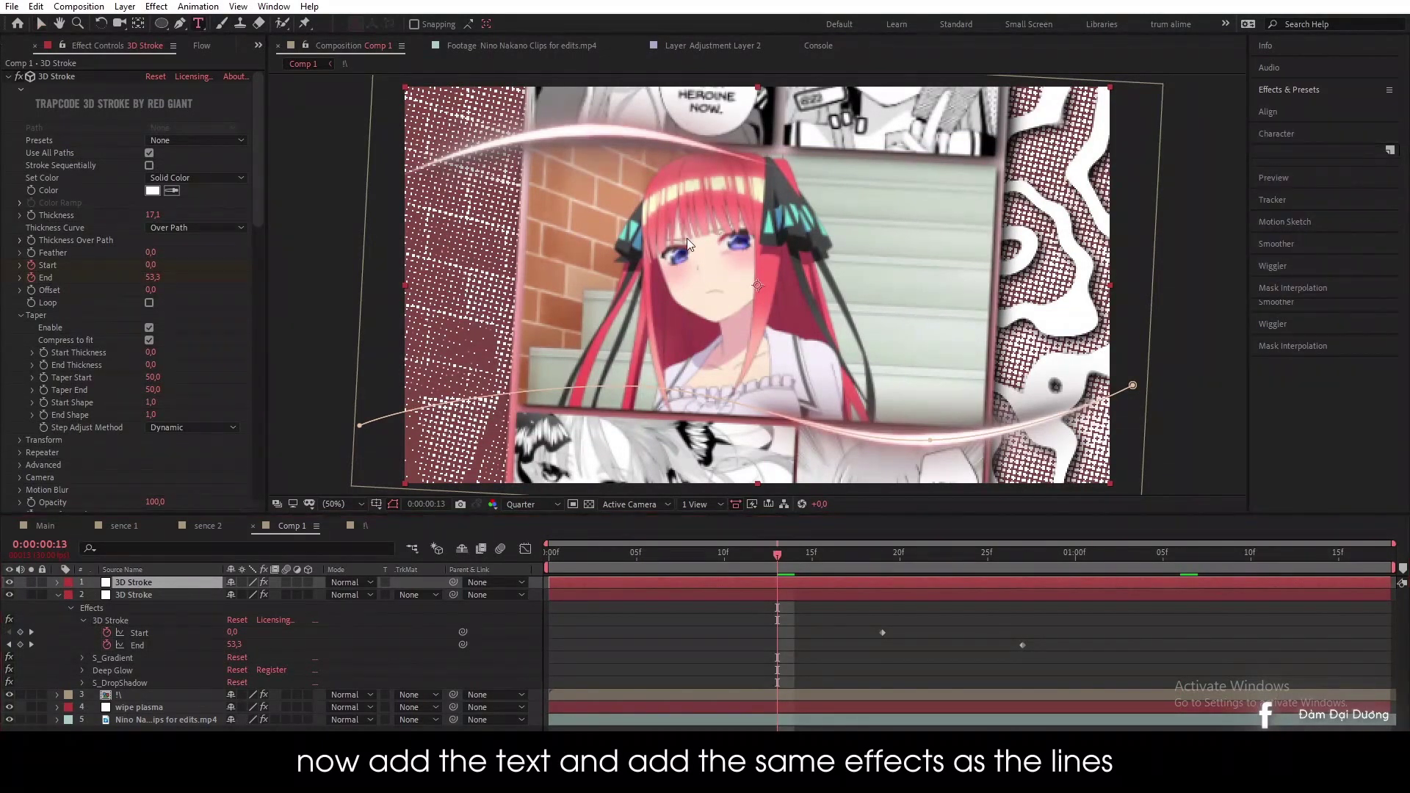
pyautogui.click(705, 291)
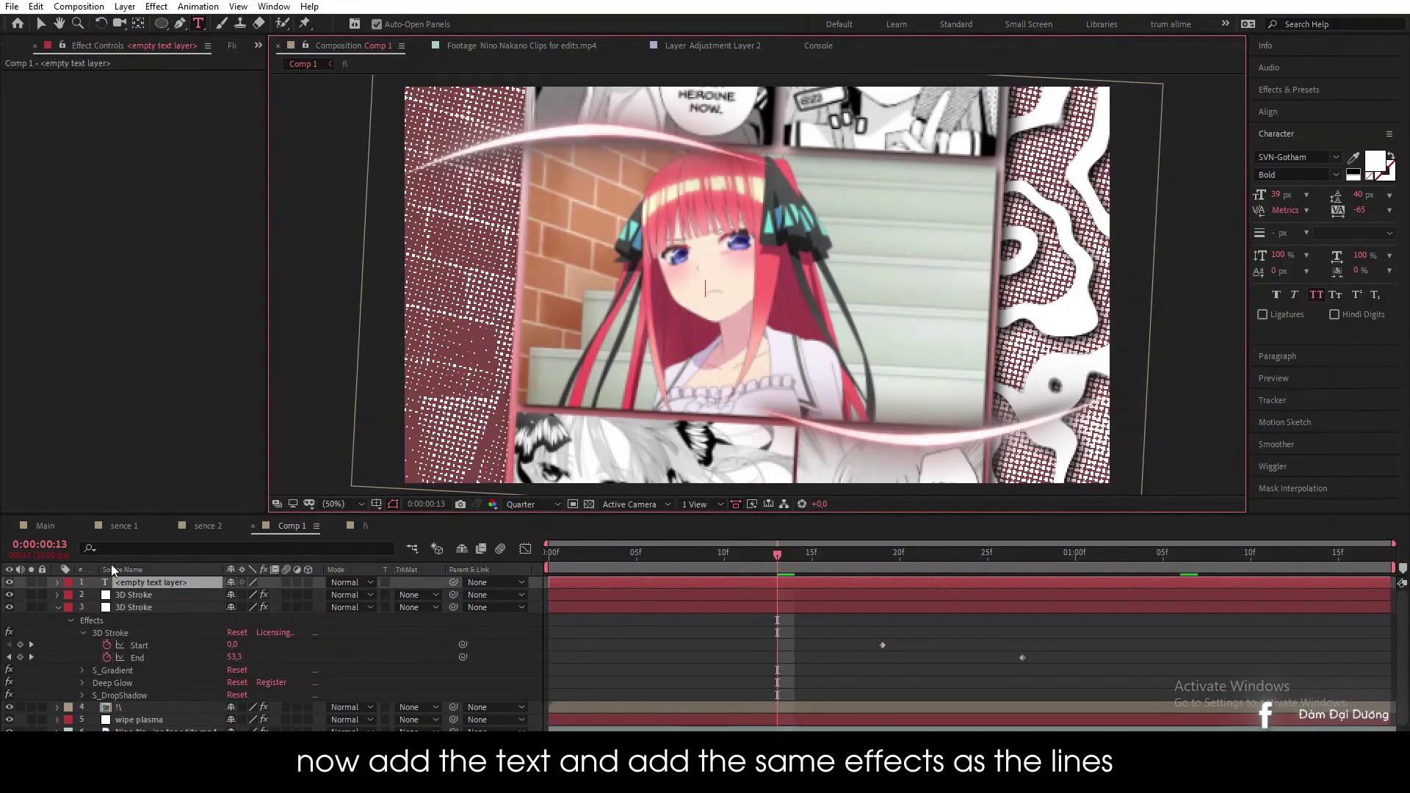
pyautogui.click(31, 583)
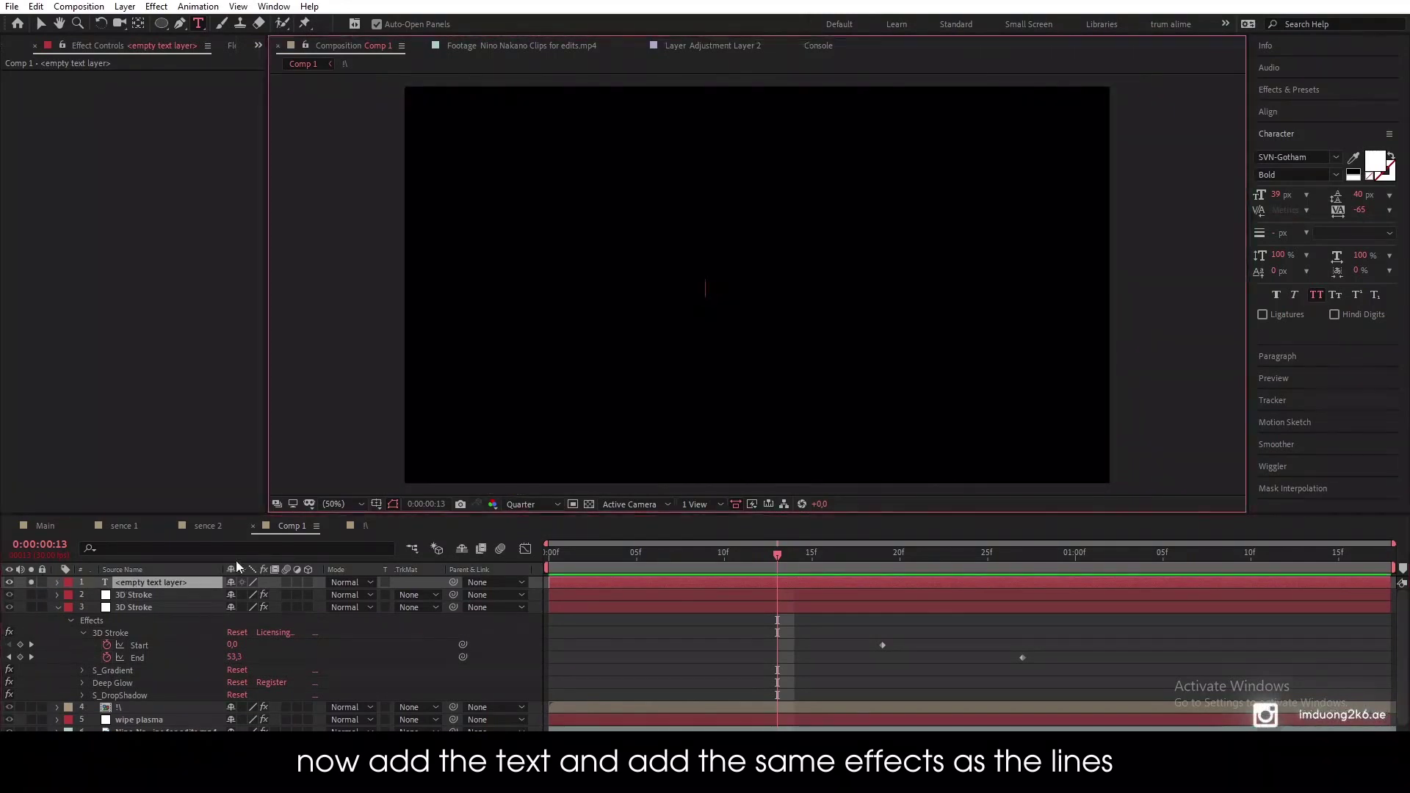
pyautogui.moveTo(1281, 203); pyautogui.dragTo(1297, 195)
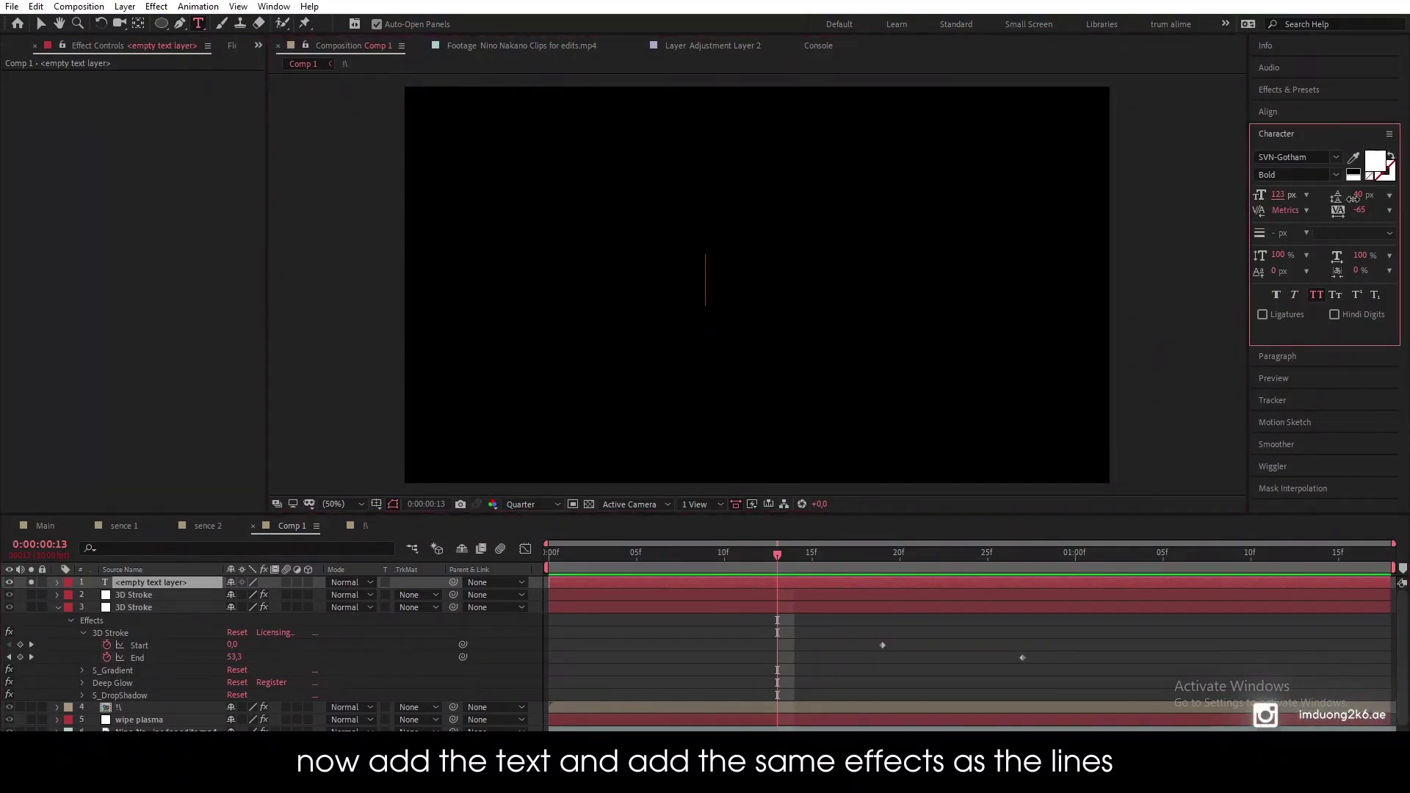
pyautogui.click(1308, 157)
pyautogui.press('BackSpace')
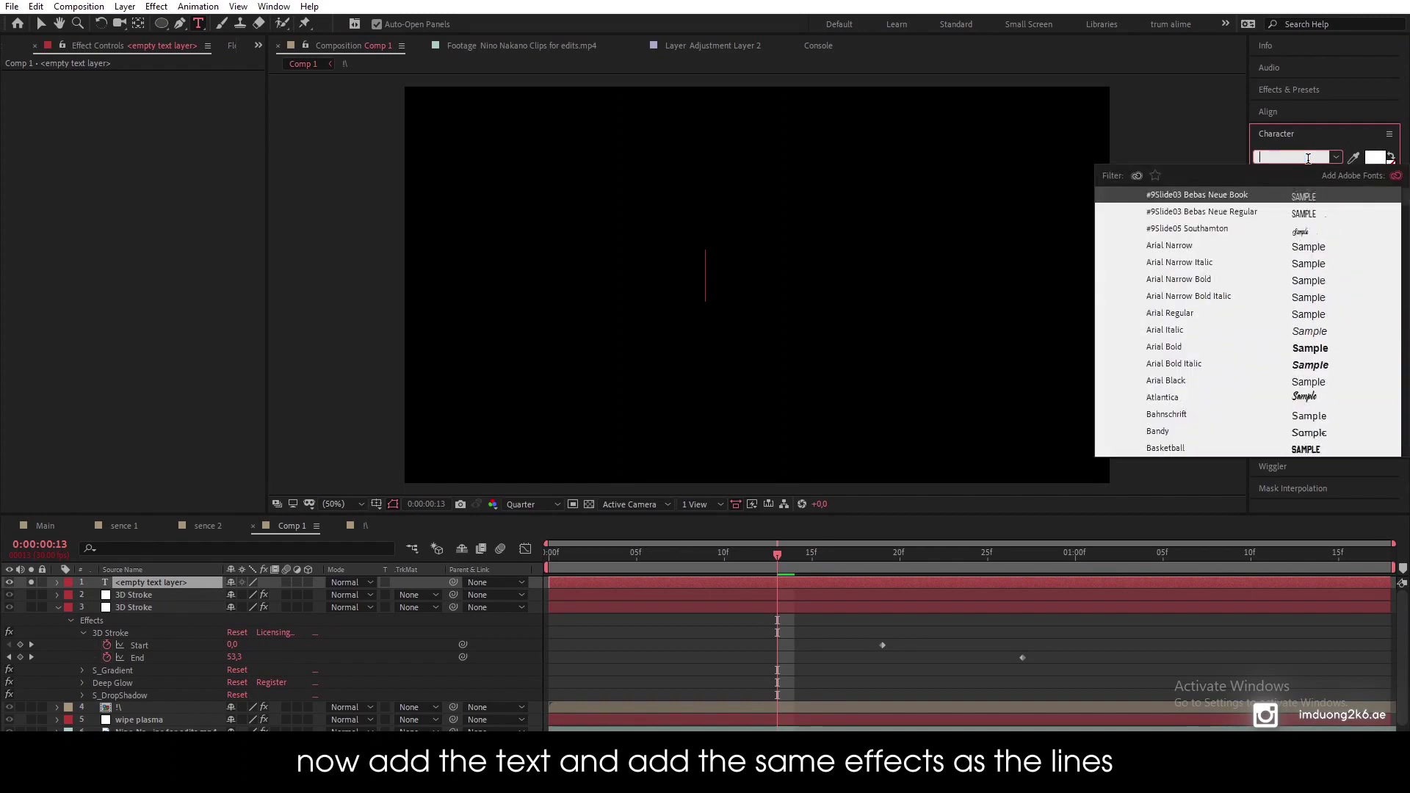
pyautogui.write('hello')
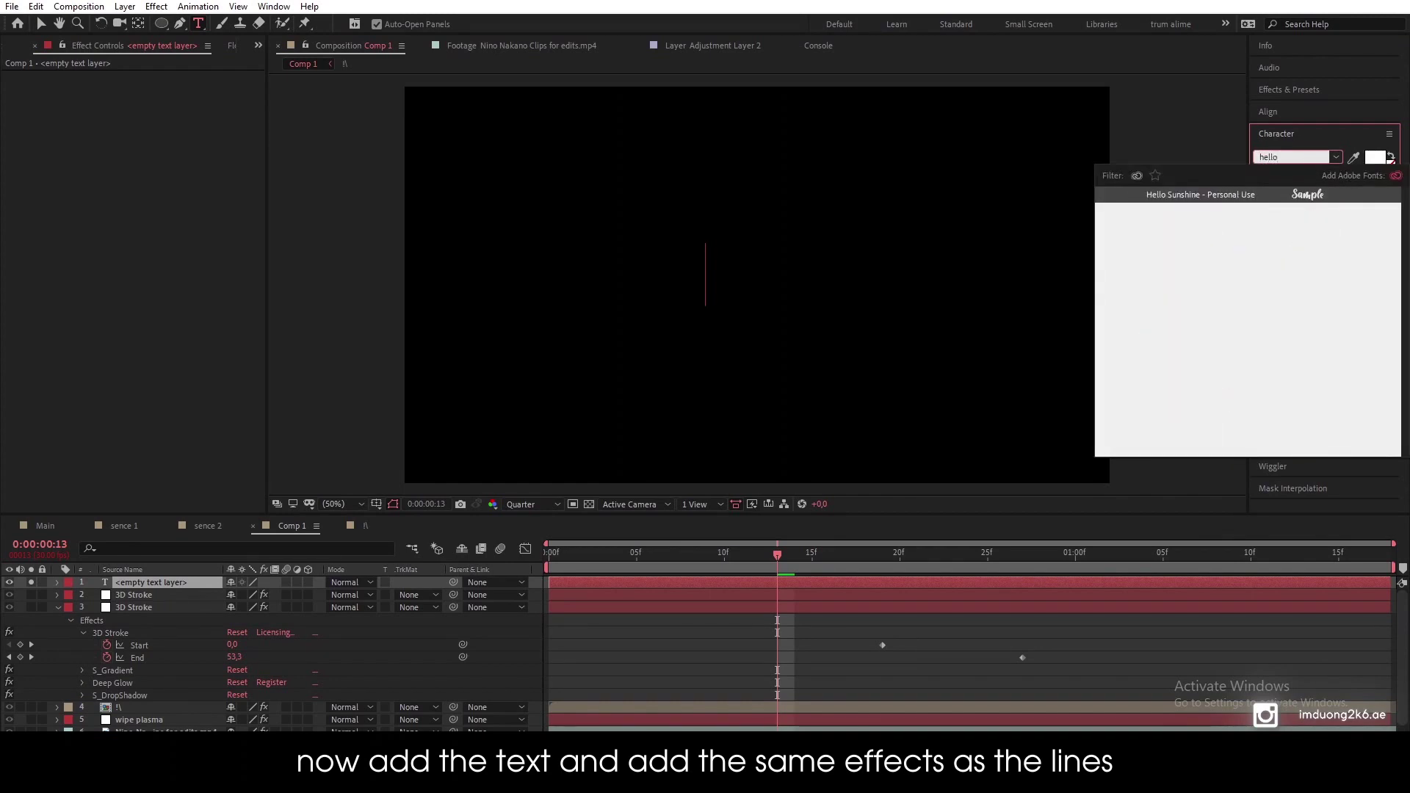
pyautogui.click(1324, 200)
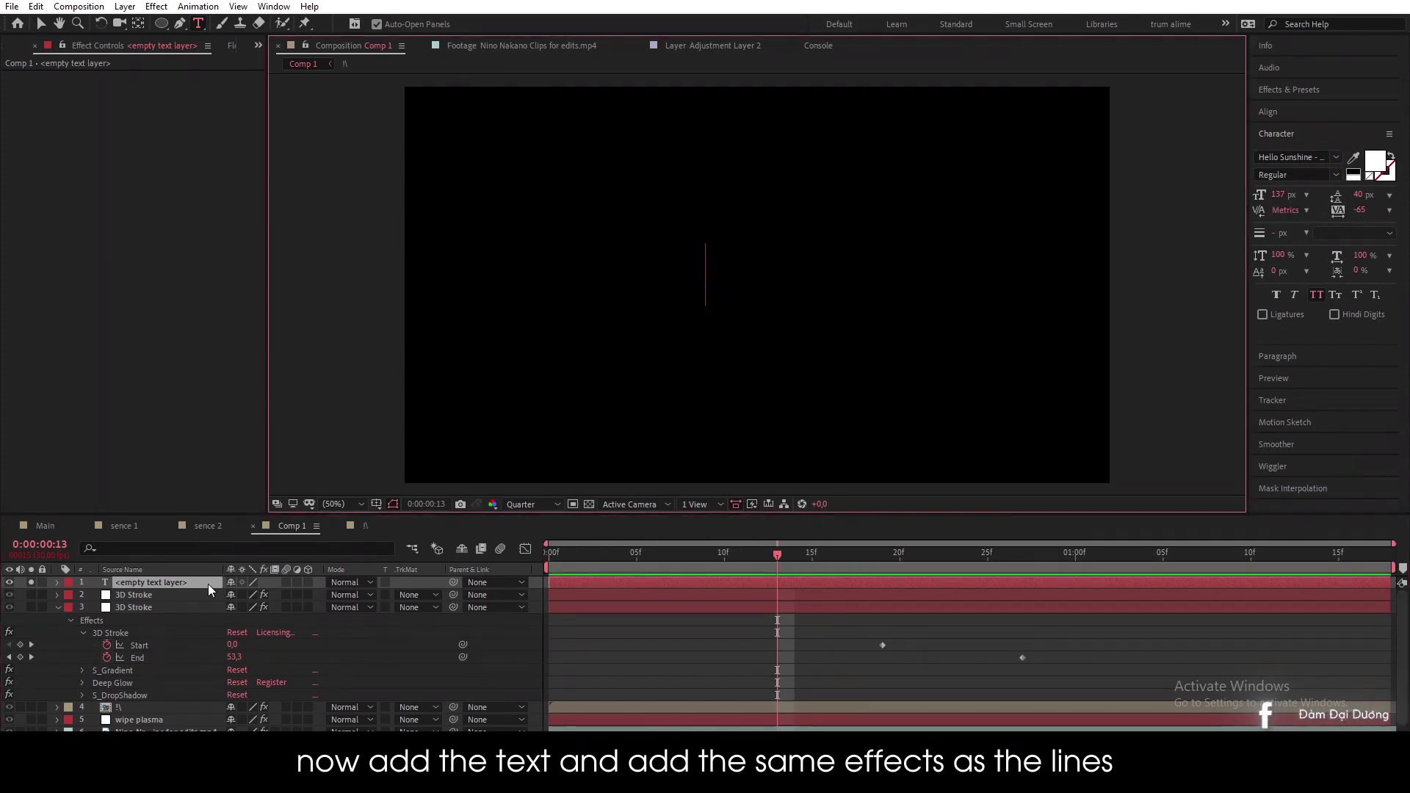
# Step: Type 'joe mama' in lowercase, widen its tracking, and centre it in the comp
pyautogui.write('j')
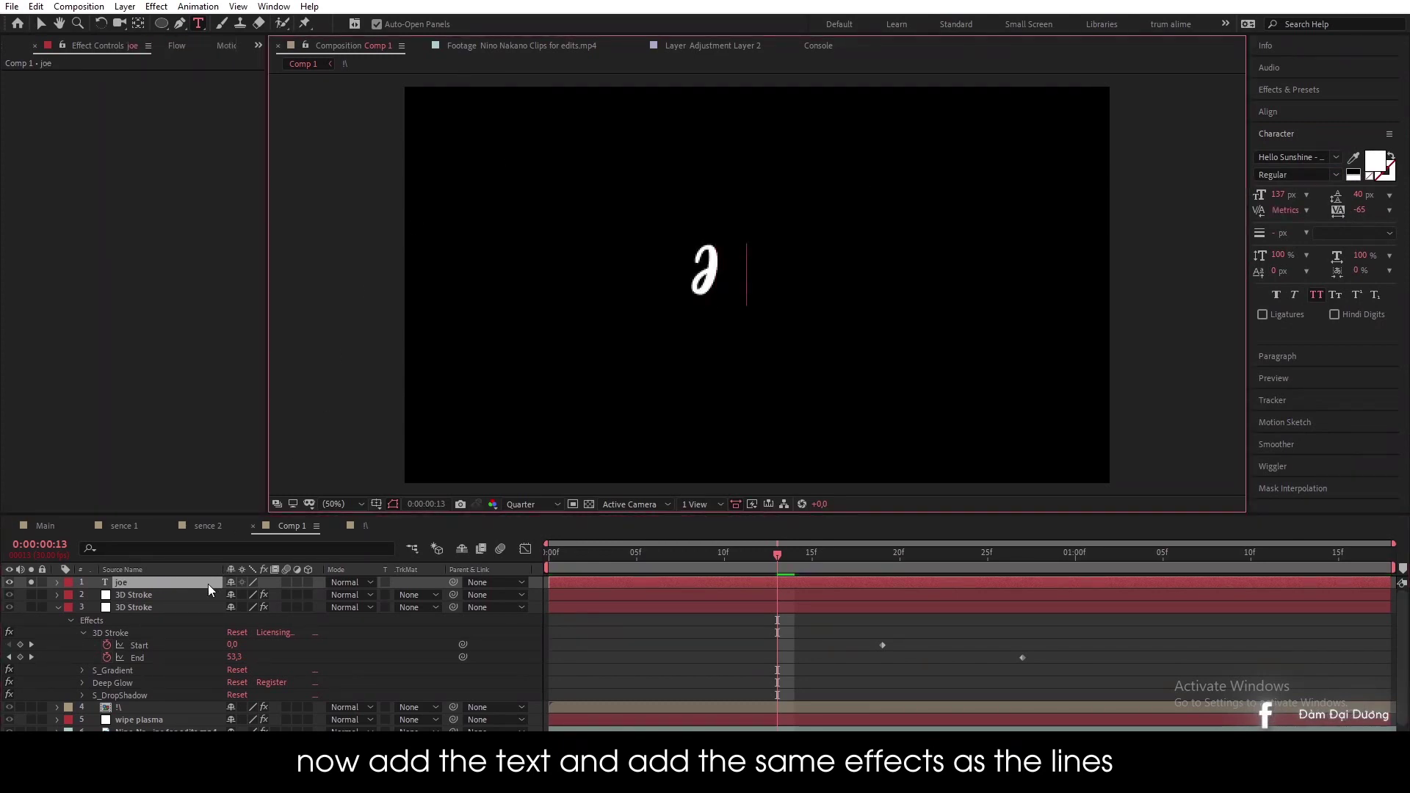
pyautogui.write('oe m')
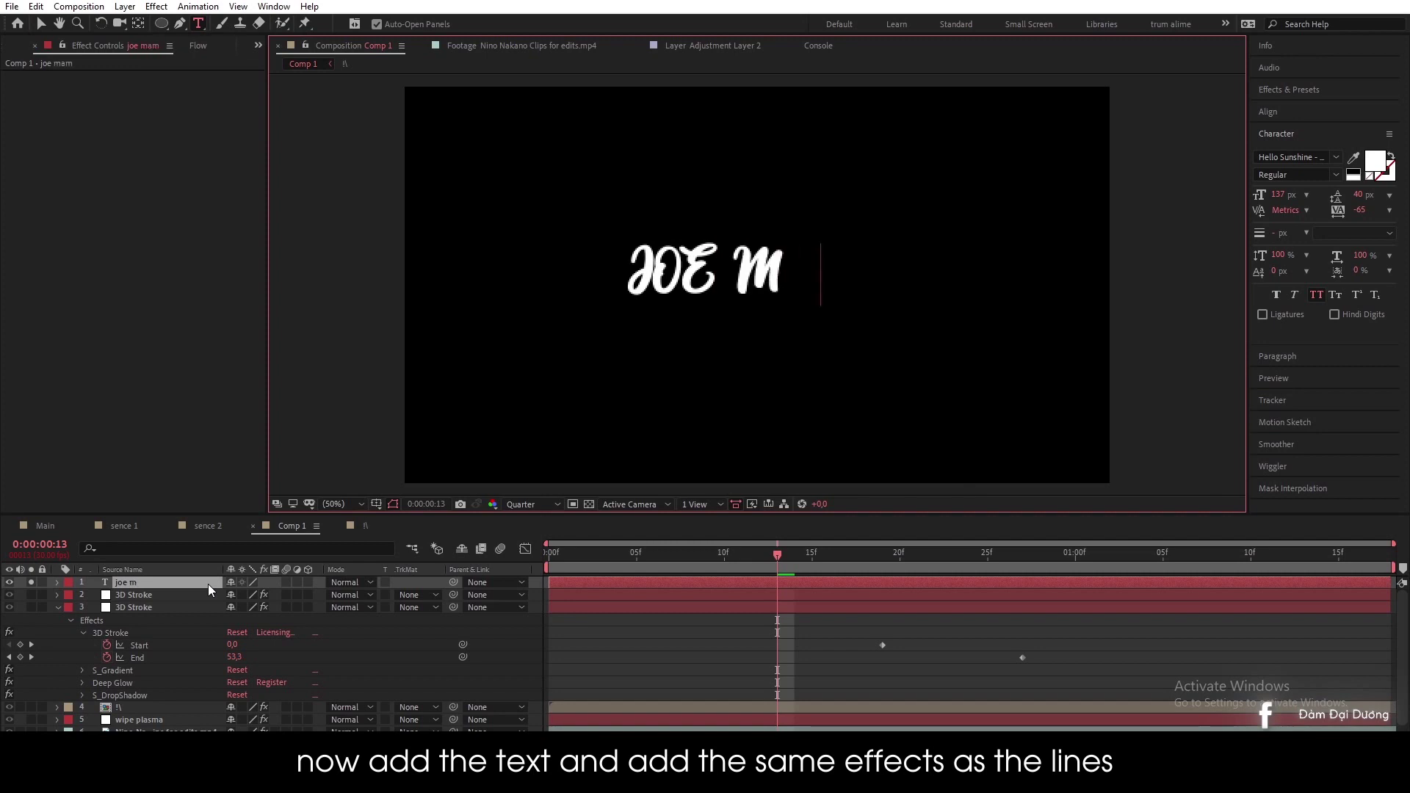
pyautogui.write('ama')
pyautogui.hotkey('ctrl', 'a')
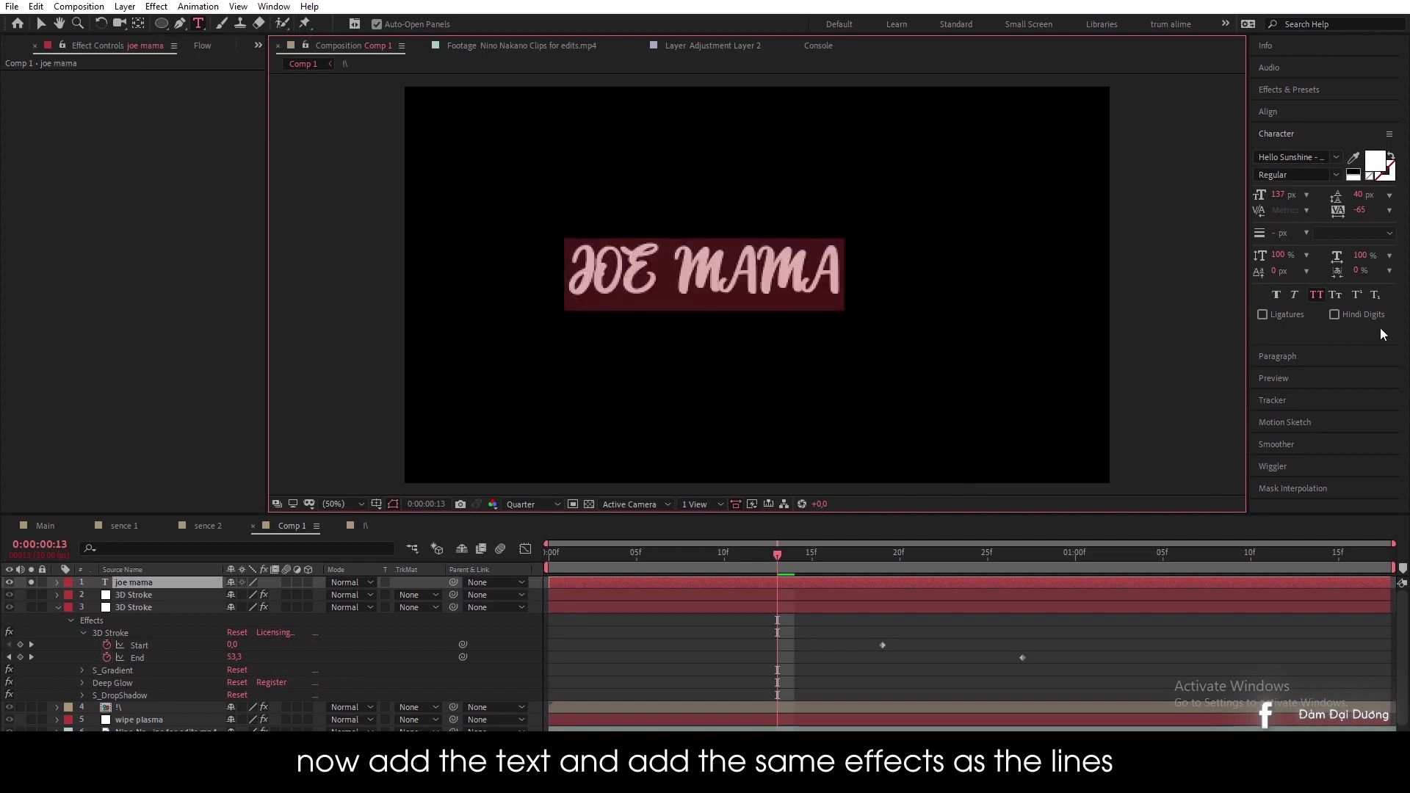
pyautogui.click(1317, 295)
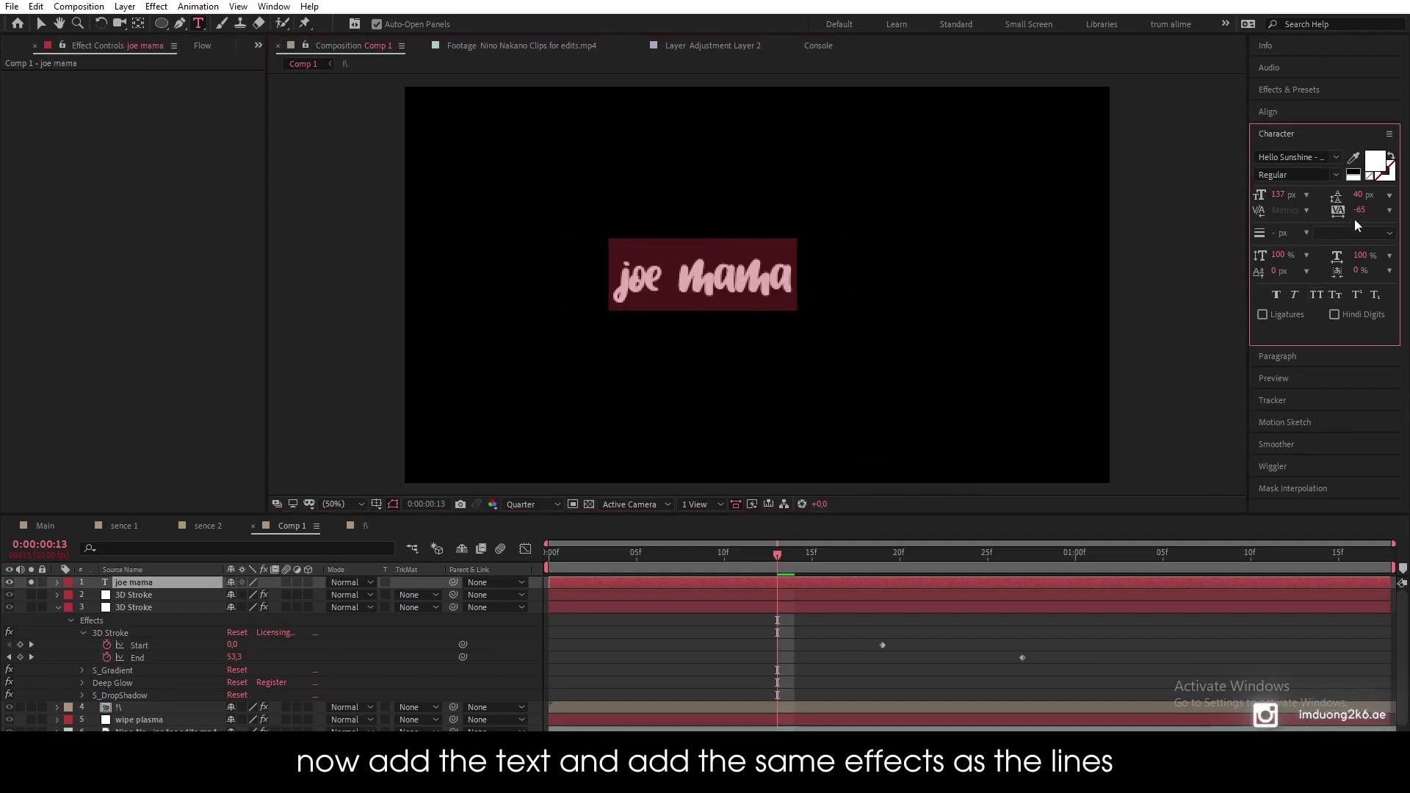
pyautogui.moveTo(1375, 210); pyautogui.dragTo(1399, 210)
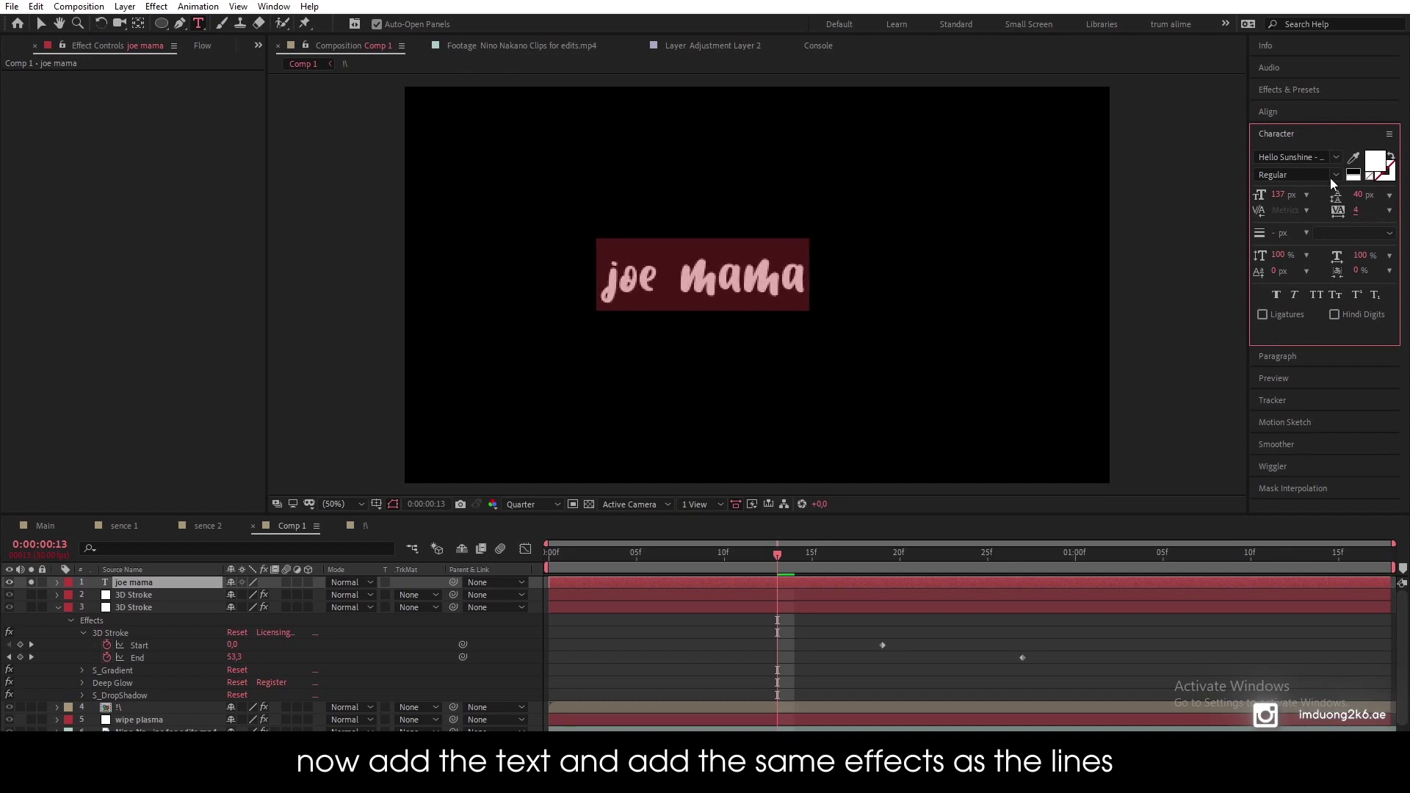
pyautogui.click(1300, 112)
pyautogui.click(1289, 149)
pyautogui.click(1364, 148)
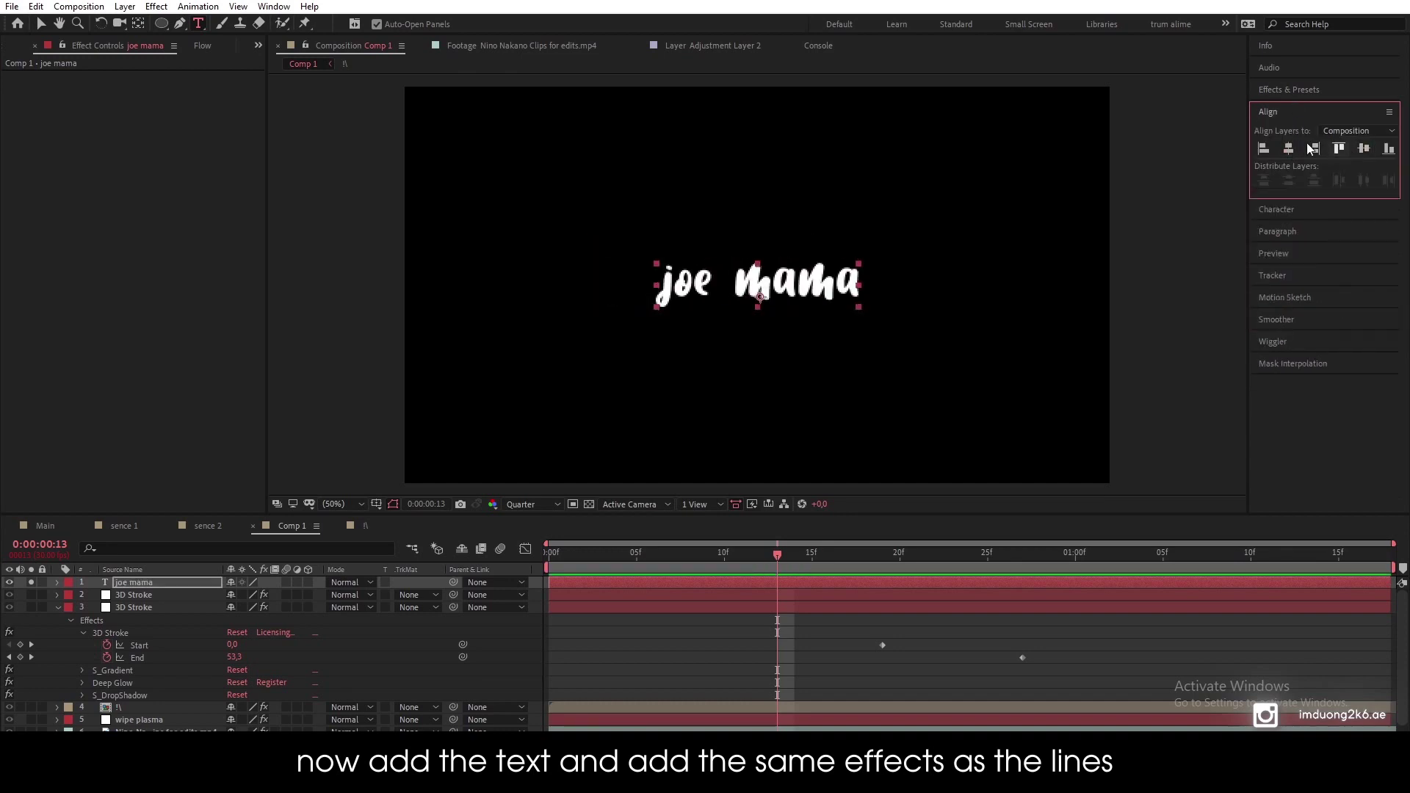
pyautogui.click(138, 25)
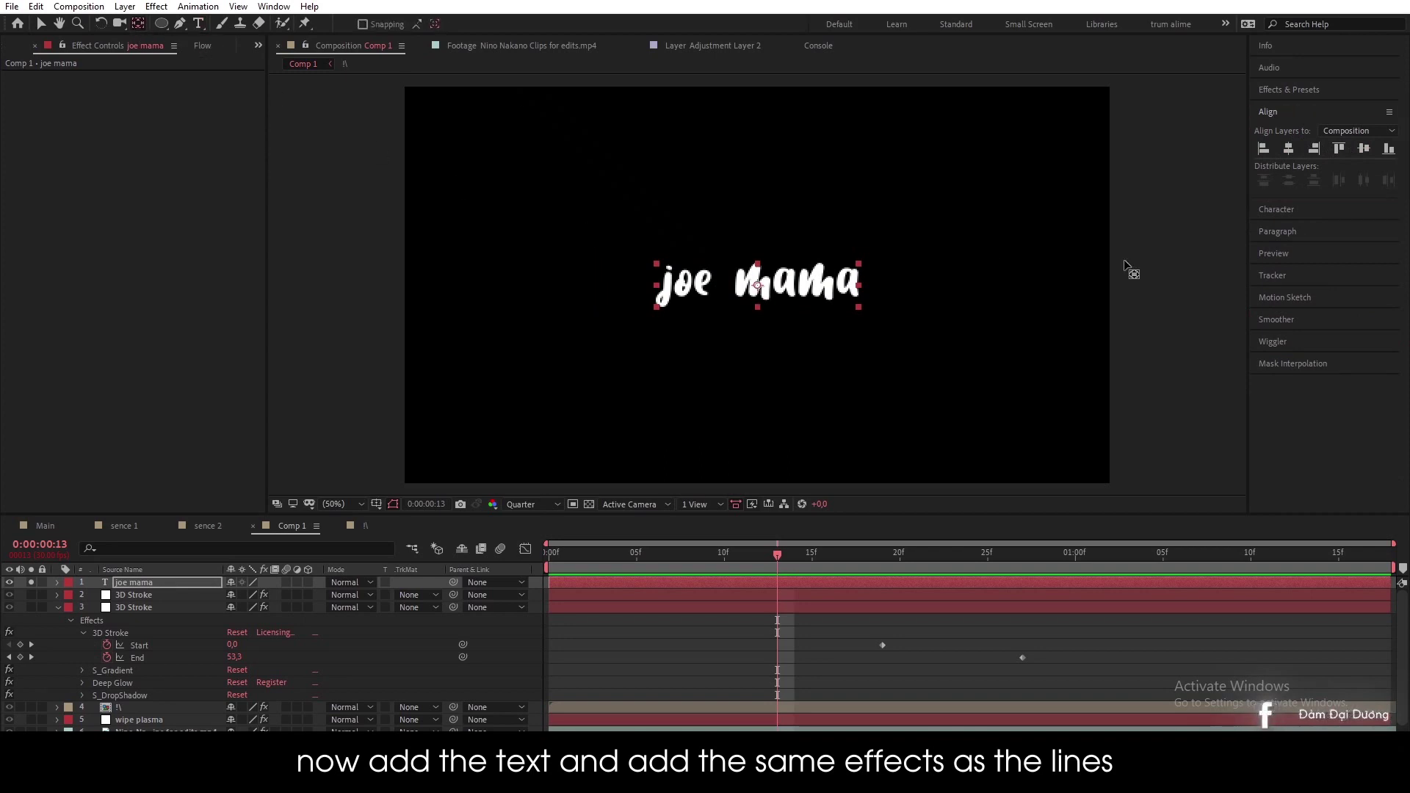
# Step: Apply S_Gradient to the joe mama text layer
pyautogui.click(1267, 90)
pyautogui.write('s_drop')
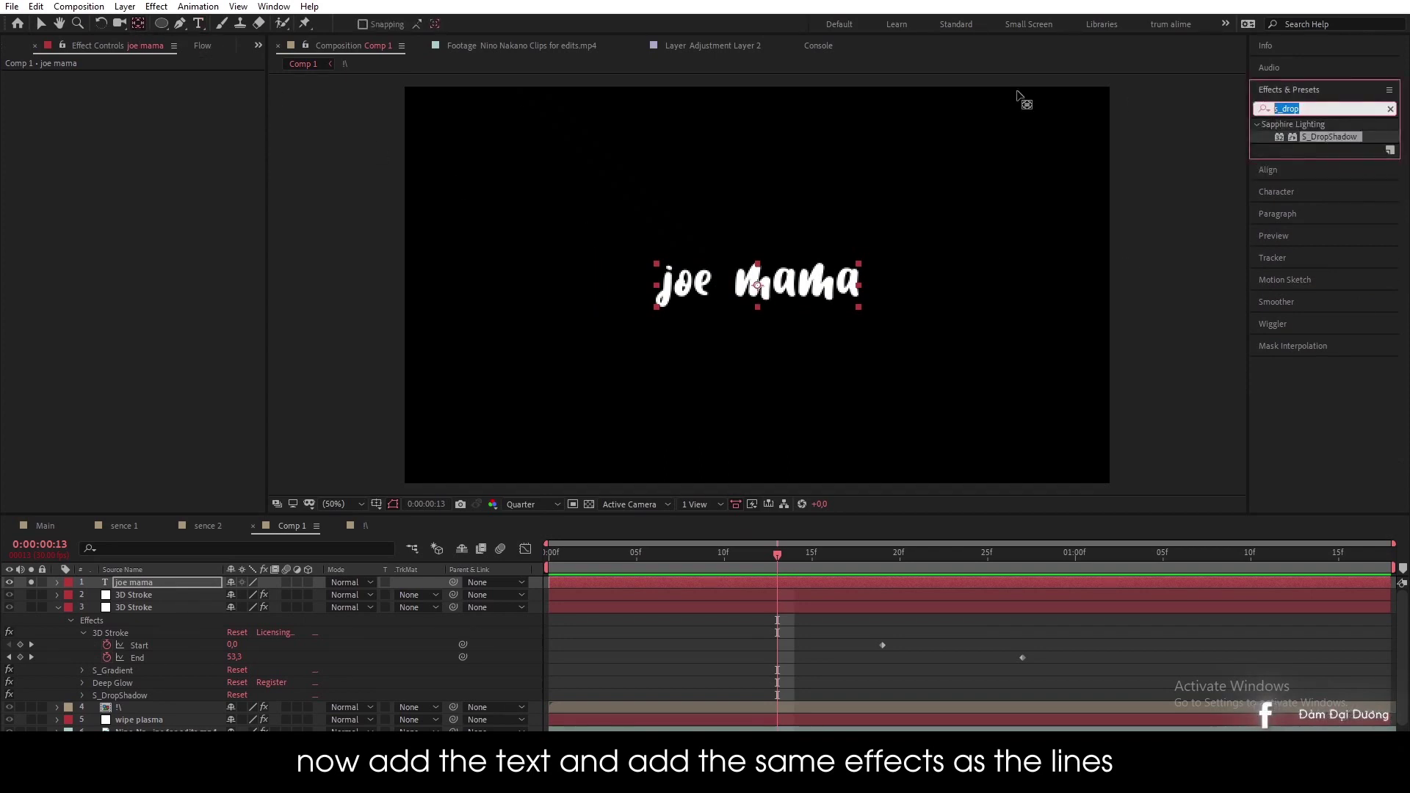
pyautogui.press('BackSpace')
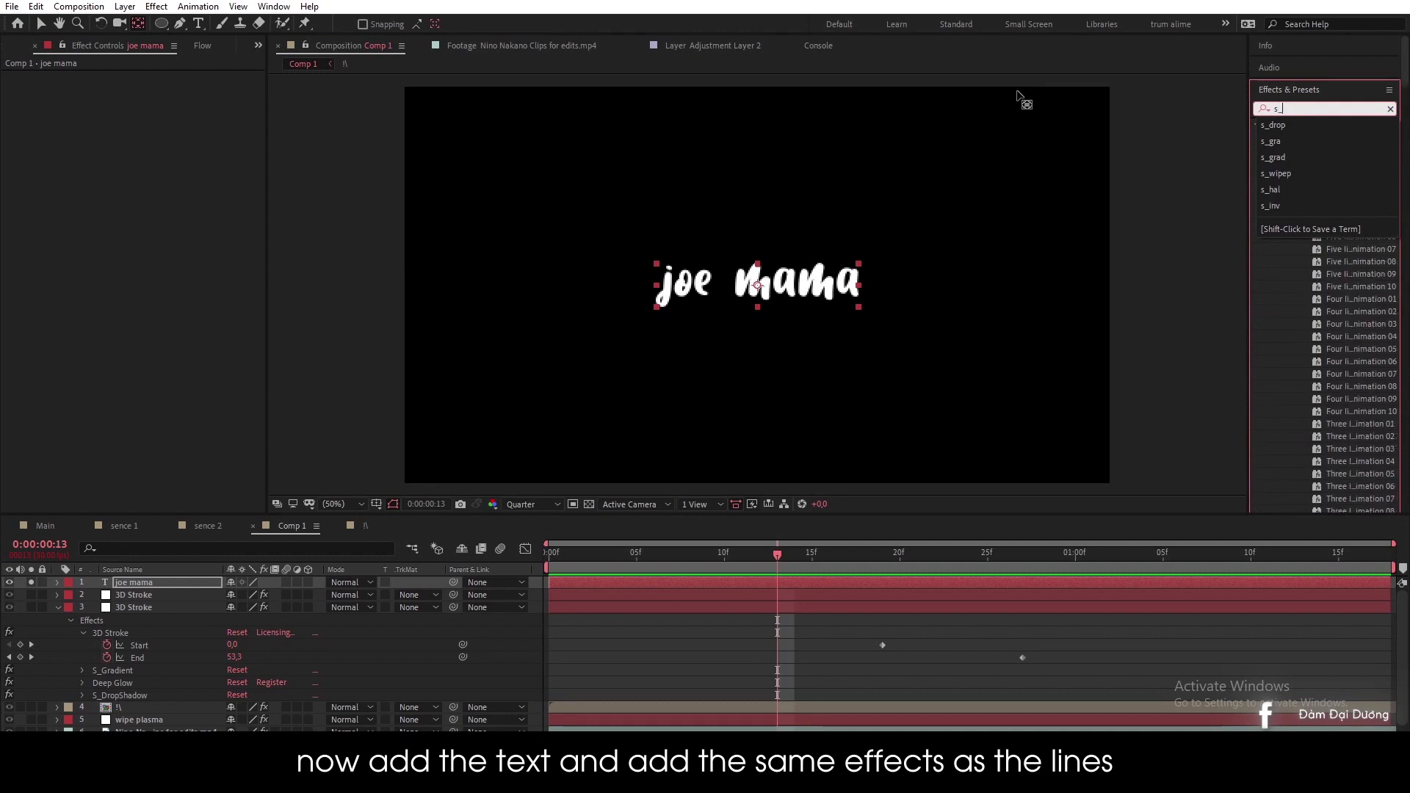
pyautogui.write('s_gra')
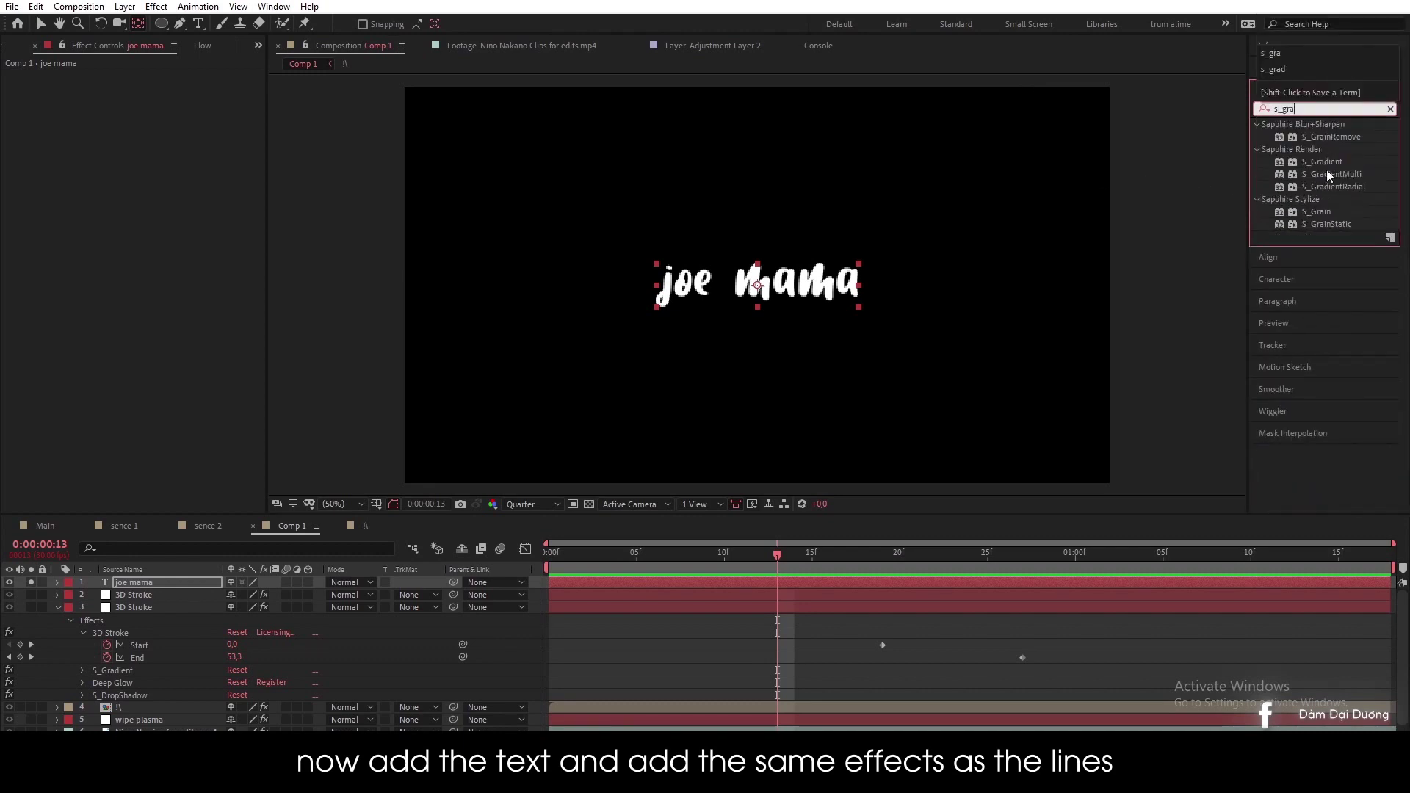
pyautogui.moveTo(1325, 162)
pyautogui.mouseDown()
pyautogui.moveTo(749, 275)
pyautogui.moveTo(742, 202)
pyautogui.mouseUp()
# Step: Set the gradient's End Color to a deep pink and nudge its start point down
pyautogui.click(158, 203)
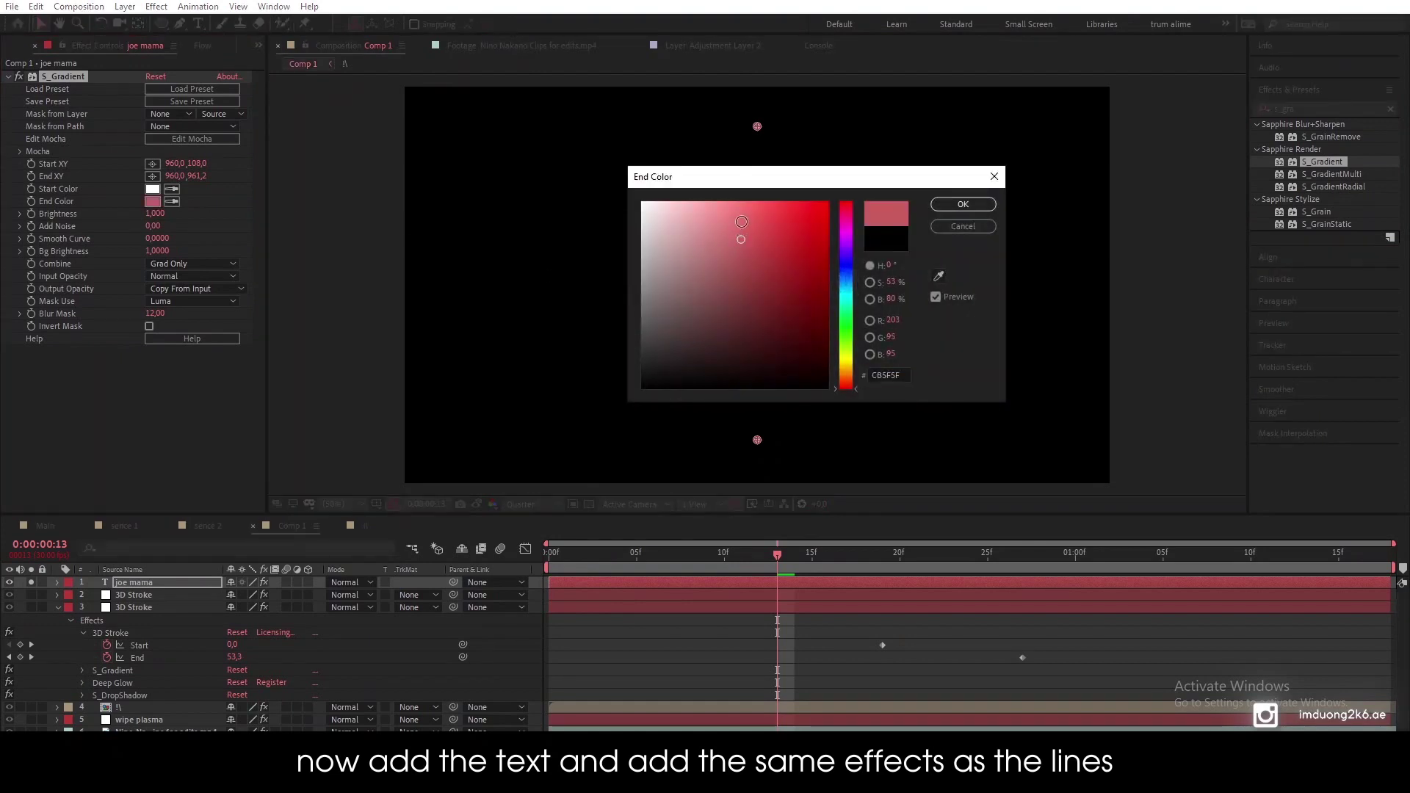
pyautogui.click(963, 204)
pyautogui.click(153, 202)
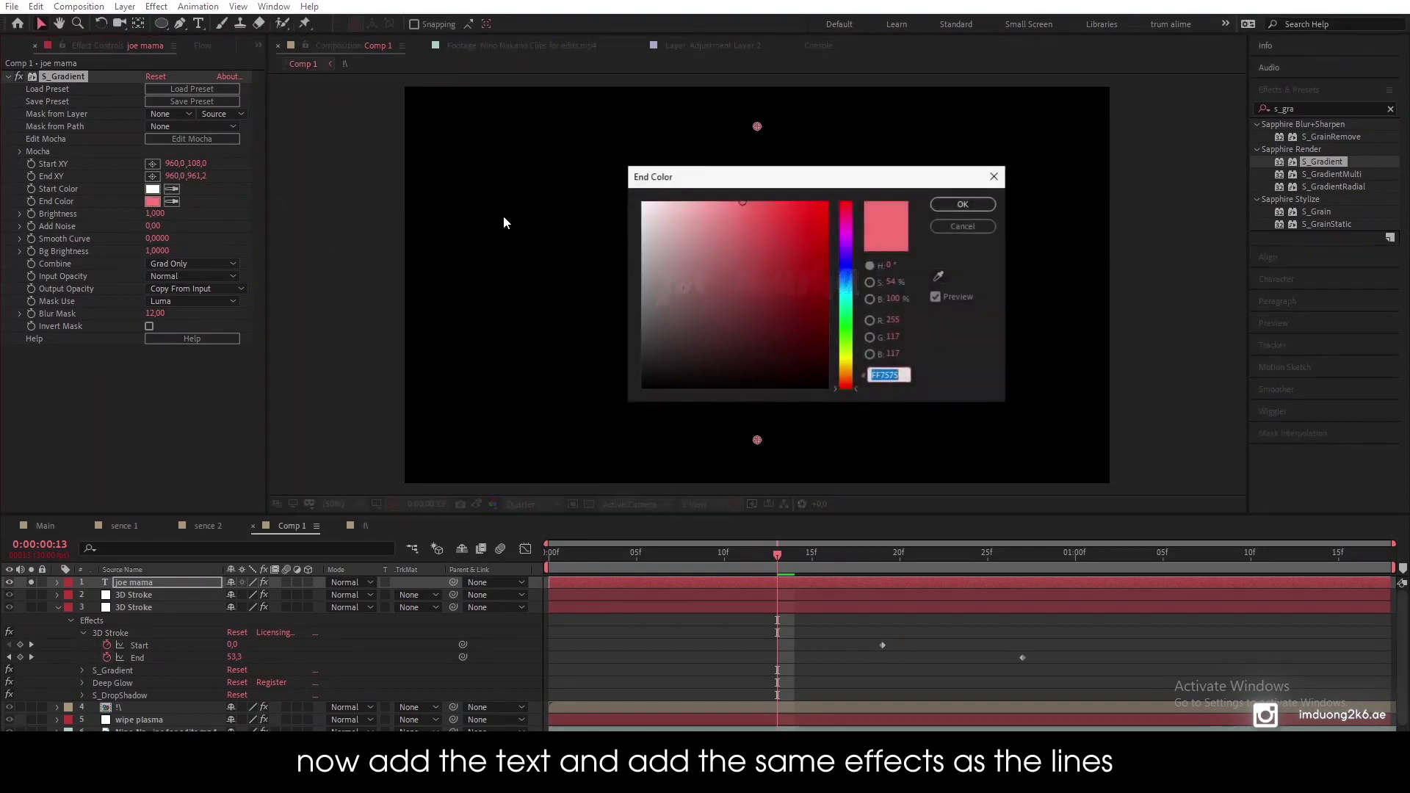
pyautogui.moveTo(740, 213); pyautogui.dragTo(760, 210)
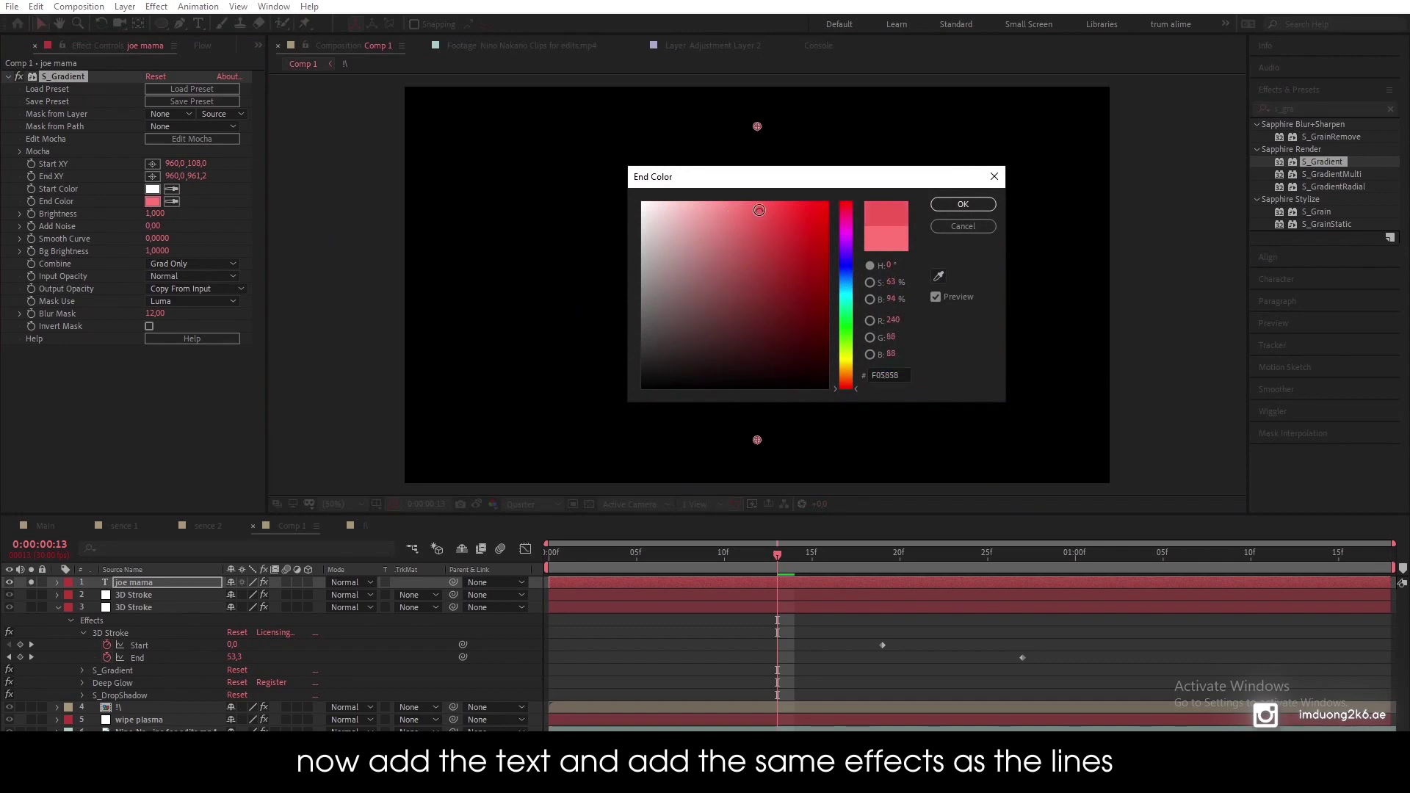
pyautogui.click(964, 205)
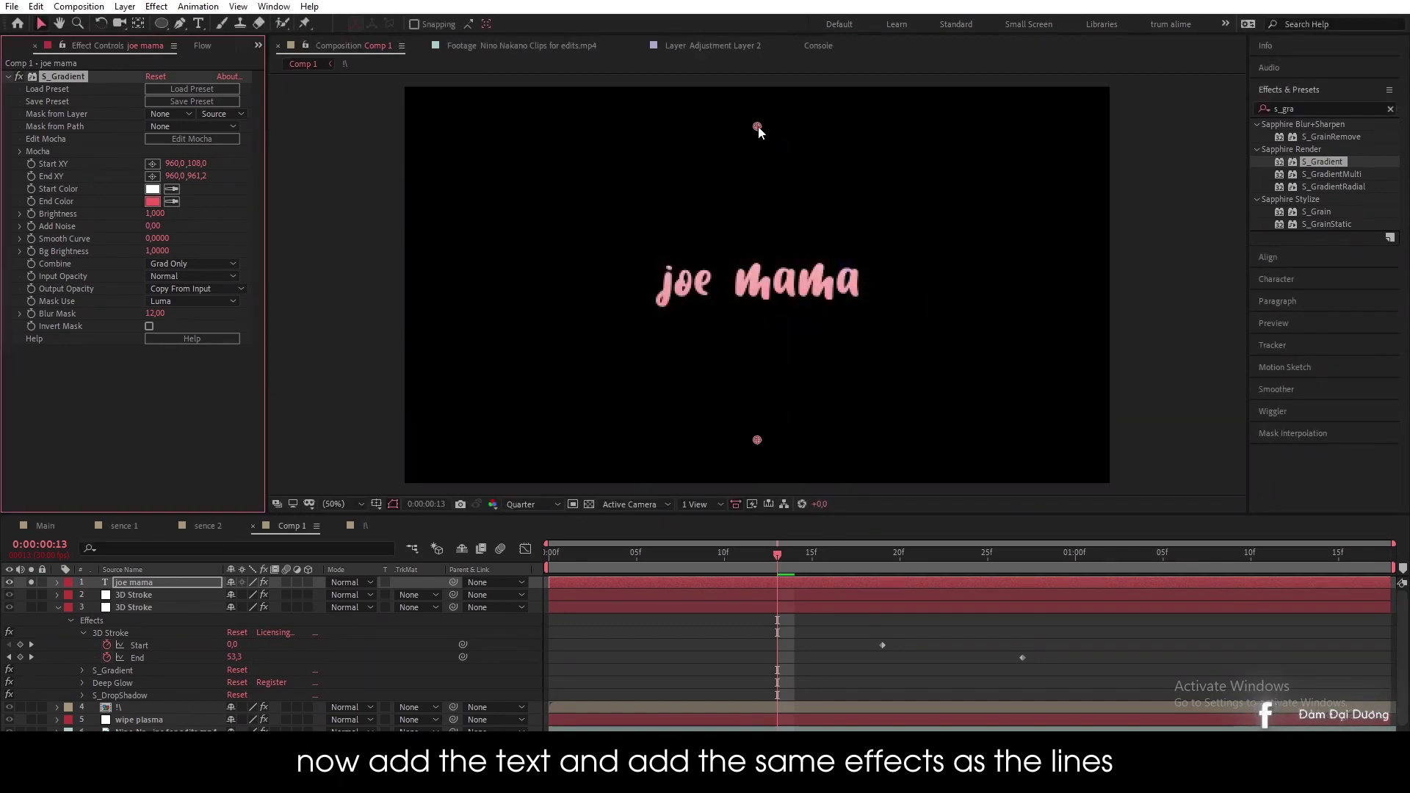
pyautogui.moveTo(758, 126); pyautogui.dragTo(755, 150)
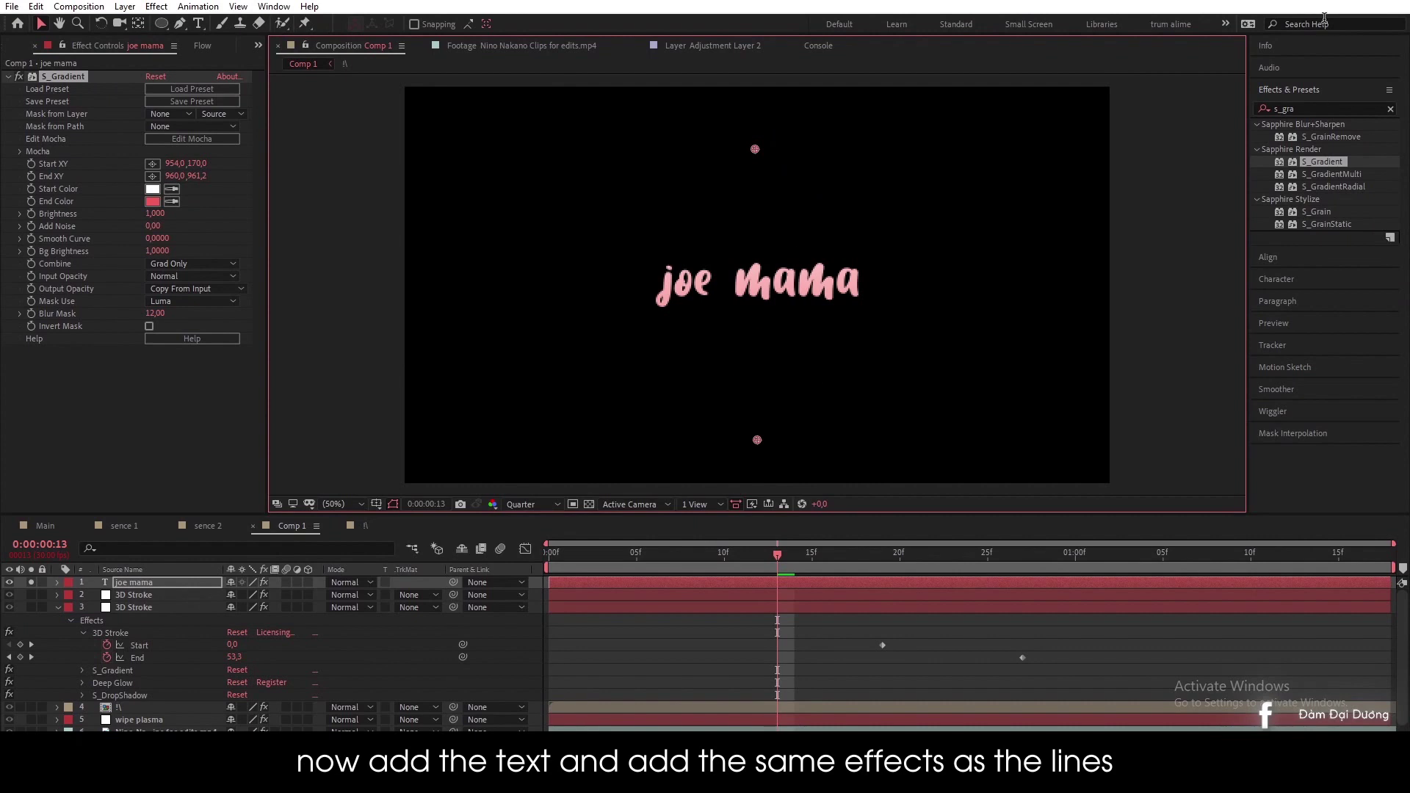
# Step: Apply Deep Glow and S_DropShadow to the joe mama text
pyautogui.click(1301, 108)
pyautogui.write('deep')
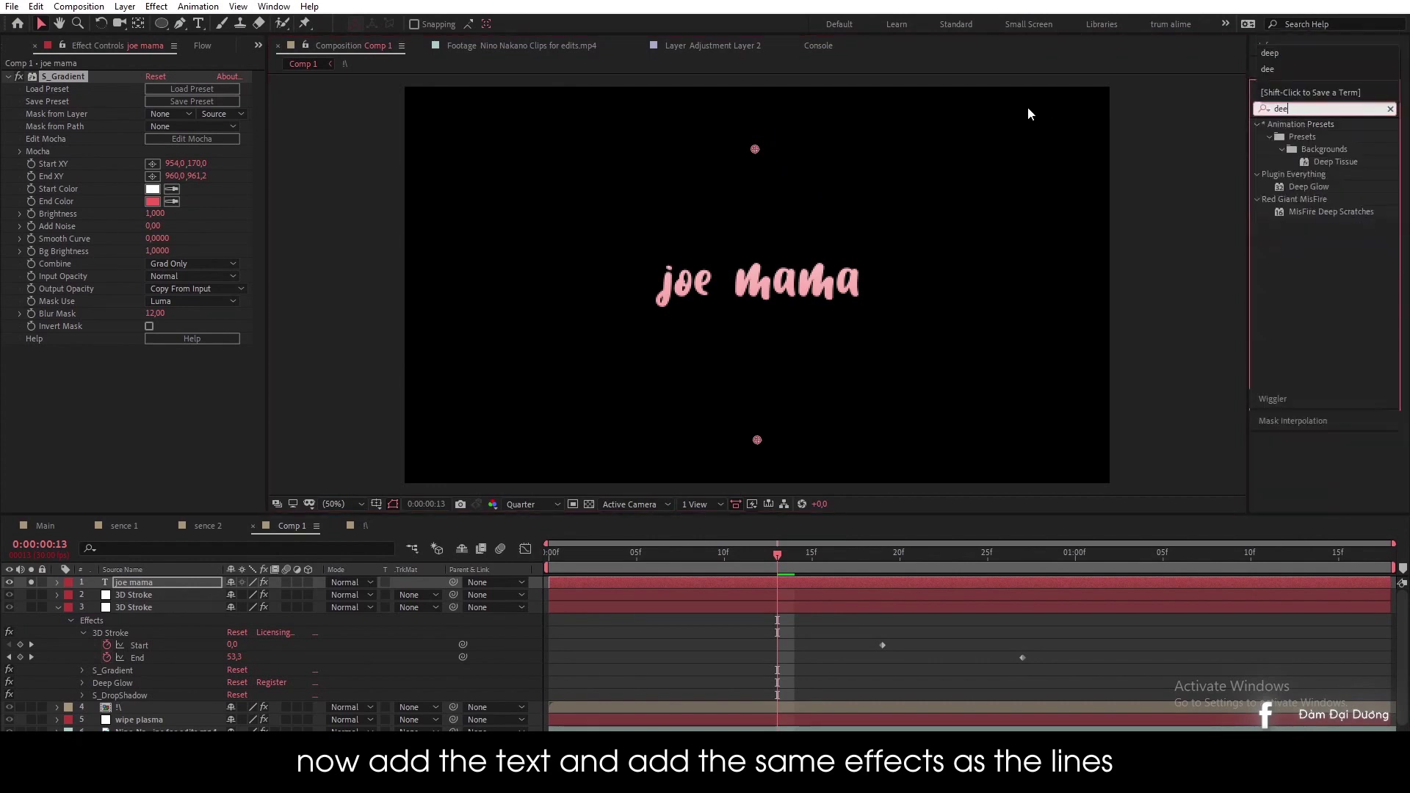
pyautogui.moveTo(1309, 186); pyautogui.dragTo(66, 386)
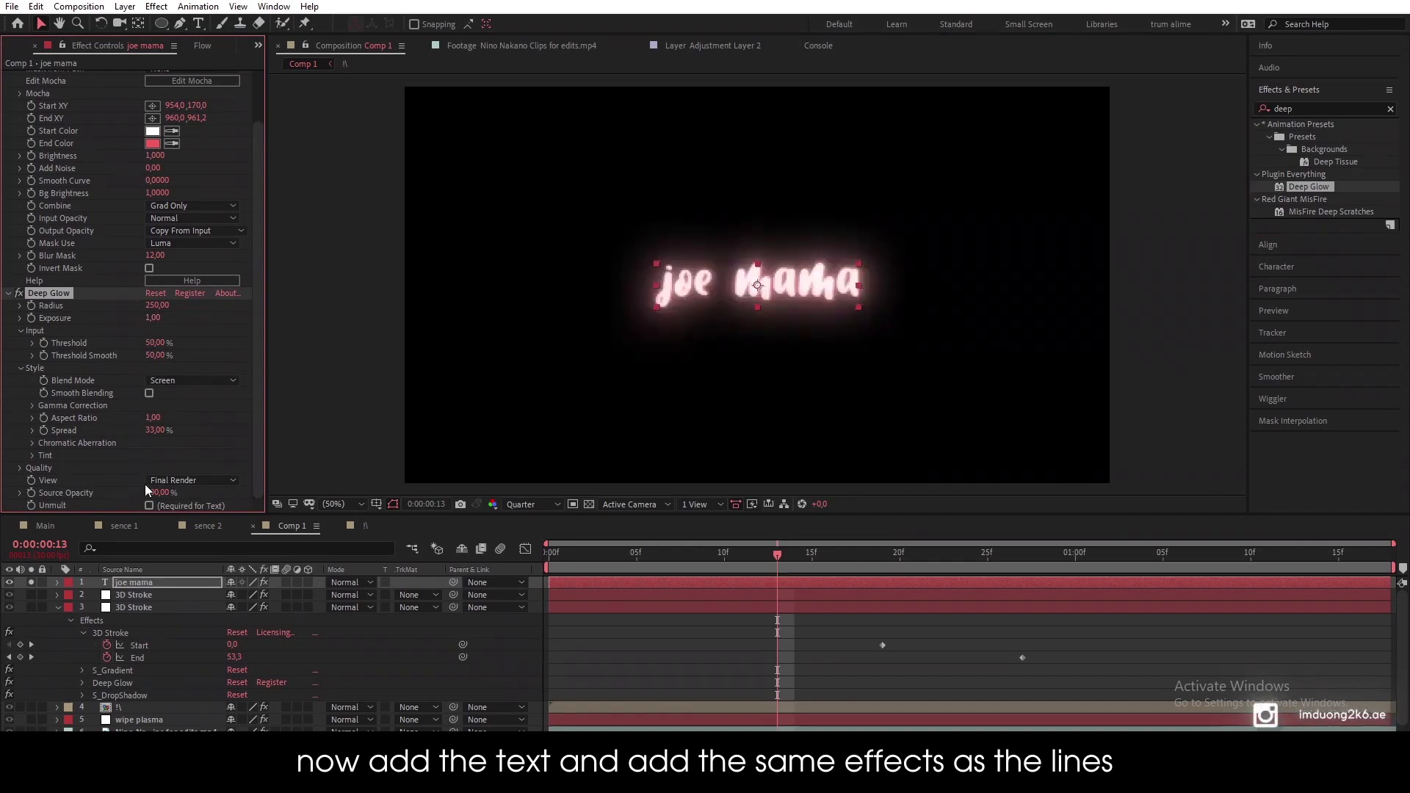
pyautogui.click(1361, 105)
pyautogui.write('s_drop')
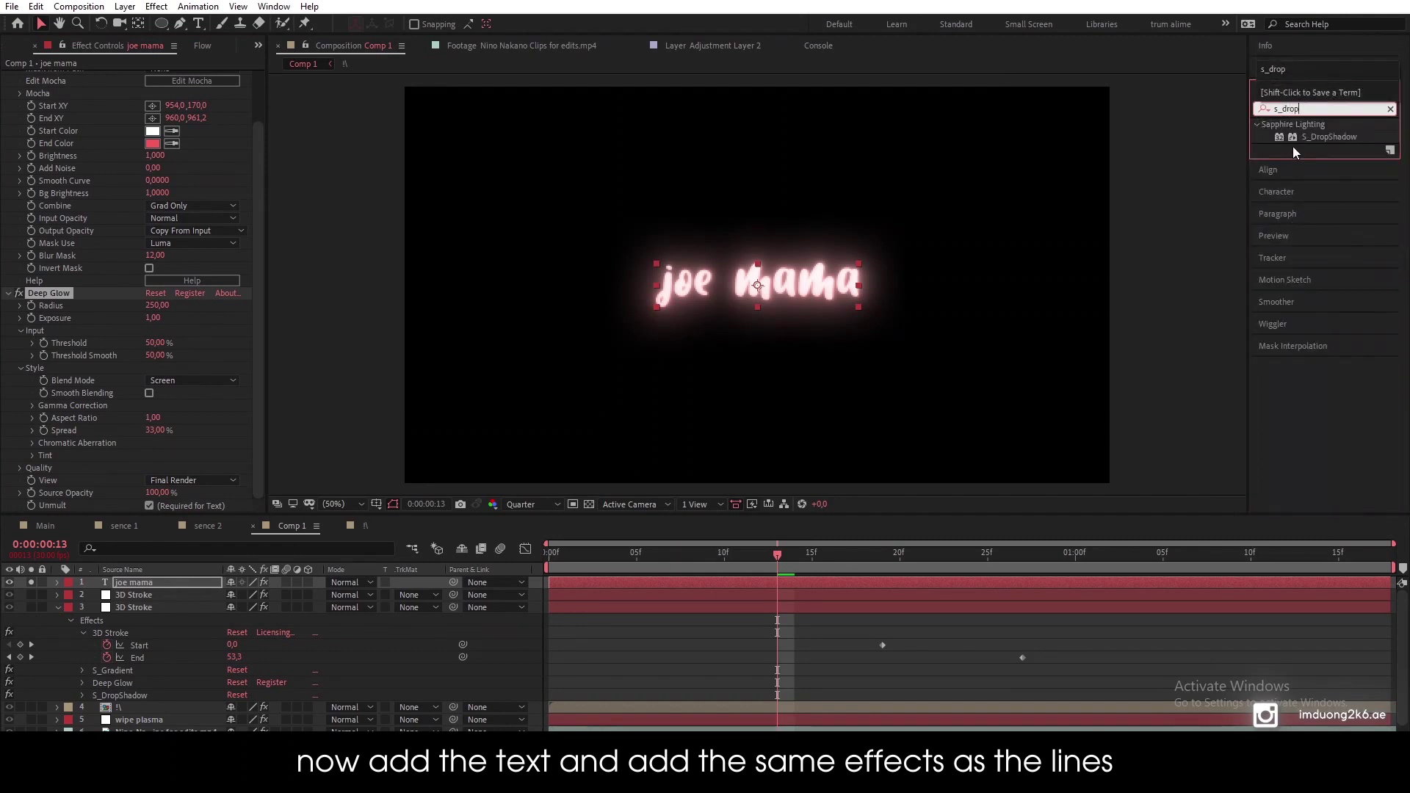
pyautogui.moveTo(1328, 137); pyautogui.dragTo(126, 476)
pyautogui.write('40')
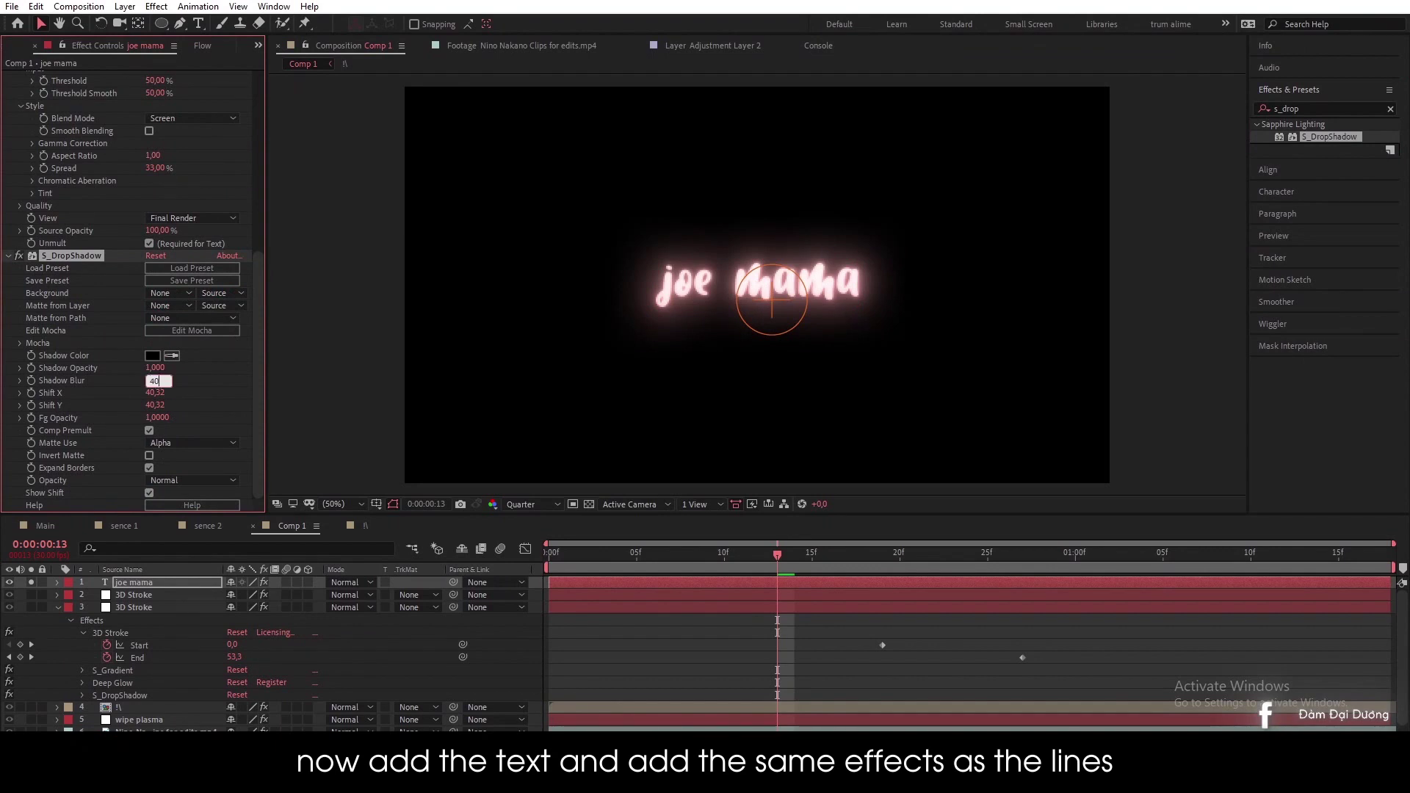
# Step: Set shadow blur 40, shift 12, Deep Glow exposure 0.6, and un-solo the text
pyautogui.press('Tab')
pyautogui.write('12')
pyautogui.press('Return')
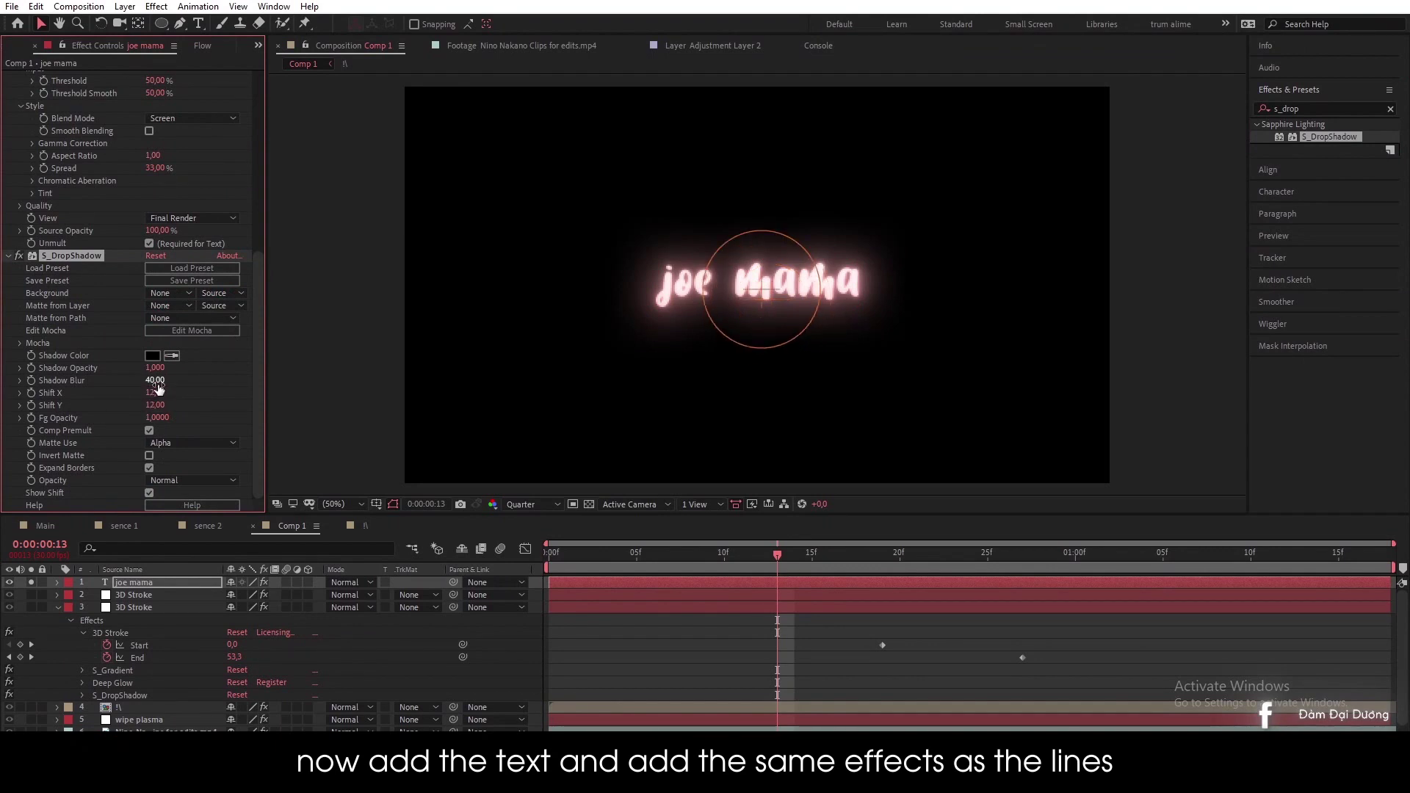
pyautogui.scroll(4, 147, 147)
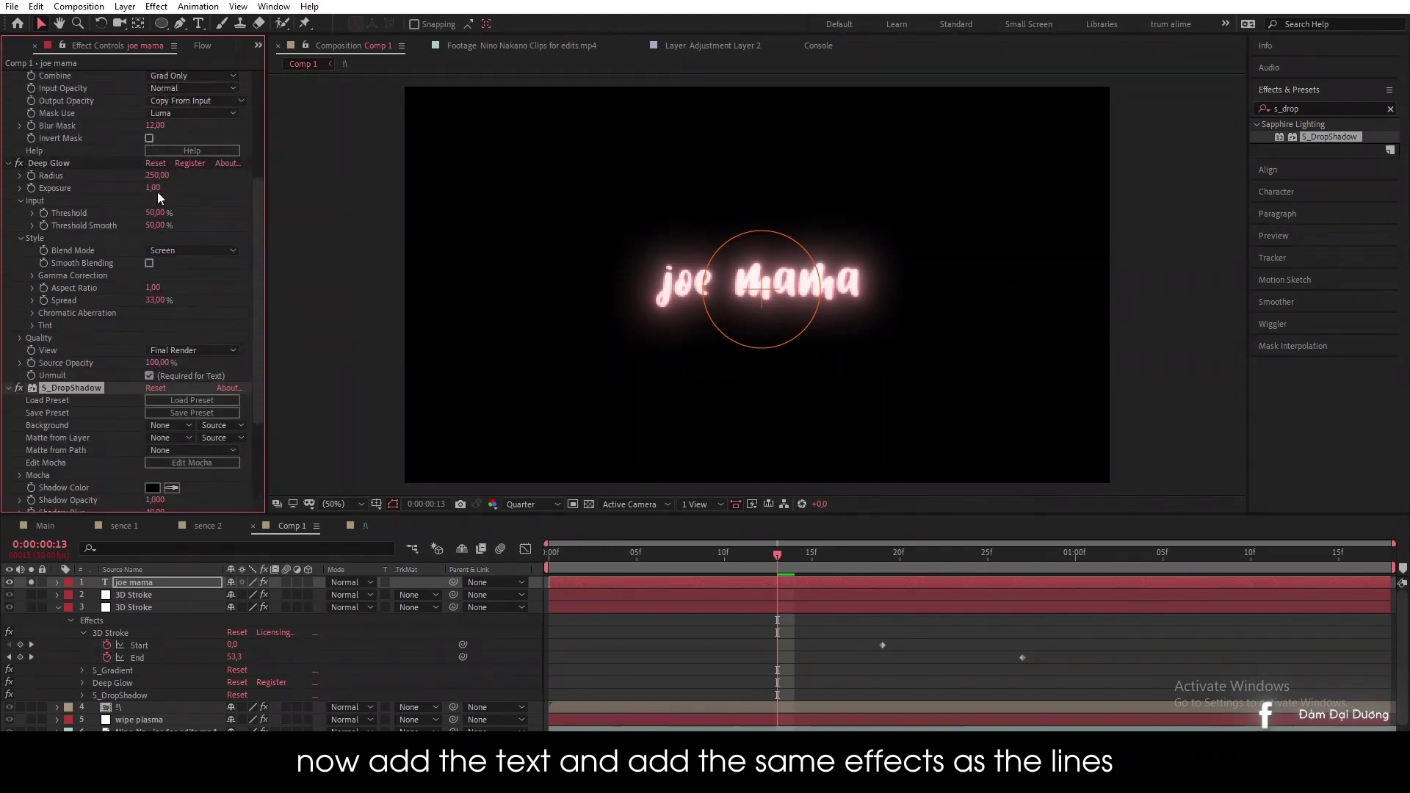
pyautogui.write('0,6')
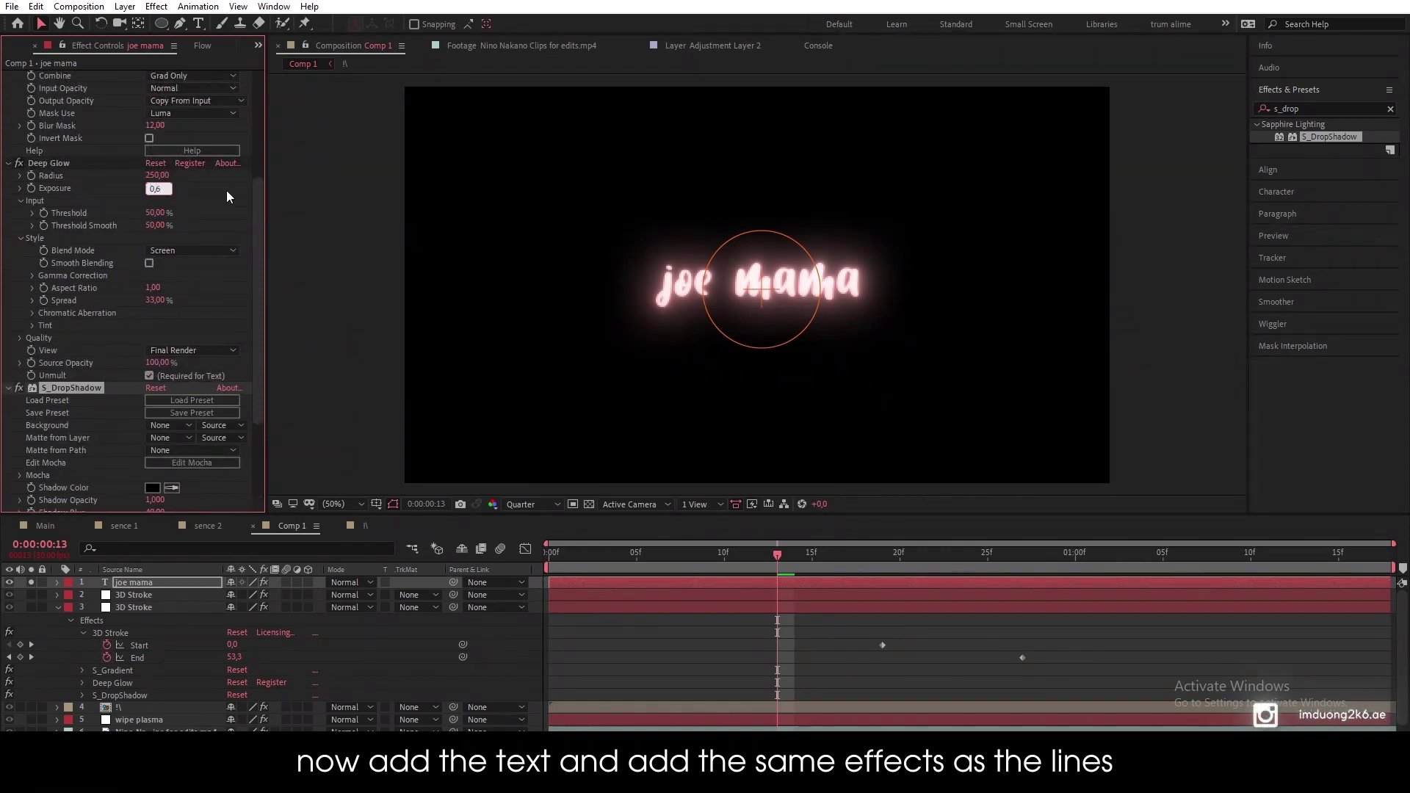
pyautogui.click(213, 188)
pyautogui.click(32, 581)
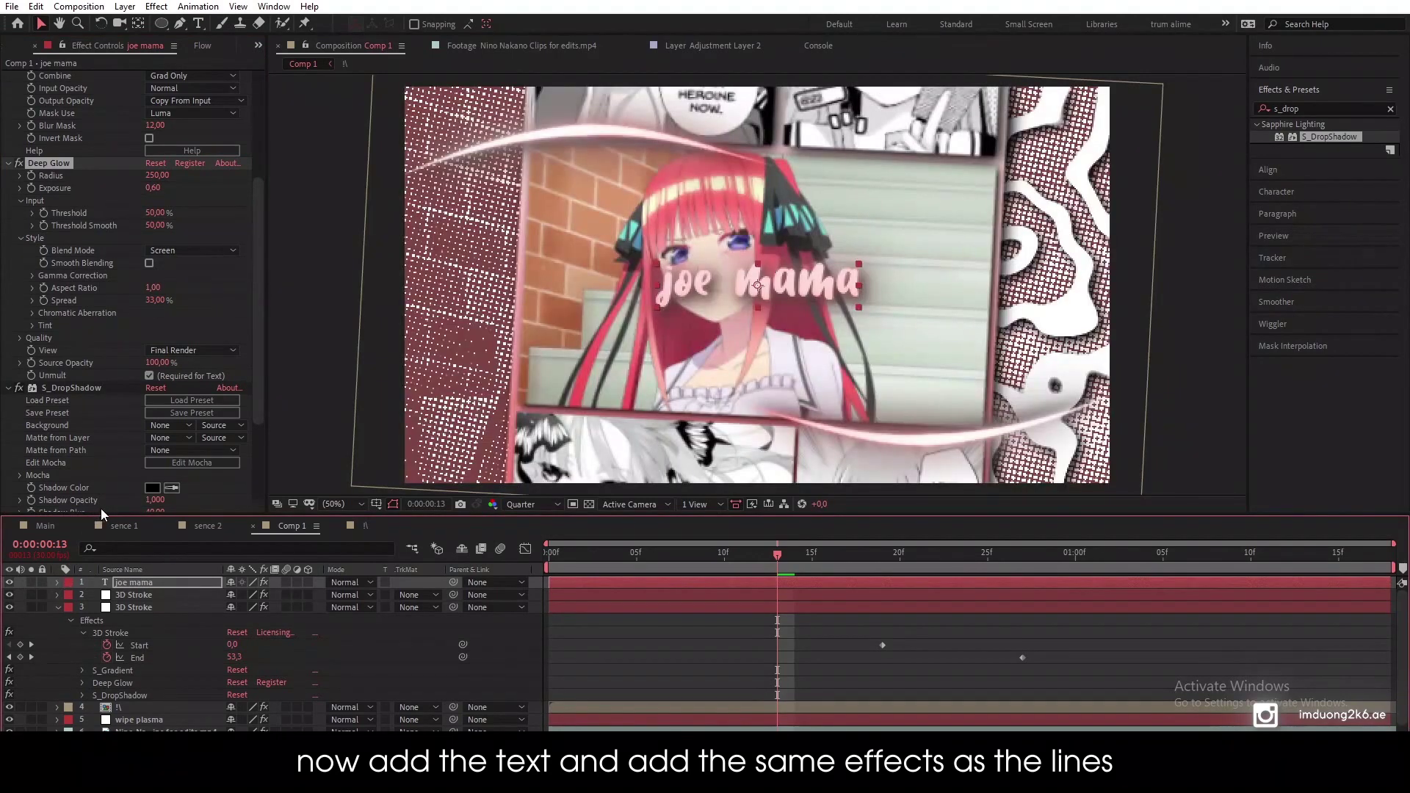
# Step: Scale the joe mama text layer up to 152%
pyautogui.click(178, 583)
pyautogui.press('s')
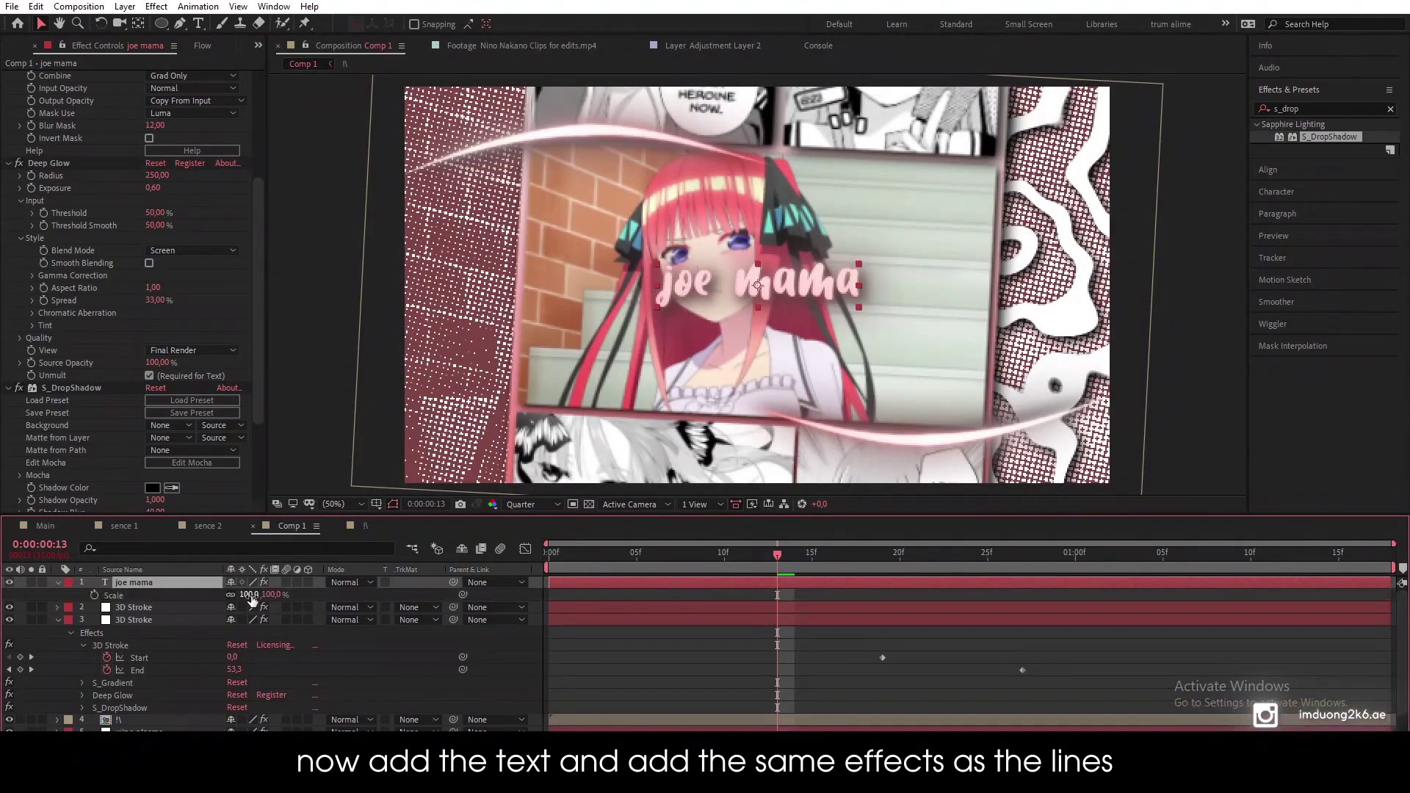
pyautogui.moveTo(247, 595); pyautogui.dragTo(291, 600)
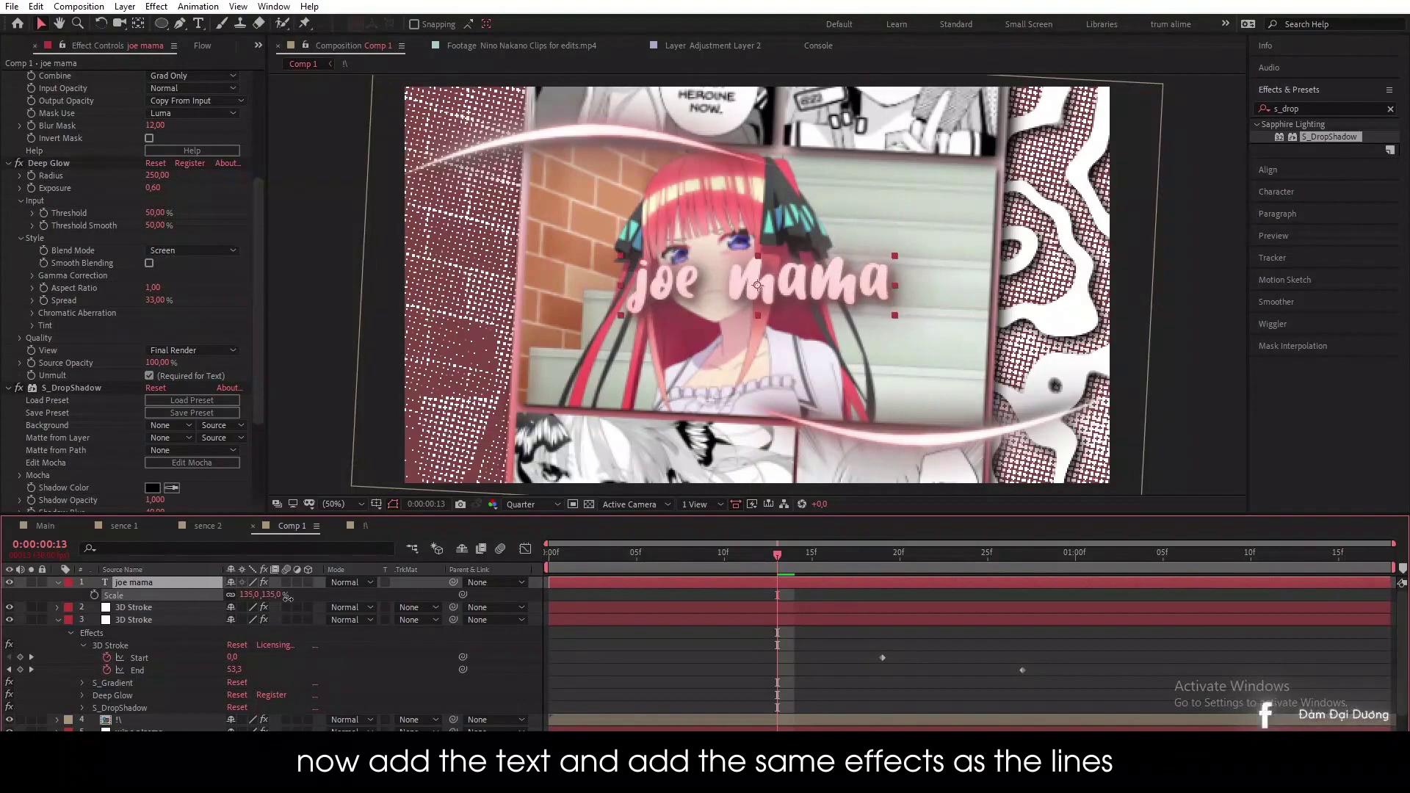
pyautogui.press('Return')
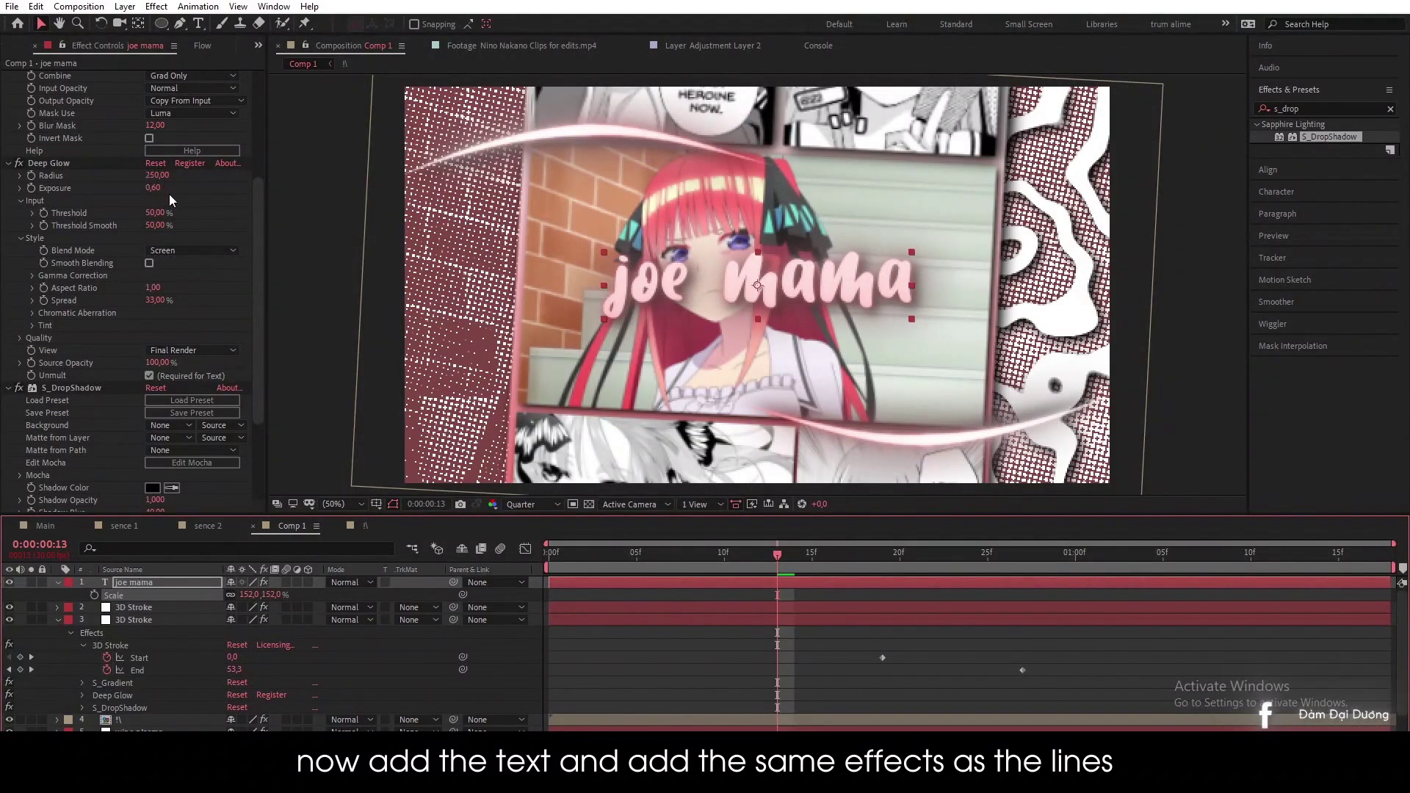
# Step: Raise Deep Glow exposure to 0.8 and set the viewer to Full resolution
pyautogui.click(153, 187)
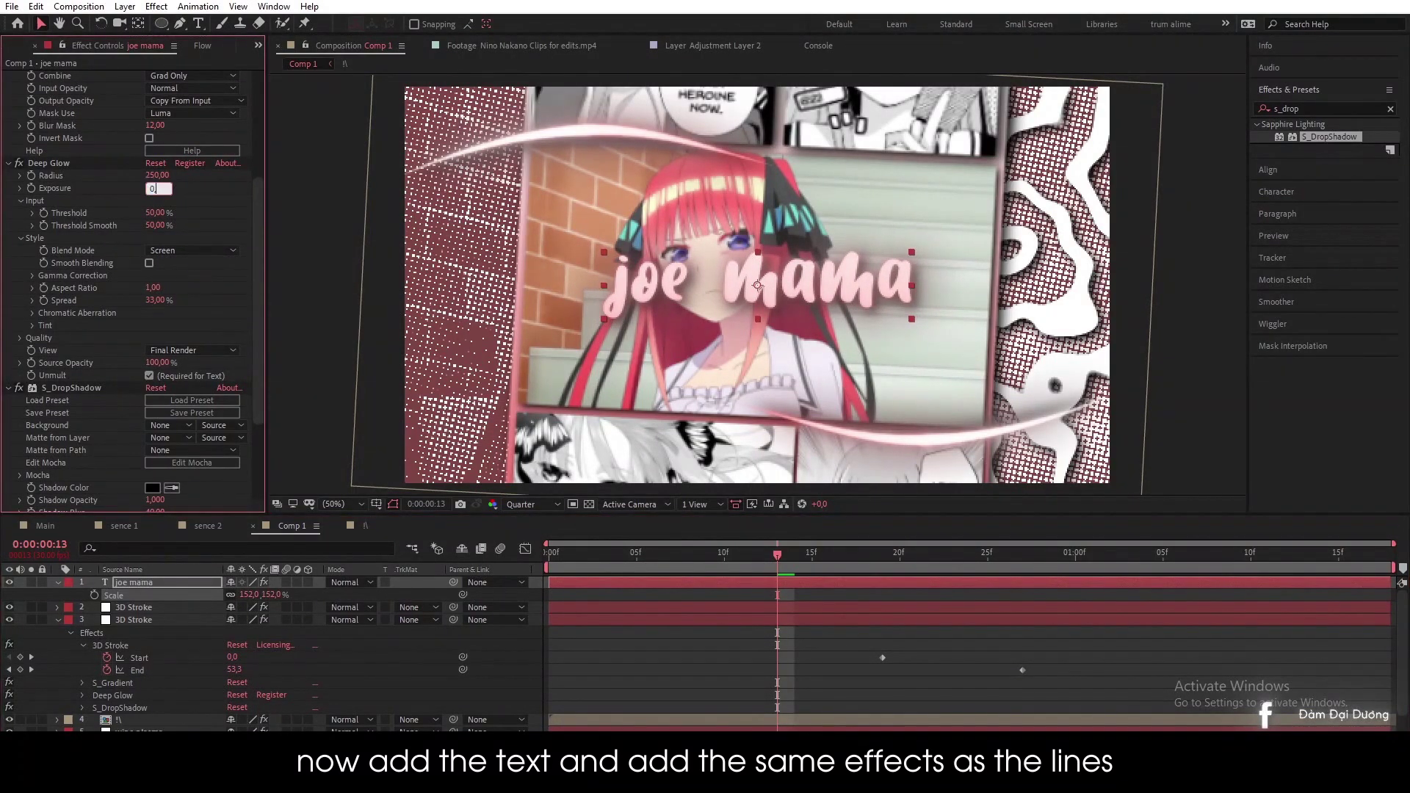
pyautogui.write('8')
pyautogui.press('Return')
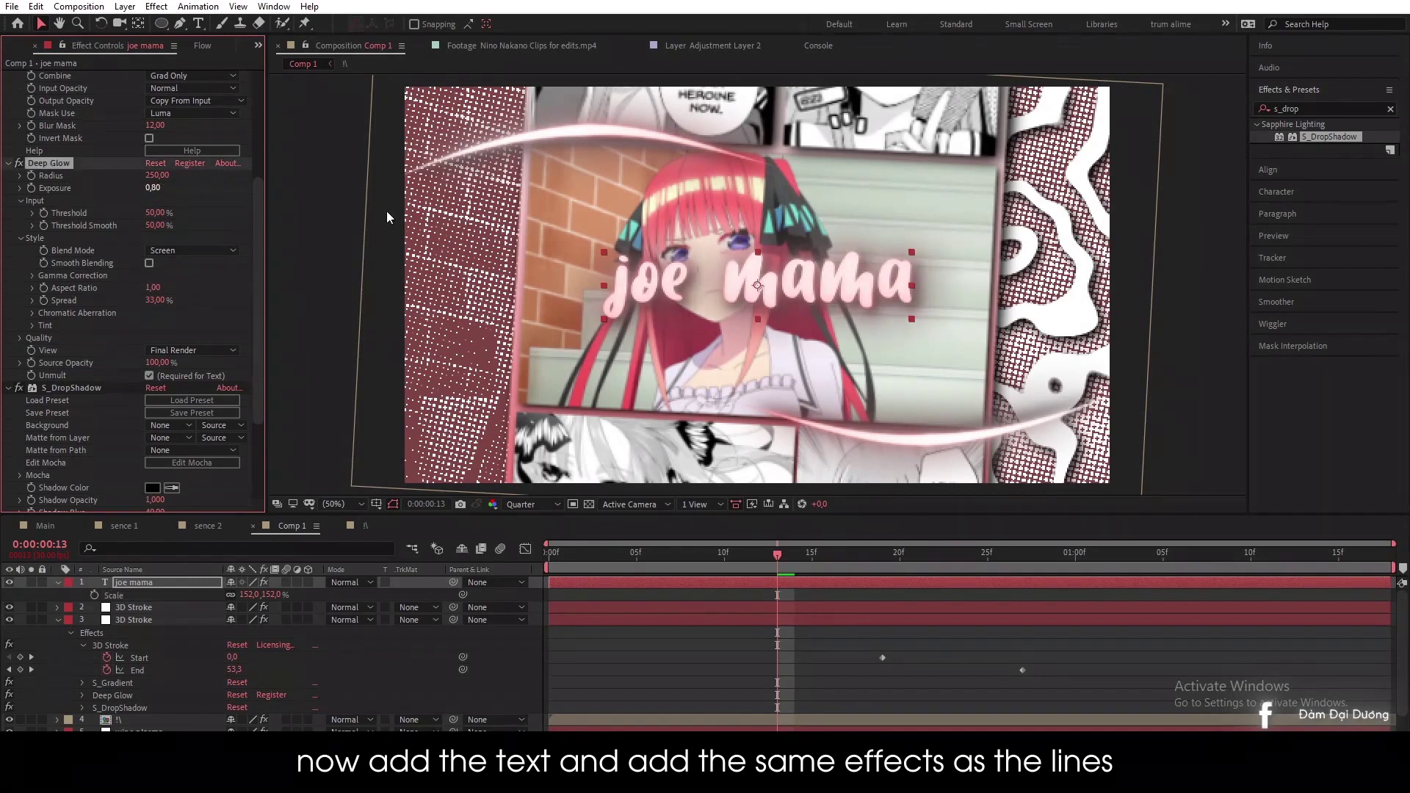
pyautogui.click(547, 505)
pyautogui.click(554, 520)
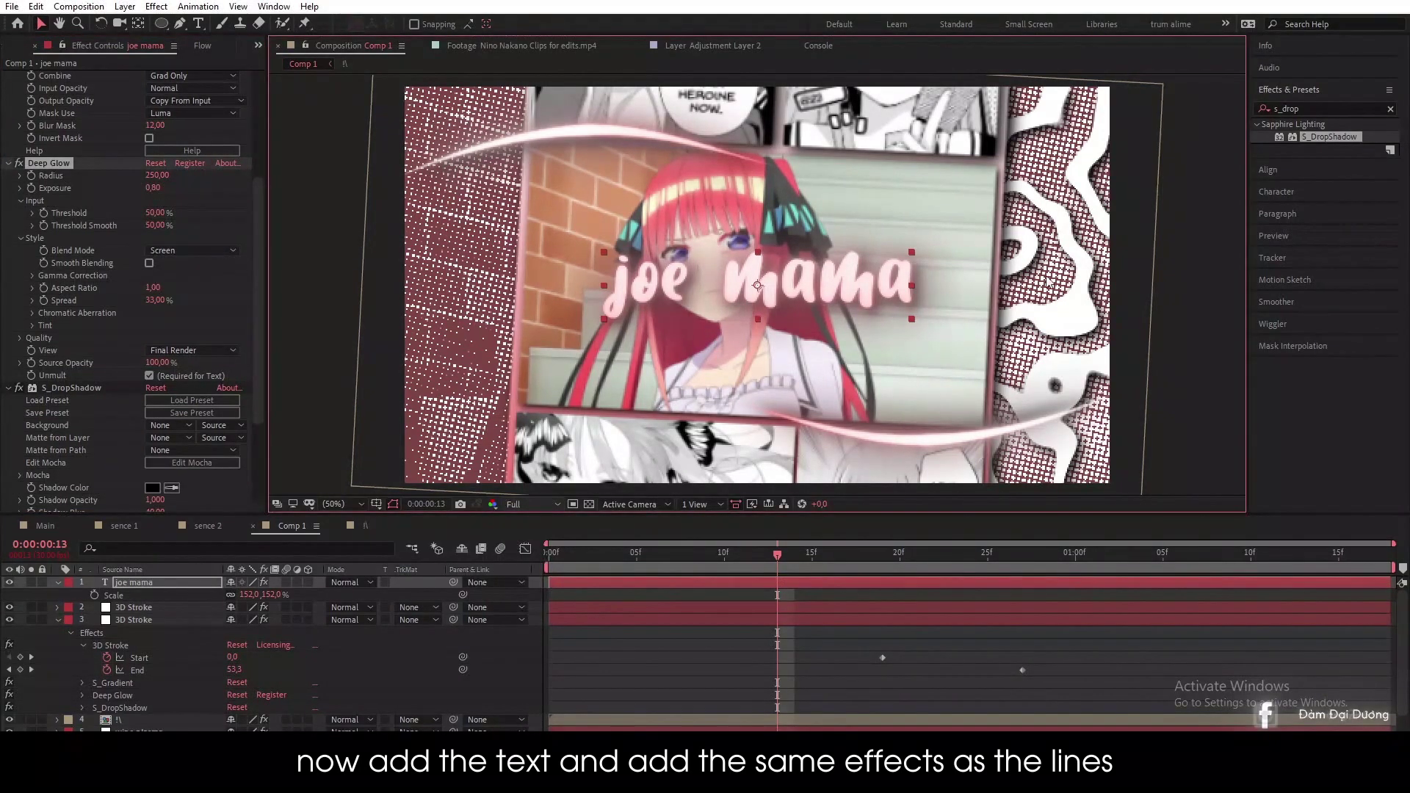
pyautogui.click(1304, 109)
# Step: Apply the 'text animation' preset to the joe mama text and reveal its keyframes
pyautogui.write('text')
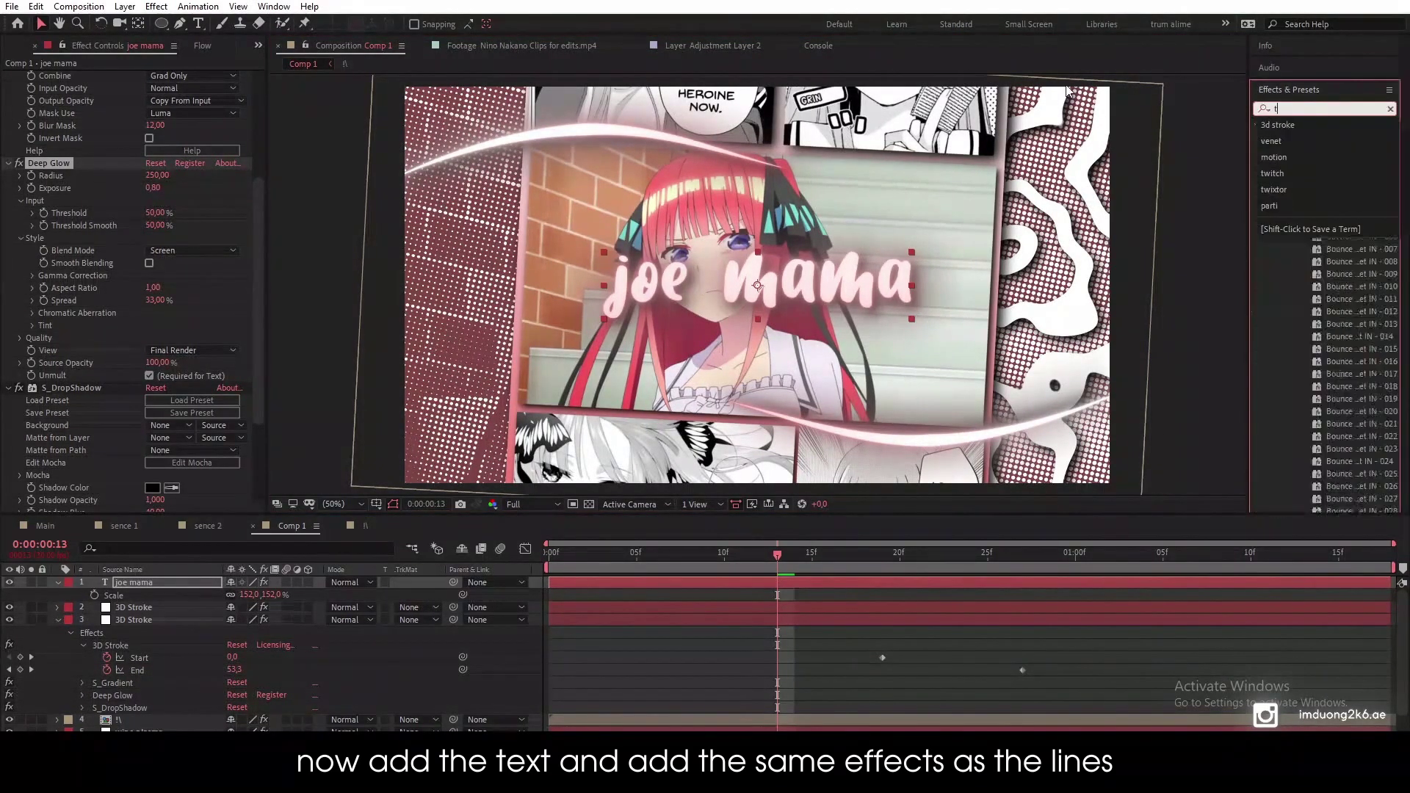
pyautogui.write(' an')
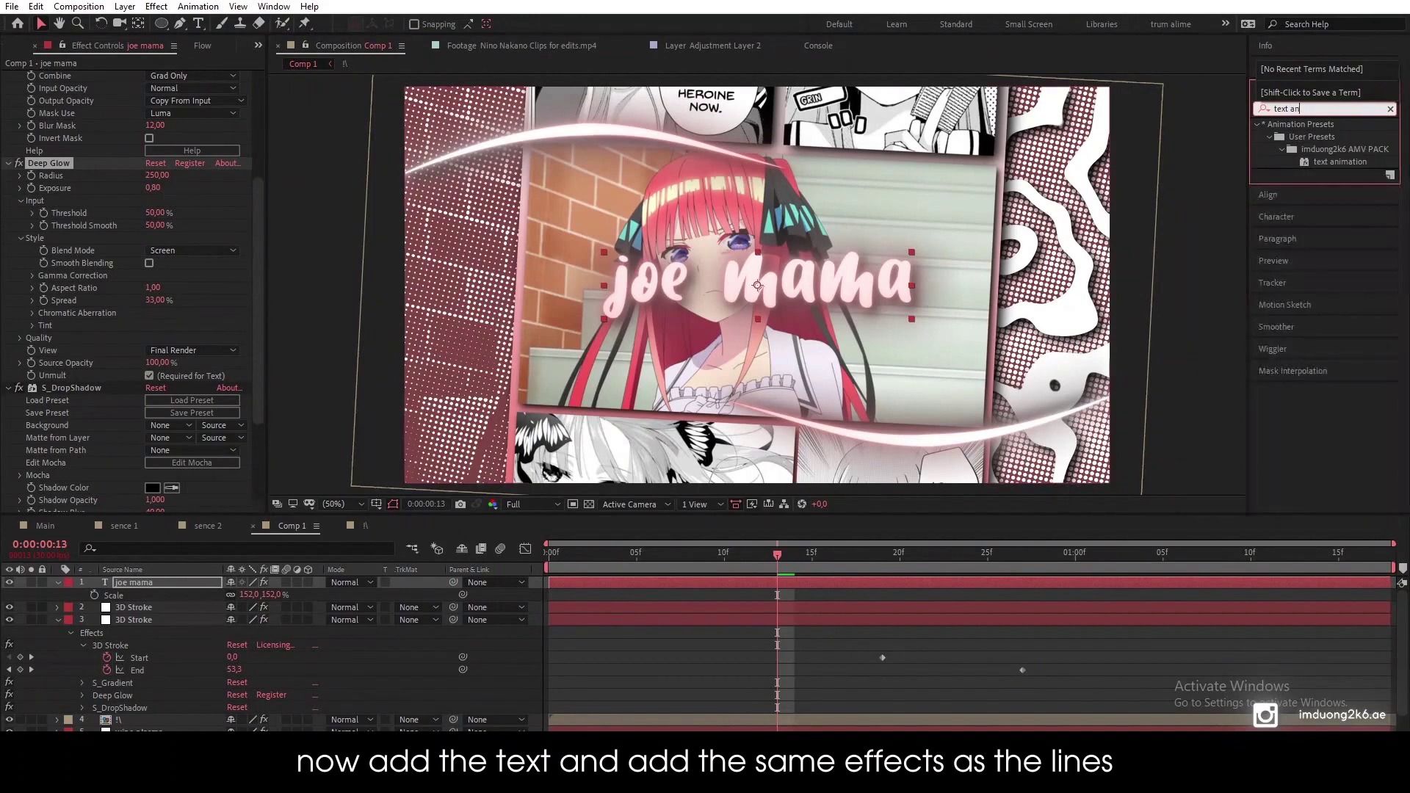
pyautogui.moveTo(1330, 163)
pyautogui.mouseDown()
pyautogui.moveTo(958, 358)
pyautogui.moveTo(671, 585)
pyautogui.mouseUp()
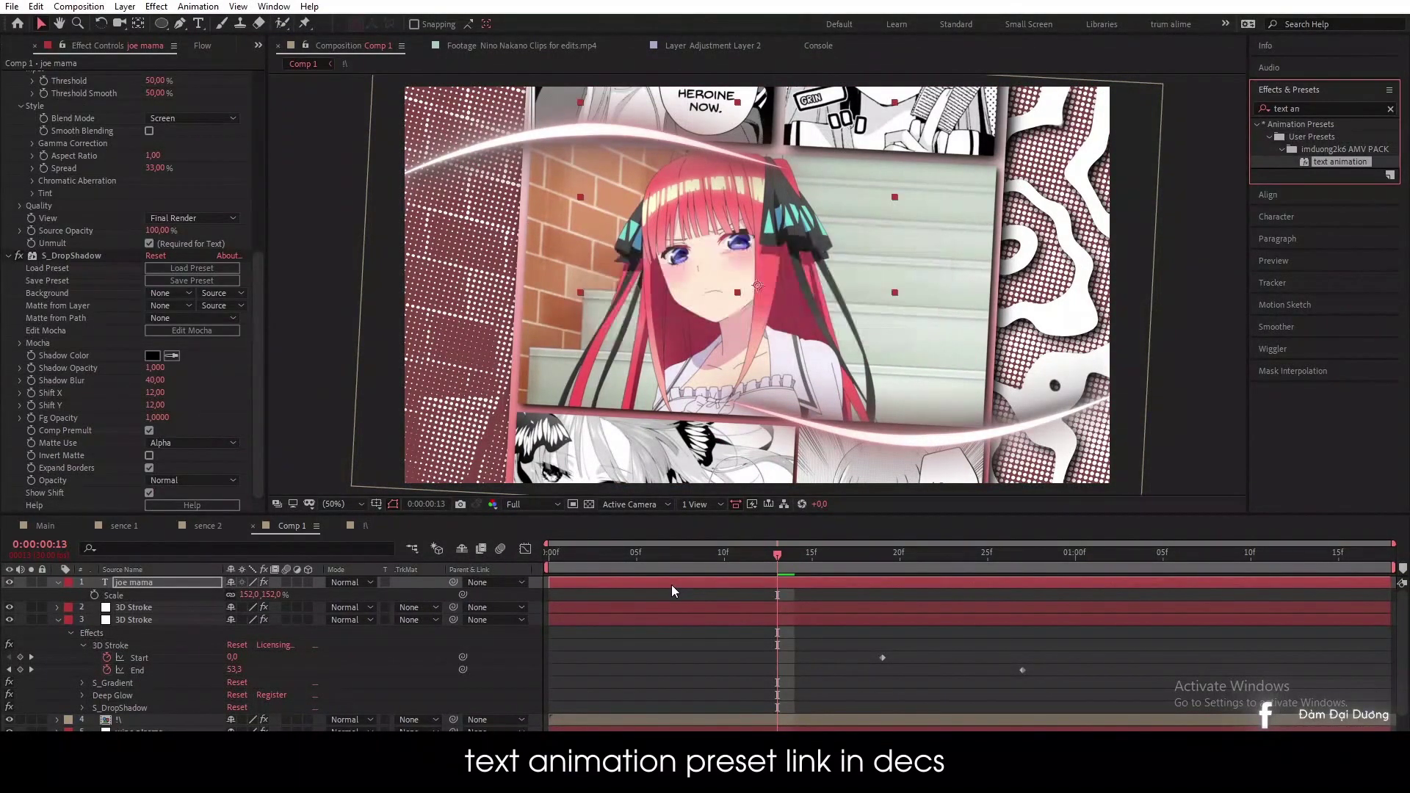
pyautogui.click(684, 584)
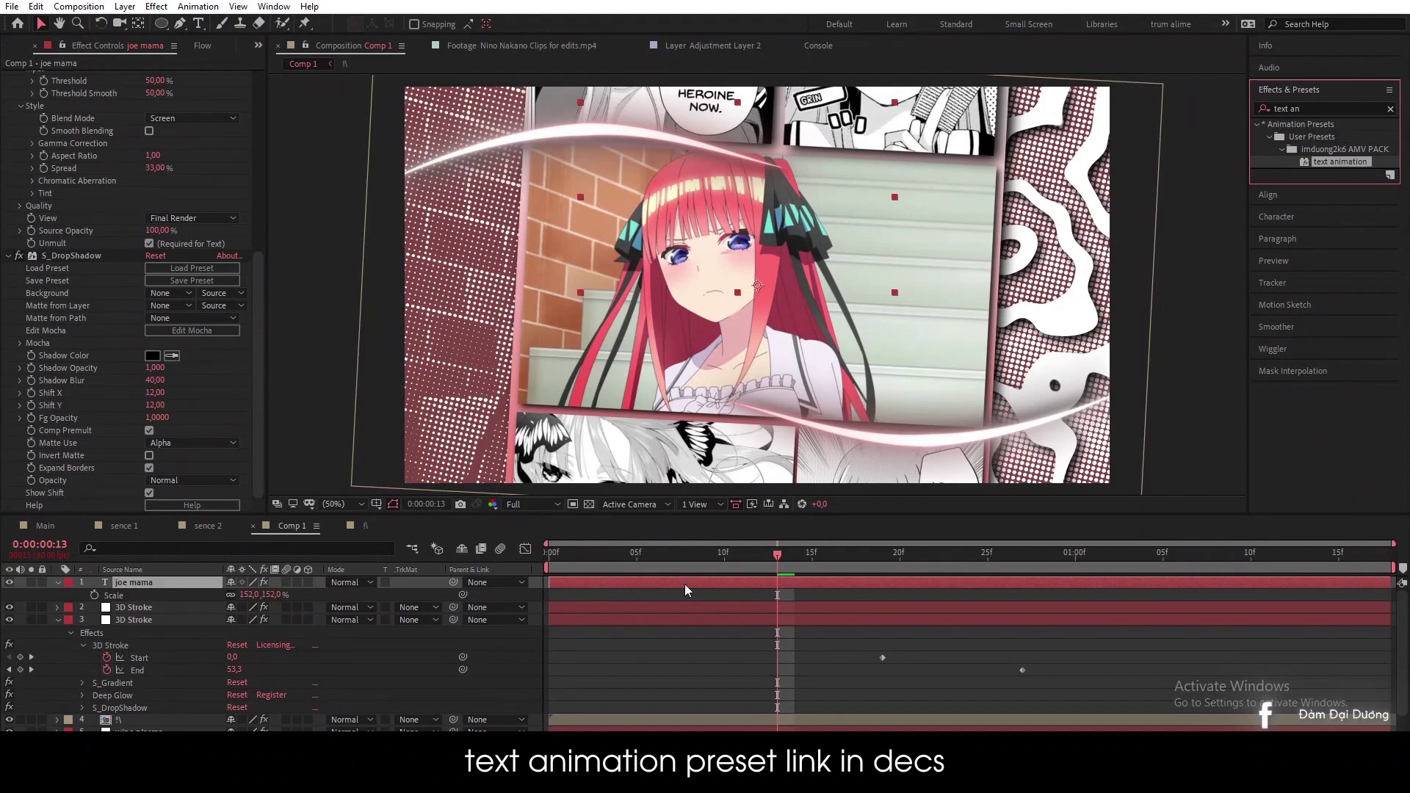
pyautogui.press('u')
# Step: Move the text animation keyframes earlier and pull the ending keyframes in to shorten it
pyautogui.moveTo(751, 599); pyautogui.dragTo(1378, 686)
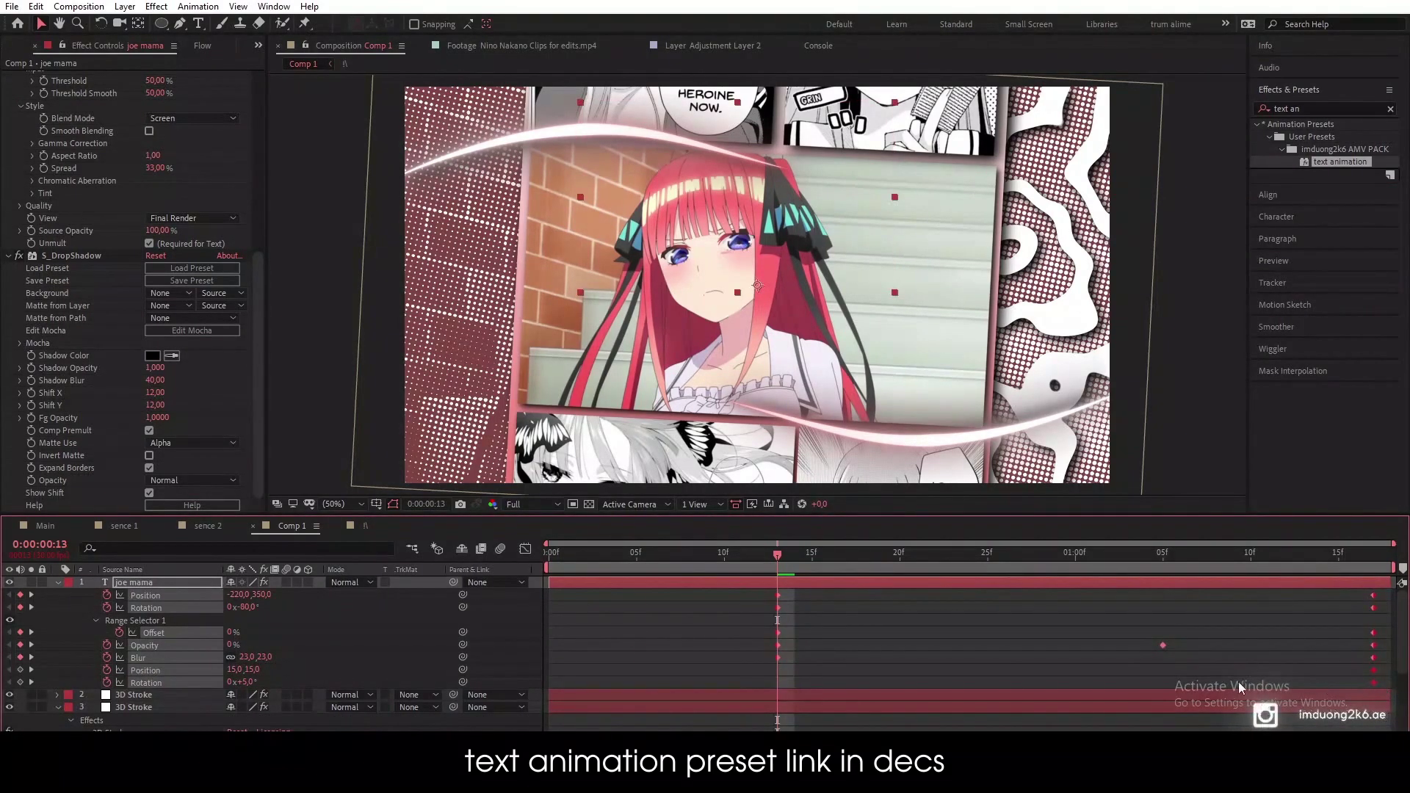
pyautogui.moveTo(1239, 682); pyautogui.dragTo(1135, 693)
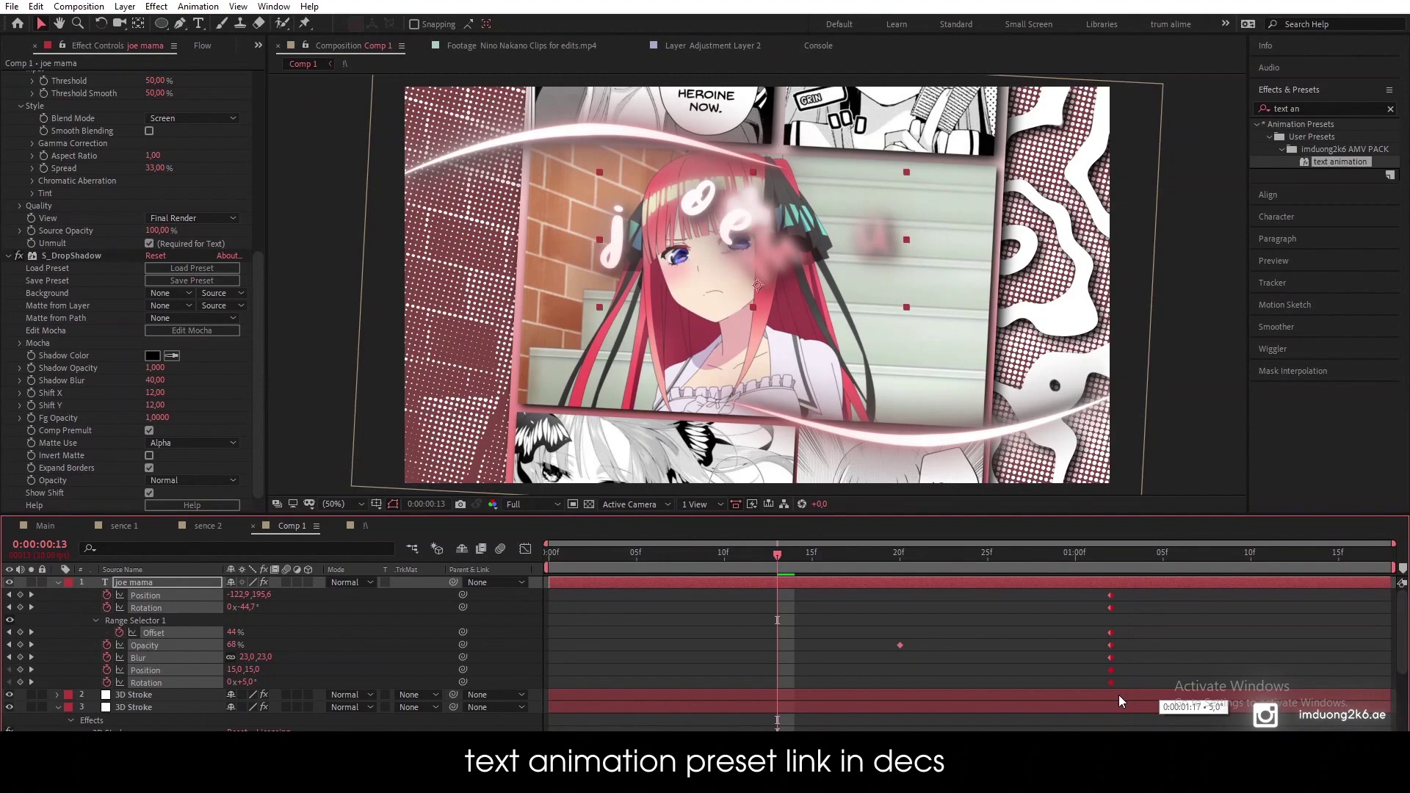
pyautogui.moveTo(1120, 696)
pyautogui.mouseDown()
pyautogui.moveTo(1172, 694)
pyautogui.moveTo(1146, 694)
pyautogui.mouseUp()
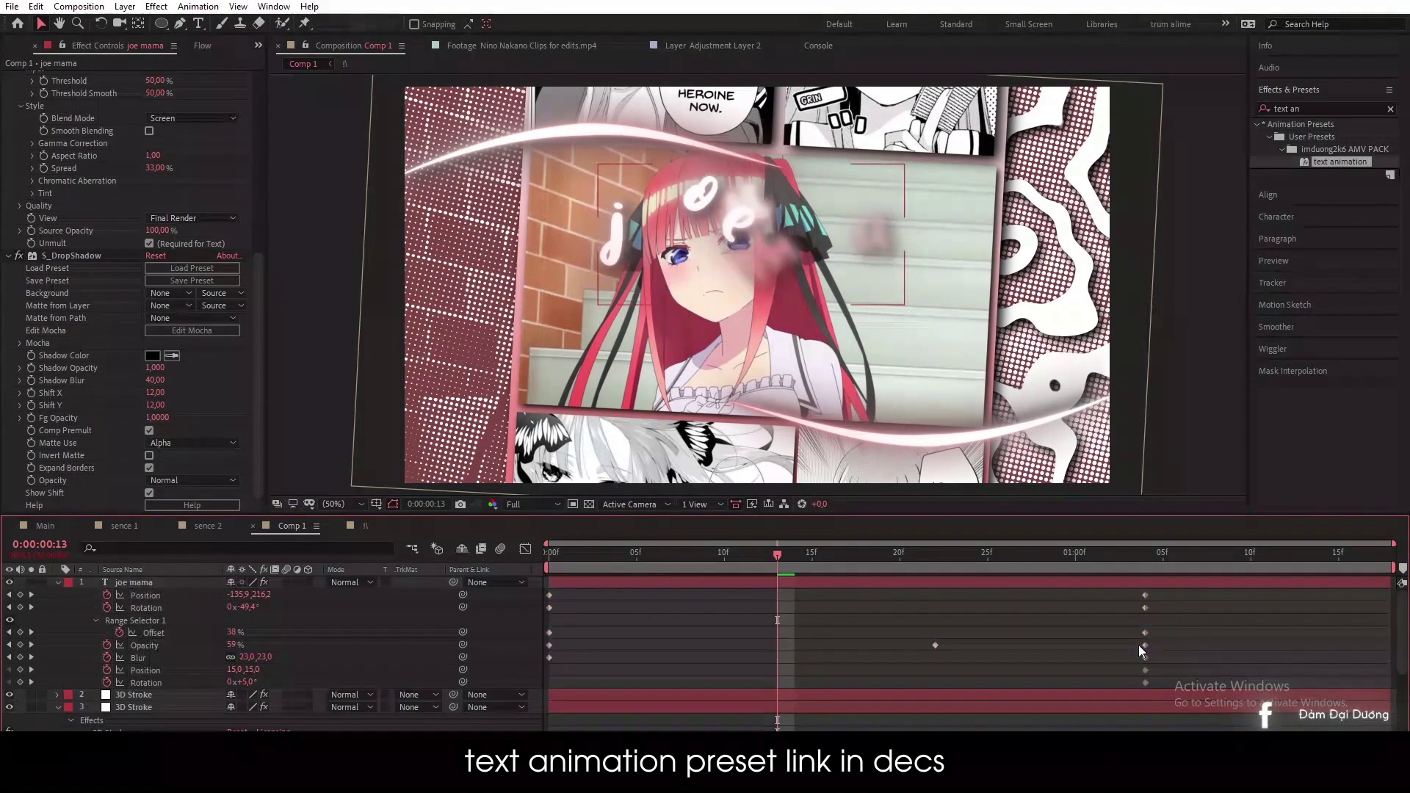
pyautogui.moveTo(1188, 593)
pyautogui.mouseDown()
pyautogui.moveTo(864, 686)
pyautogui.moveTo(749, 646)
pyautogui.mouseUp()
pyautogui.moveTo(892, 591); pyautogui.dragTo(1153, 676)
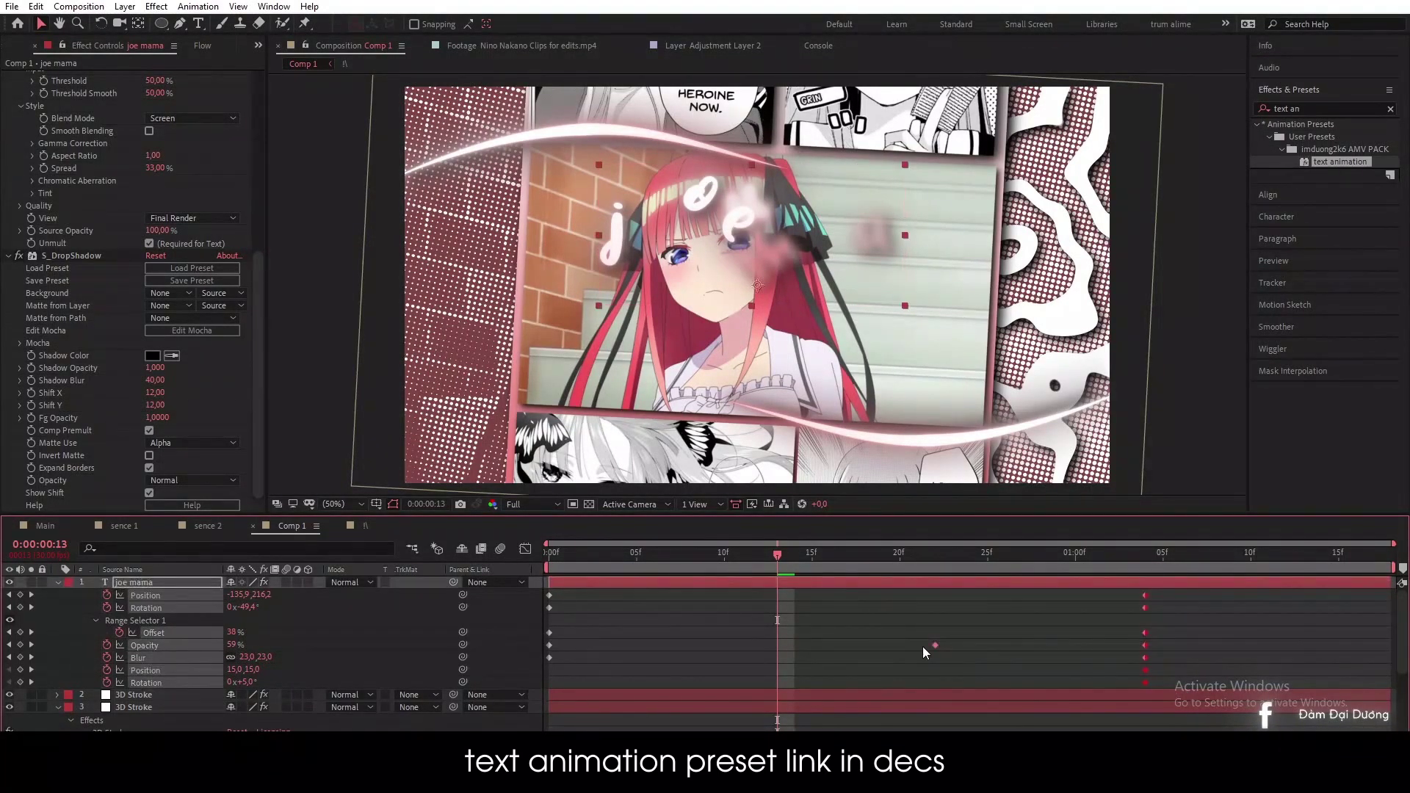
pyautogui.moveTo(935, 645); pyautogui.dragTo(756, 647)
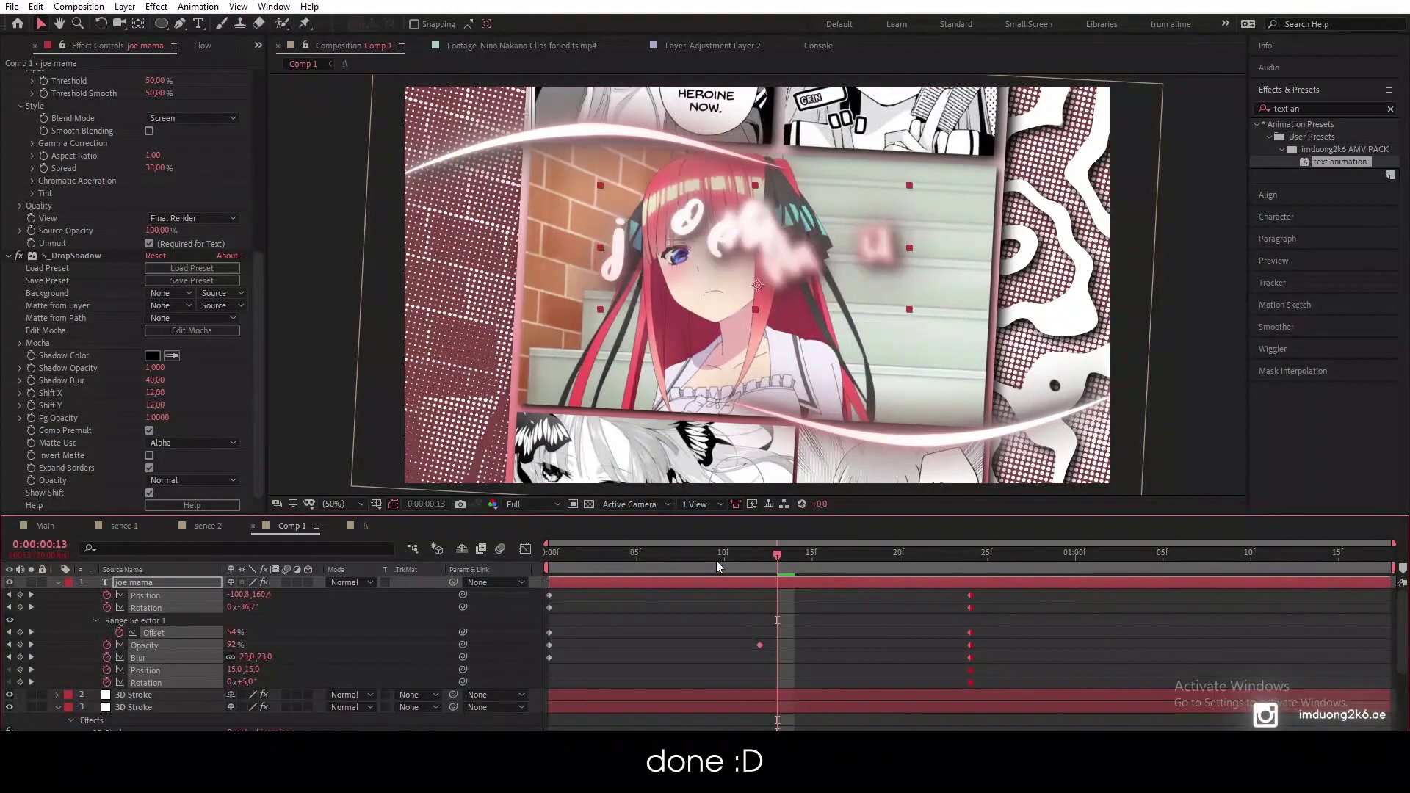
pyautogui.press('space')
pyautogui.press('space')
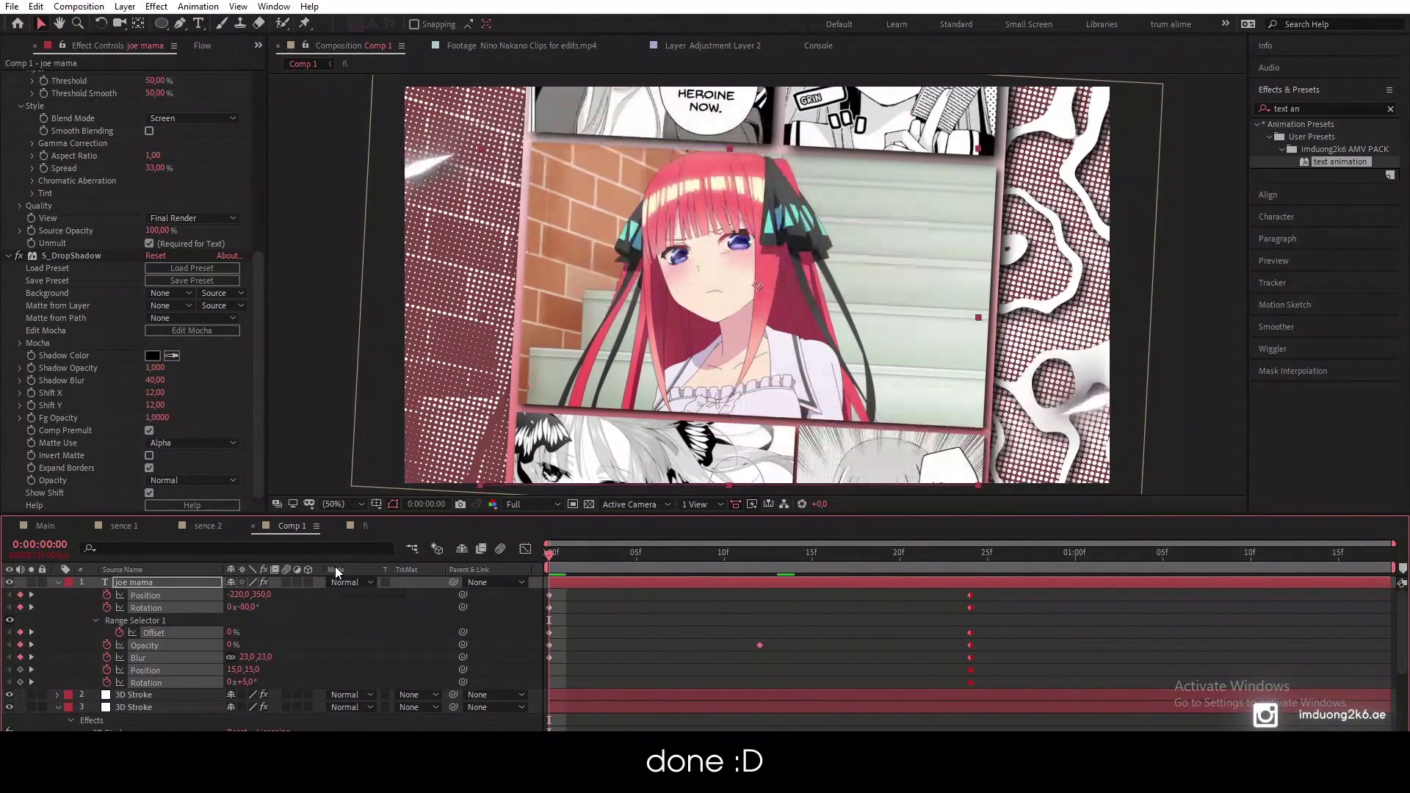
pyautogui.press('space')
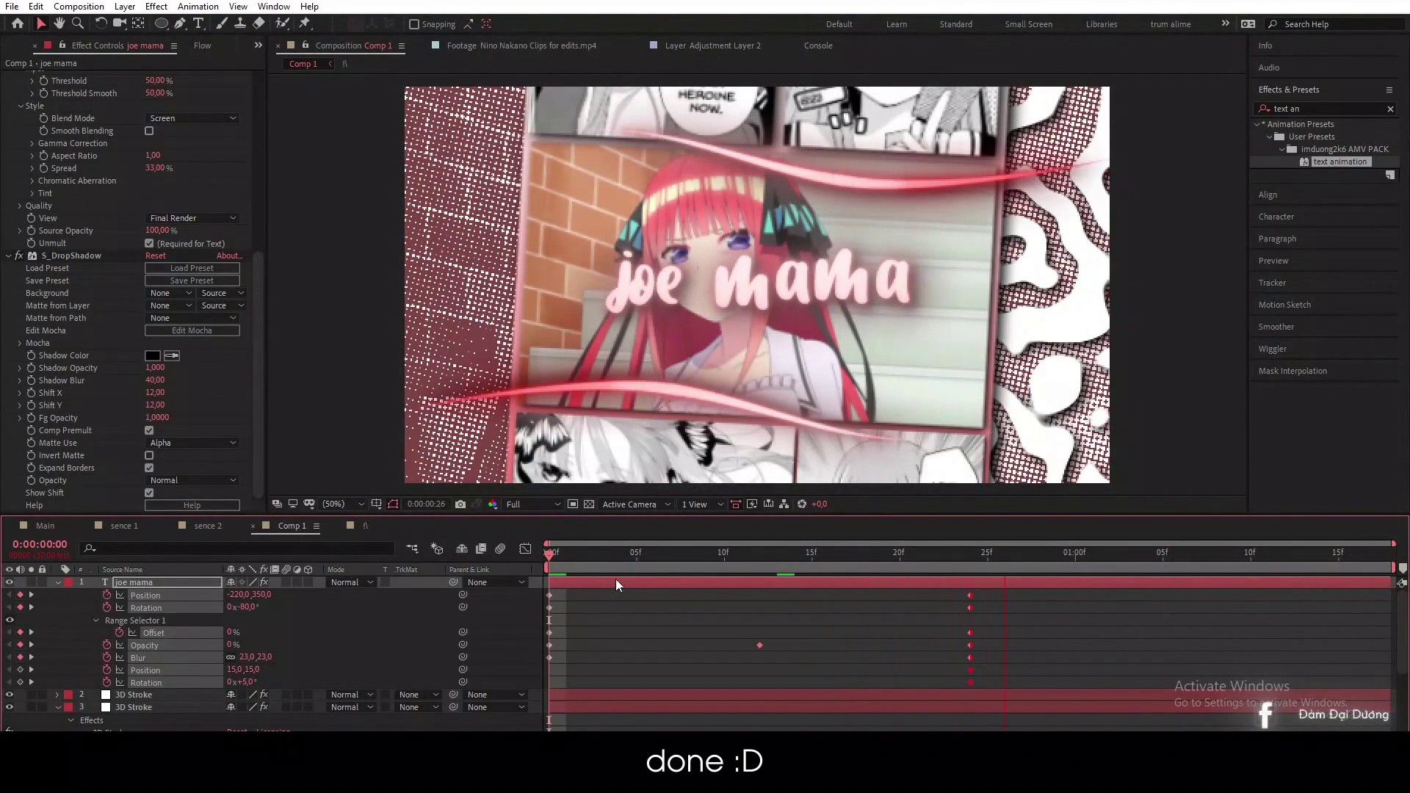
pyautogui.press('space')
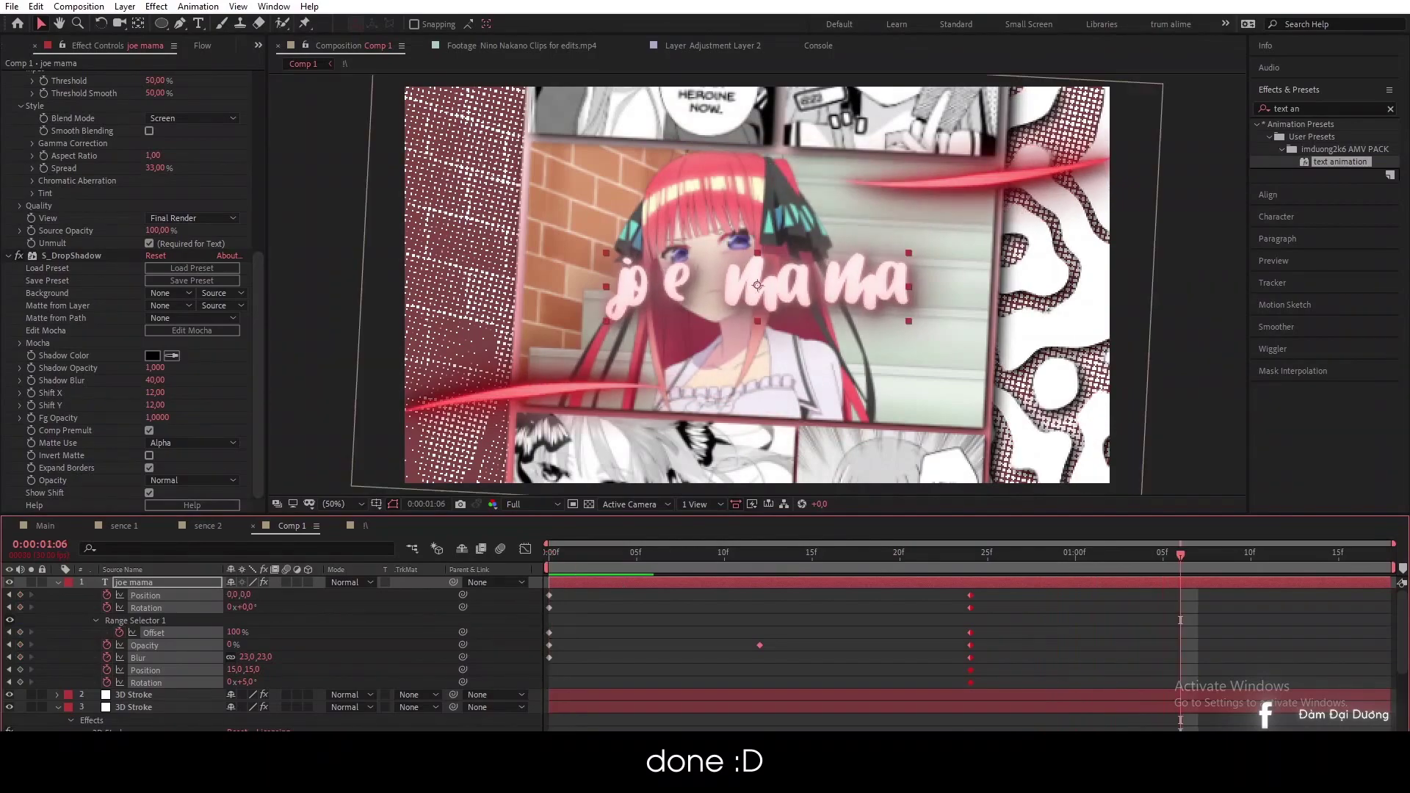